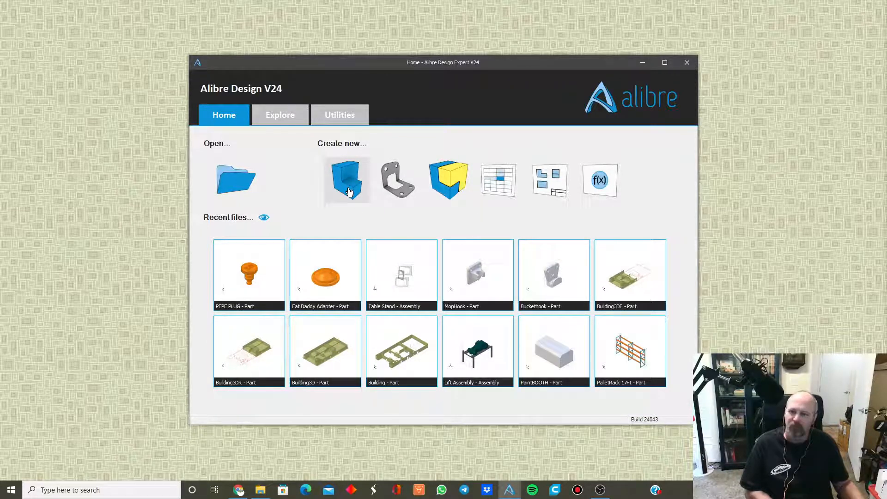
- Create a new part
click(349, 192)
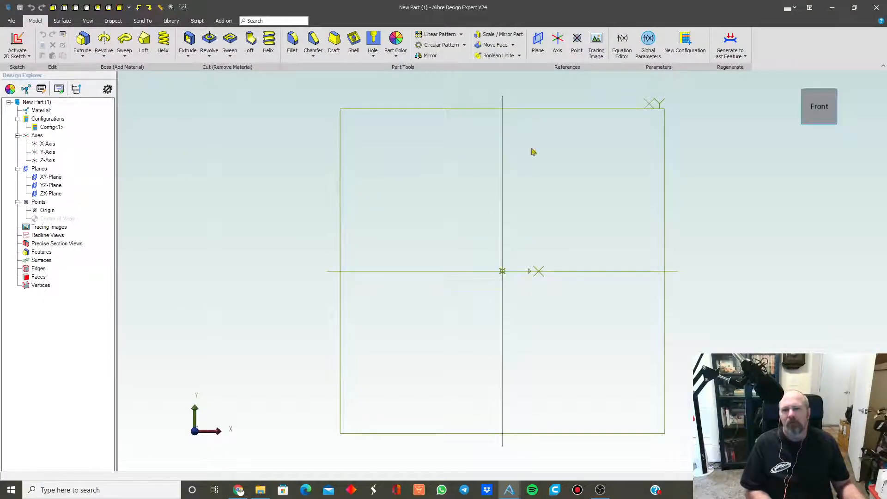
- Examine the empty part's reference planes from the top, left, isometric and freely rotated views
click(806, 96)
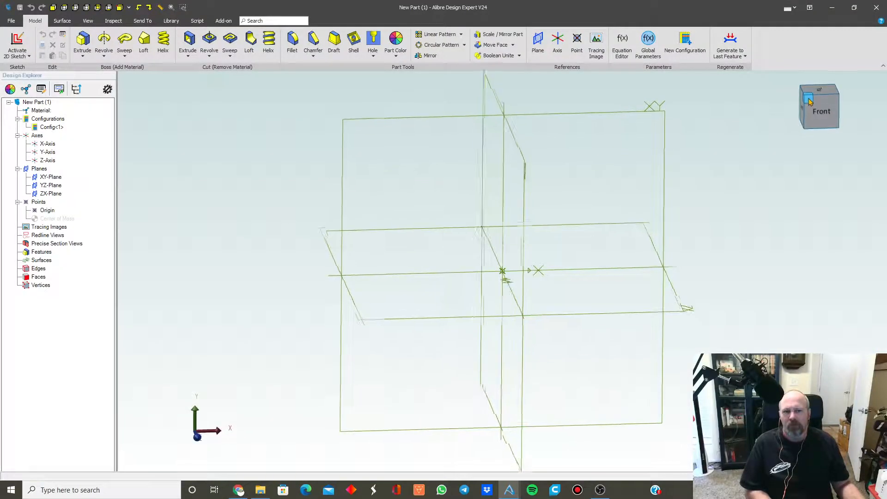
mouse_move(815, 105)
mouse_down()
mouse_move(831, 112)
mouse_move(825, 123)
mouse_move(812, 119)
mouse_move(804, 96)
mouse_move(804, 109)
mouse_up()
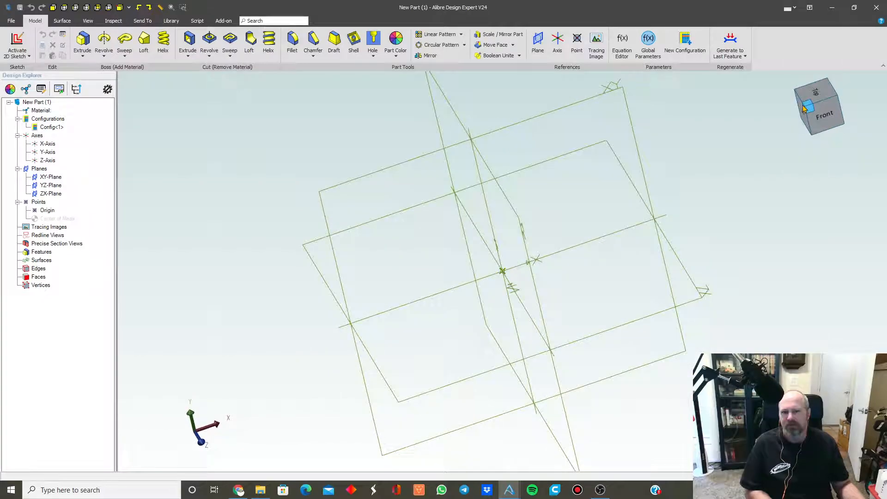
click(65, 7)
click(64, 7)
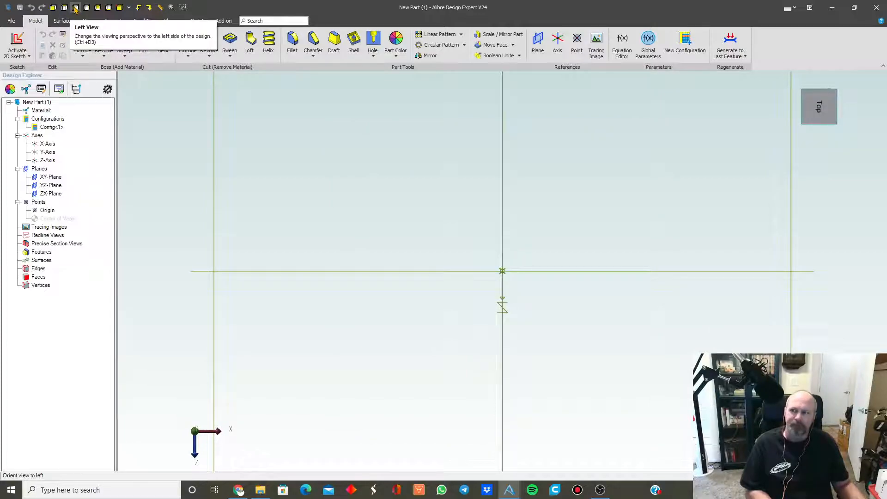
click(76, 8)
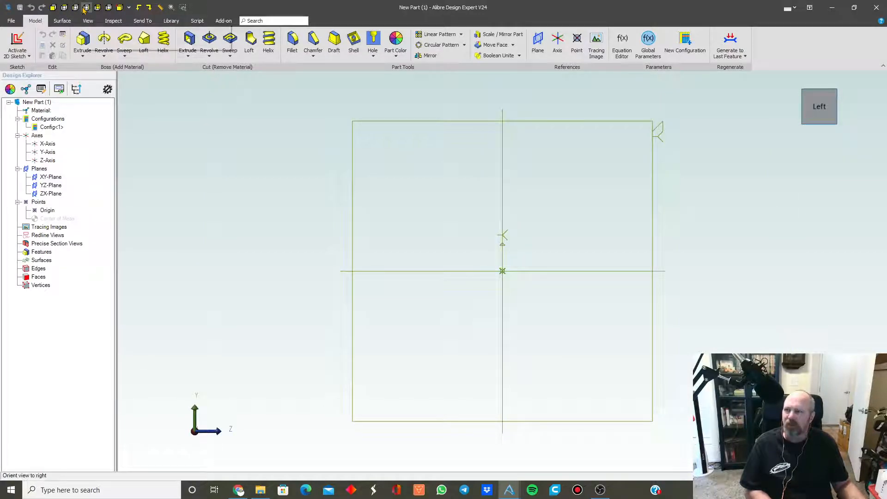
click(120, 7)
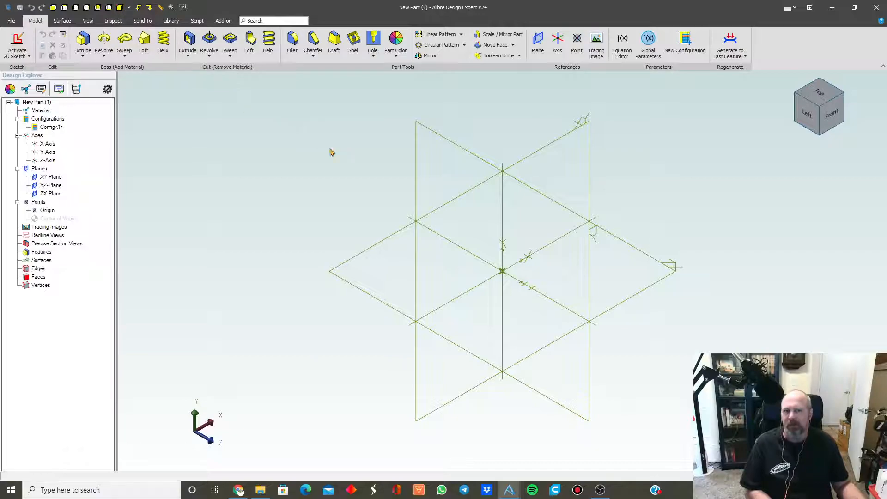
middle_drag(359, 180, 304, 183)
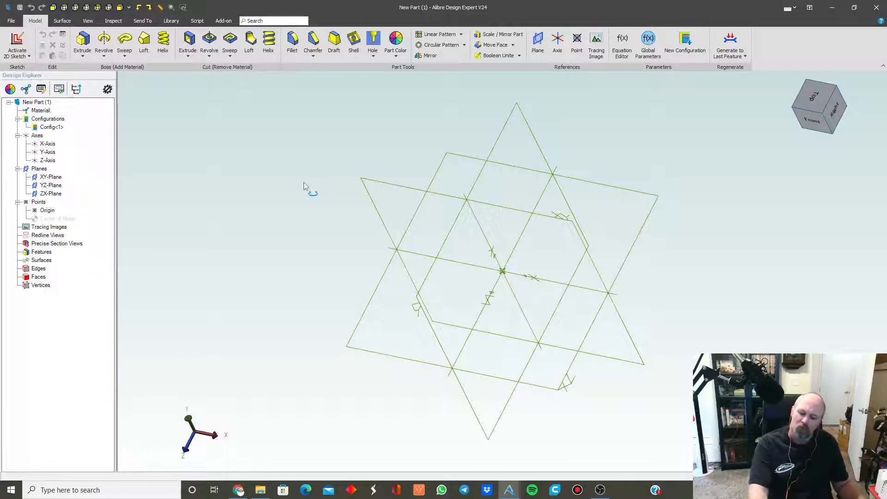
mouse_move(304, 187)
middle_down()
mouse_move(414, 194)
mouse_move(222, 184)
mouse_move(212, 171)
mouse_move(406, 185)
mouse_move(306, 179)
middle_up()
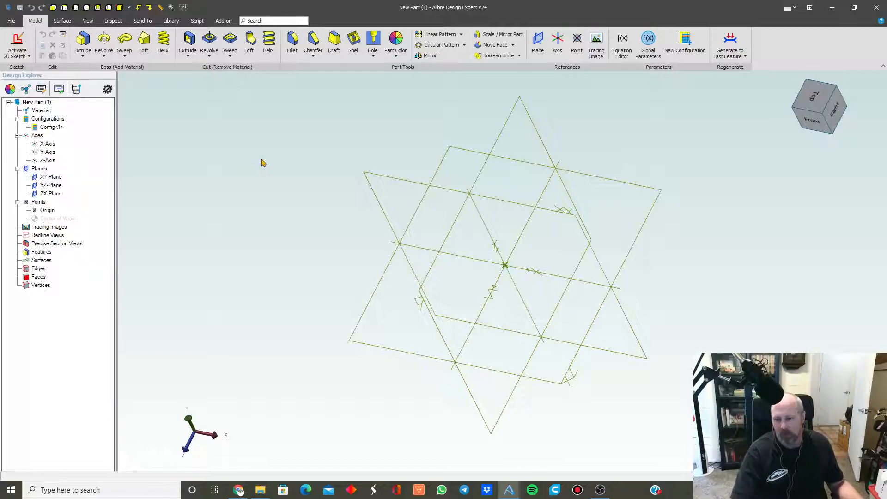
middle_drag(321, 176, 310, 192)
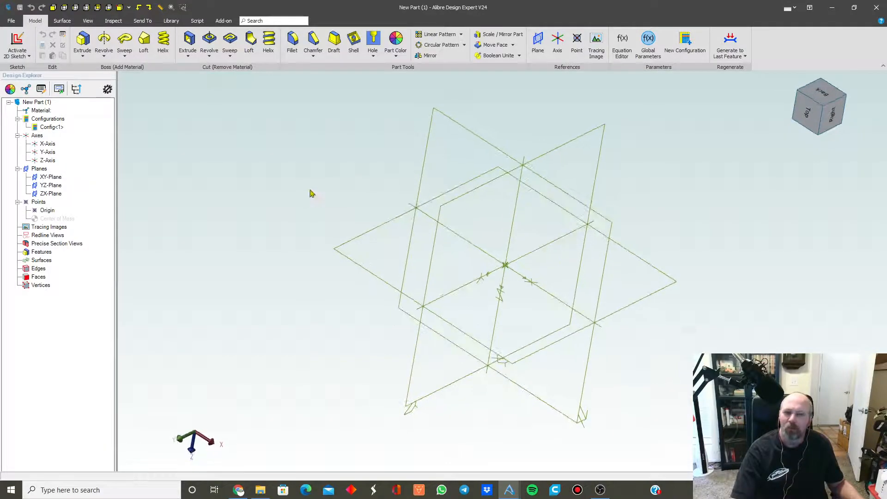
- Orient the view to the top and start a 2D sketch on the ZX-Plane
click(807, 117)
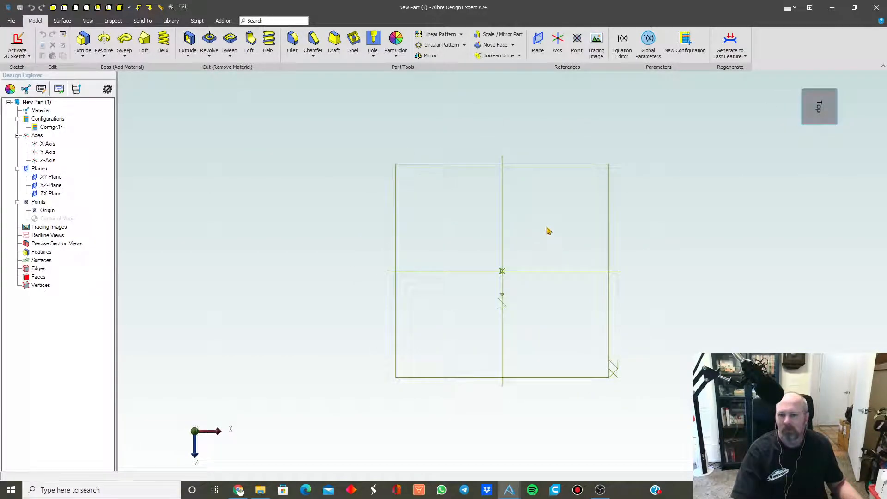
click(564, 172)
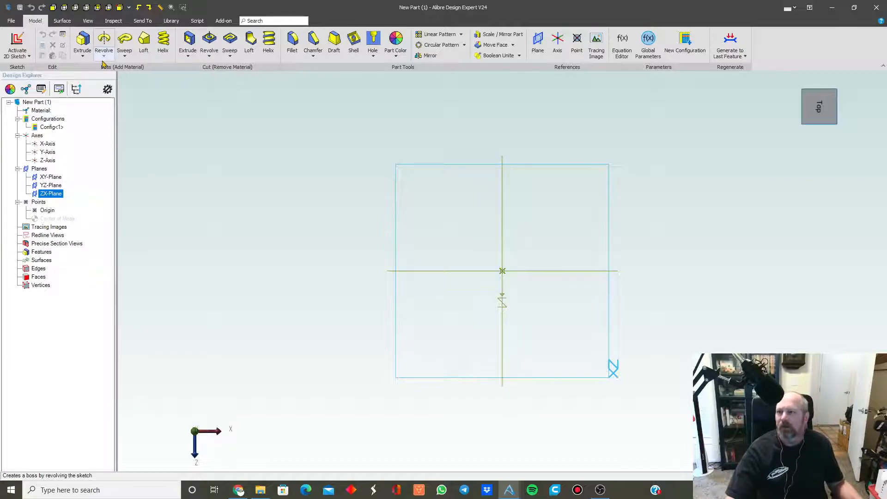
click(17, 44)
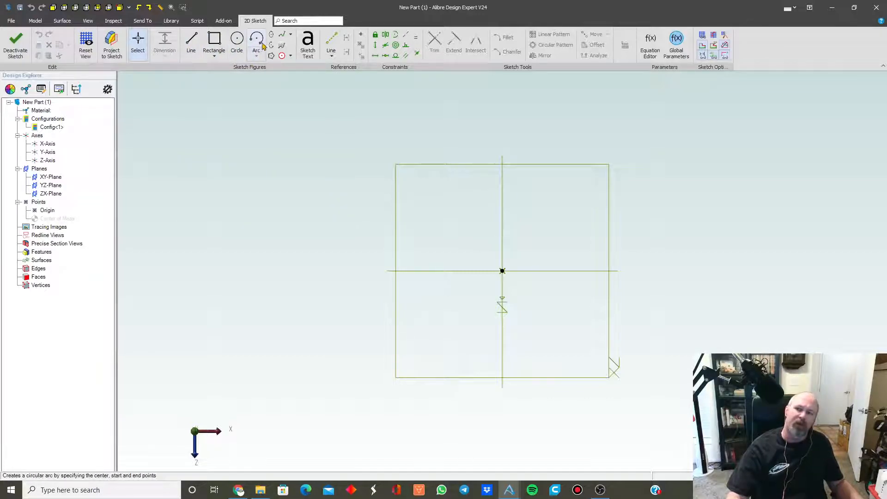
click(214, 56)
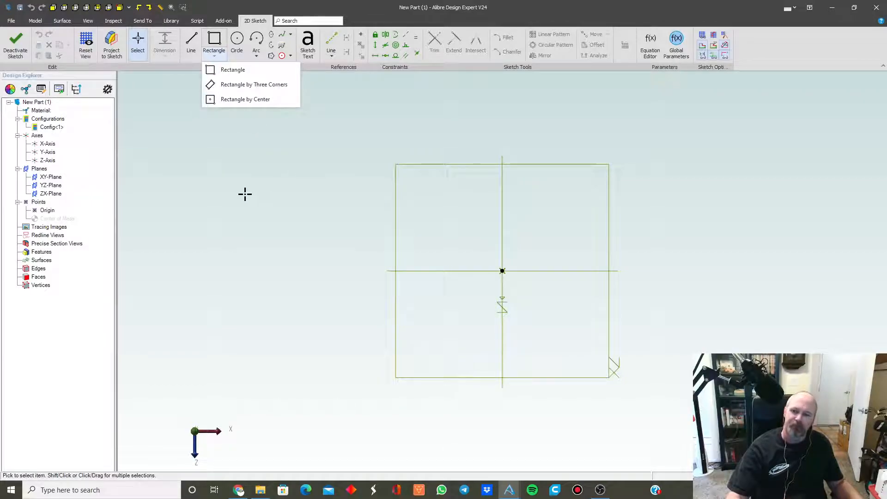
click(342, 173)
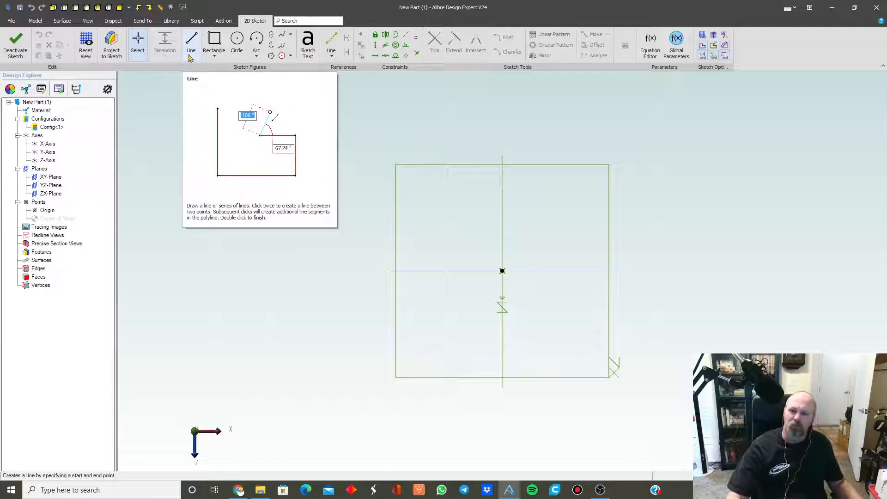
- Draw a closed four-sided outline around the origin with the Line tool, snapping the last segment back to the start point
click(192, 39)
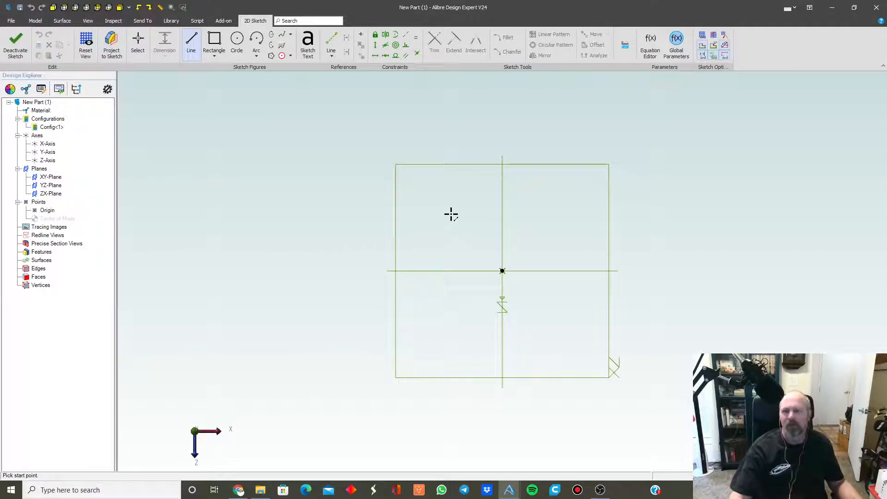
click(432, 195)
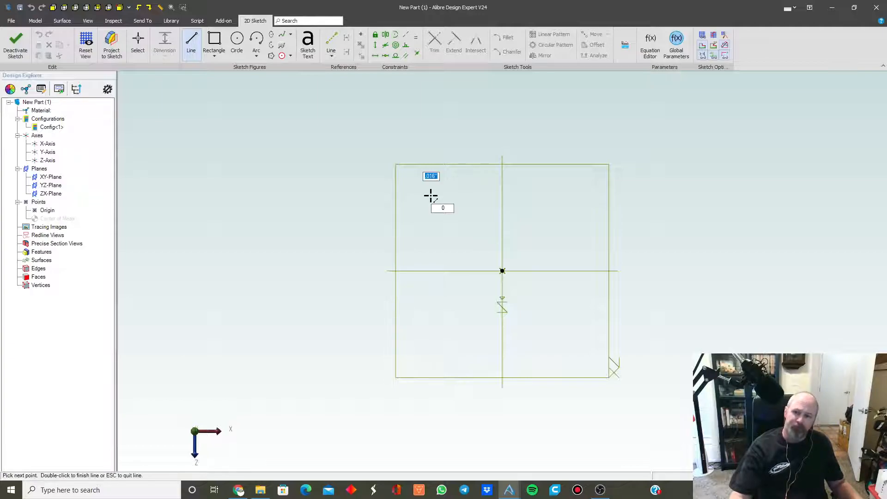
click(431, 336)
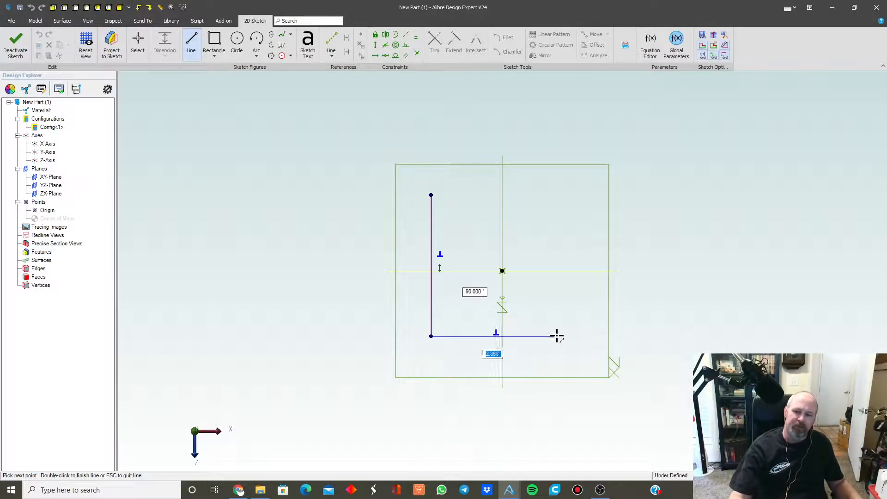
click(573, 337)
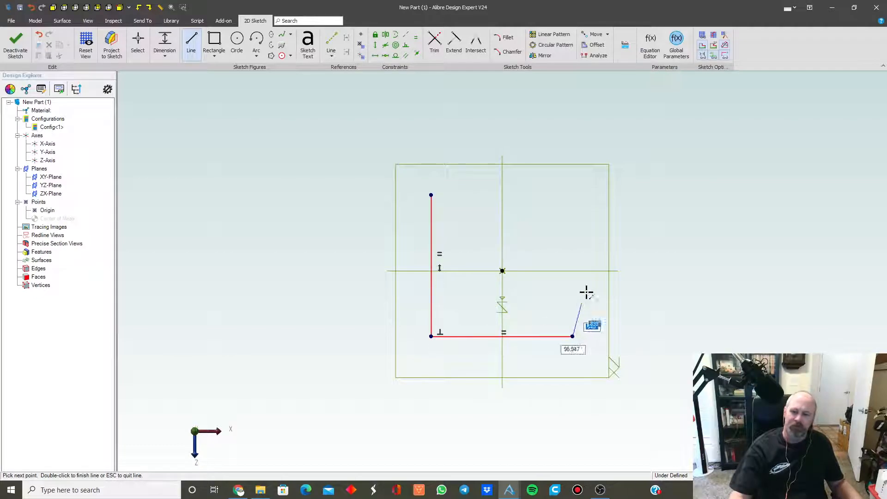
click(572, 197)
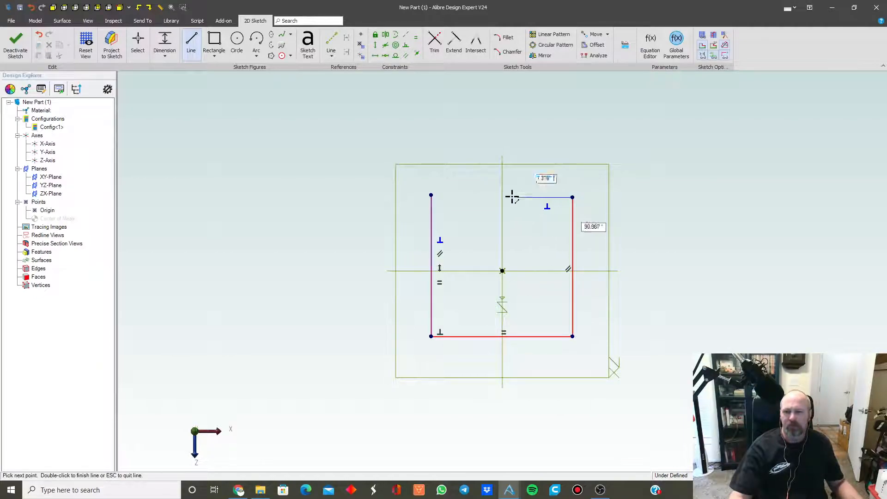
click(432, 195)
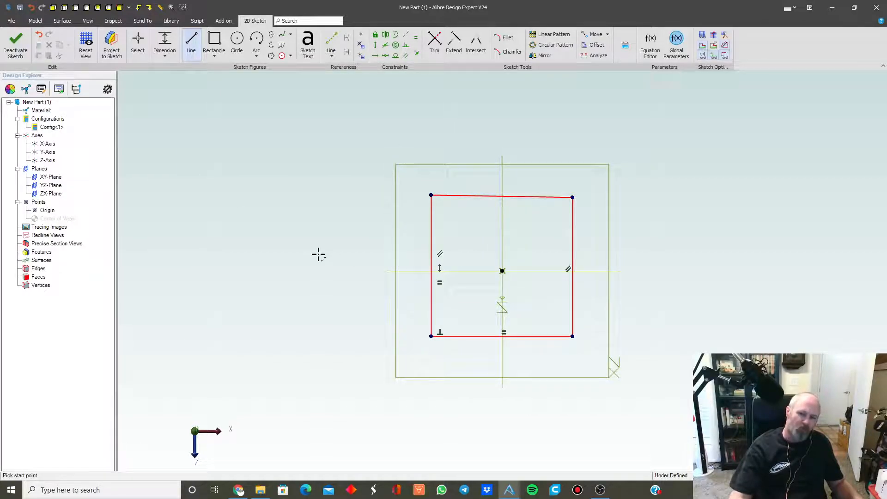
key(Escape)
- Apply a horizontal constraint to the slanted upper line of the outline
click(439, 270)
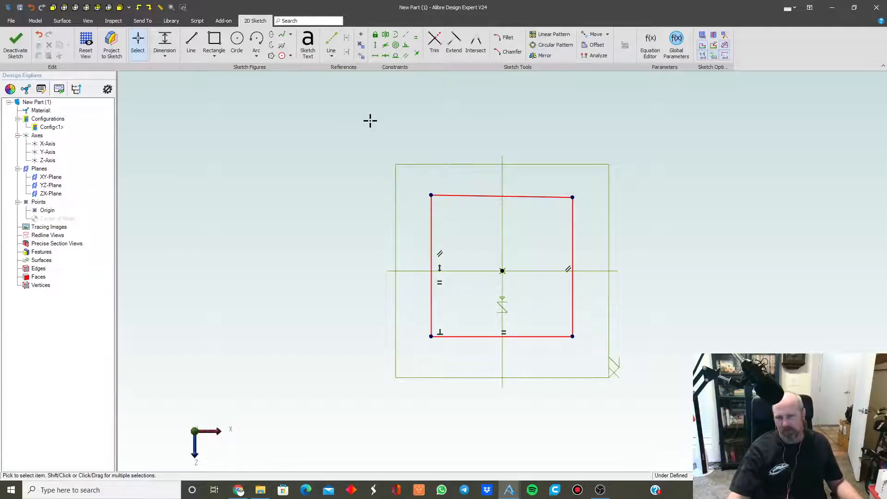
click(375, 56)
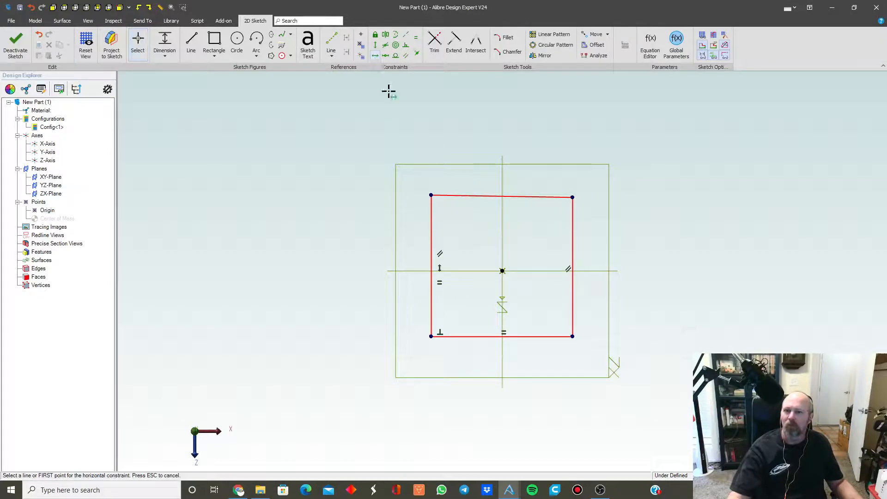
click(470, 196)
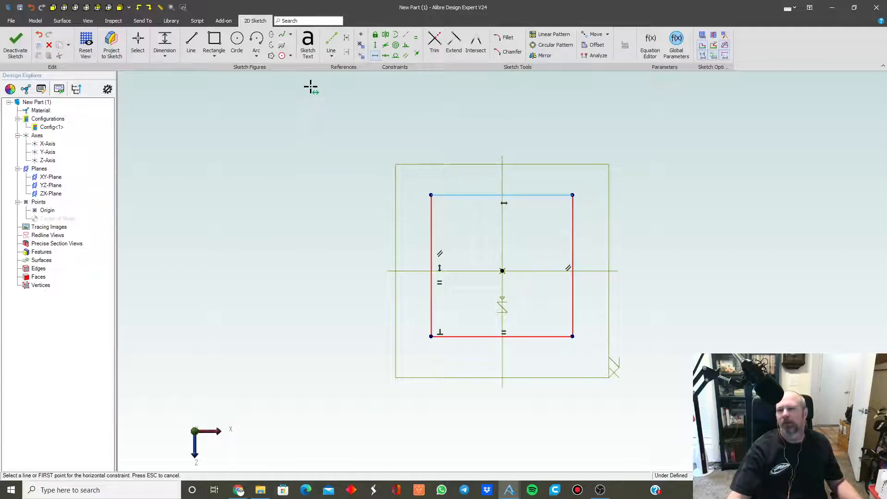
- Make the outline's left and right lines symmetric about the Z-Axis
click(386, 37)
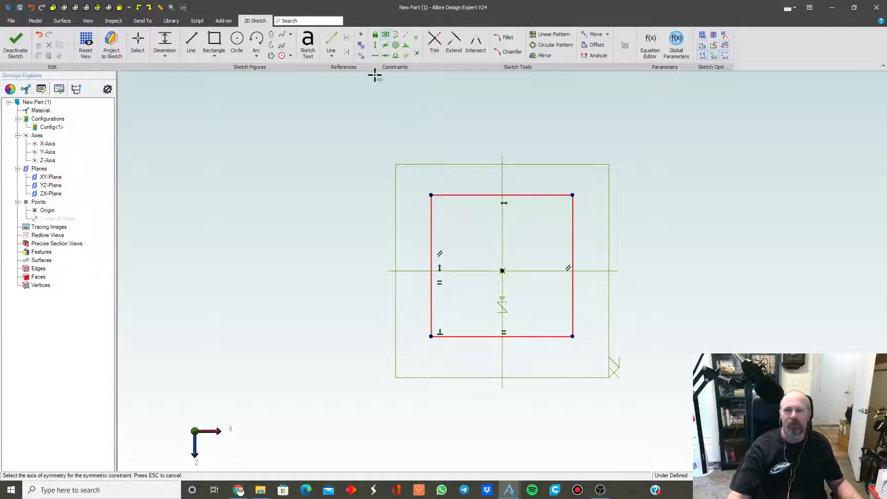
click(504, 236)
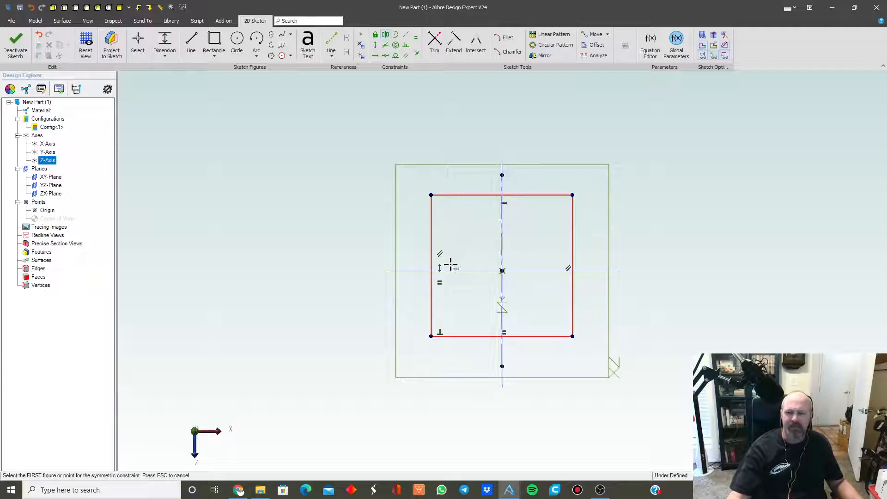
click(432, 237)
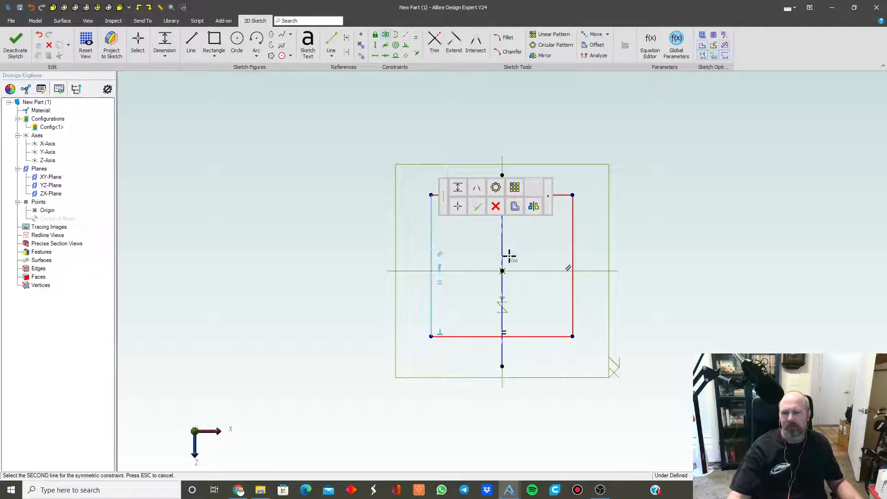
click(572, 236)
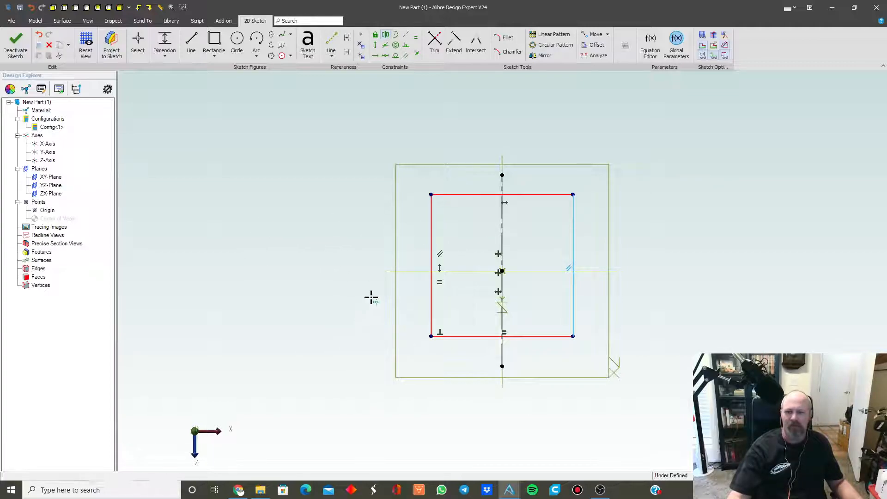
click(366, 238)
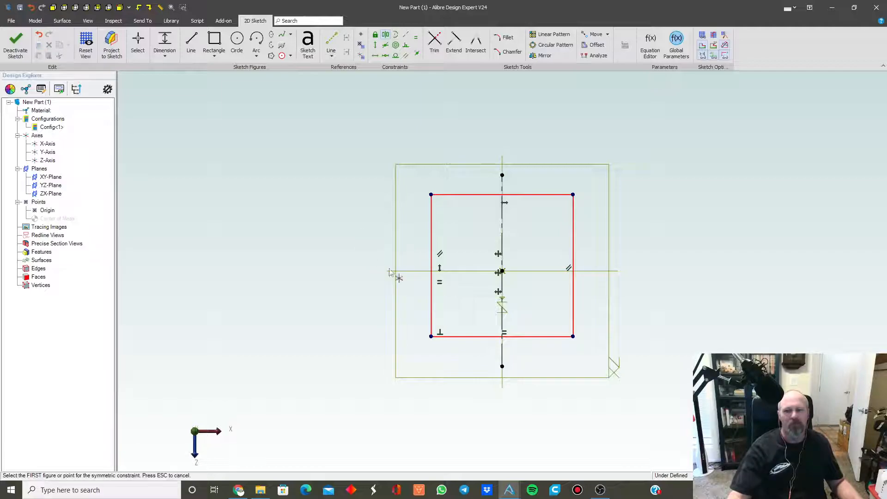
- Make the outline's upper and lower lines symmetric about the X-Axis
click(469, 271)
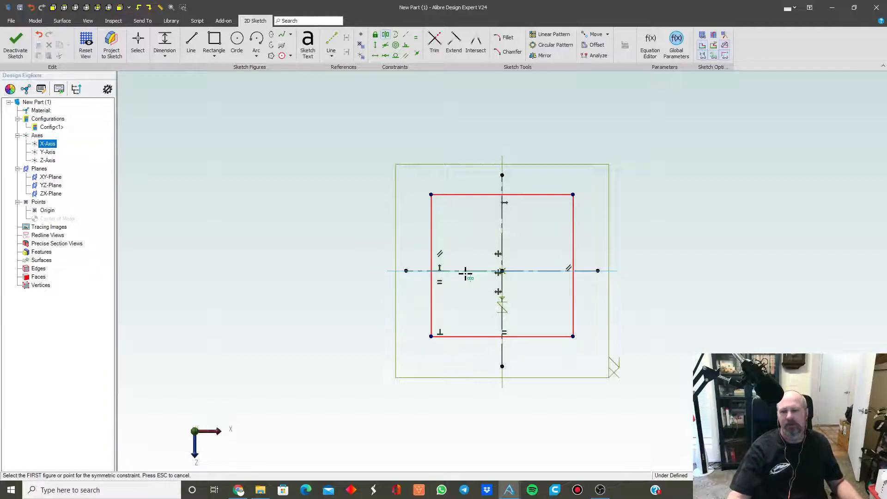
click(470, 195)
click(471, 336)
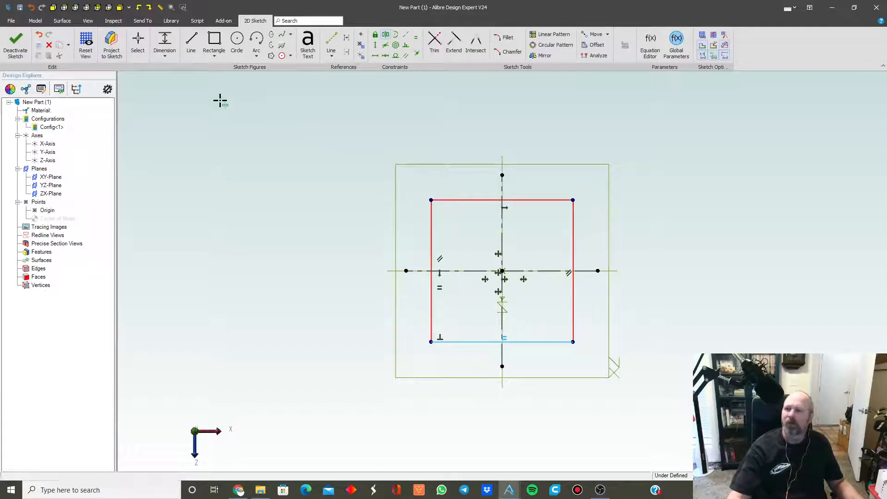
- Enlarge the constrained square by pulling its upper-left corner outward until it slightly exceeds the reference plane's border
click(138, 44)
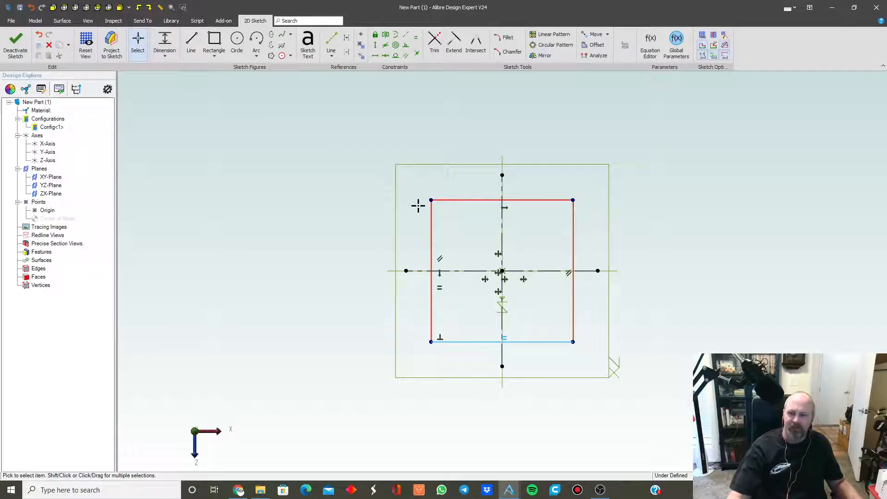
drag(431, 200, 338, 215)
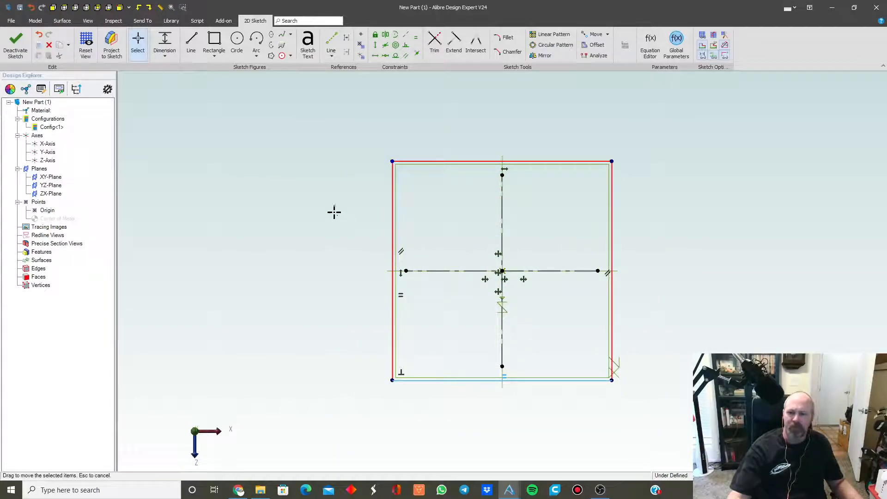
- Dimension the square's upper edge as 3 inches and centre the dimension text above the square
click(165, 41)
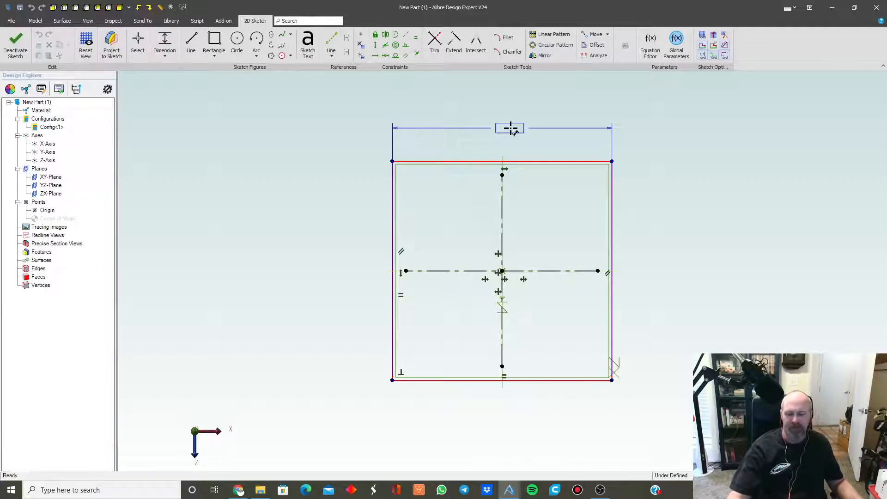
key(Escape)
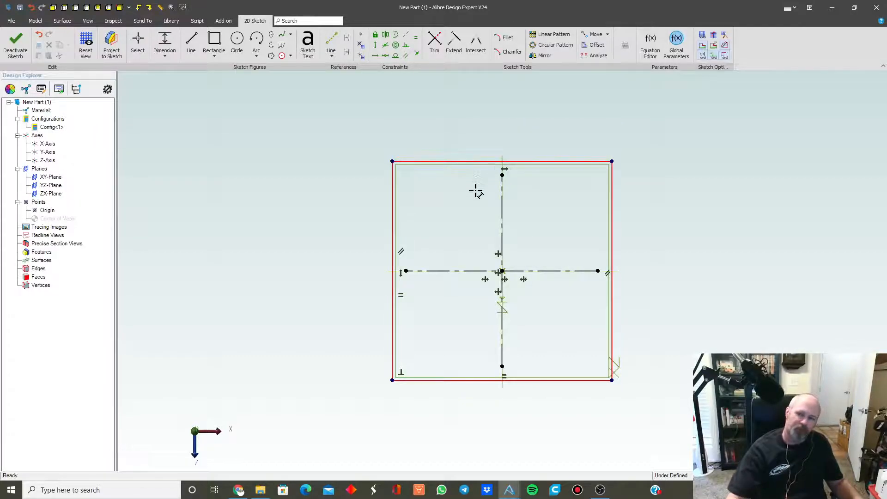
click(465, 161)
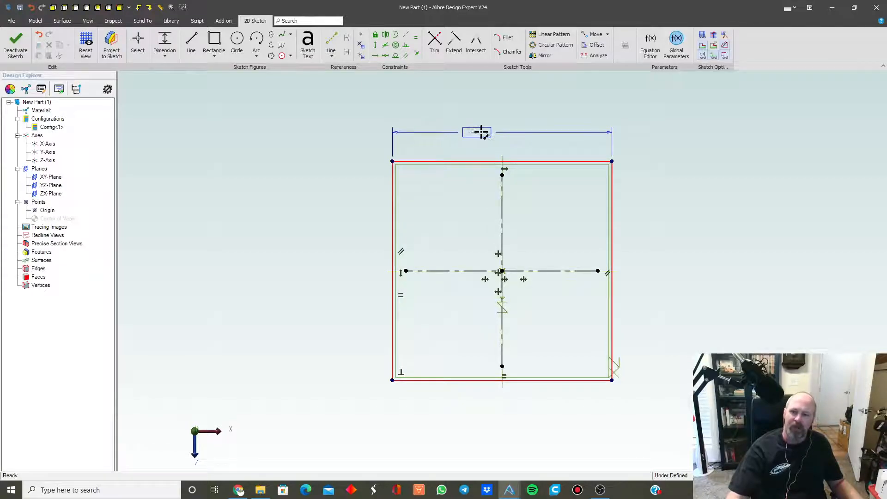
click(491, 129)
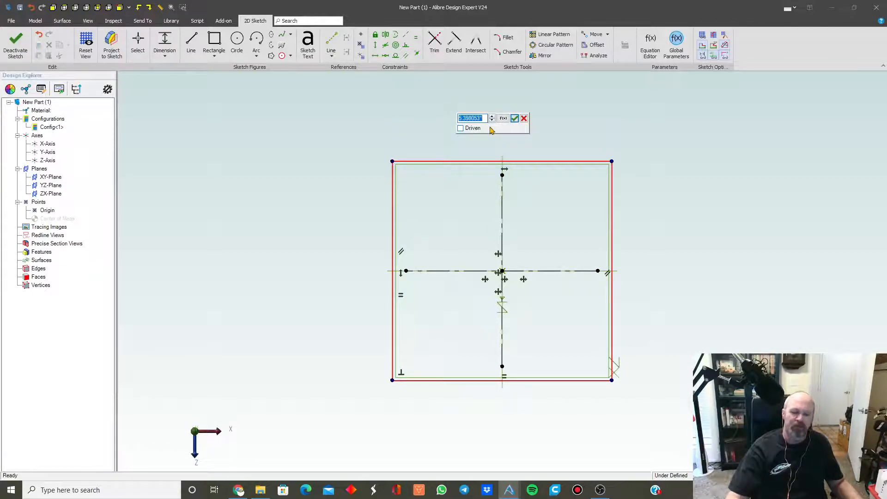
text(3)
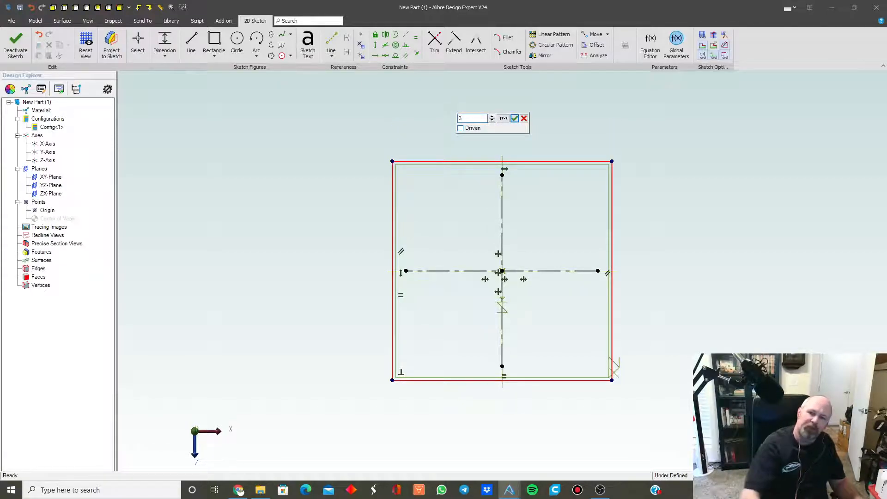
click(515, 119)
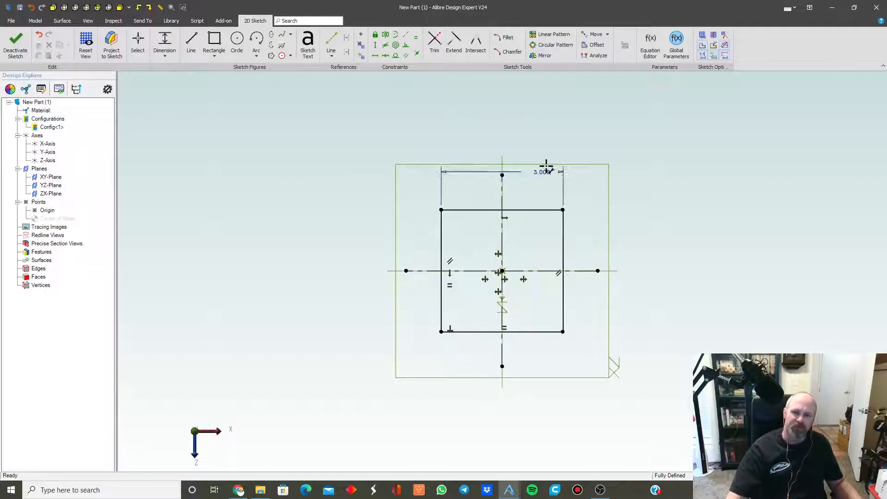
drag(543, 172, 502, 142)
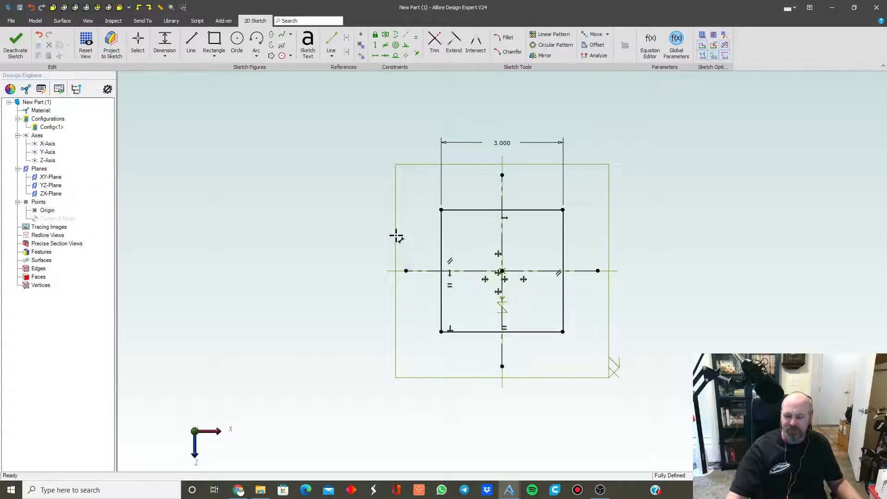
- Finish the sketch and extrude the square as a boss to a depth of 2 inches
click(11, 41)
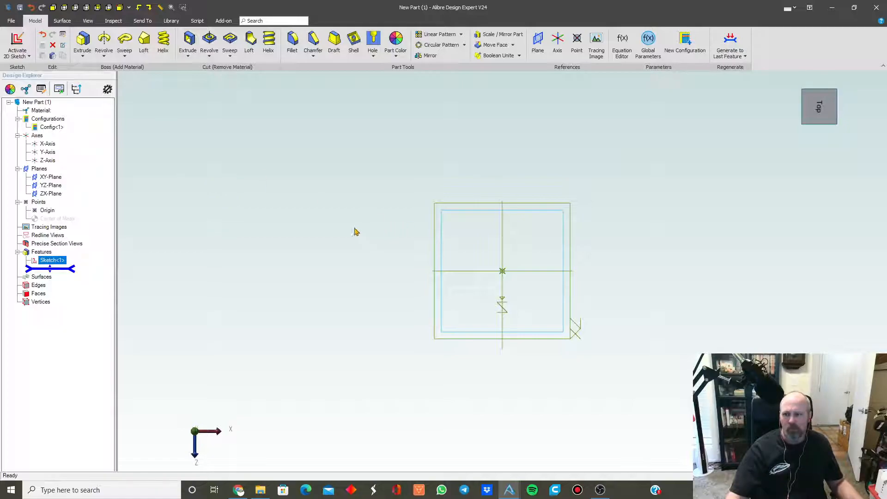
mouse_move(354, 258)
middle_down()
mouse_move(341, 246)
mouse_move(346, 251)
middle_up()
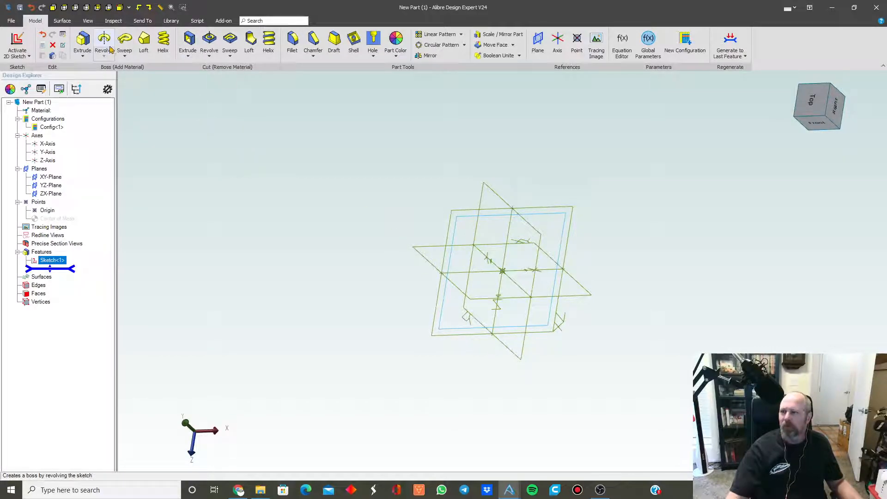
click(83, 42)
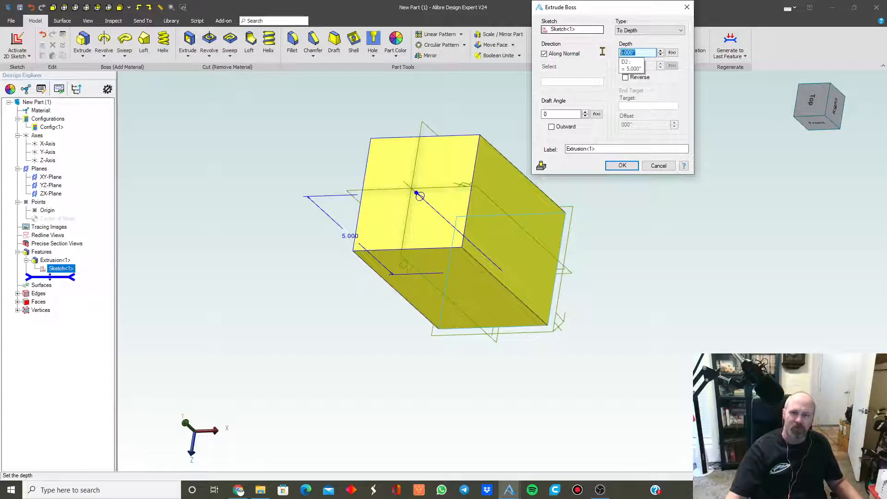
text(2)
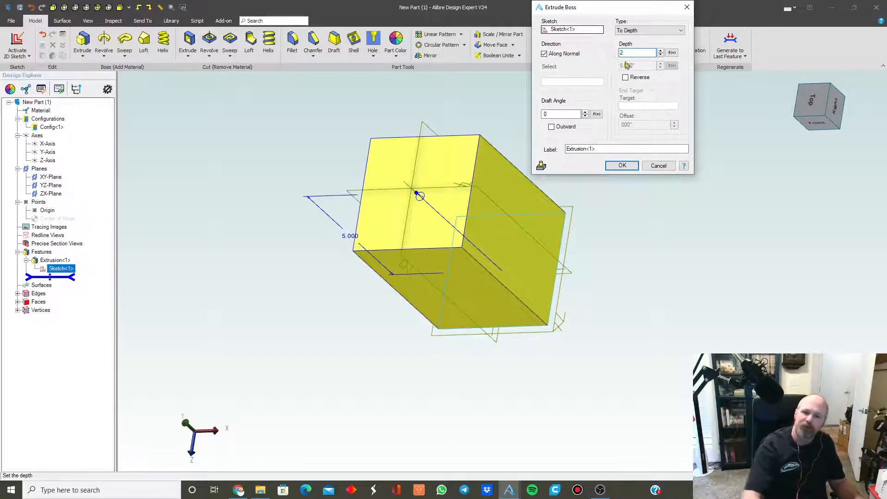
click(623, 165)
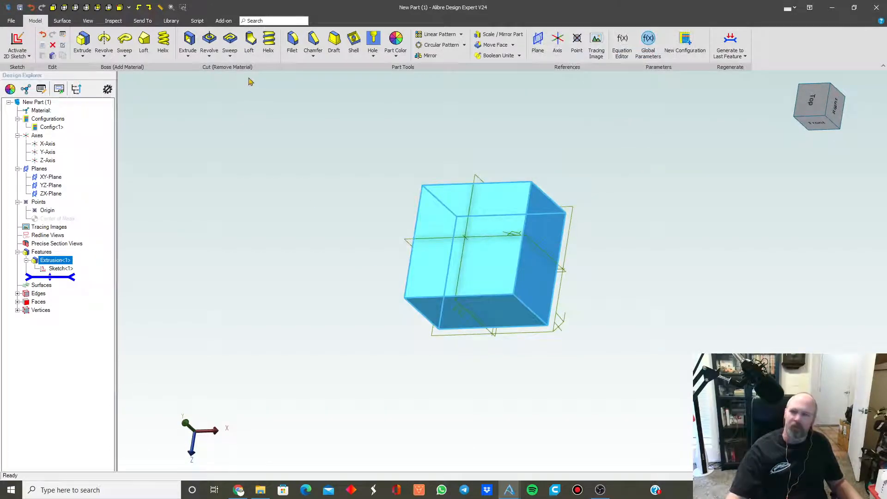
click(119, 7)
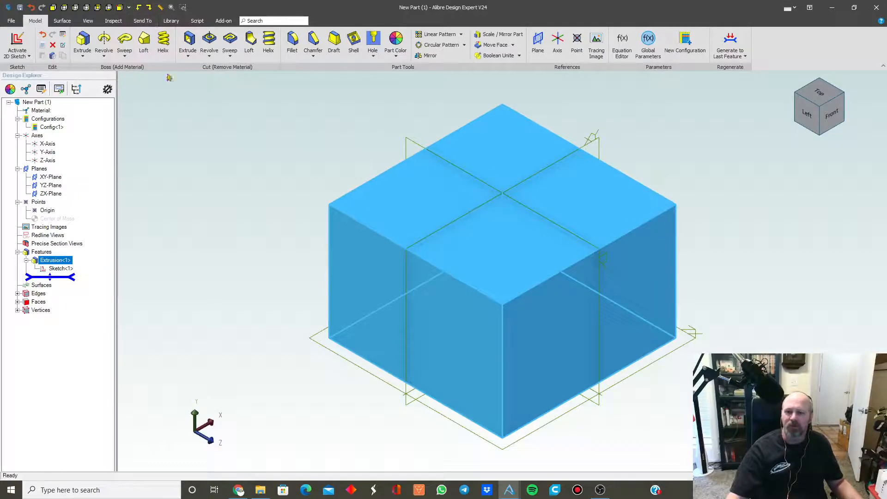
click(198, 123)
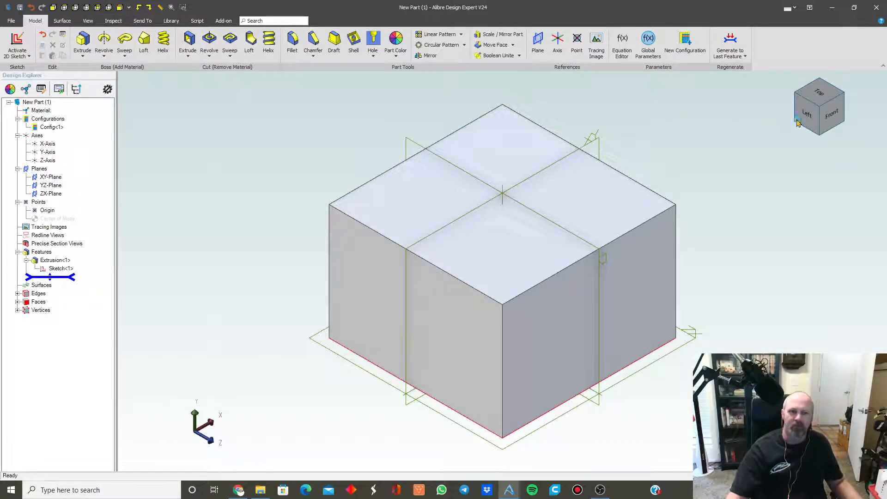
click(821, 83)
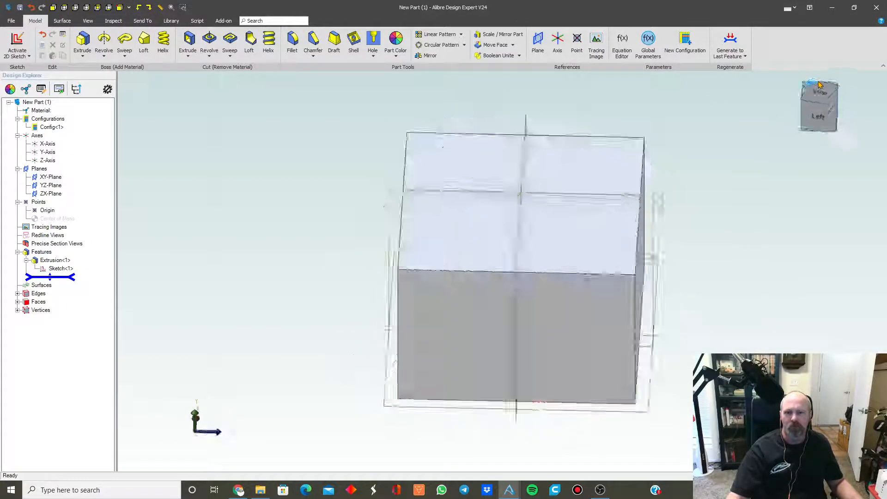
click(822, 82)
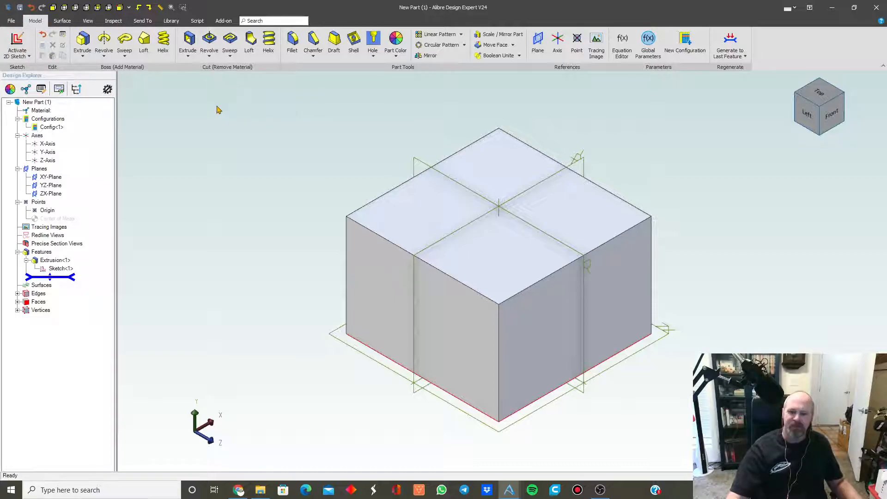
- Save the part as "BS Body" in the BS Grinder folder under YouTube Projects
click(19, 7)
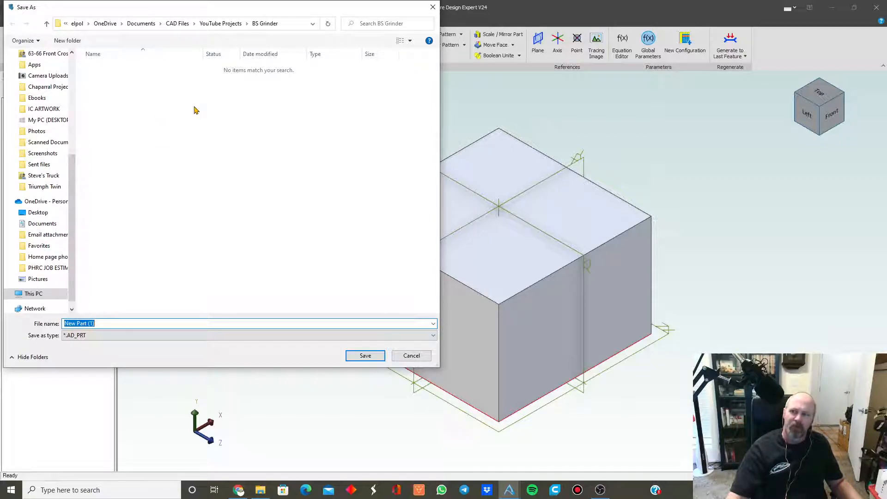
click(220, 23)
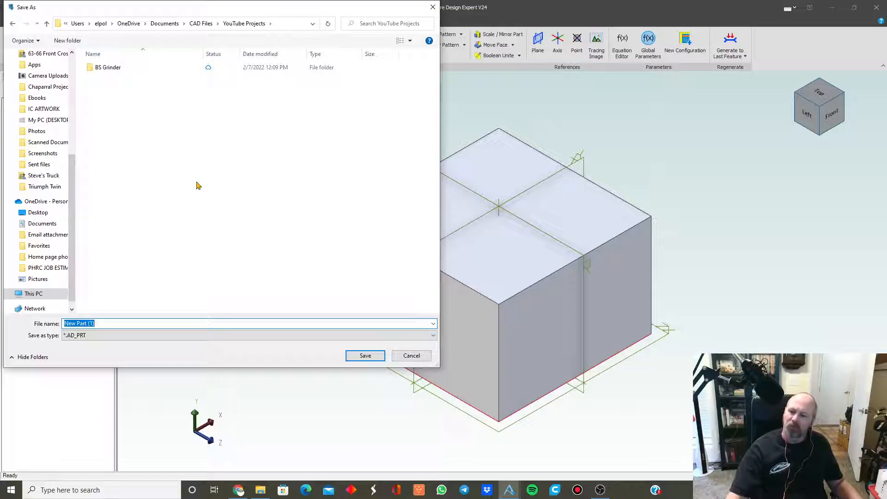
right_click(138, 182)
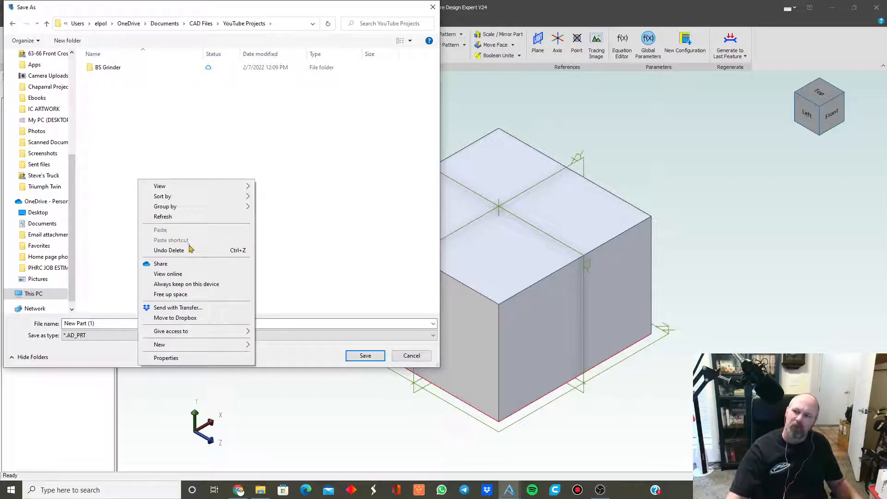
mouse_move(199, 353)
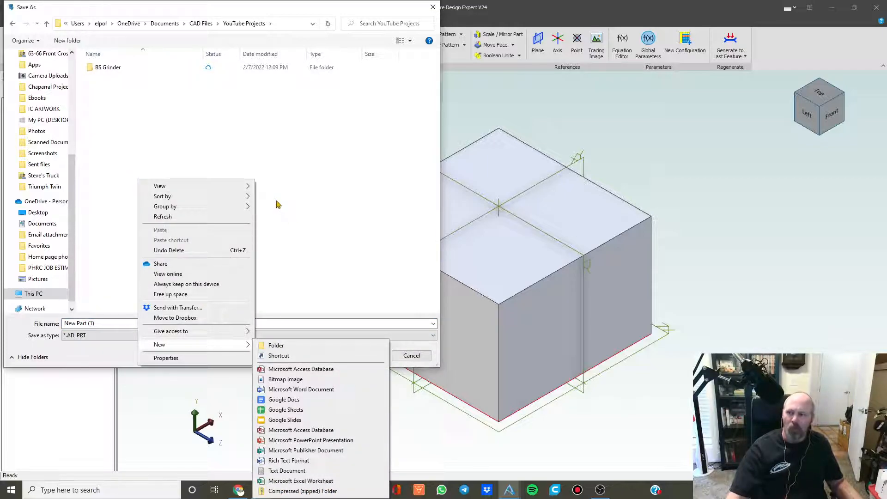
click(278, 196)
click(105, 72)
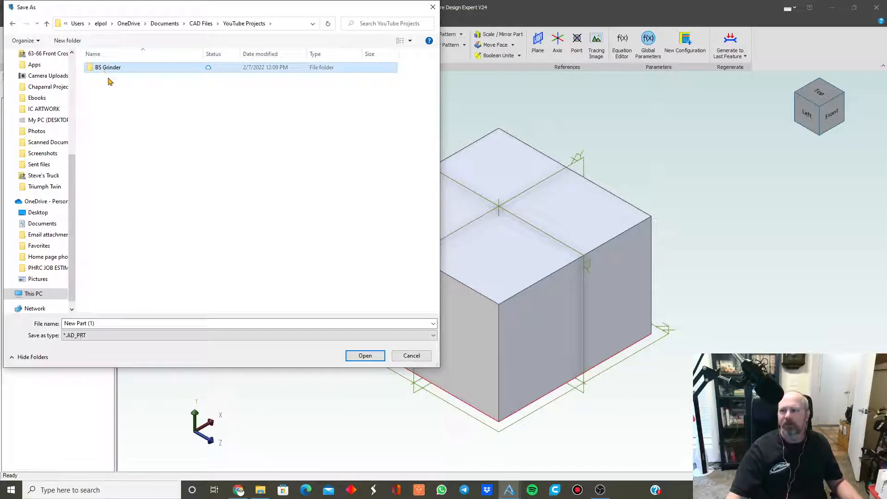
click(352, 356)
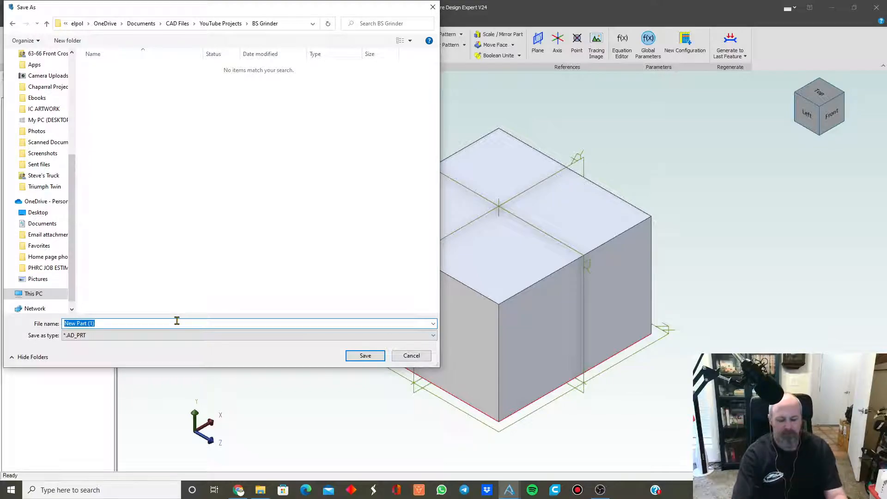
text(BS Body)
key(Return)
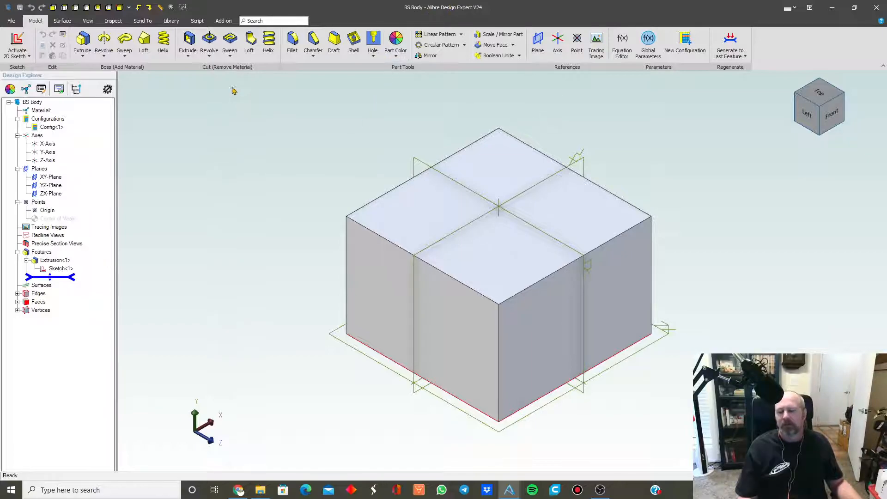
- Start a 2D sketch on the YZ-Plane through the block and view it face-on
mouse_move(306, 196)
middle_down()
mouse_move(308, 179)
mouse_move(314, 195)
mouse_move(310, 186)
middle_up()
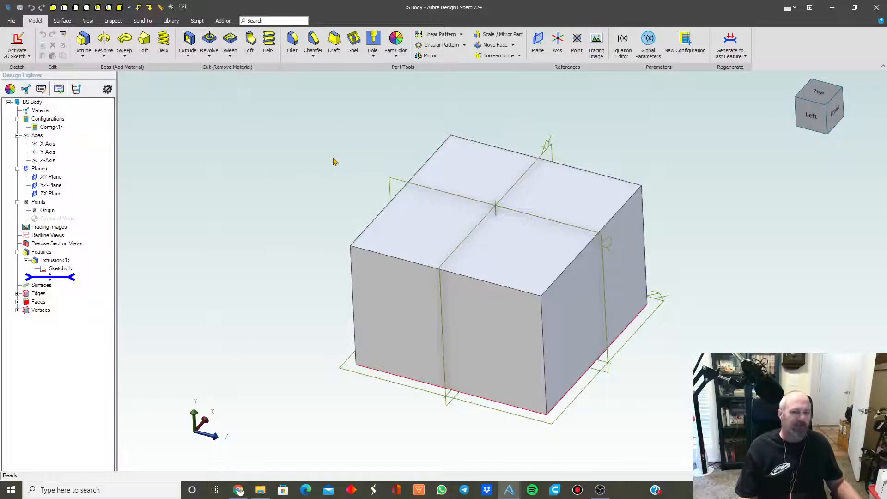
click(395, 182)
click(17, 42)
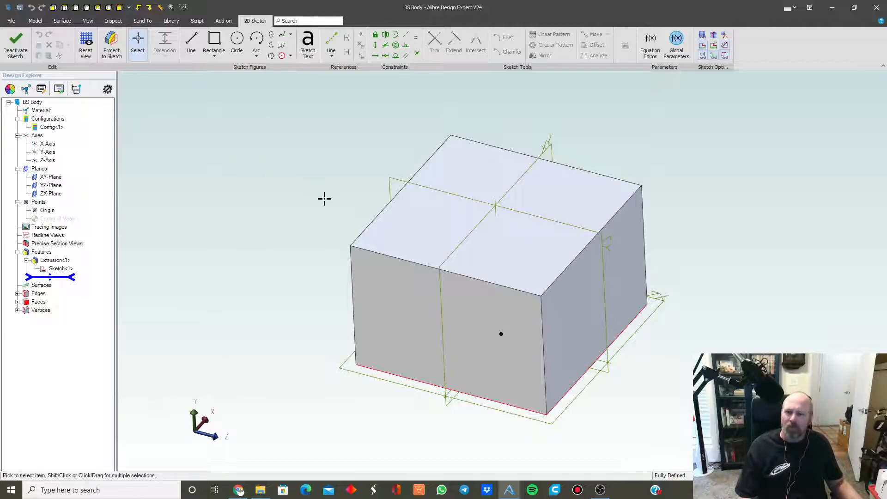
click(86, 45)
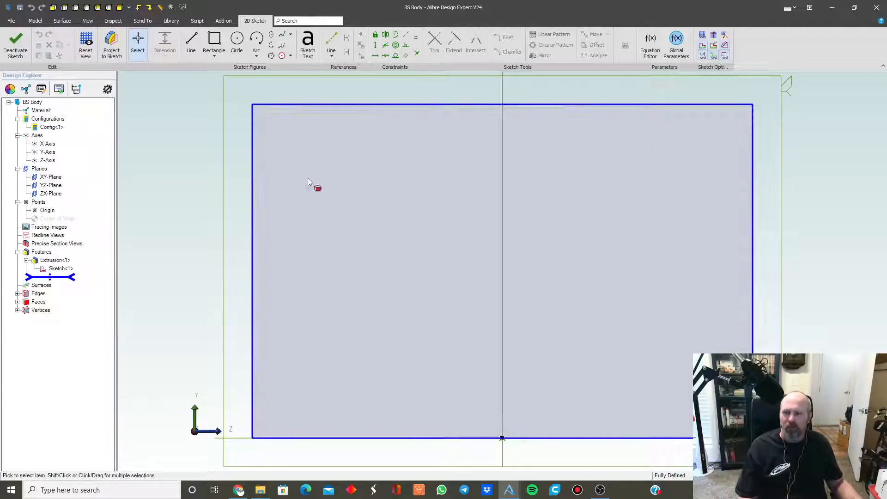
- Draw a closed inverted-T outline across the vertical centre axis, its narrow stem extending slightly above the block's upper edge
key(l)
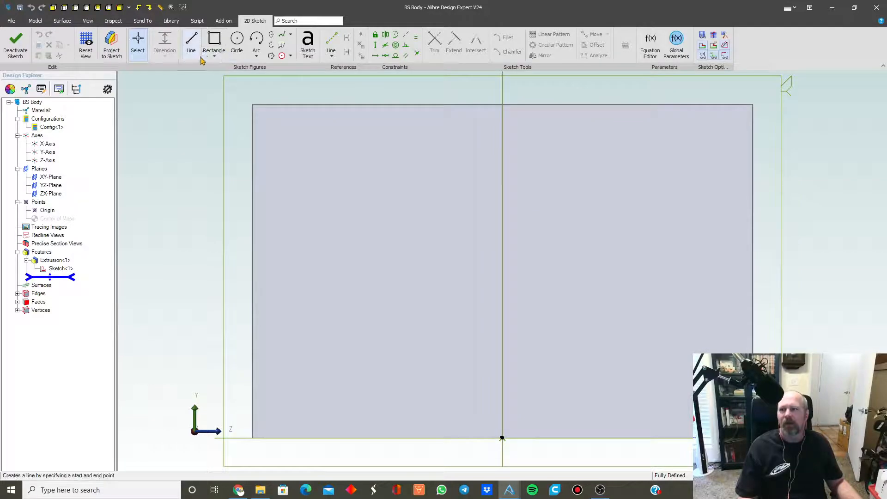
click(458, 99)
click(554, 98)
click(554, 146)
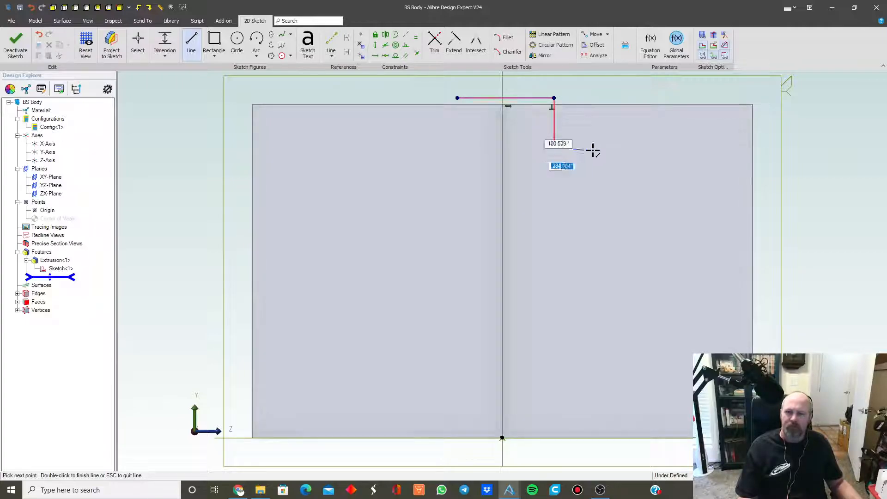
click(598, 147)
click(599, 204)
click(406, 204)
click(406, 147)
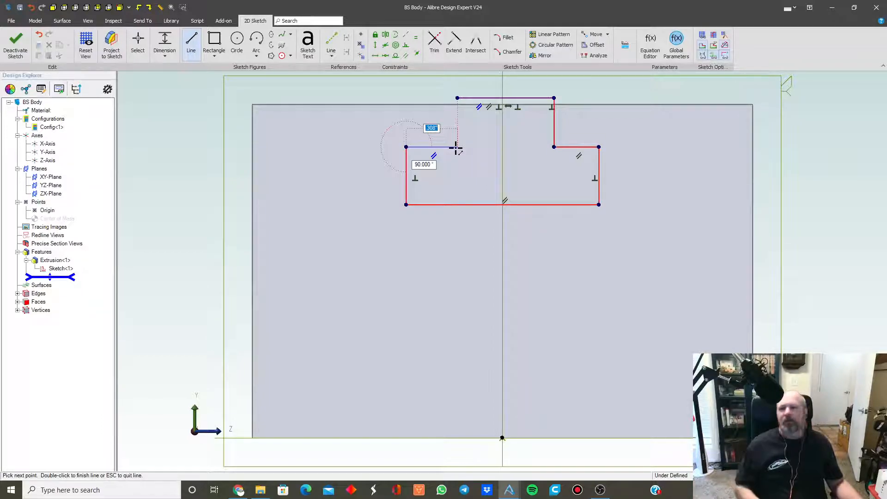
click(457, 147)
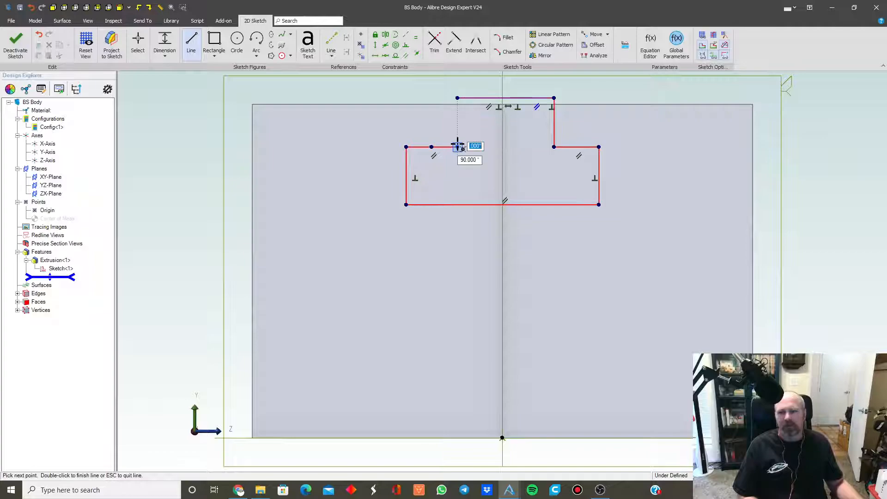
click(458, 98)
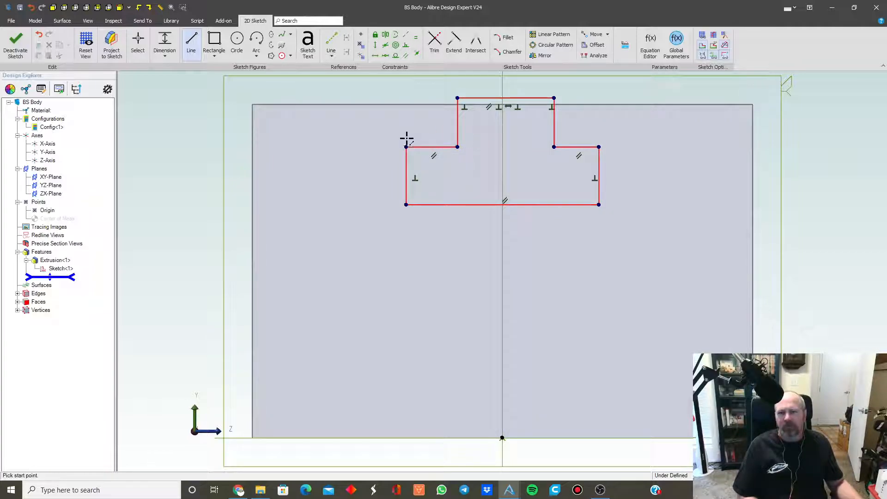
scroll(436, 111, up, 3)
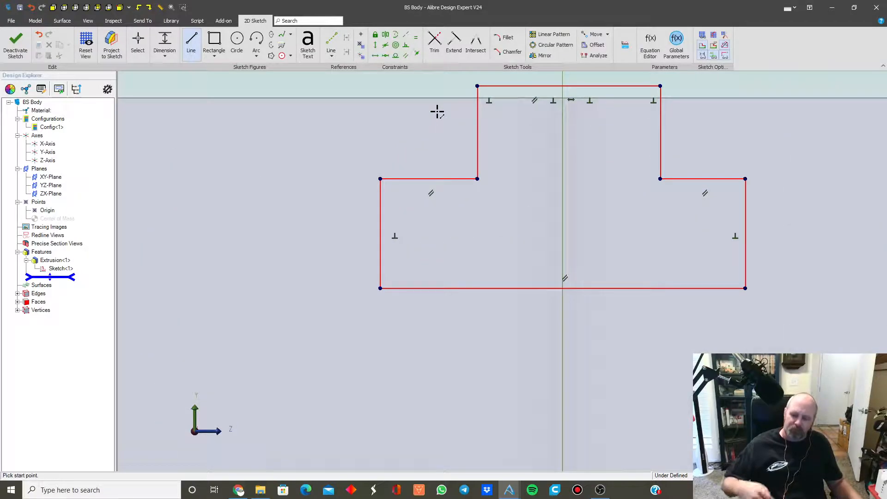
mouse_move(569, 168)
middle_down()
mouse_move(515, 222)
mouse_move(500, 261)
middle_up()
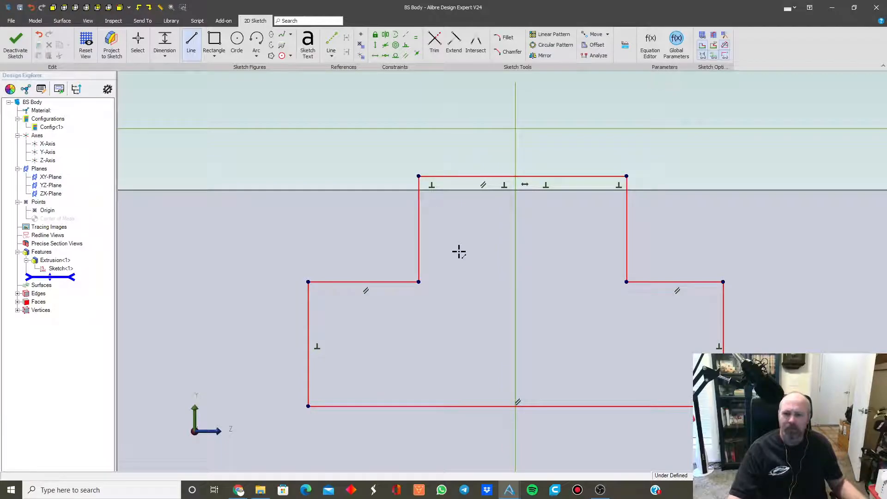
scroll(450, 212, up, 2)
scroll(453, 224, down, 3)
scroll(455, 227, up, 4)
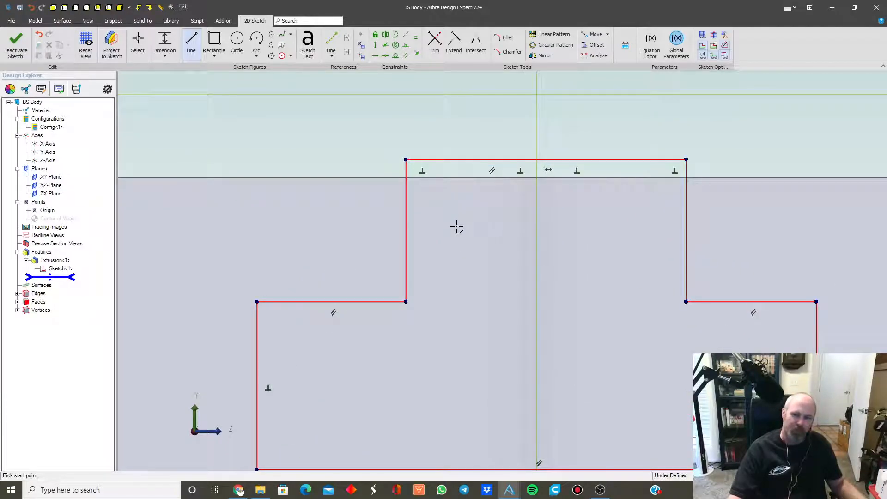
scroll(456, 228, down, 2)
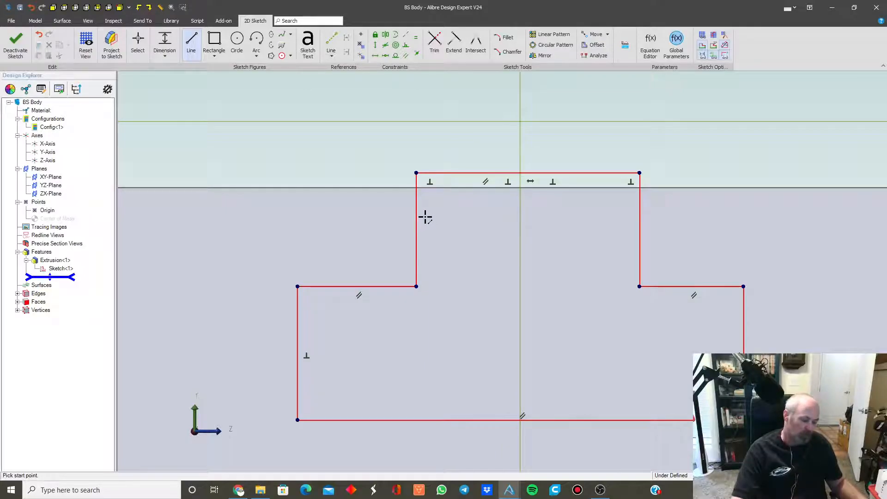
mouse_move(423, 210)
middle_down()
mouse_move(348, 188)
mouse_move(507, 175)
mouse_move(462, 166)
middle_up()
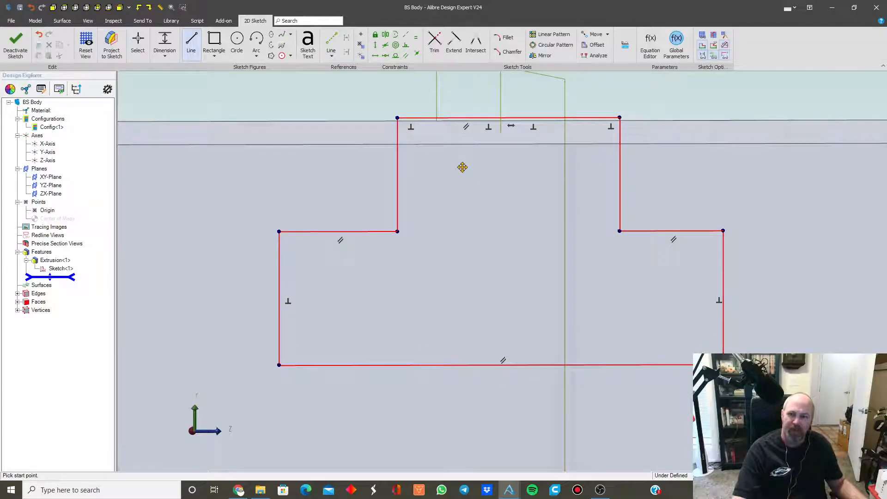
click(87, 45)
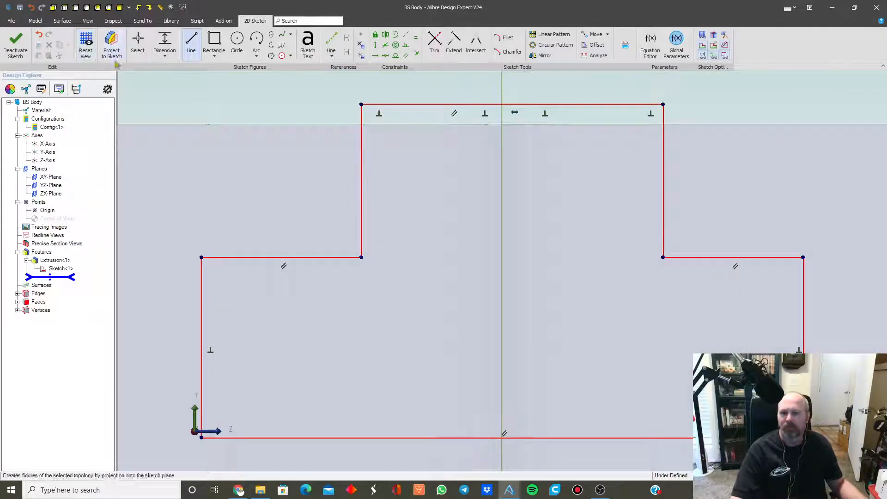
click(472, 215)
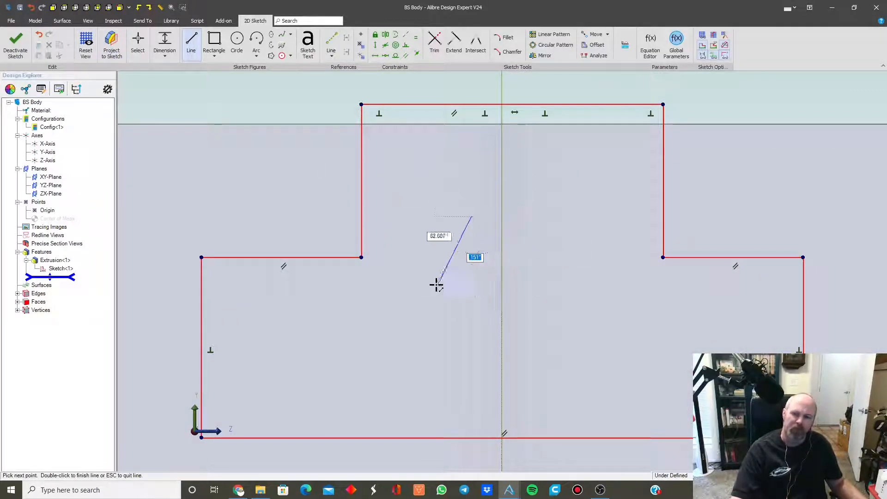
key(Escape)
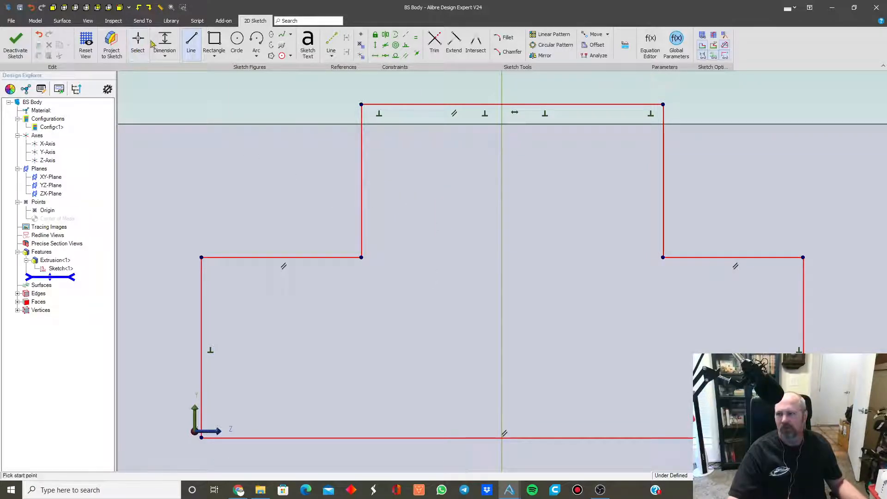
key(Escape)
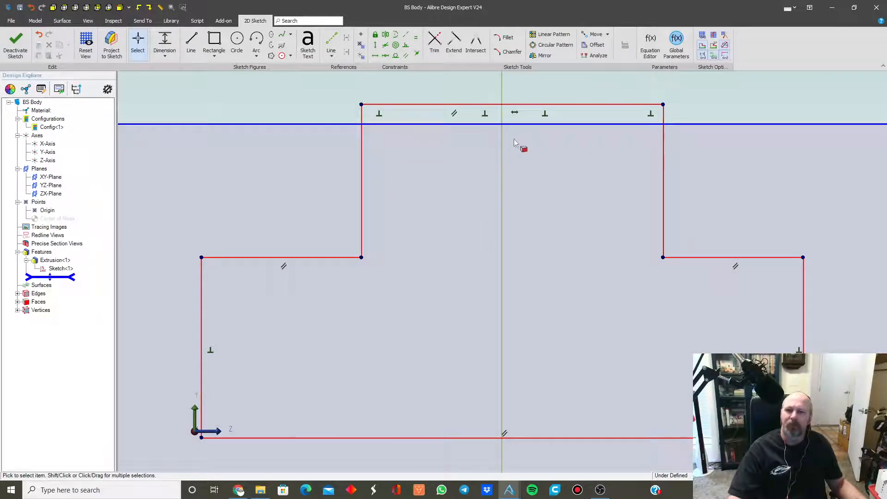
- Pull the stem's upper corner below the block's upper edge and dimension the stem's upper line at 0 from that edge
drag(663, 104, 633, 138)
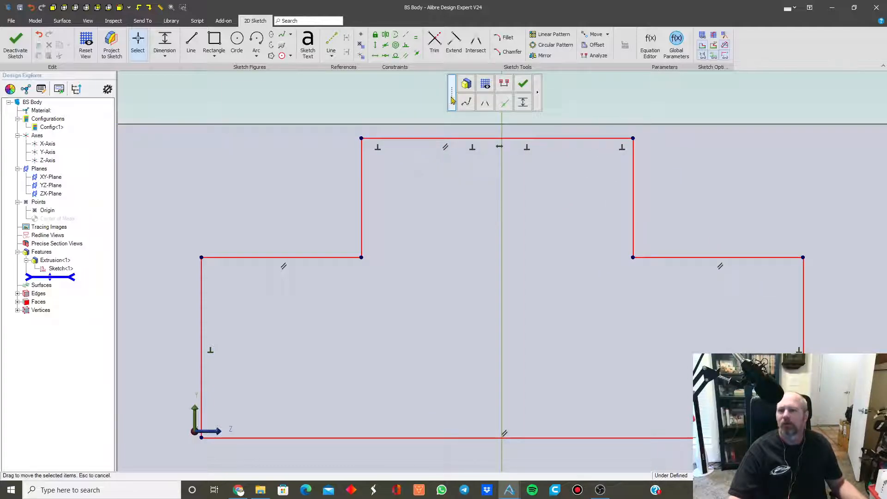
click(164, 43)
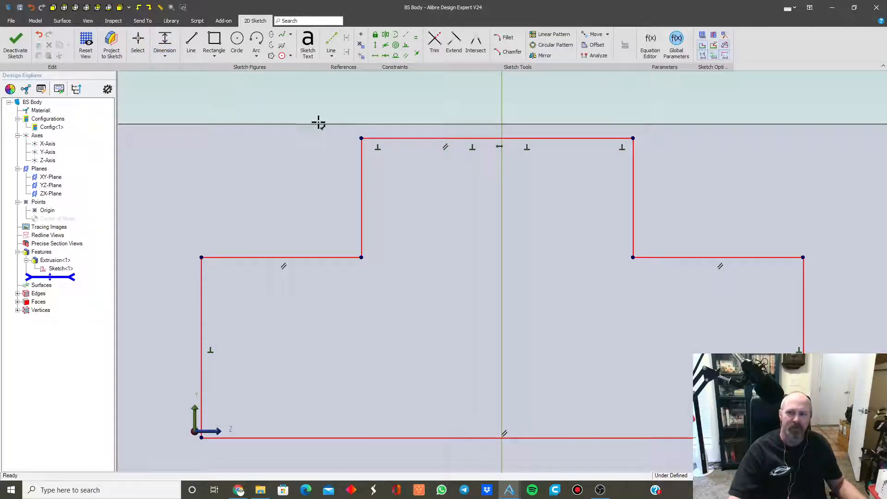
click(395, 138)
click(414, 92)
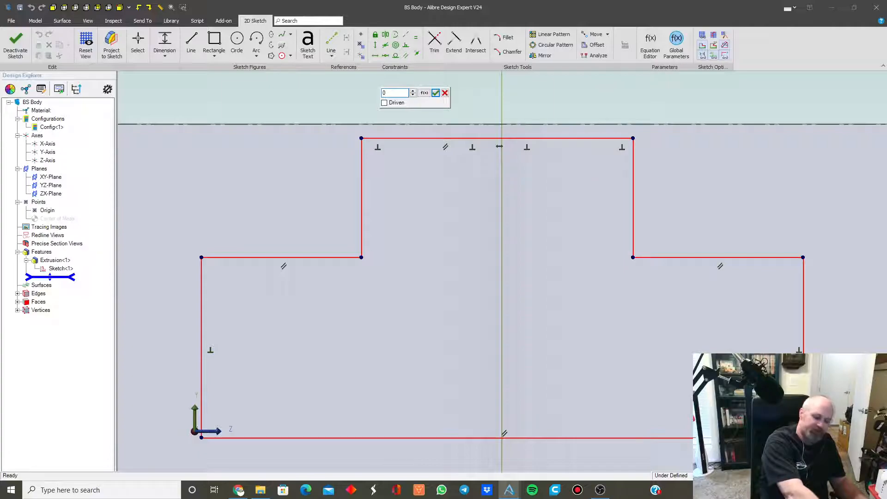
text(0)
key(Return)
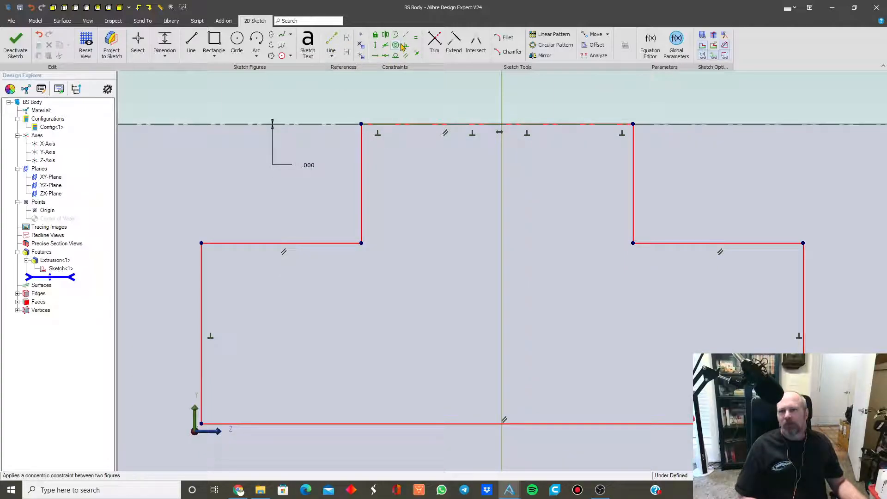
- Constrain the left vertical lines of the stem and base to equal length, and make the two shoulder lines collinear
click(416, 37)
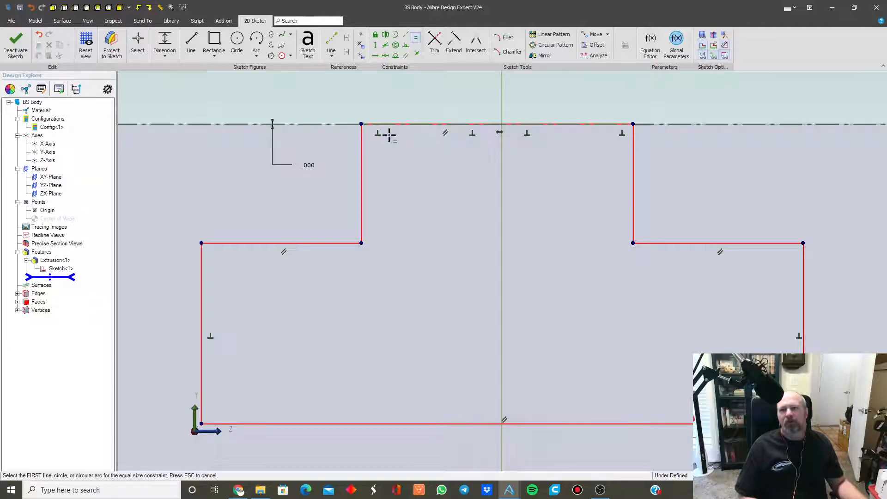
click(360, 184)
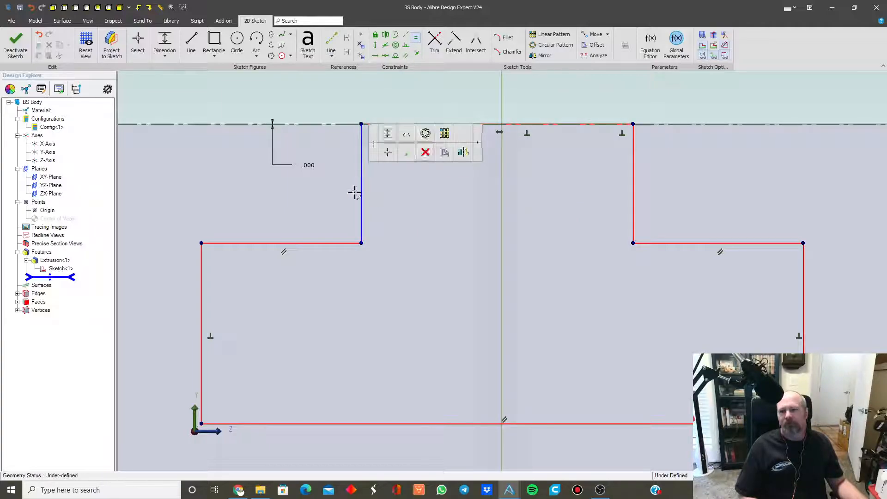
click(200, 288)
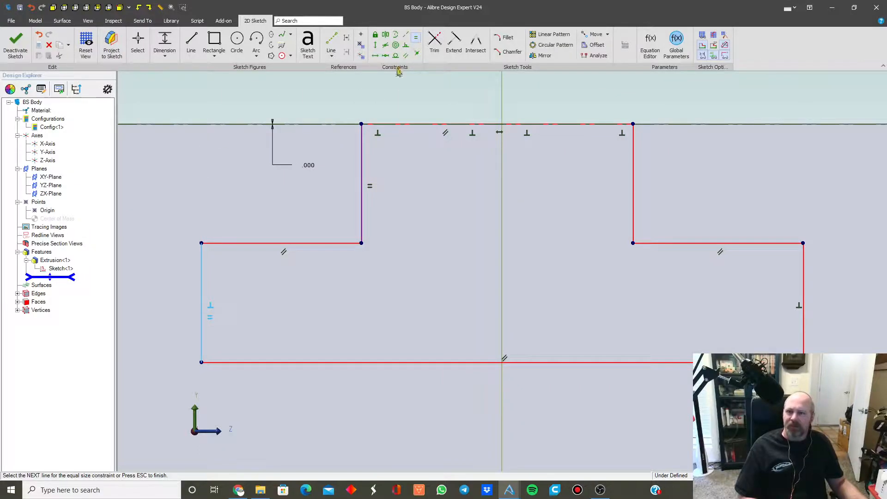
click(406, 37)
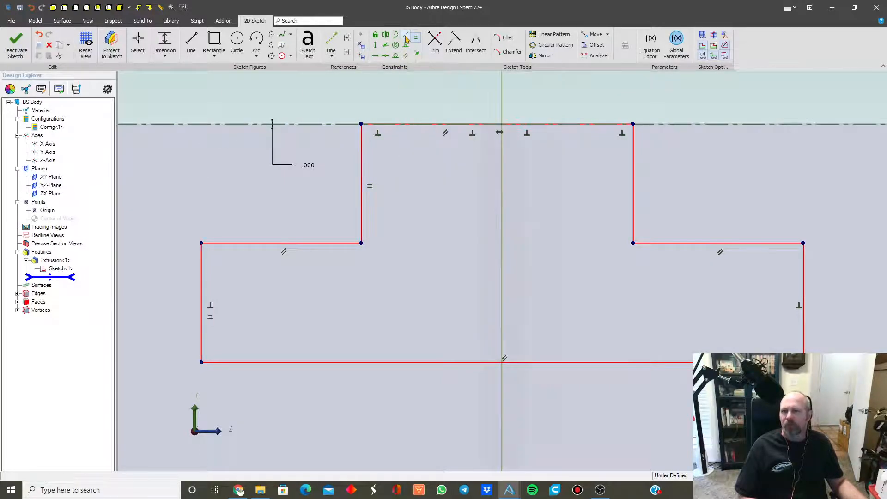
click(287, 244)
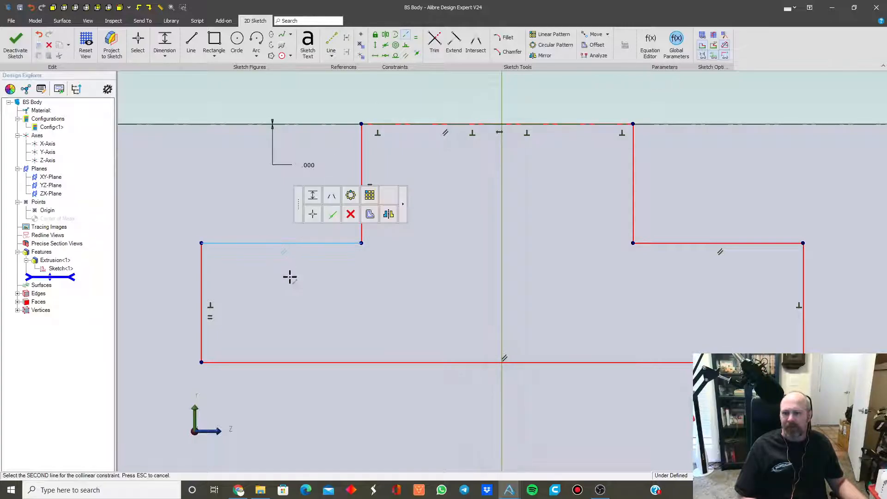
click(671, 243)
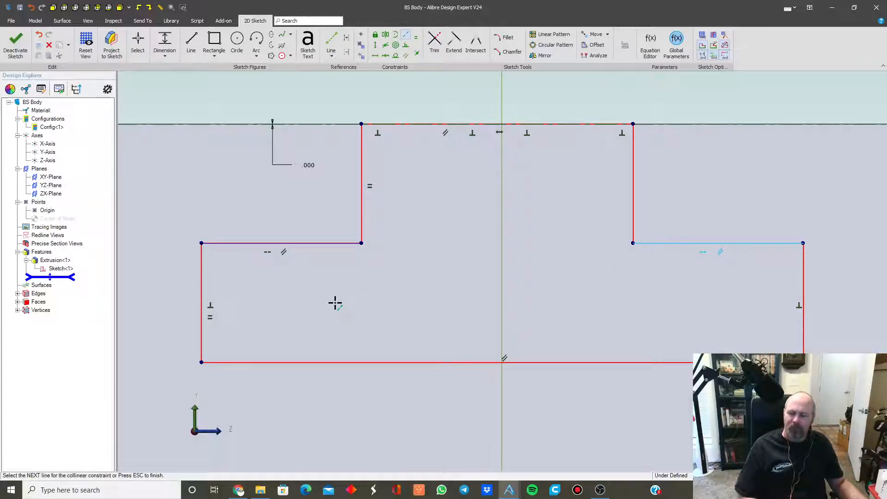
key(Escape)
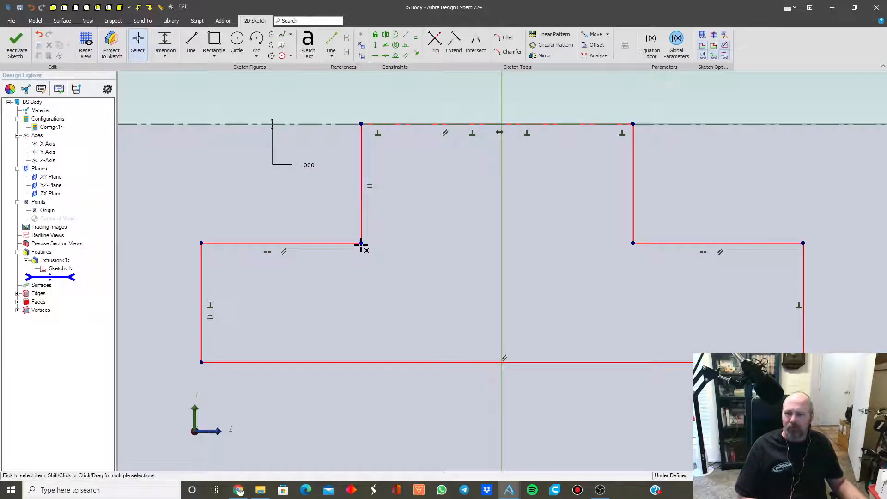
- Narrow the stem by moving its lower corners inward and make its two vertical sides symmetric about the Y-Axis
mouse_move(361, 243)
mouse_down()
mouse_move(359, 225)
mouse_move(354, 311)
mouse_move(362, 245)
mouse_move(406, 242)
mouse_move(309, 233)
mouse_move(412, 239)
mouse_up()
mouse_move(631, 239)
mouse_down()
mouse_move(629, 257)
mouse_move(624, 251)
mouse_up()
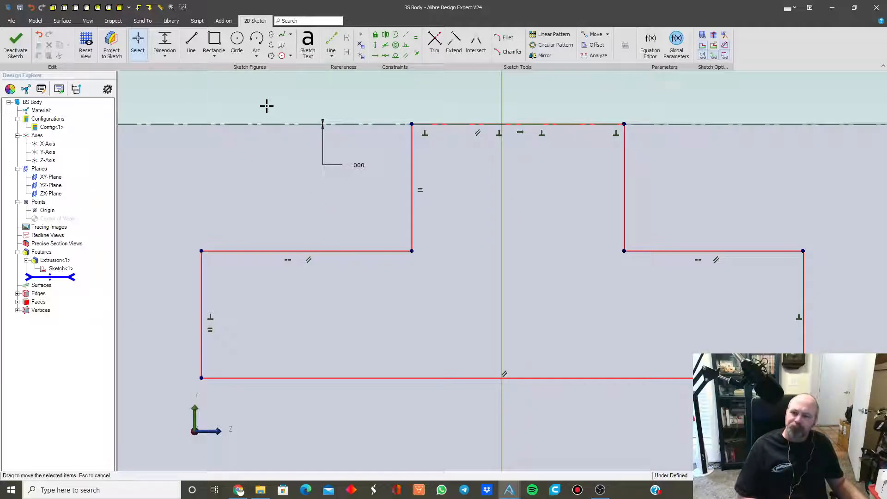
click(386, 36)
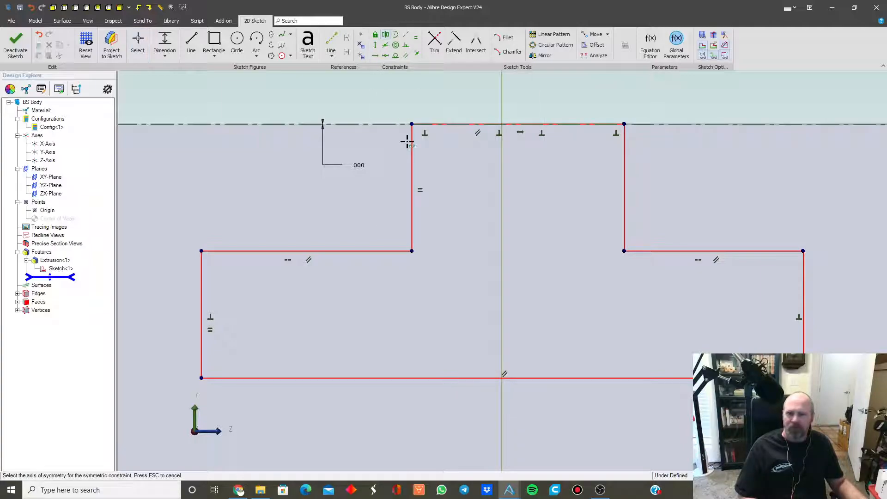
click(502, 100)
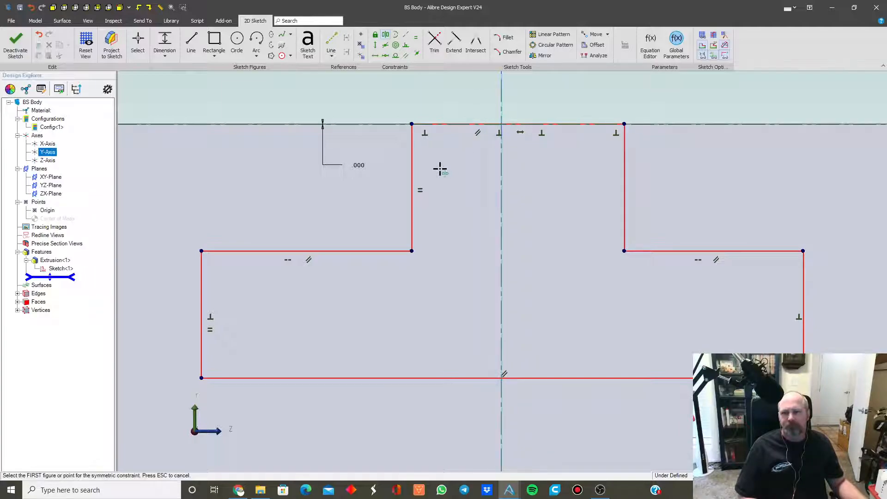
click(413, 178)
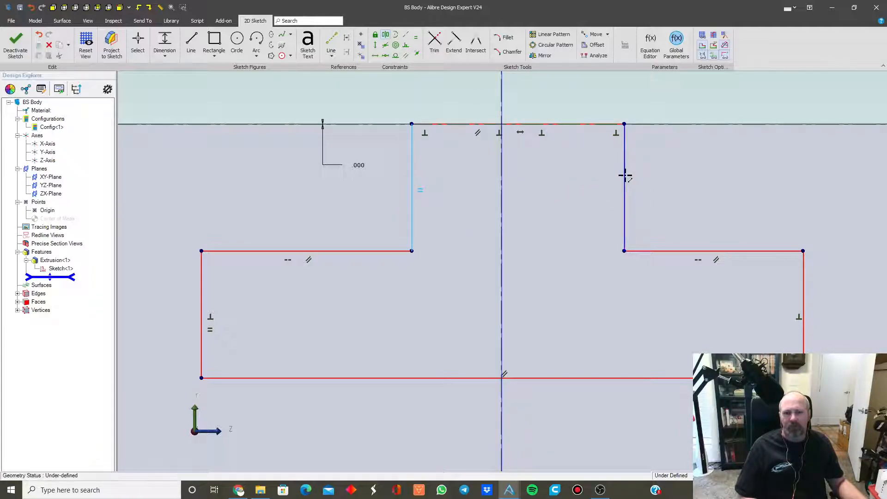
click(625, 176)
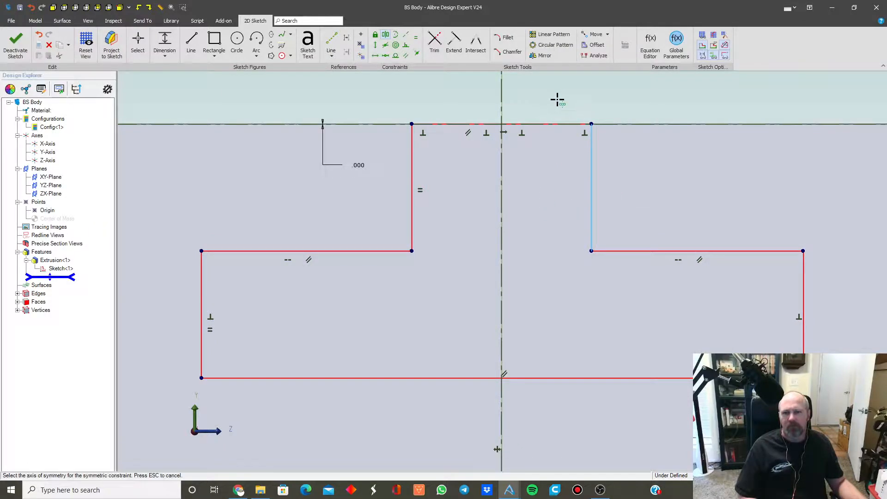
- Make the two outer vertical sides of the wide base symmetric about the Y-Axis
click(501, 99)
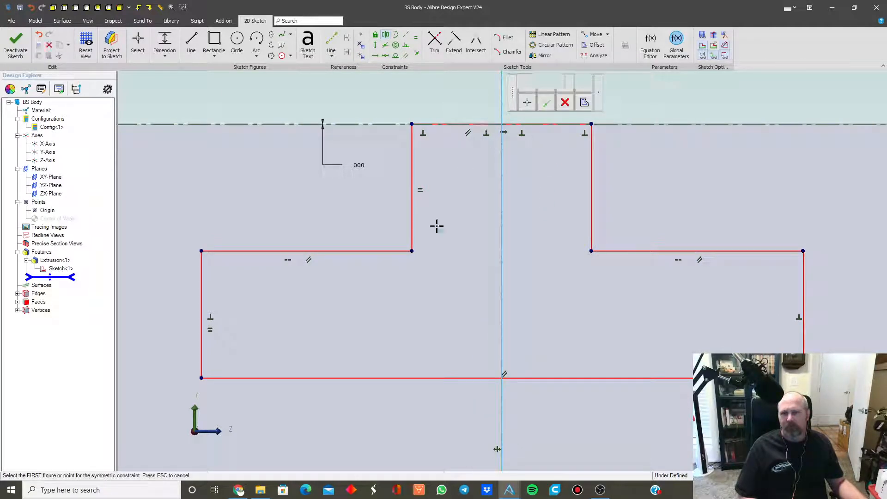
click(201, 303)
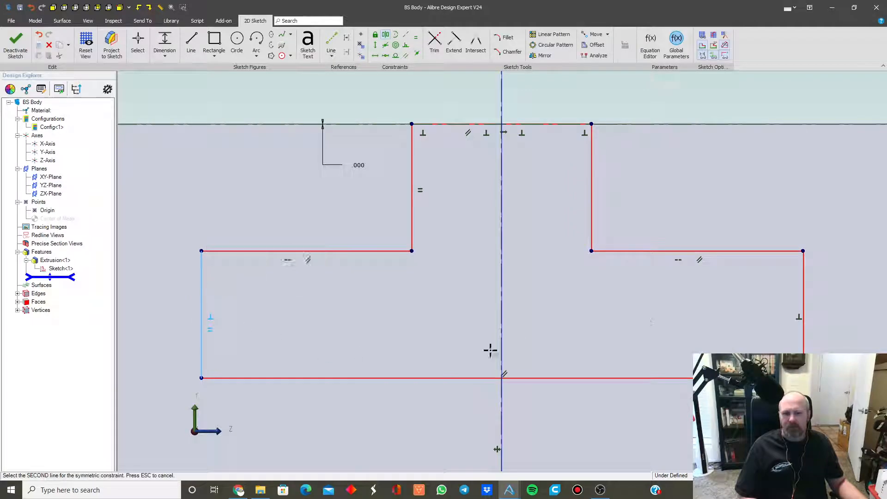
click(801, 301)
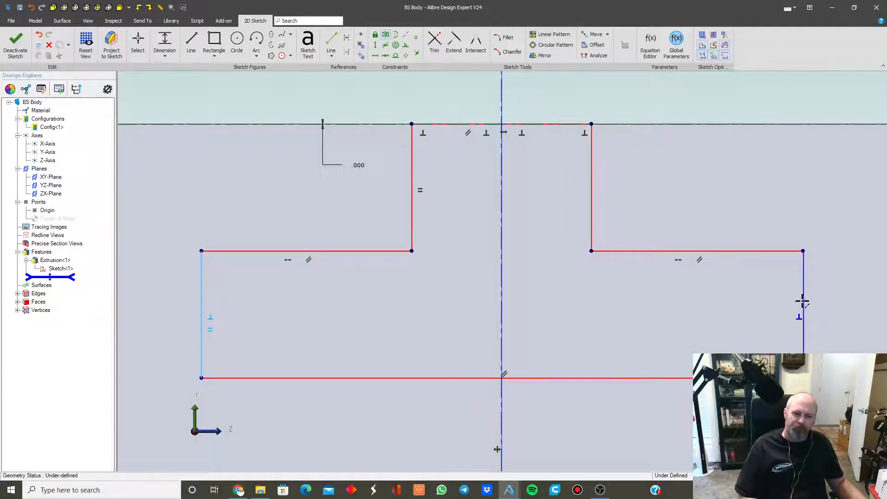
key(Escape)
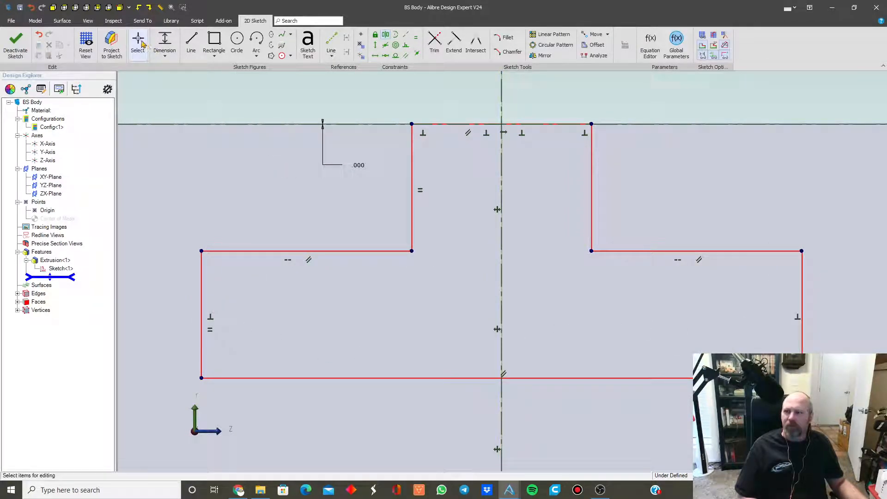
- Widen the stem by moving its left shoulder outward and dimension the stem's left side at 0.25 inch high
mouse_move(398, 251)
mouse_down()
mouse_move(336, 246)
mouse_move(420, 246)
mouse_move(346, 280)
mouse_move(356, 249)
mouse_move(367, 258)
mouse_up()
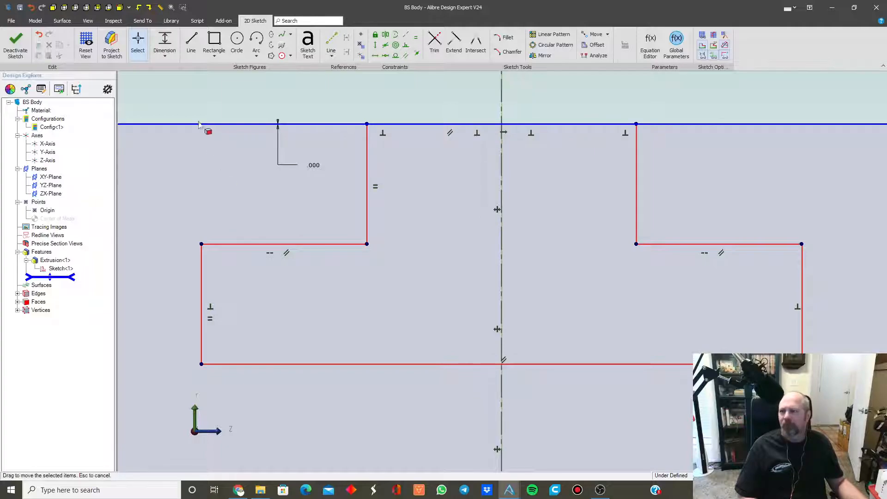
click(168, 41)
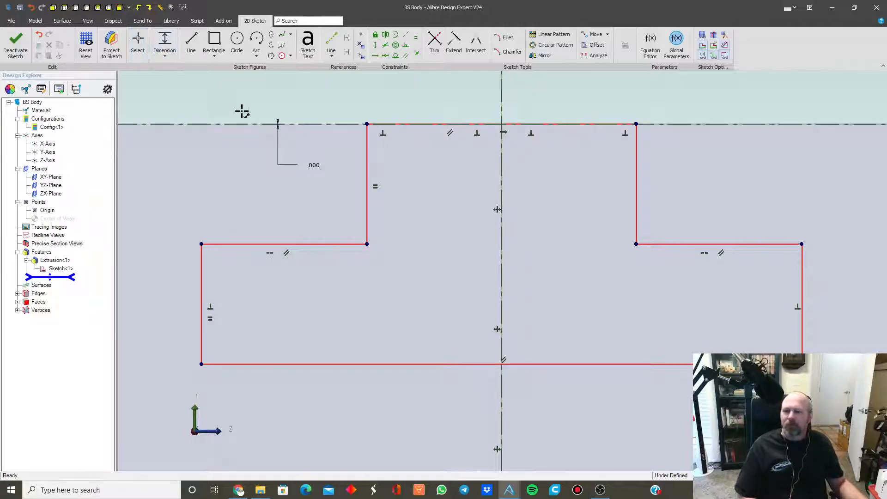
click(367, 171)
click(334, 180)
text(.25)
key(Return)
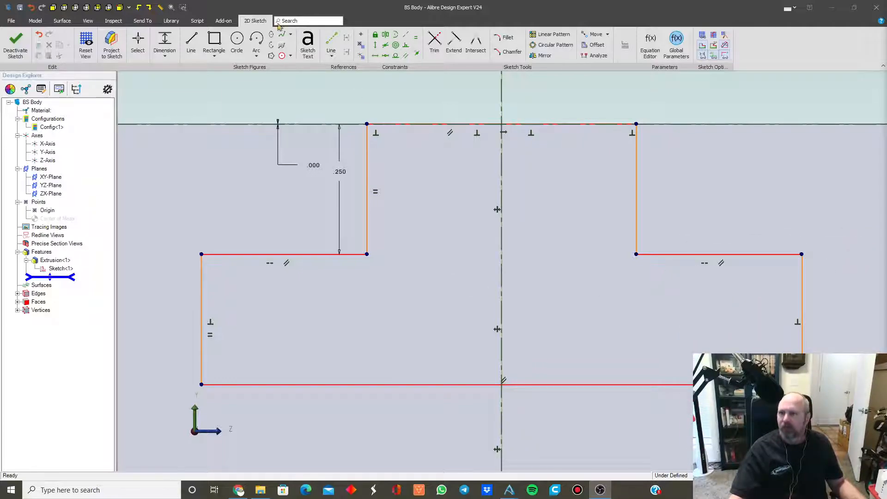
- Dimension the stem's upper line at 0.5 inch wide
click(167, 45)
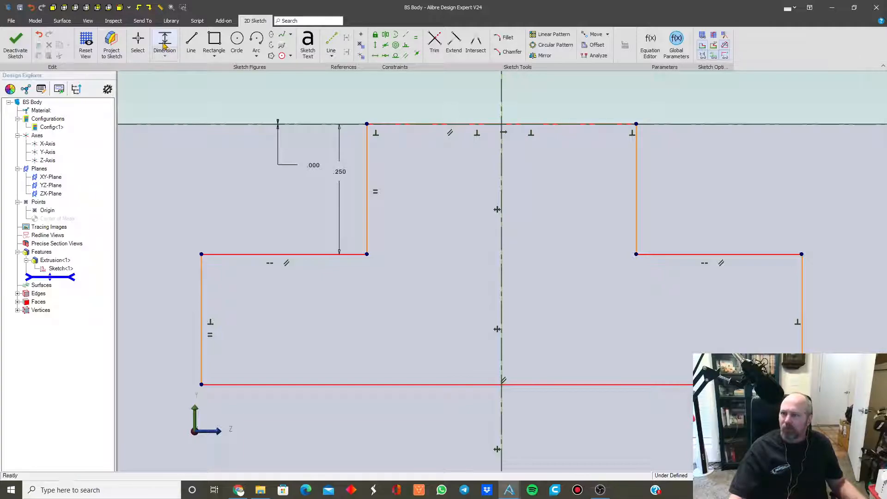
click(467, 124)
click(468, 97)
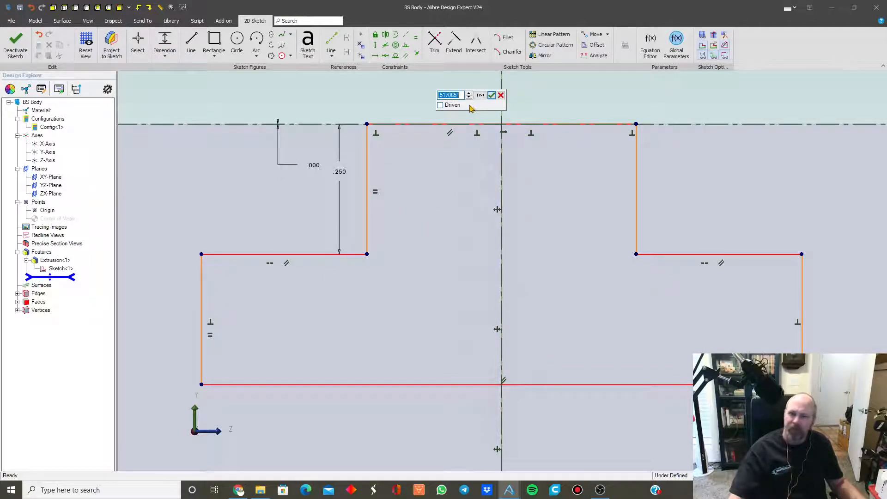
text(.5)
key(Return)
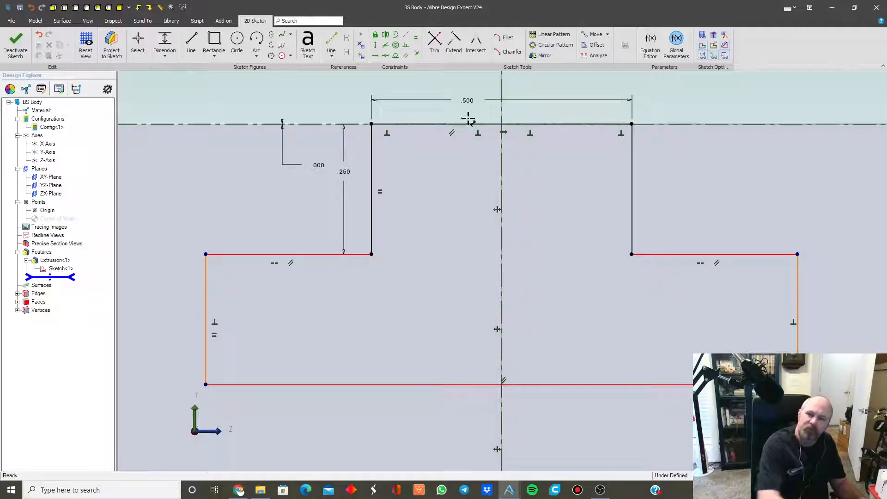
- Dimension the lower line of the inverted T at 1 inch wide and finish the sketch
click(451, 401)
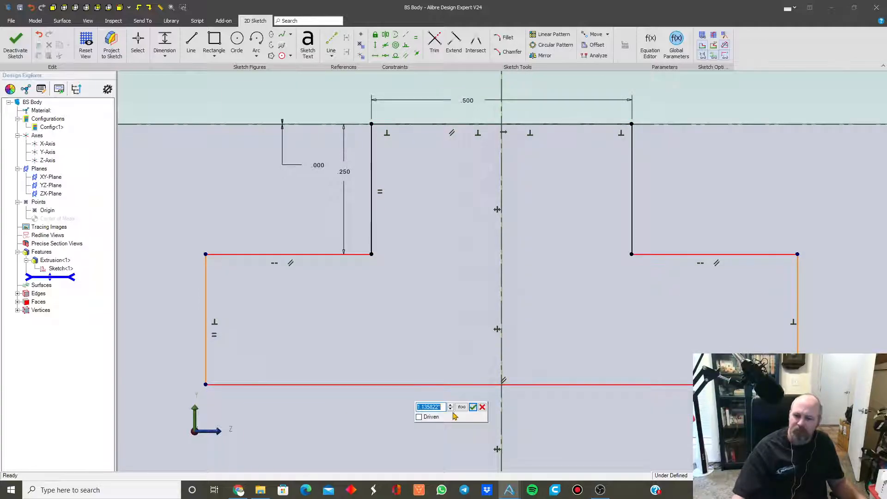
text(1)
key(Return)
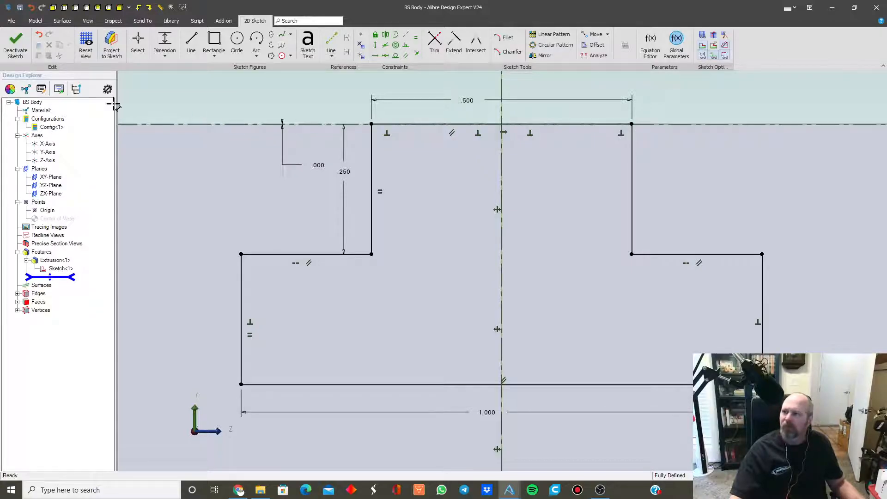
click(15, 44)
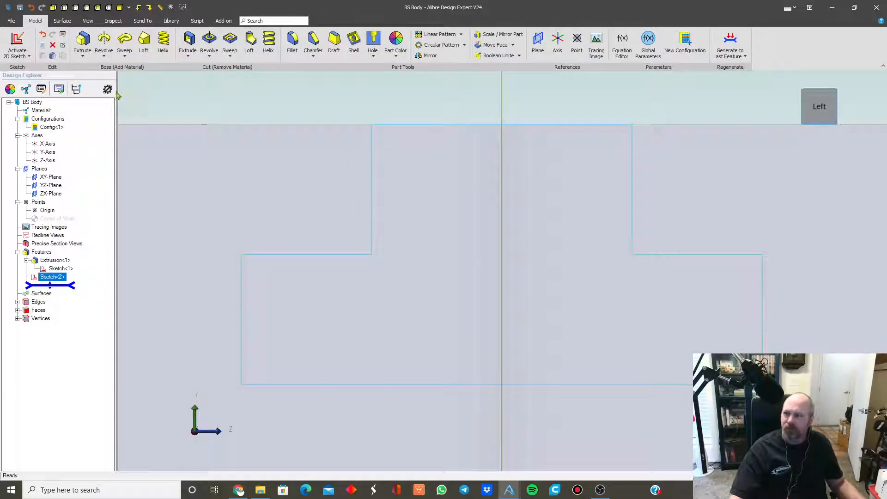
scroll(264, 169, down, 3)
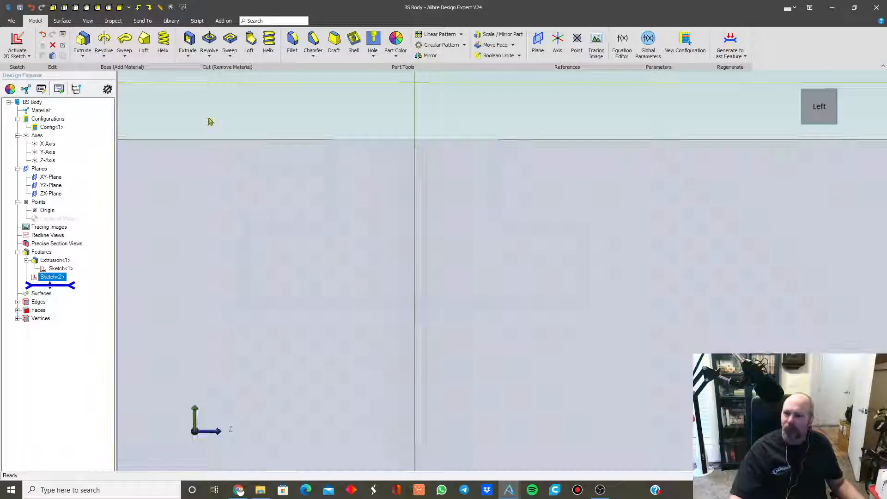
- Extrude-cut the inverted-T profile through the block's side with the To Depth type, 2 inches deep in the reversed direction
click(120, 7)
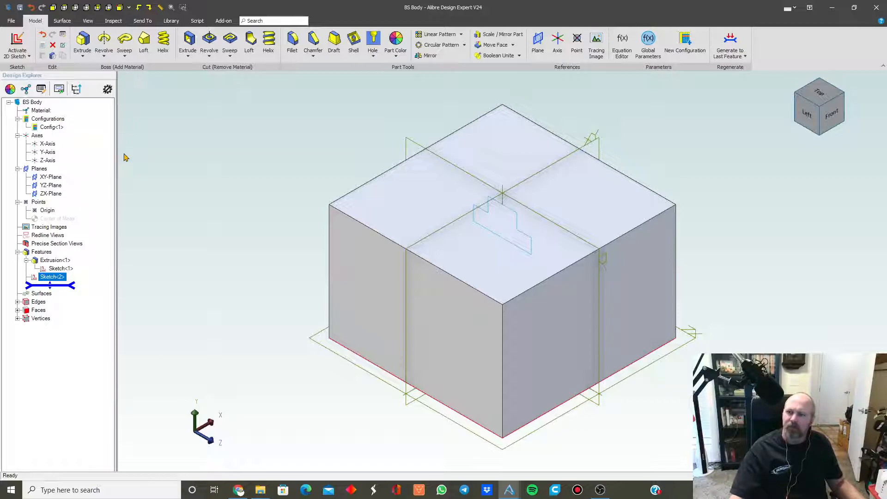
click(189, 41)
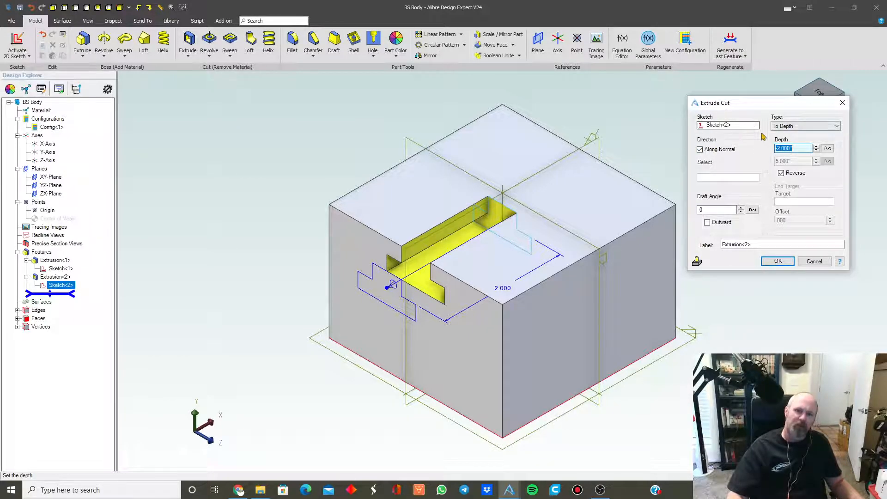
click(794, 127)
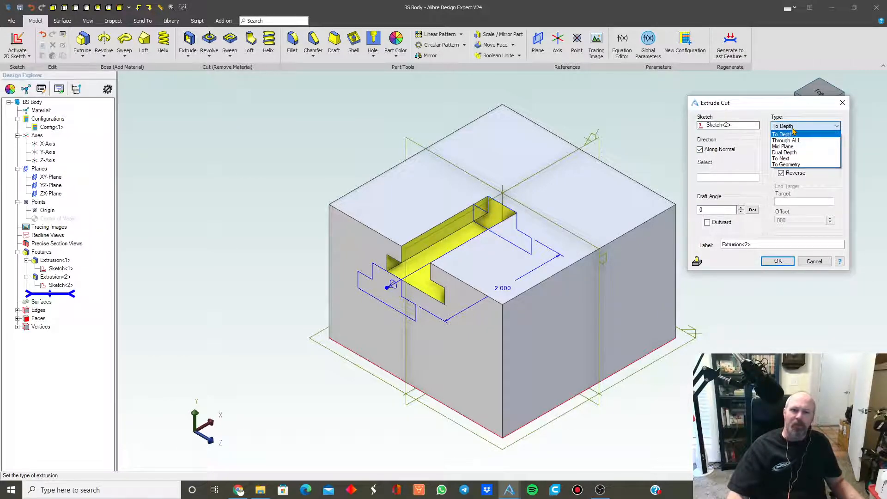
click(795, 140)
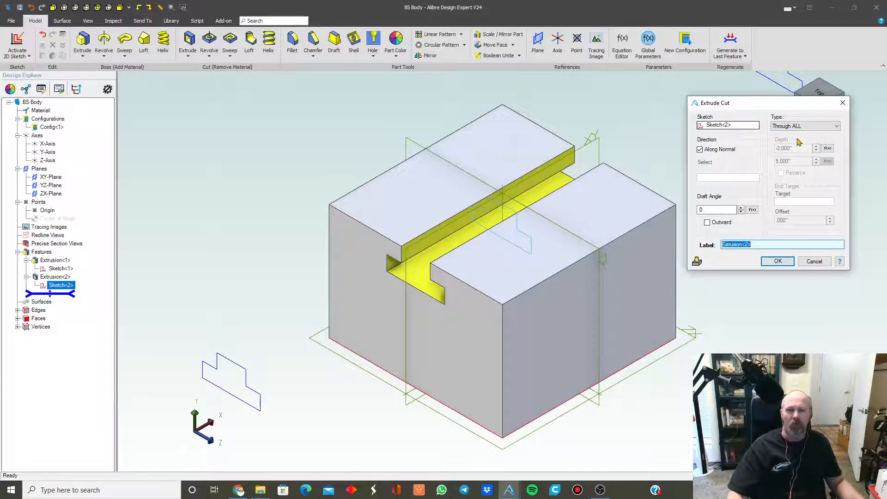
click(798, 125)
click(796, 147)
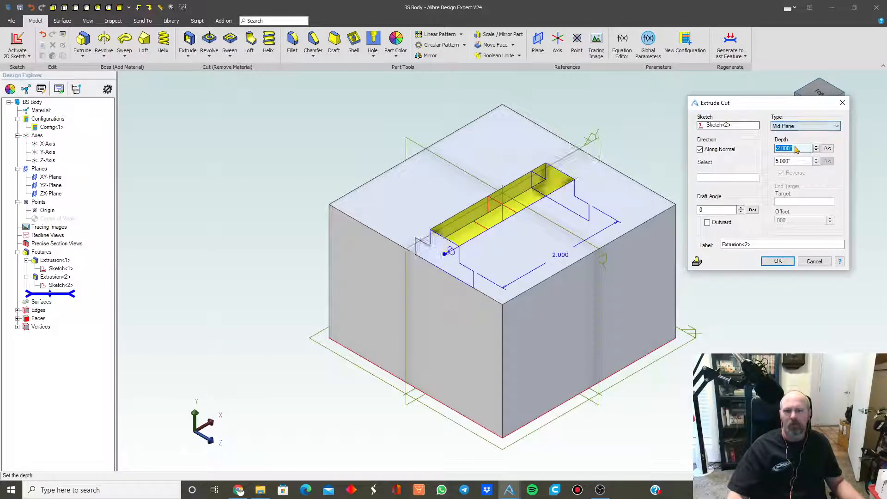
click(804, 127)
click(799, 155)
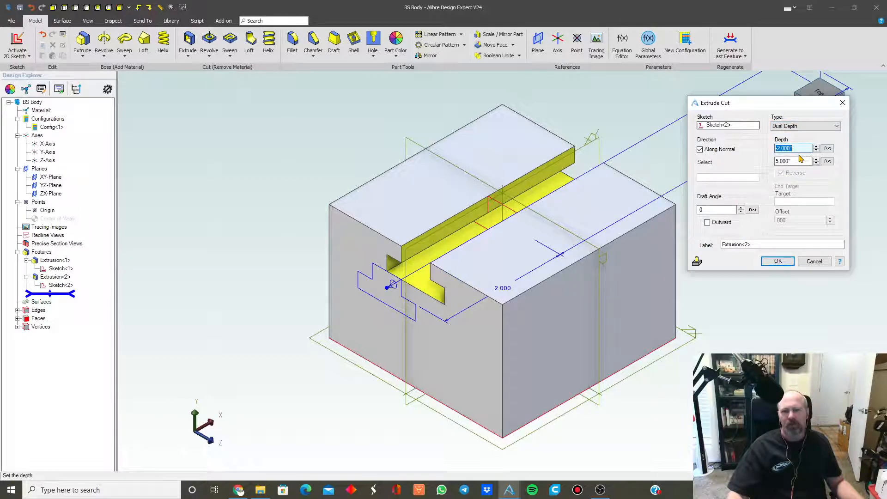
click(816, 128)
click(802, 137)
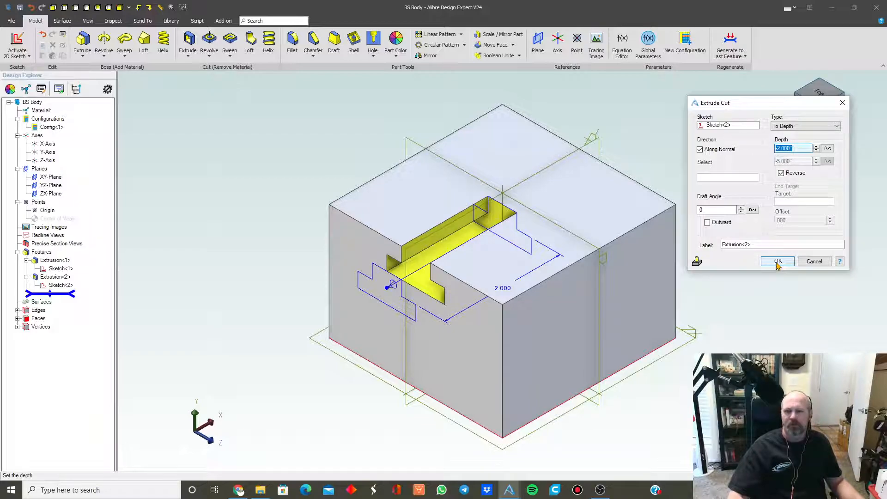
click(778, 261)
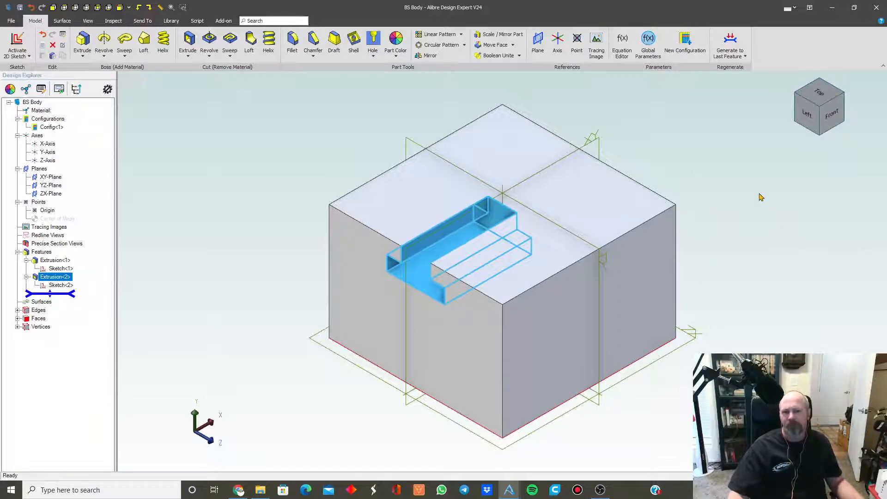
click(759, 194)
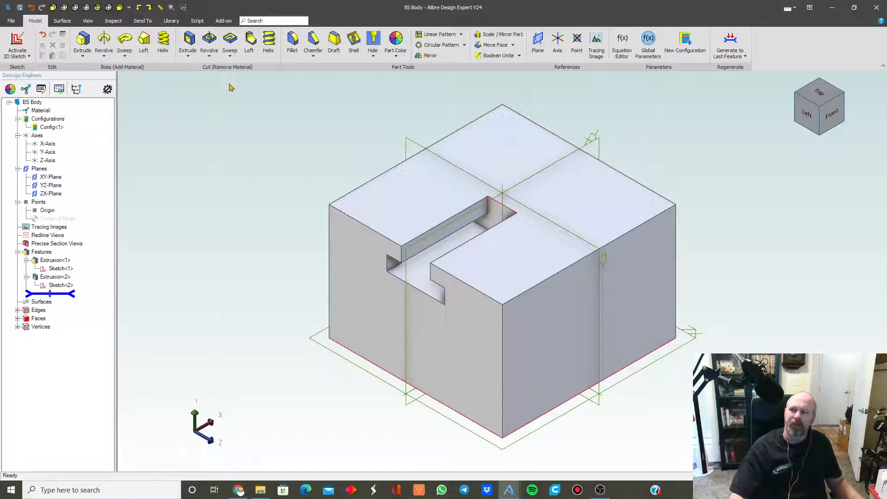
- Set up a circular pattern of the T-slot cut with 4 instances equally spaced over the full circle around the Y-Axis
click(437, 46)
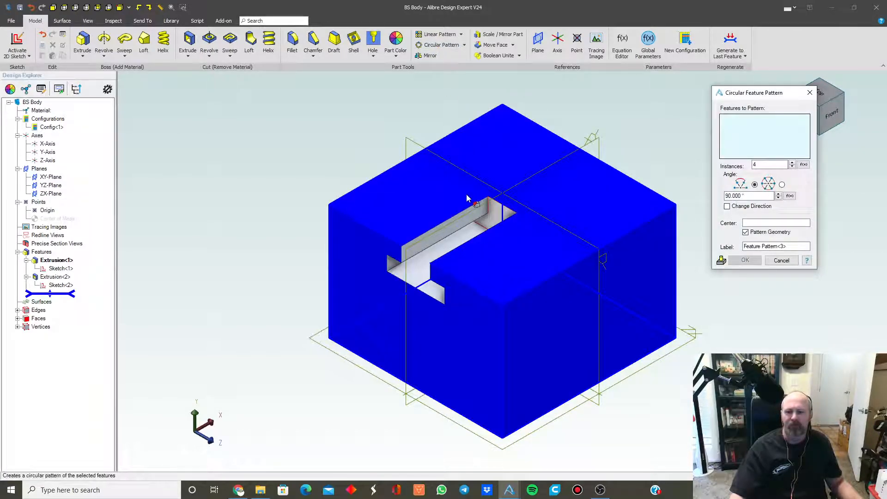
click(457, 247)
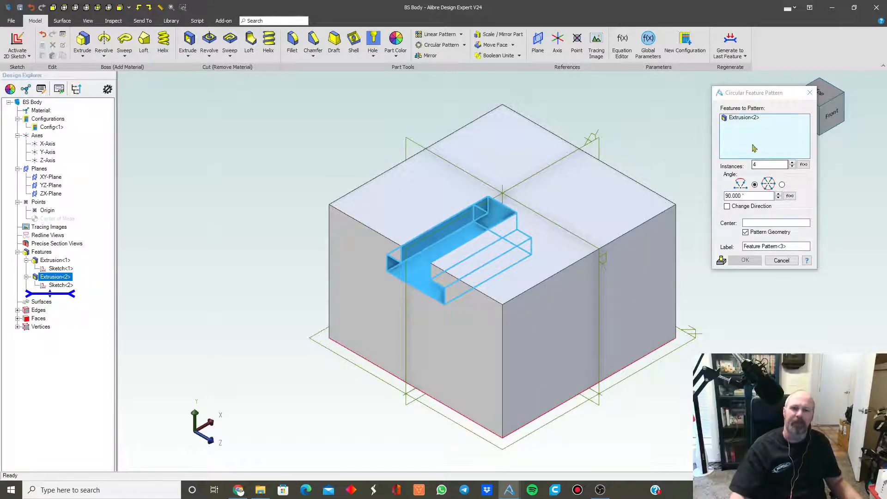
click(781, 185)
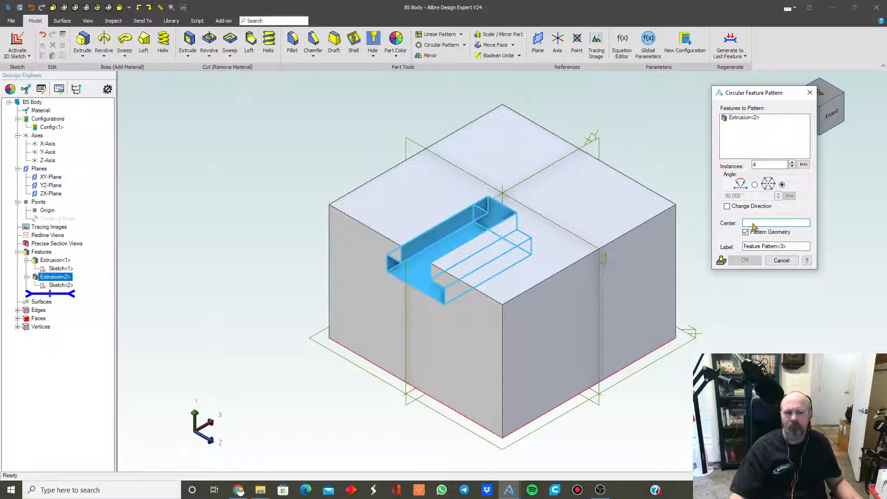
click(753, 224)
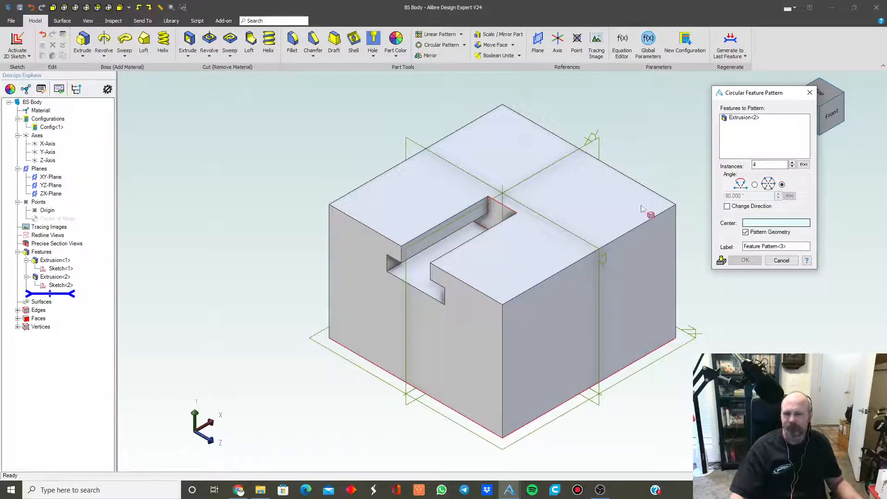
click(503, 204)
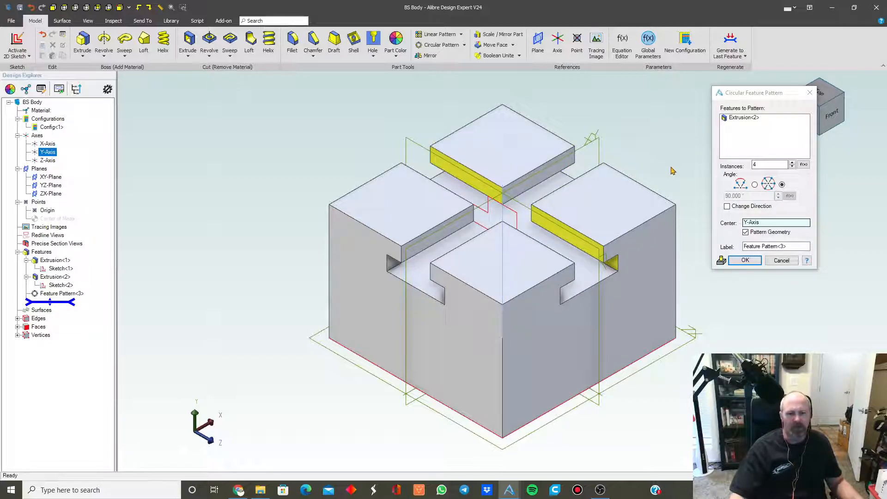
mouse_move(558, 245)
middle_down()
mouse_move(578, 216)
mouse_move(534, 243)
mouse_move(525, 235)
mouse_move(558, 229)
mouse_move(550, 231)
middle_up()
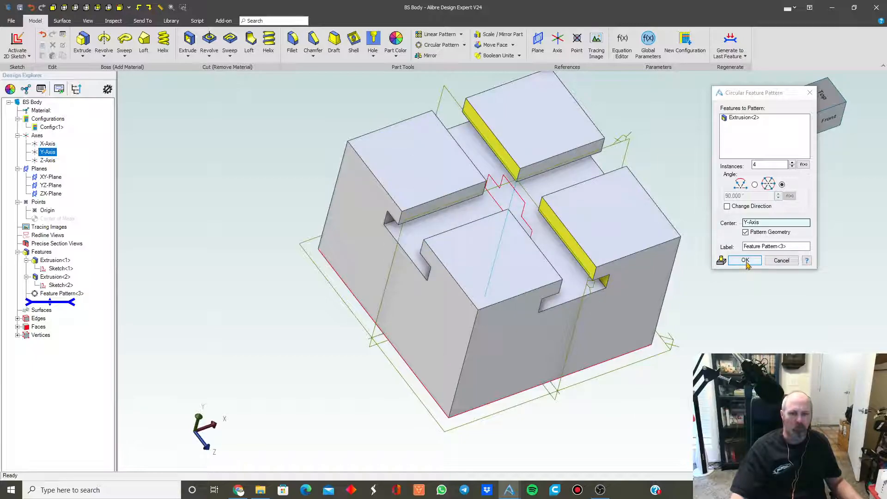
- Label the circular pattern "ZX pattern", create it and save the part
drag(788, 246, 742, 248)
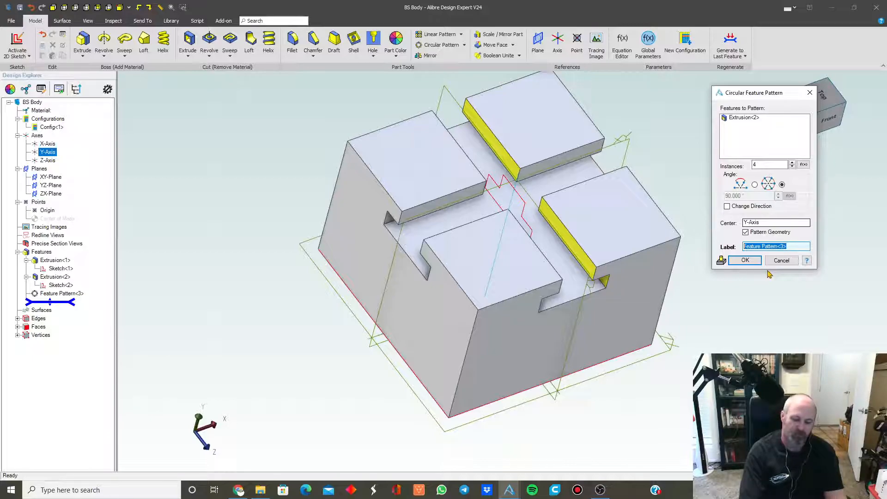
text(ZX pattern)
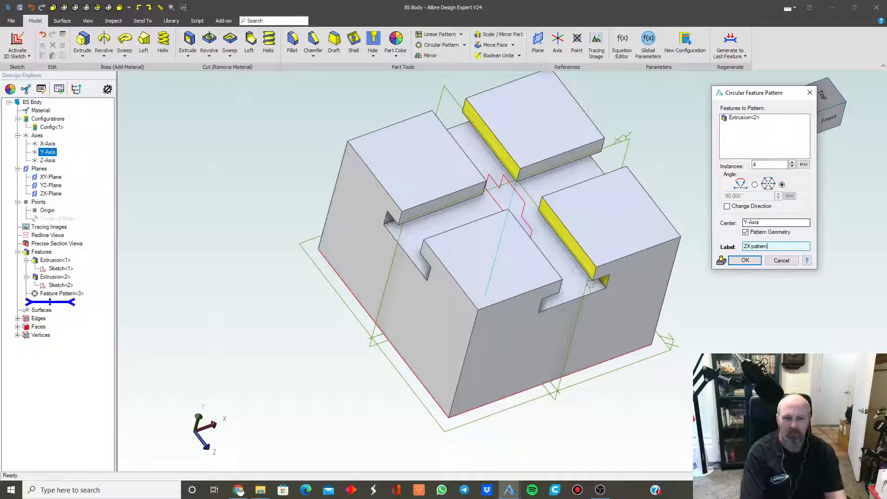
key(Return)
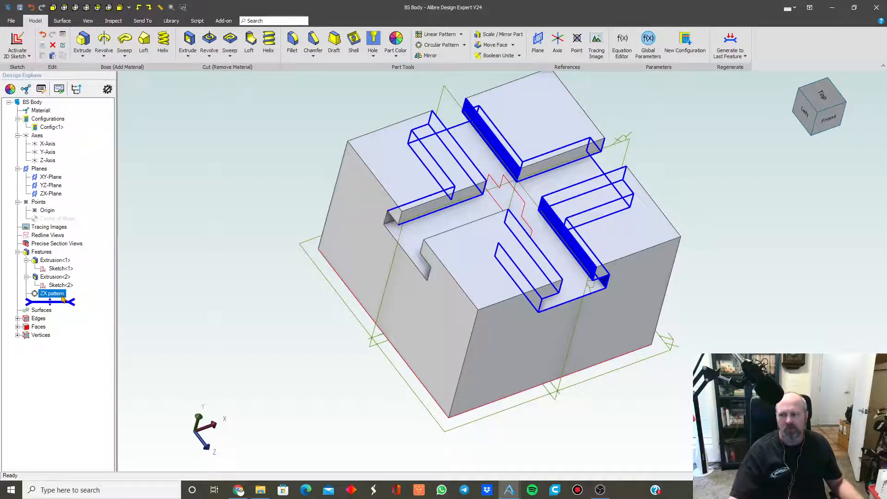
click(244, 201)
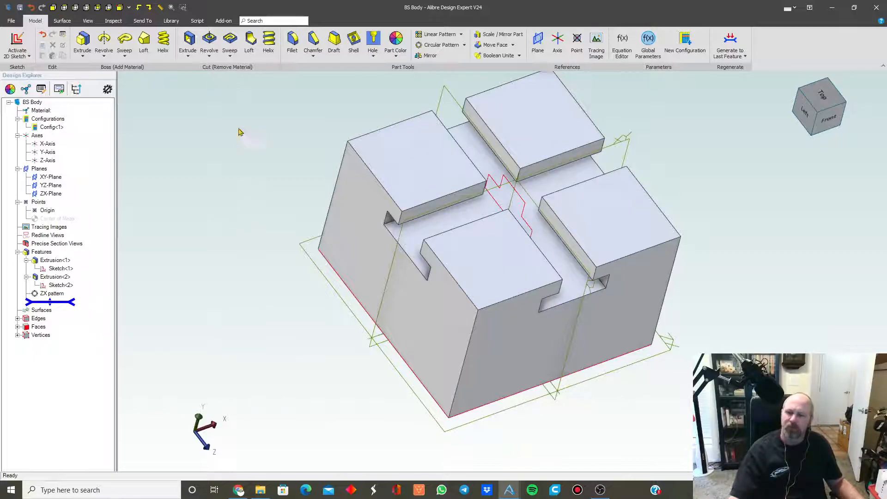
click(120, 7)
key(ctrl+s)
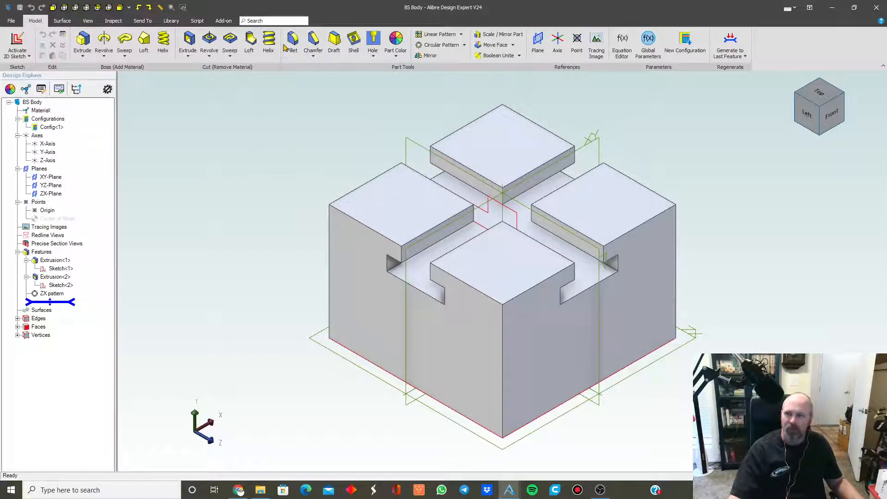
- Fillet the block's four vertical corner edges with a constant 0.5 inch radius
mouse_move(298, 171)
middle_down()
mouse_move(288, 123)
mouse_move(299, 171)
mouse_move(290, 170)
middle_up()
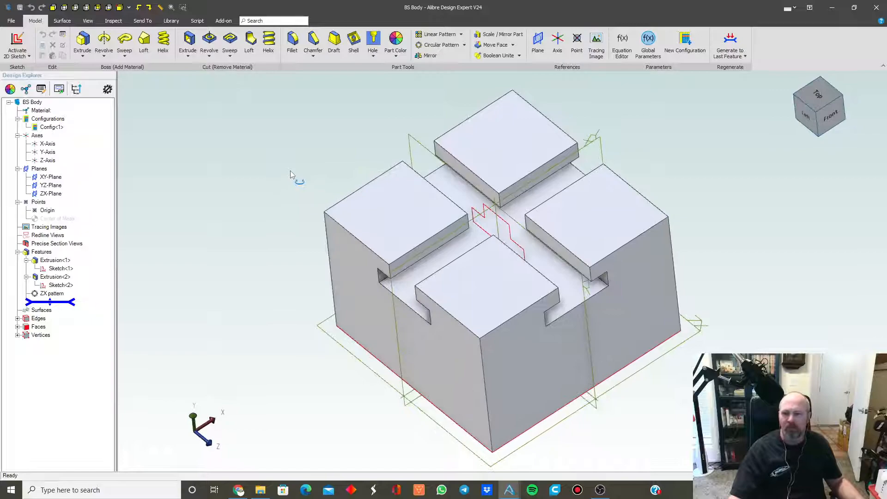
click(292, 42)
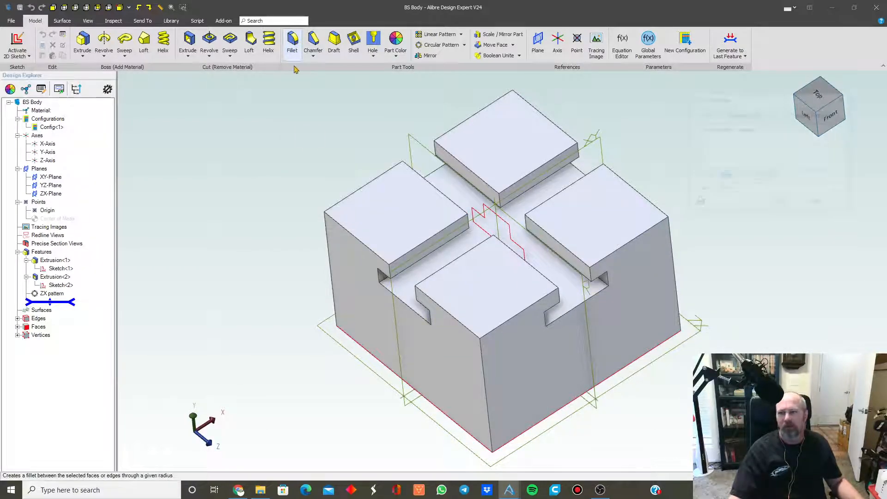
click(483, 377)
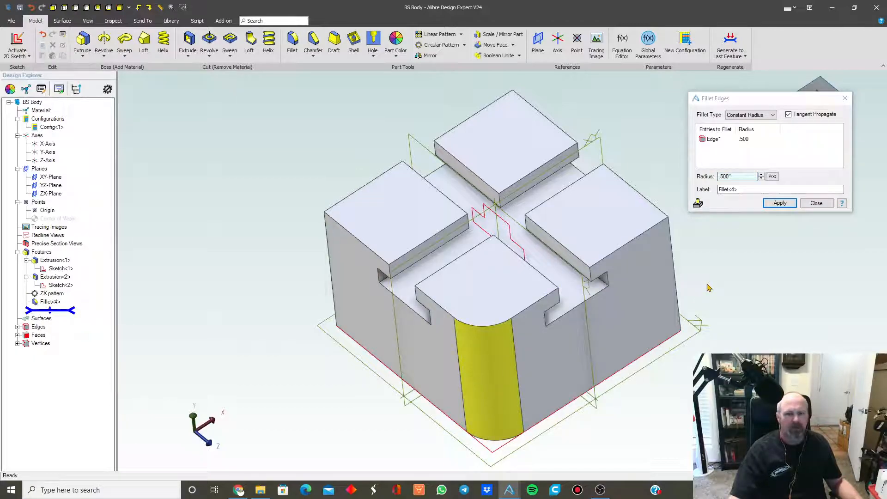
click(675, 282)
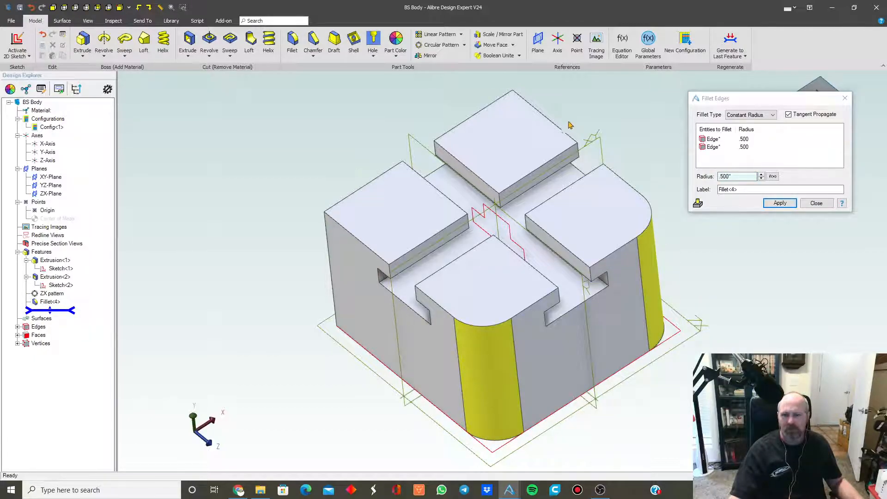
middle_drag(430, 277, 473, 292)
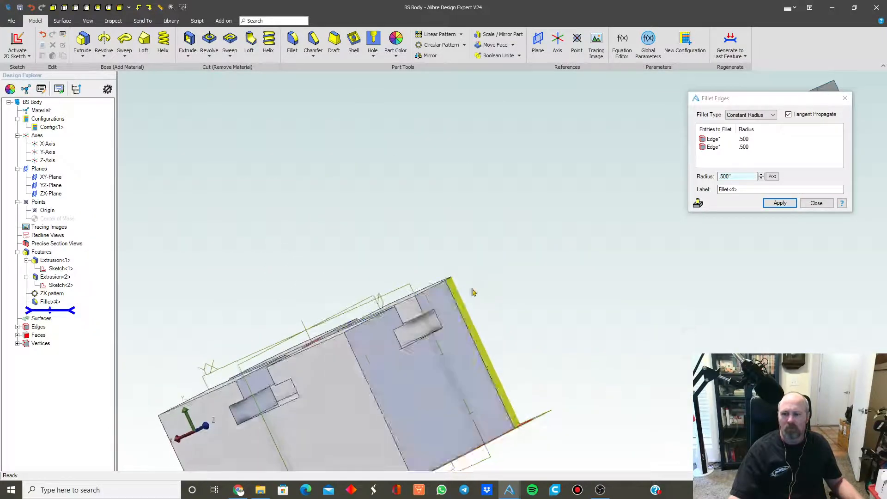
click(380, 393)
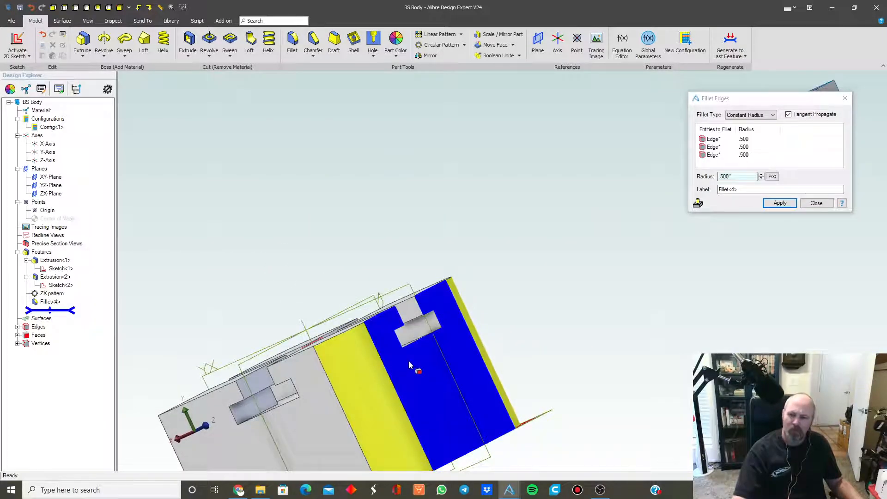
middle_drag(414, 369, 478, 185)
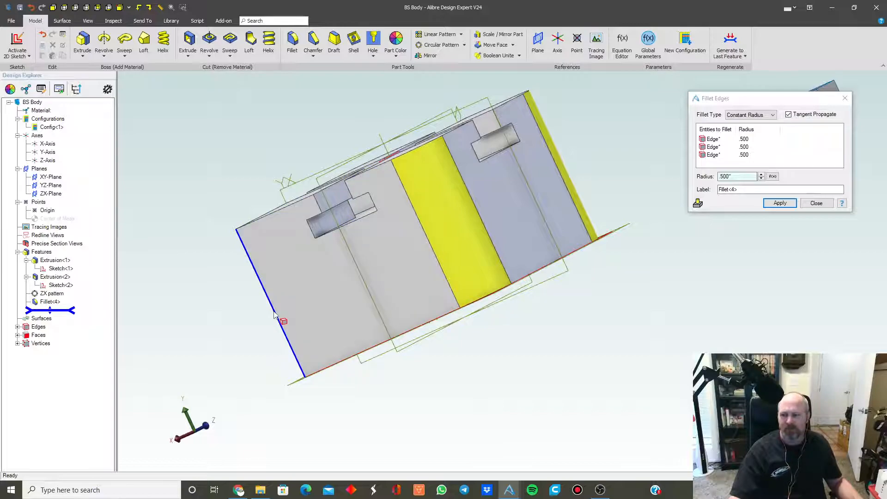
click(274, 315)
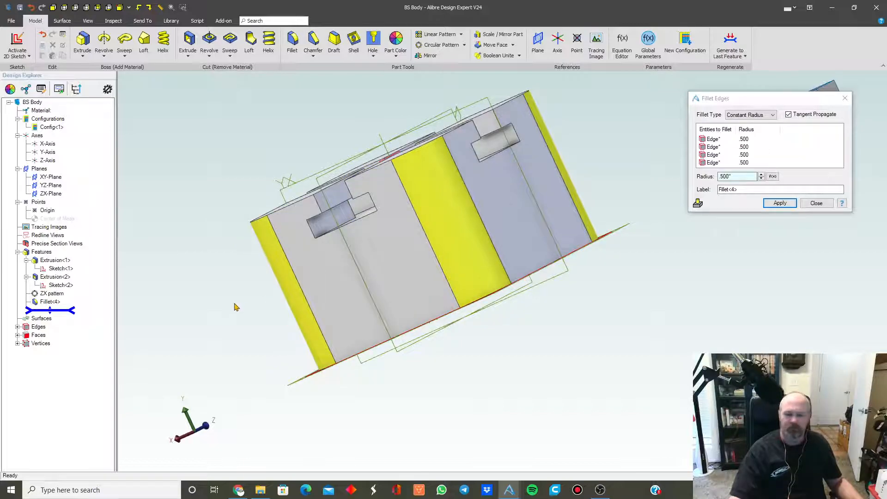
middle_drag(232, 300, 231, 318)
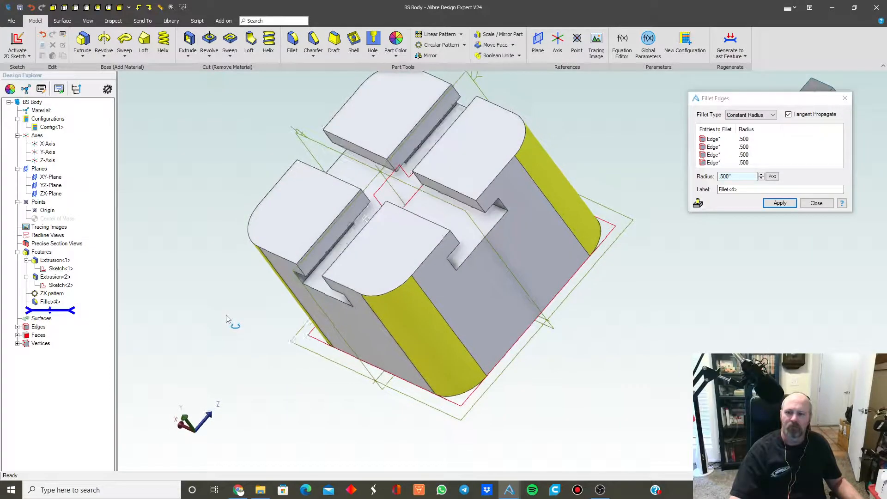
click(780, 202)
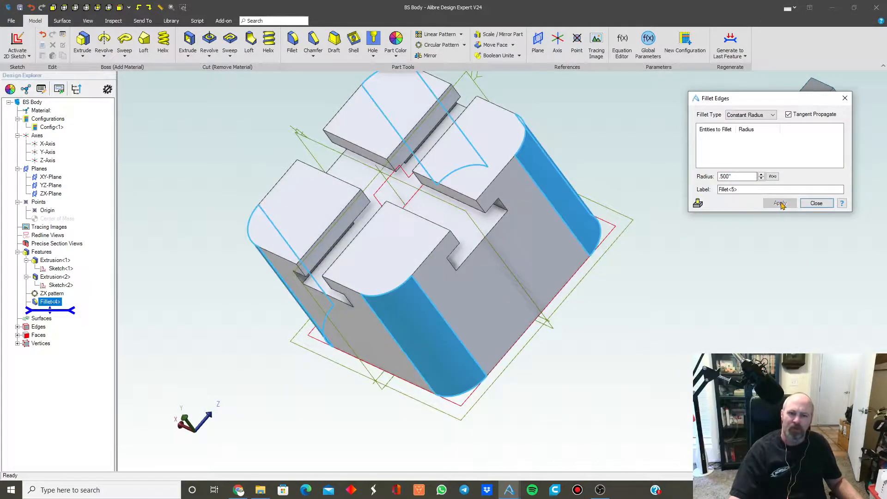
click(826, 202)
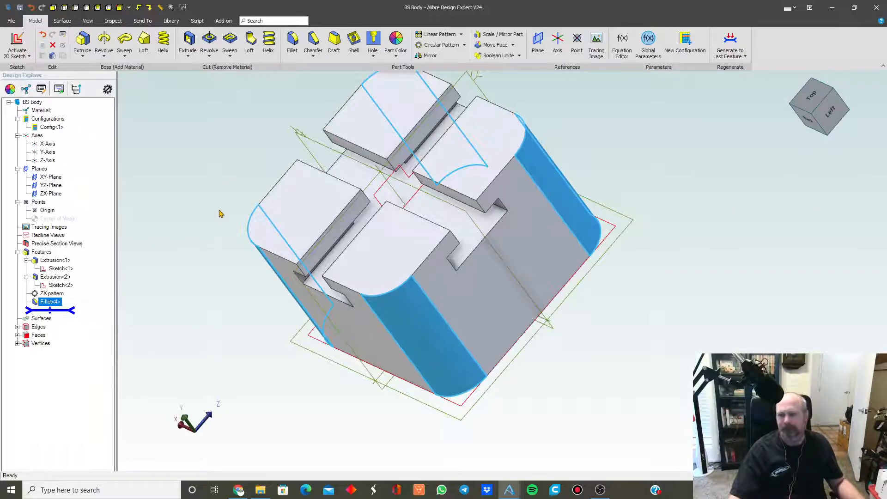
click(120, 8)
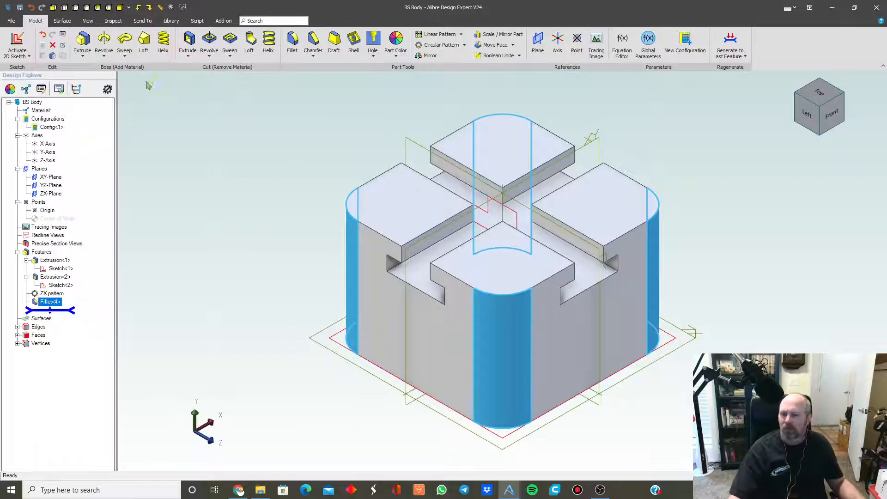
click(240, 170)
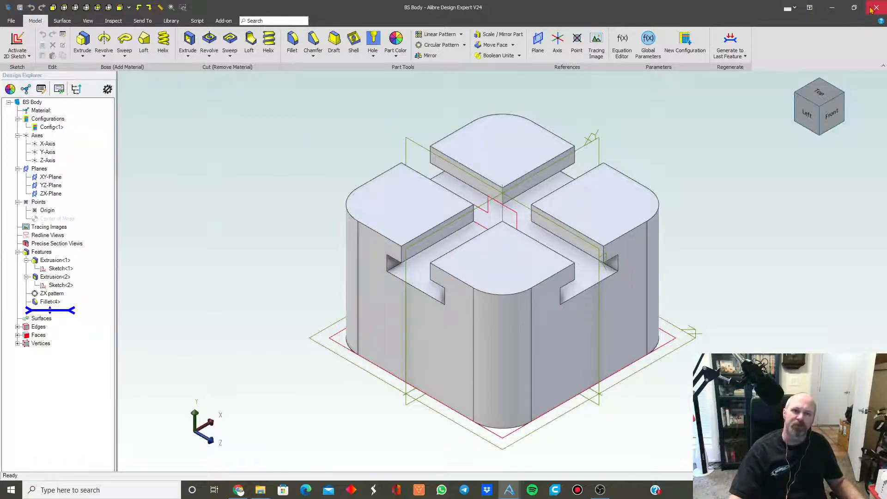
- Minimize the BS Body part and create a new part from the Alibre home window
click(831, 9)
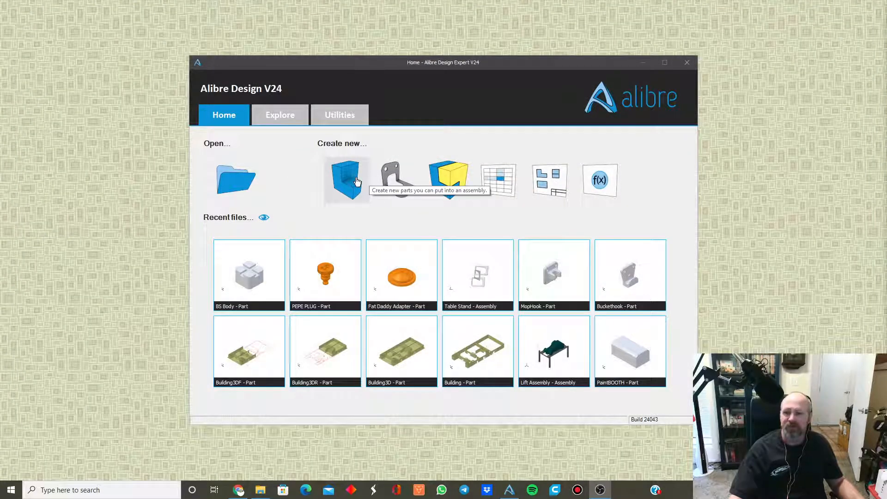
click(351, 181)
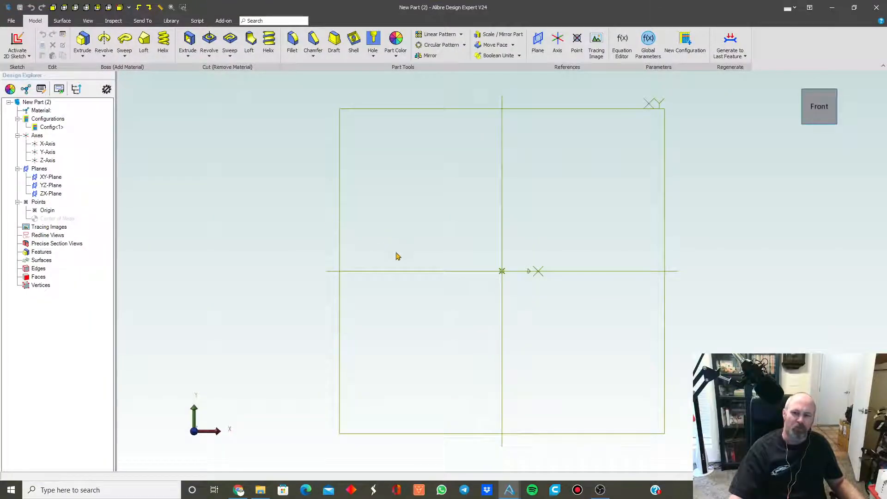
- Sketch a closed inverted-T profile with lines on the XY plane, its top edge running along the X-axis across the origin
click(16, 40)
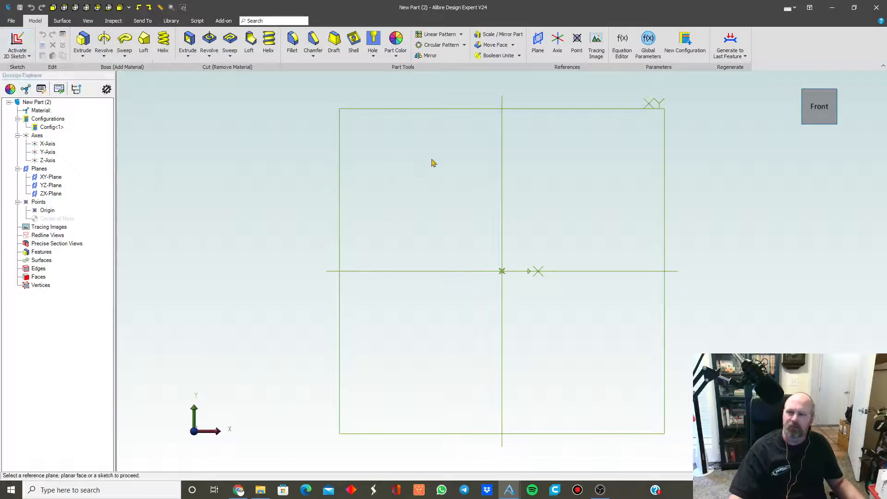
click(453, 117)
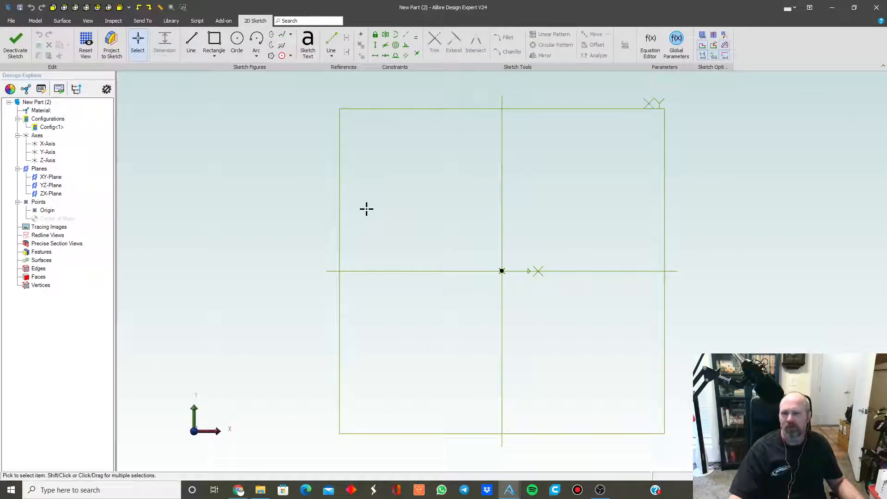
click(191, 42)
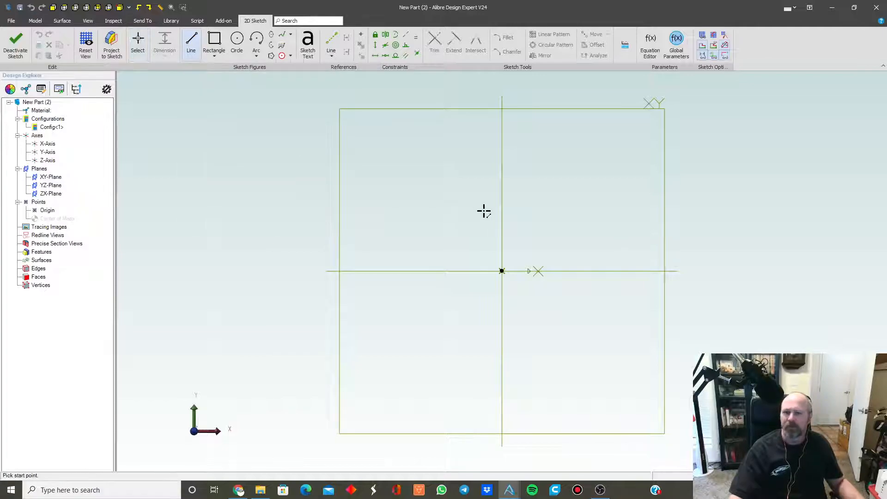
click(466, 271)
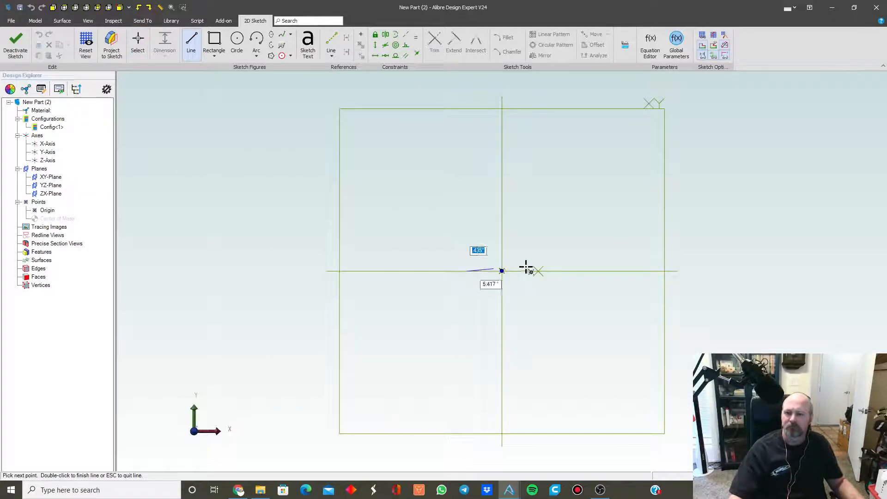
click(556, 271)
click(556, 302)
click(592, 302)
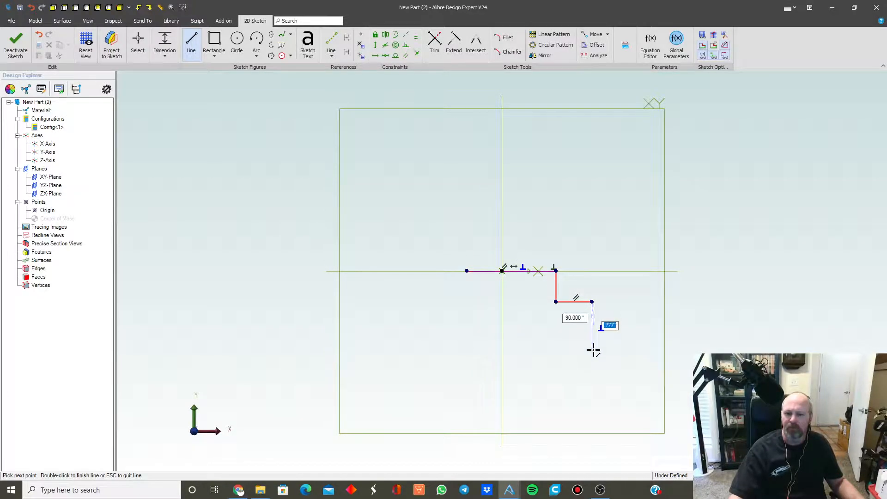
click(591, 347)
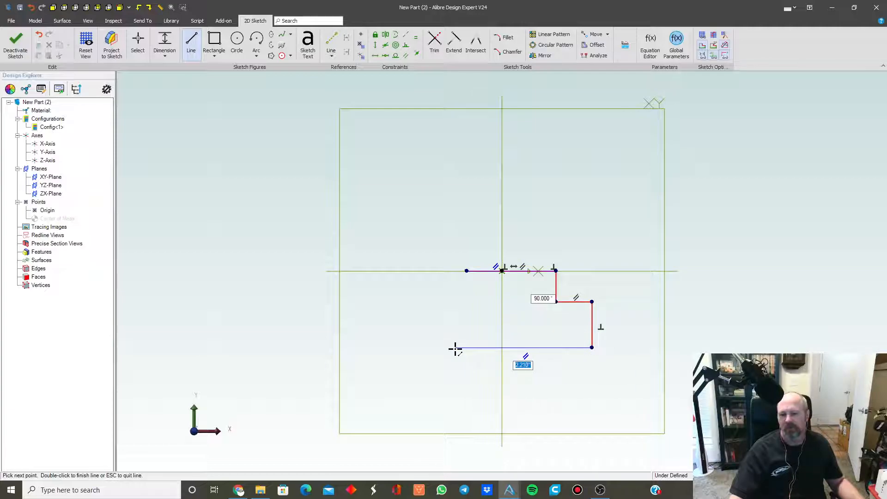
click(437, 347)
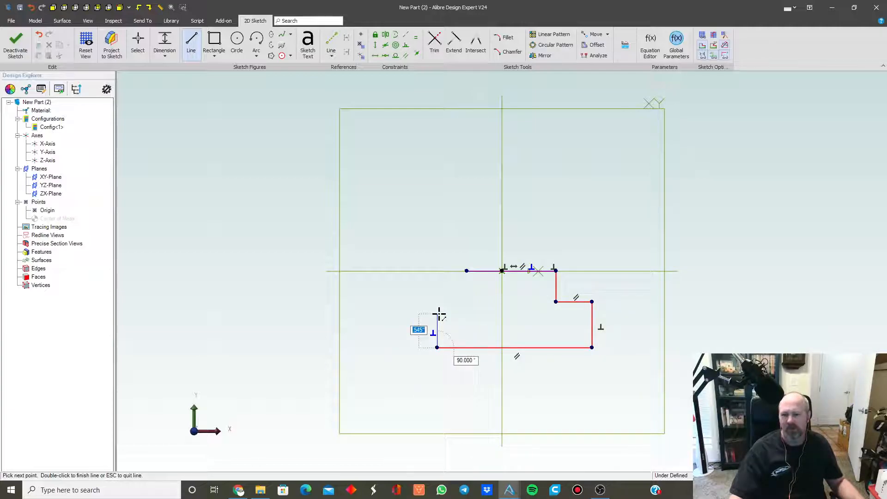
click(437, 314)
click(475, 314)
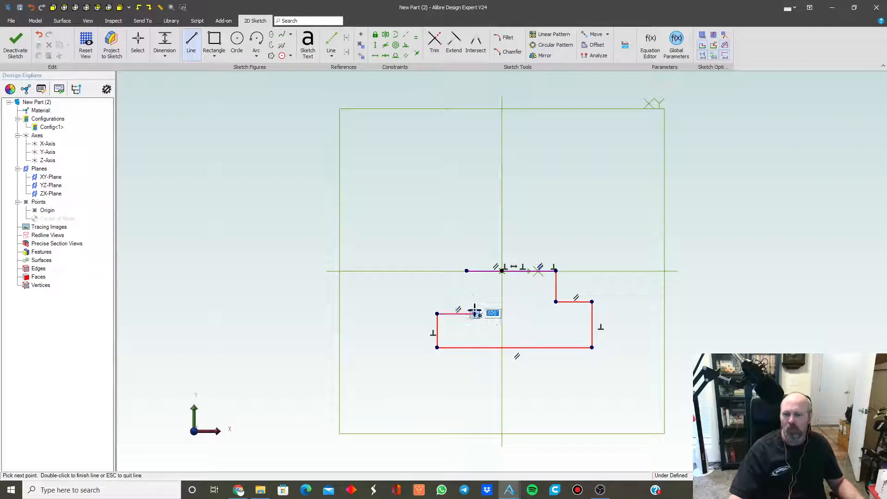
click(467, 270)
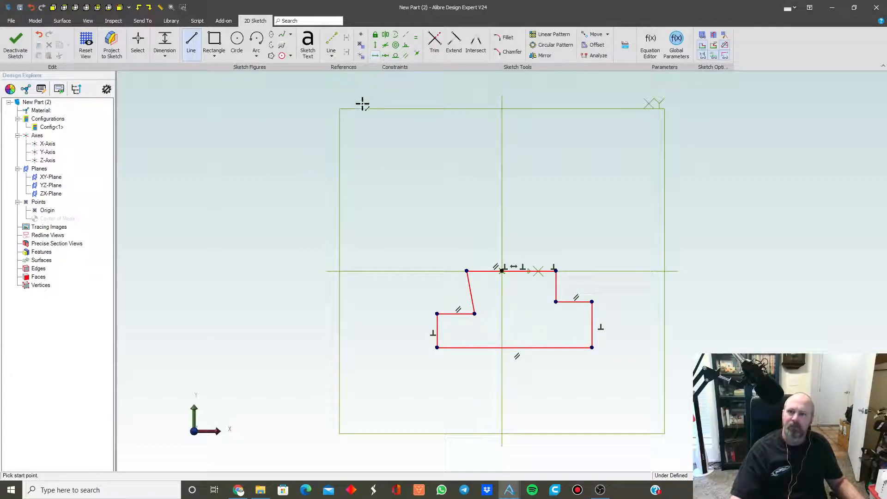
- Constrain the slanted left neck line perpendicular to the left shoulder line, and make the two shoulder lines collinear
click(407, 47)
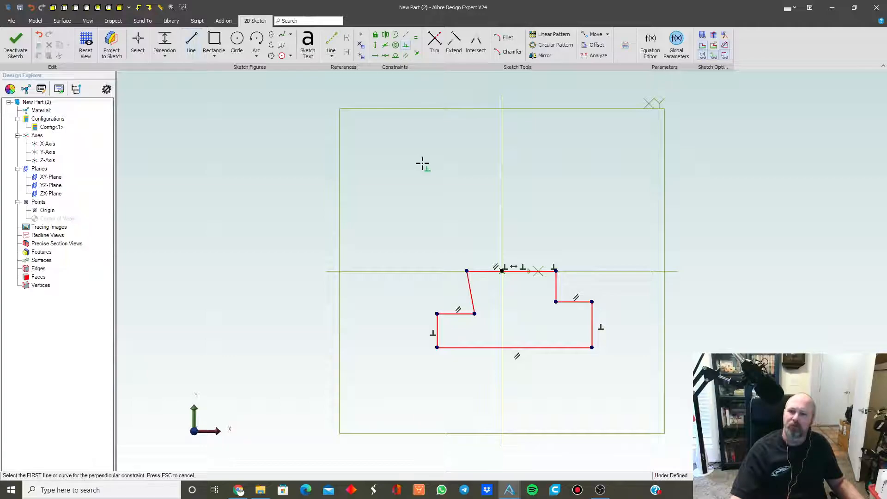
click(459, 314)
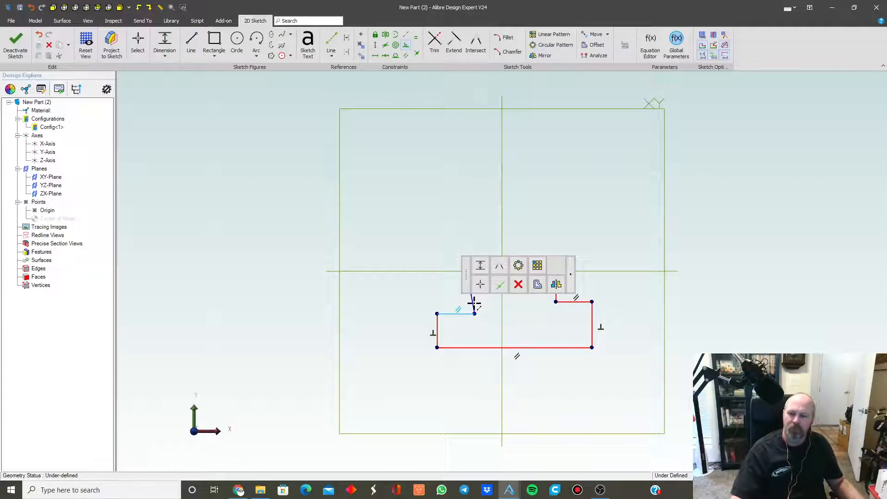
click(474, 303)
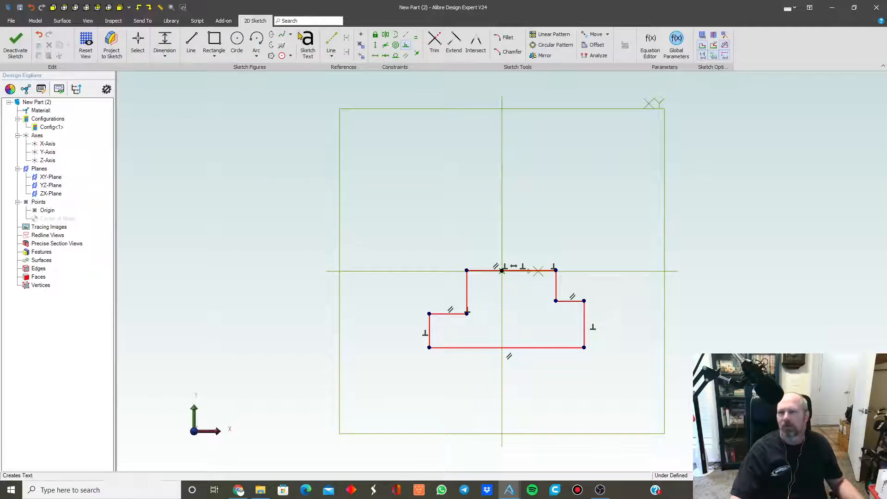
click(406, 35)
click(446, 313)
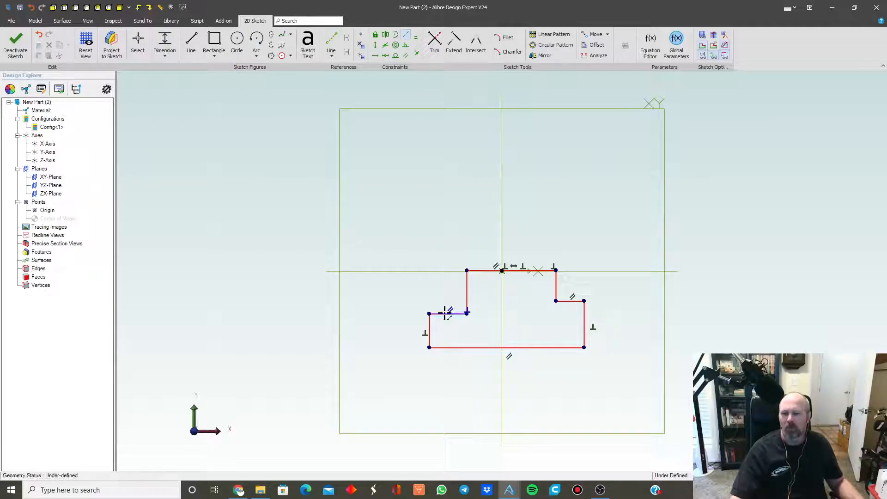
click(574, 301)
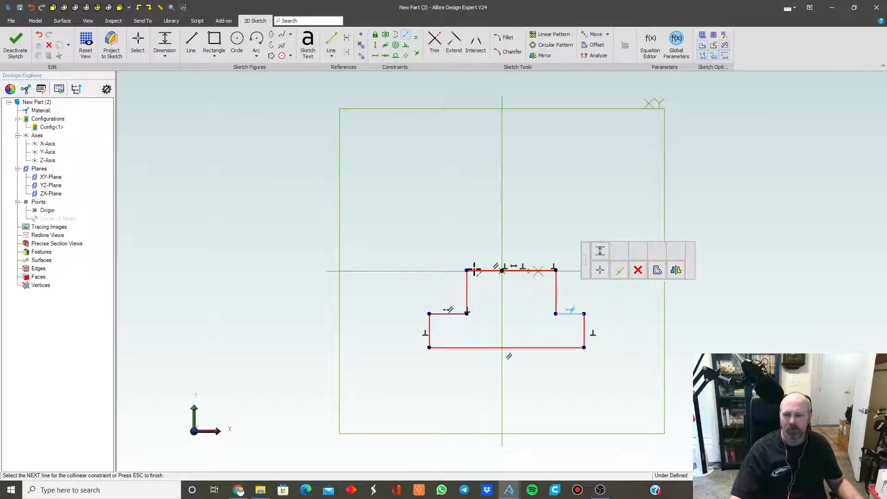
- Dimension the distance between the profile's top edge and the X-axis as 0
click(165, 39)
click(485, 271)
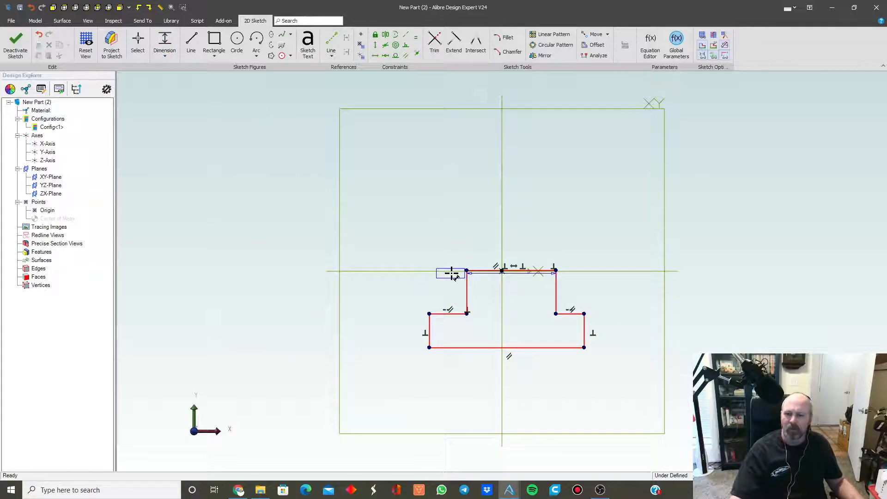
click(451, 270)
click(411, 209)
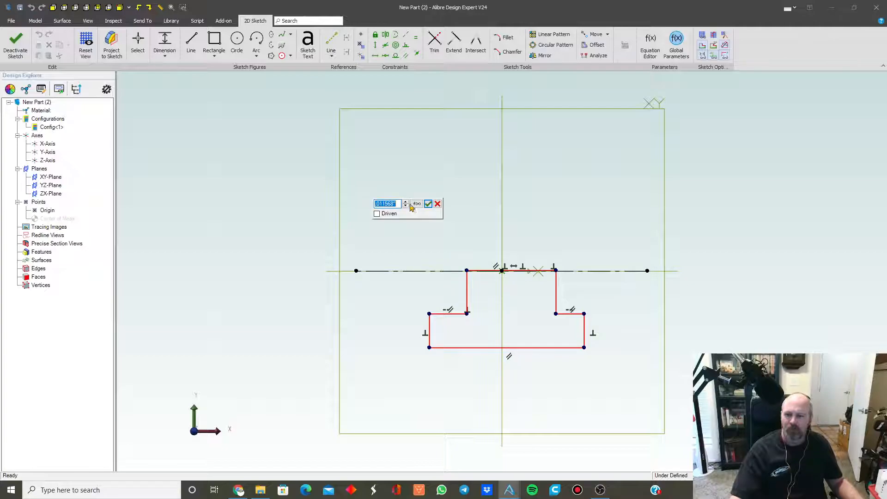
text(0)
key(Return)
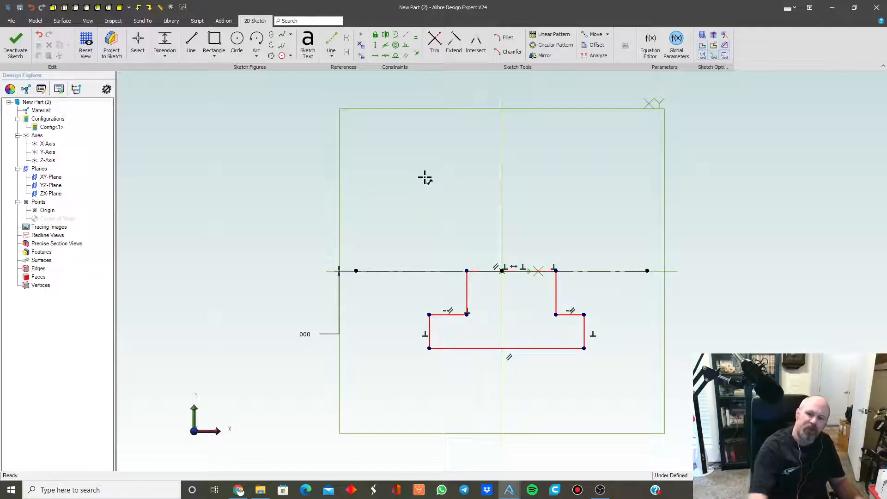
- Make the two neck lines and the two outer side lines of the T profile symmetric about the Y-axis
click(384, 37)
click(502, 222)
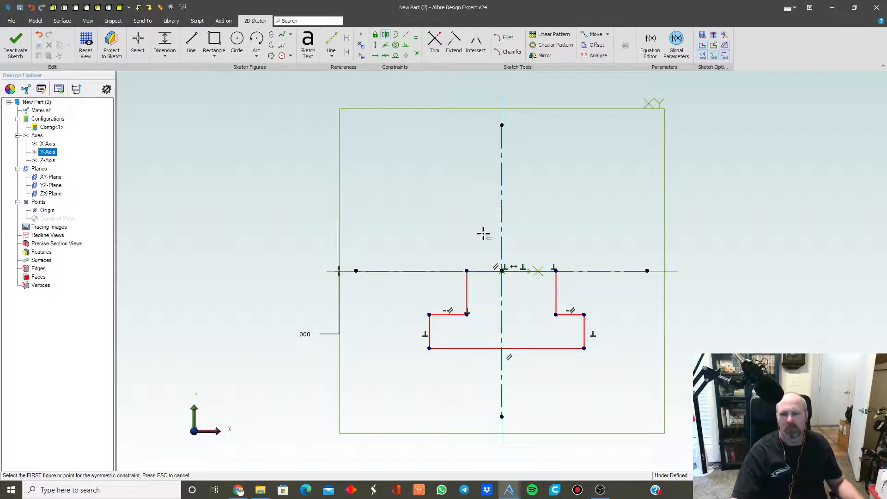
click(468, 291)
click(556, 293)
click(501, 270)
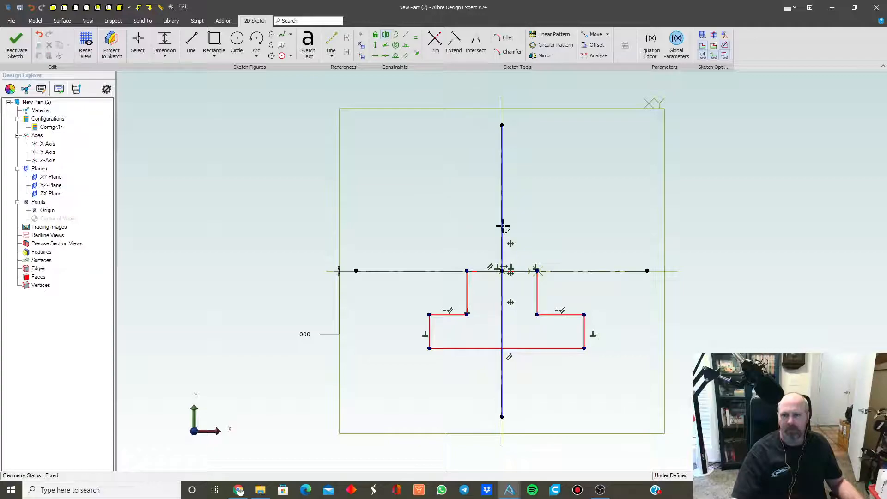
click(429, 327)
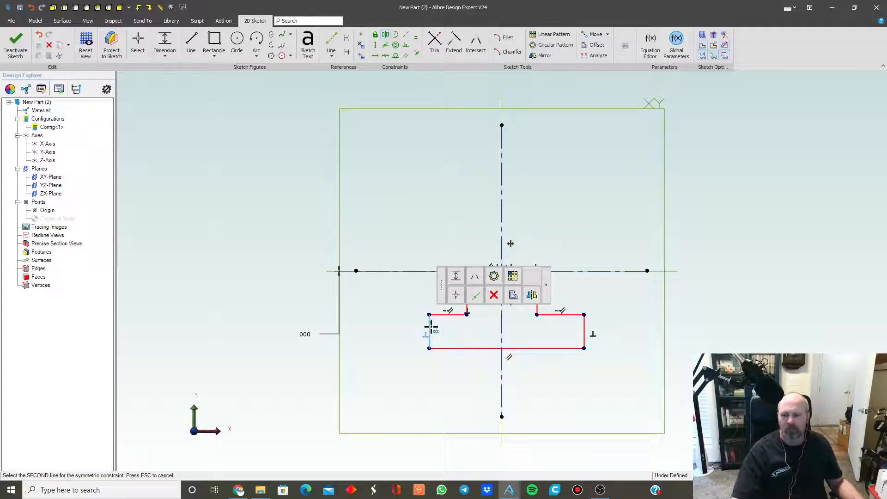
click(584, 332)
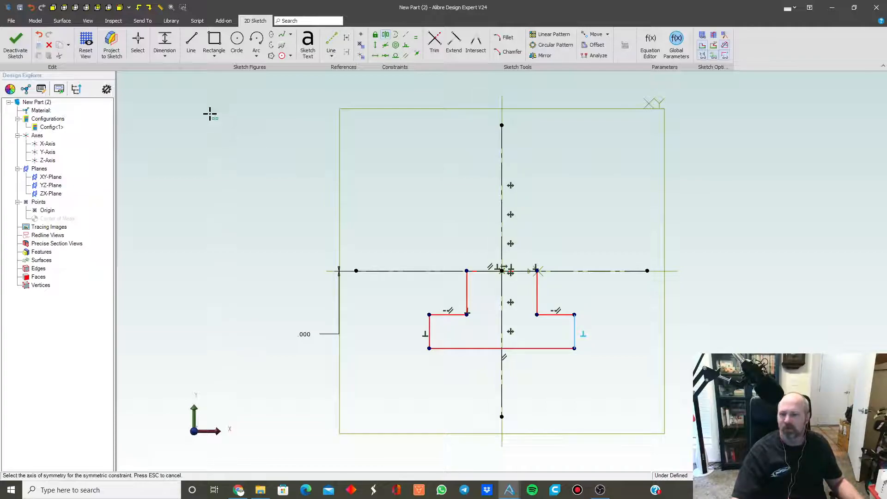
- Constrain the left neck line and left outer side line to equal length, and dimension the flange height at 0.25 inch
click(410, 56)
click(467, 298)
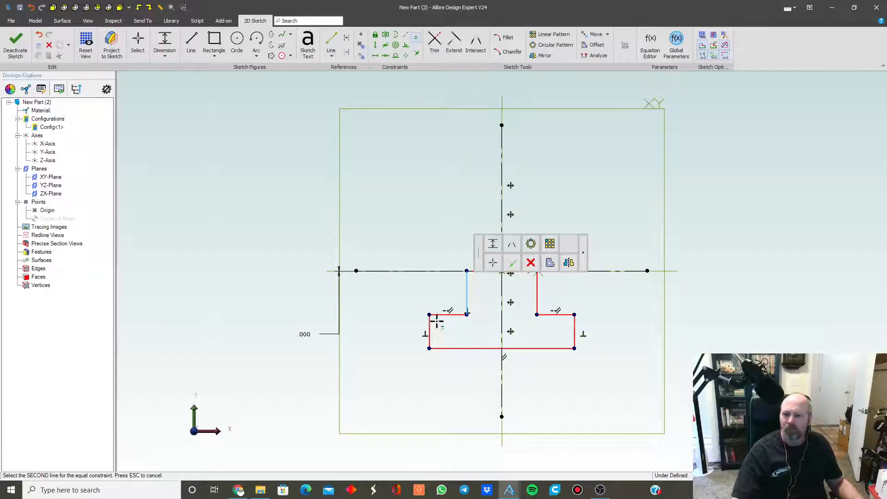
click(429, 329)
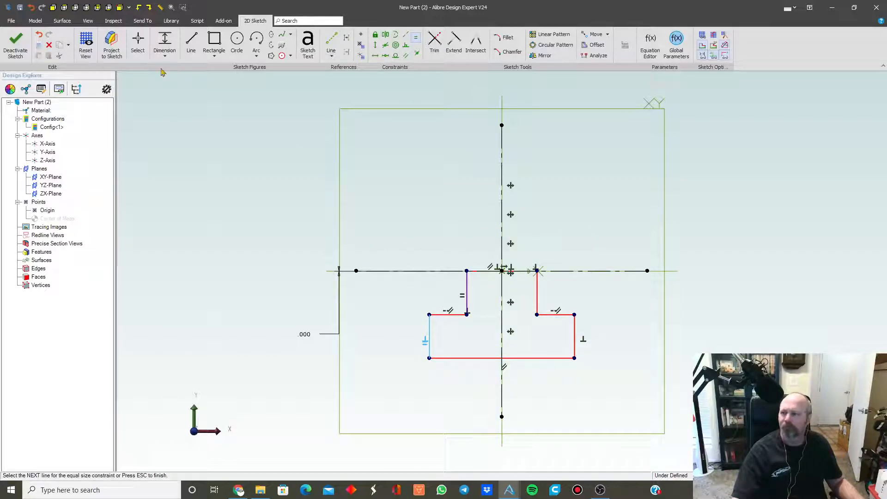
click(164, 45)
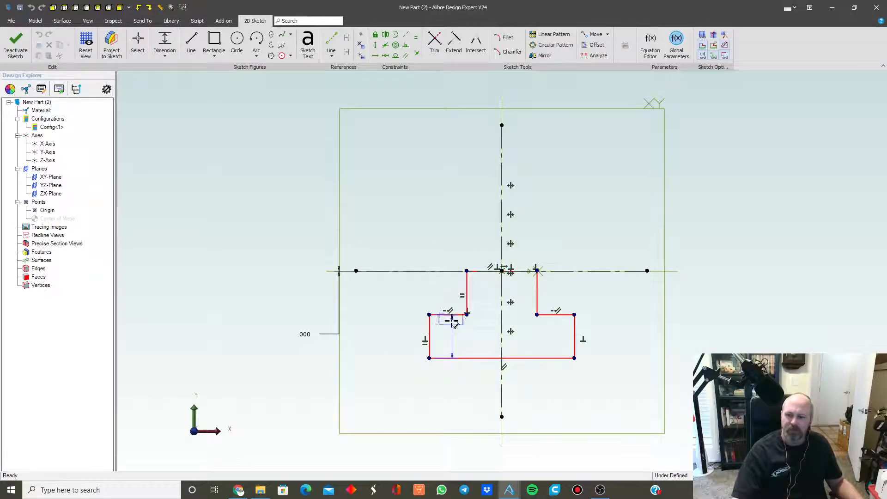
click(391, 329)
text(.25)
key(Return)
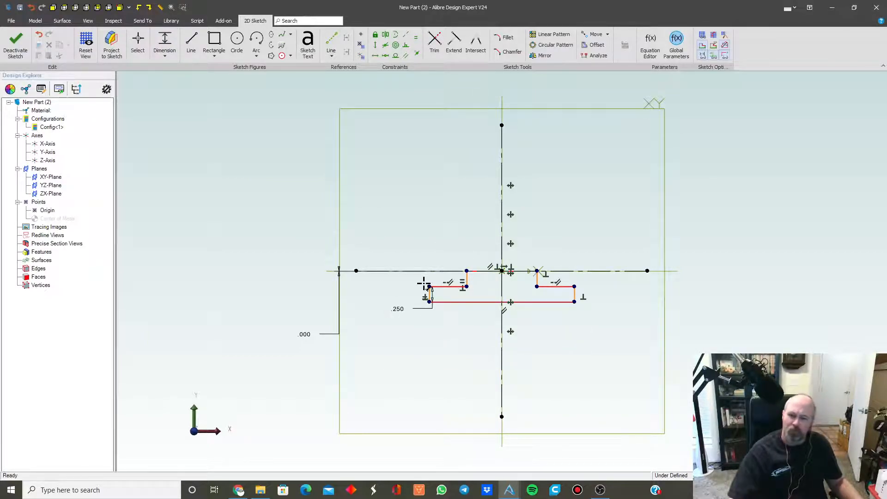
- Dimension the T profile's top edge at 0.5 inch and its bottom edge at 1 inch
scroll(466, 280, up, 3)
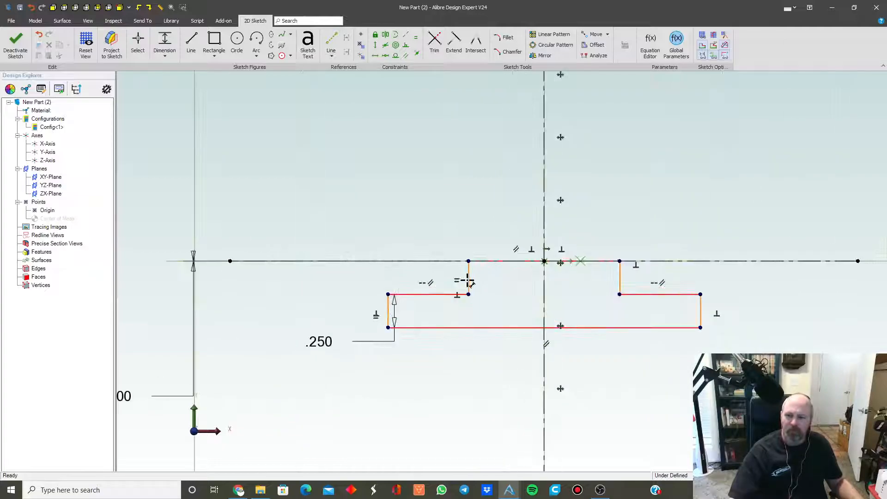
click(495, 260)
click(492, 214)
text(.5)
key(Return)
click(484, 328)
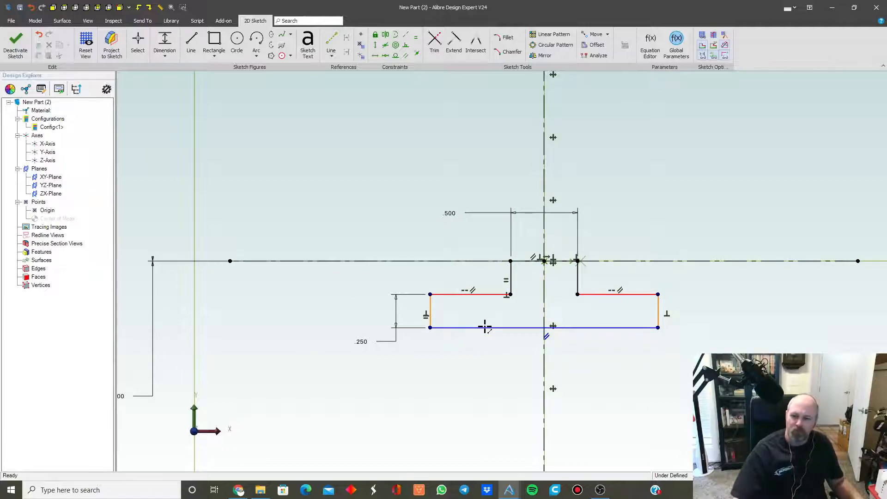
click(488, 356)
text(1)
key(Return)
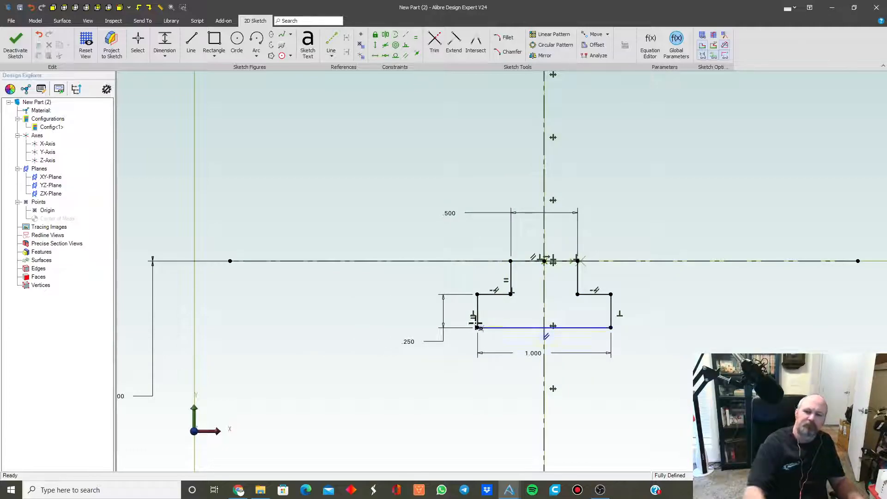
- Finish the T-profile sketch and extrude it as a boss 1 inch deep, using the Mid Plane type
click(15, 44)
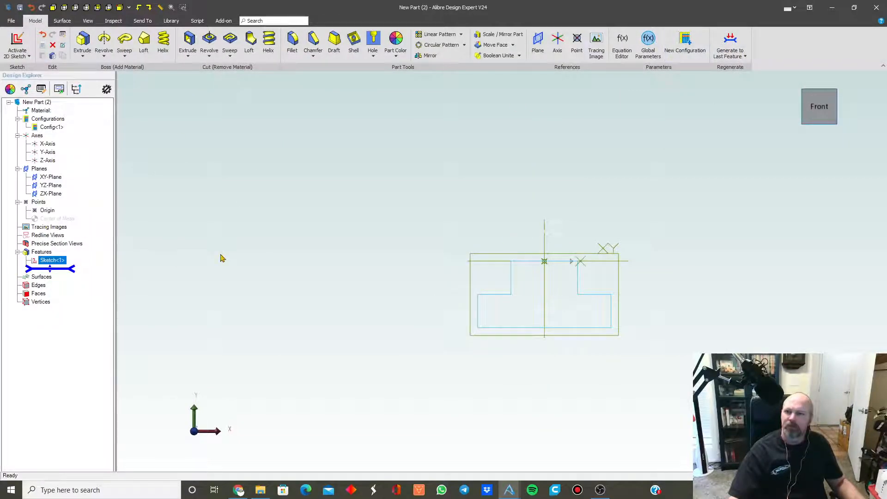
click(120, 7)
click(79, 42)
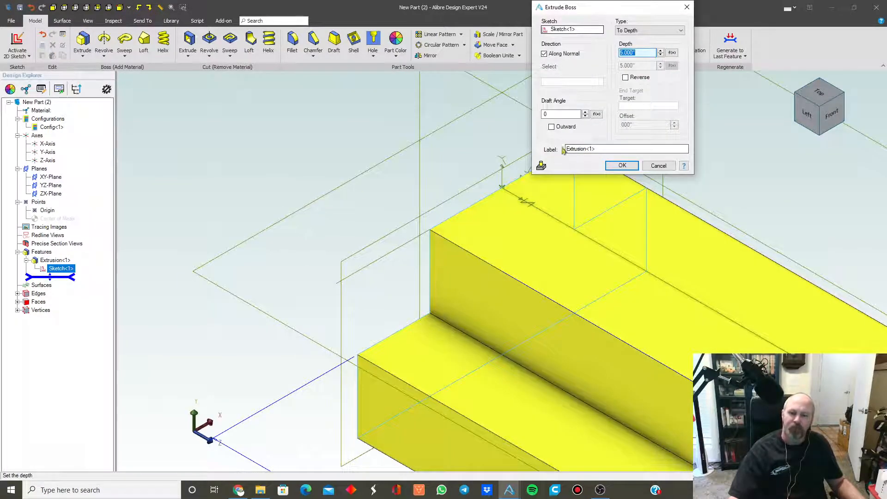
scroll(409, 206, down, 10)
scroll(410, 206, up, 5)
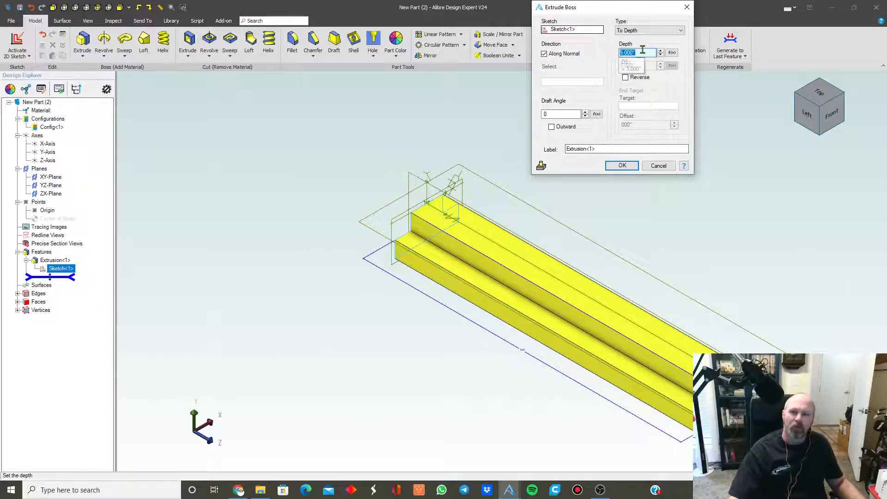
text(1)
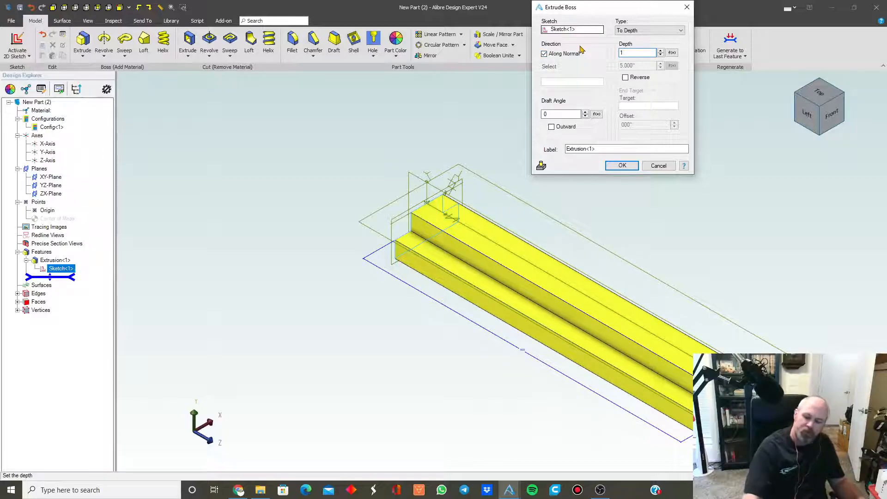
click(658, 31)
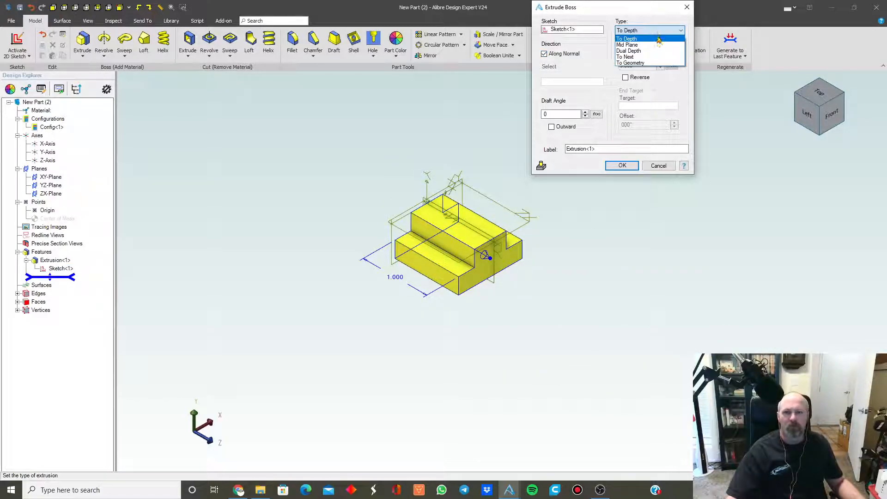
click(658, 44)
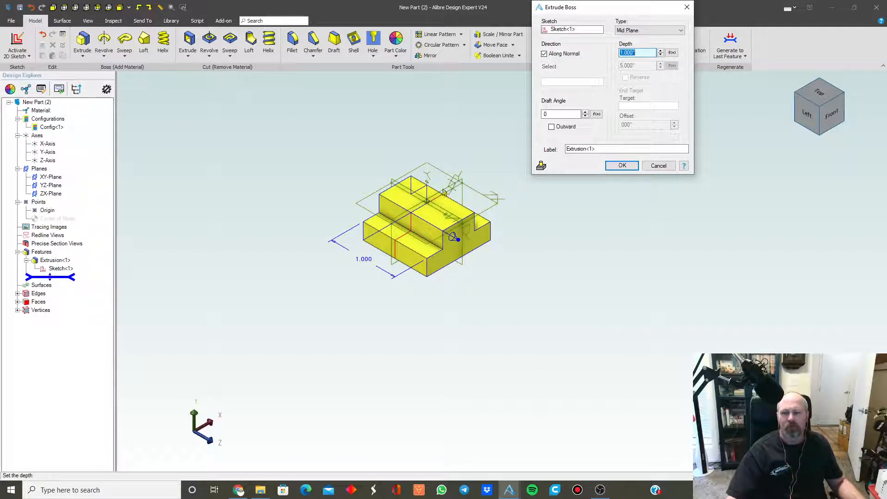
scroll(415, 222, up, 5)
middle_drag(415, 170, 371, 218)
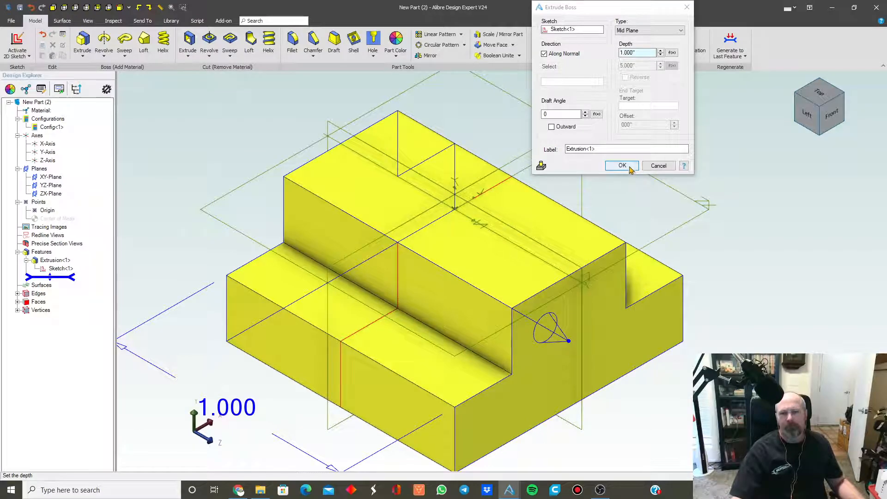
click(622, 165)
- Start a sketch on the slider's narrow upper face and draw a circle about 0.31 inch in diameter centred on the origin
mouse_move(448, 248)
middle_down()
mouse_move(467, 251)
mouse_move(459, 250)
middle_up()
scroll(459, 250, down, 3)
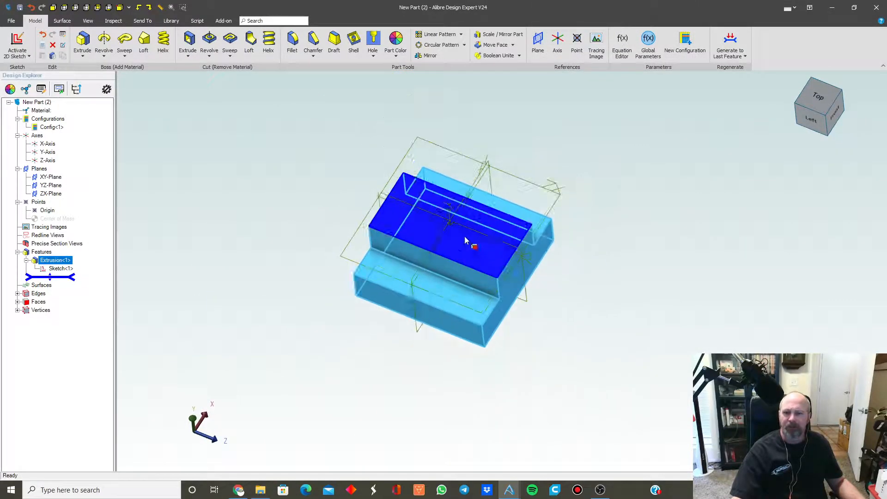
click(836, 100)
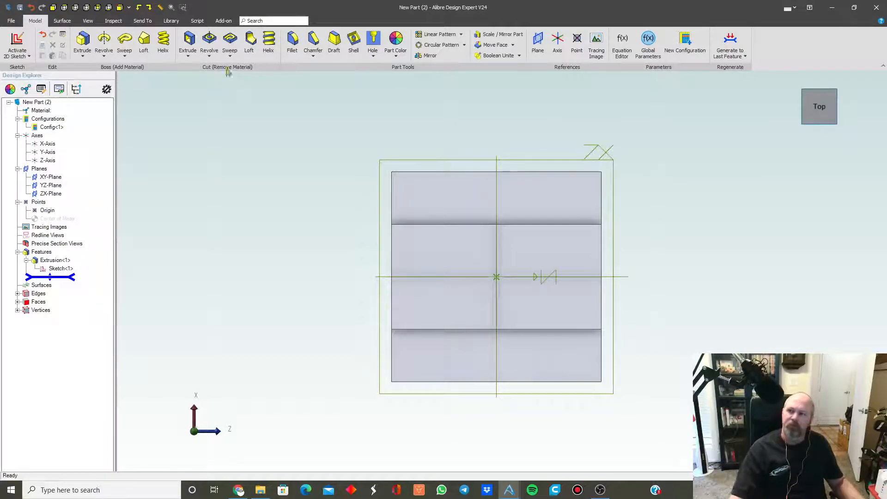
mouse_move(209, 106)
middle_down()
mouse_move(207, 118)
mouse_move(220, 120)
middle_up()
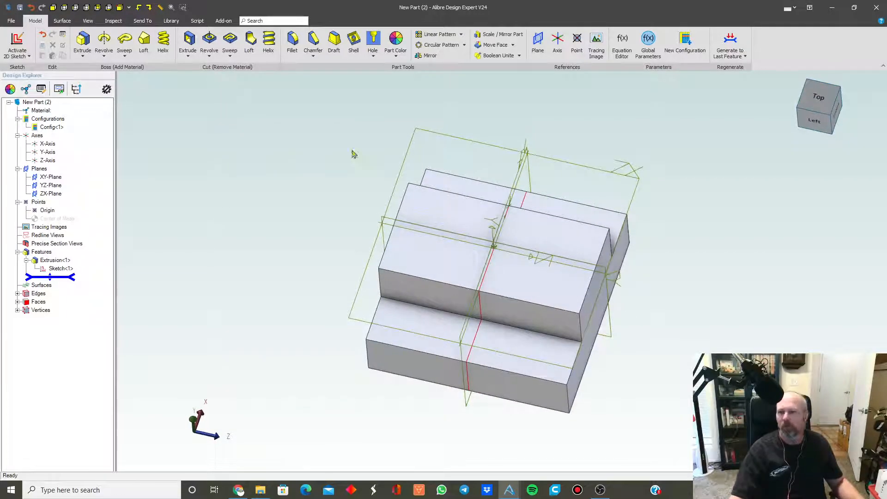
click(530, 289)
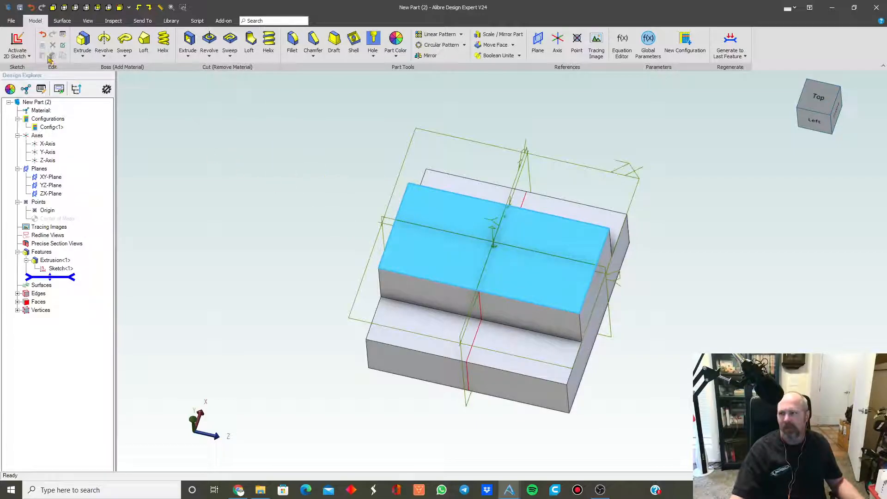
click(19, 45)
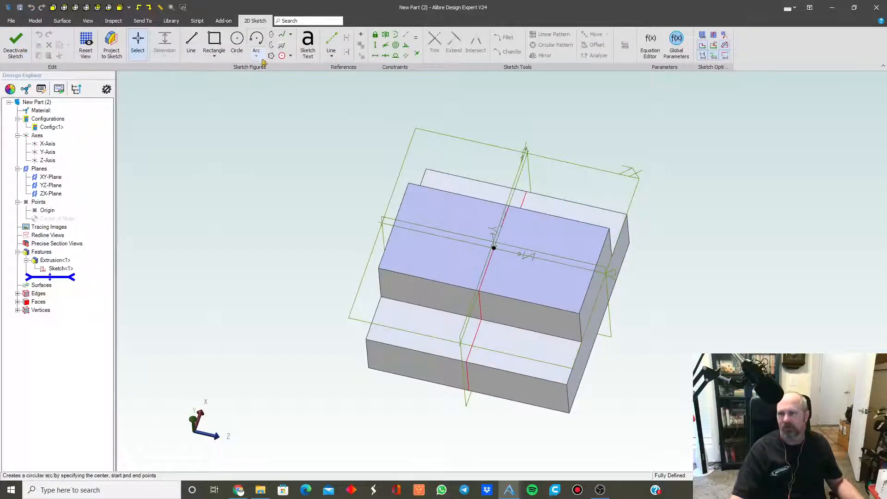
click(237, 41)
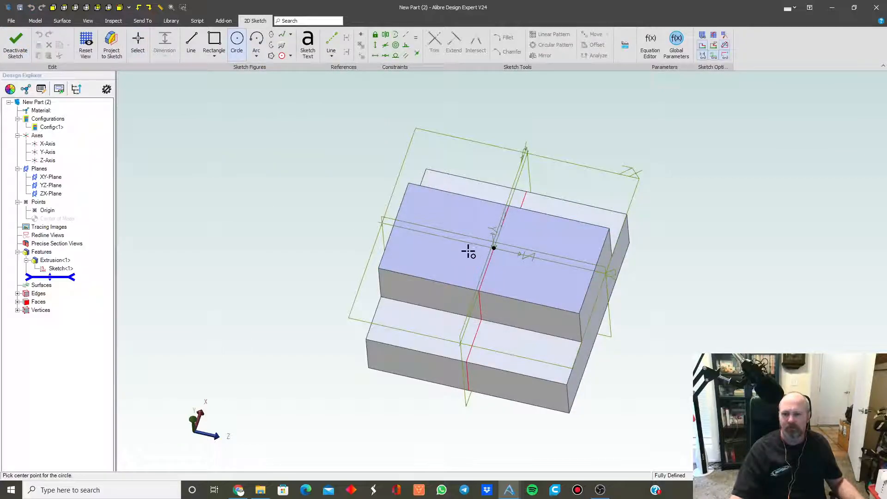
click(495, 249)
click(509, 223)
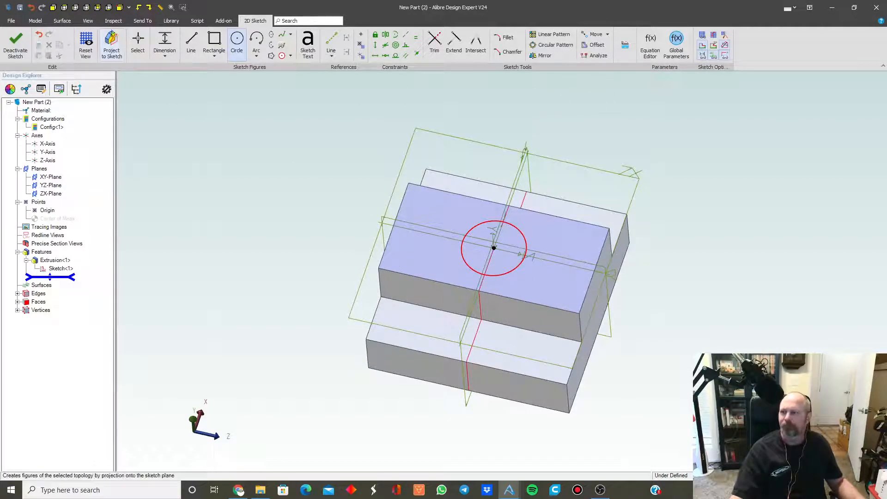
- Dimension the circle's diameter on the upper face as 0.375 inch
click(63, 8)
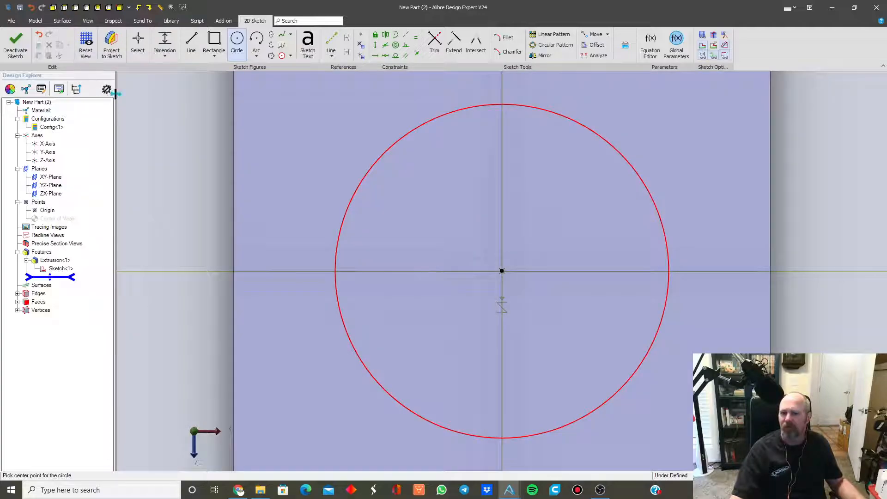
scroll(531, 332, down, 3)
scroll(554, 345, down, 2)
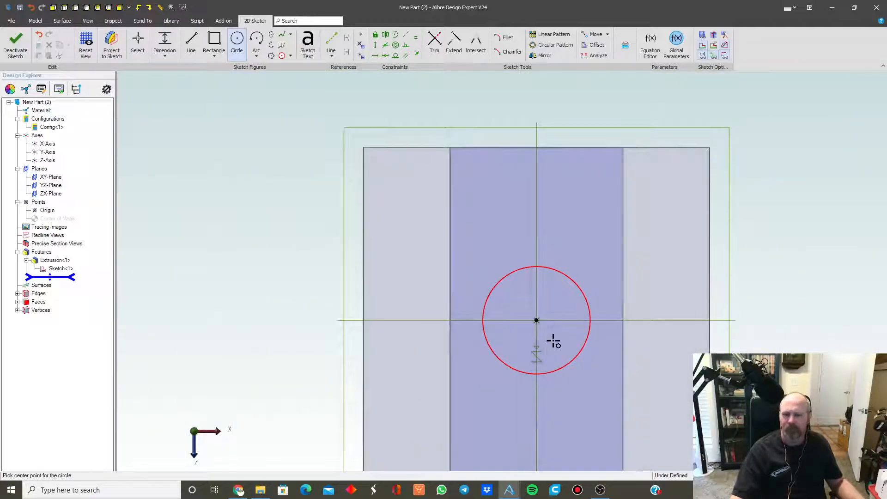
click(165, 44)
click(568, 271)
click(577, 252)
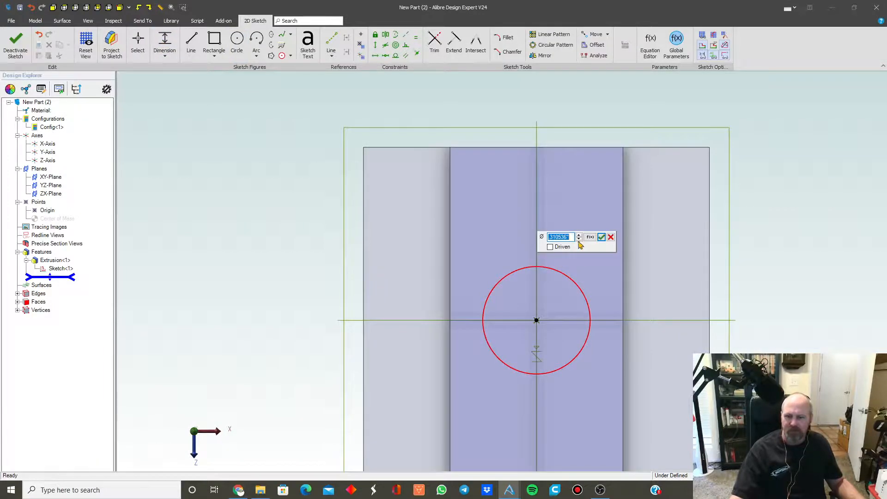
text(.375)
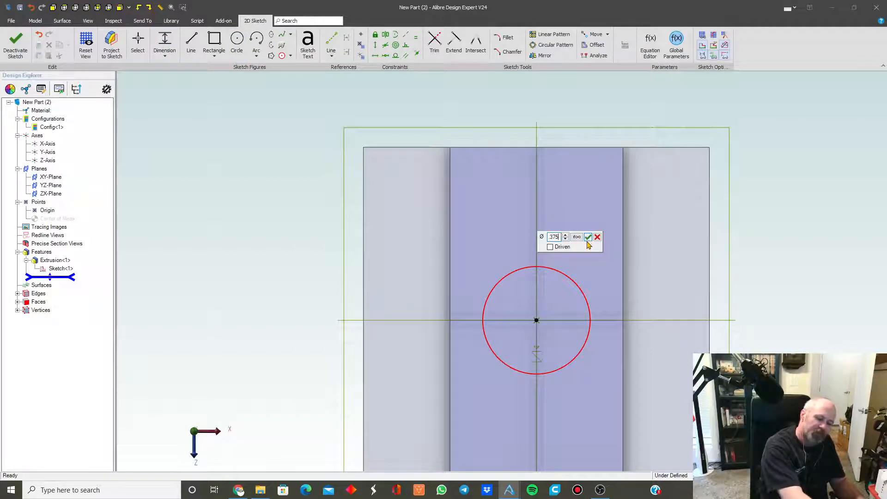
key(Return)
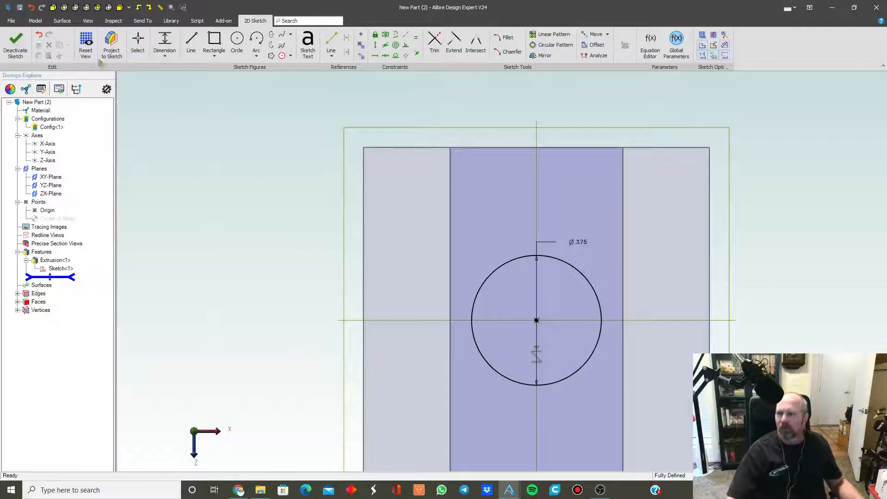
- Finish the sketch and extrude the 0.375 inch circle 0.5 inch outward from the slider's upper face as a post
click(16, 44)
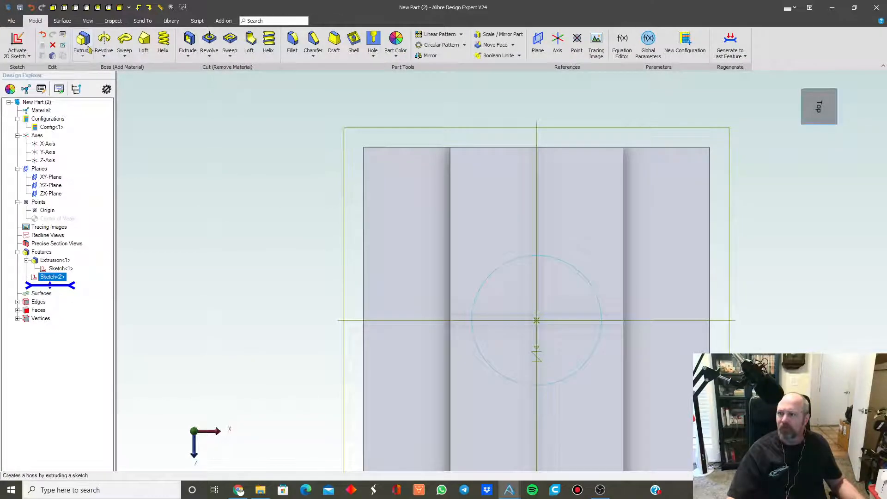
text(5)
click(593, 57)
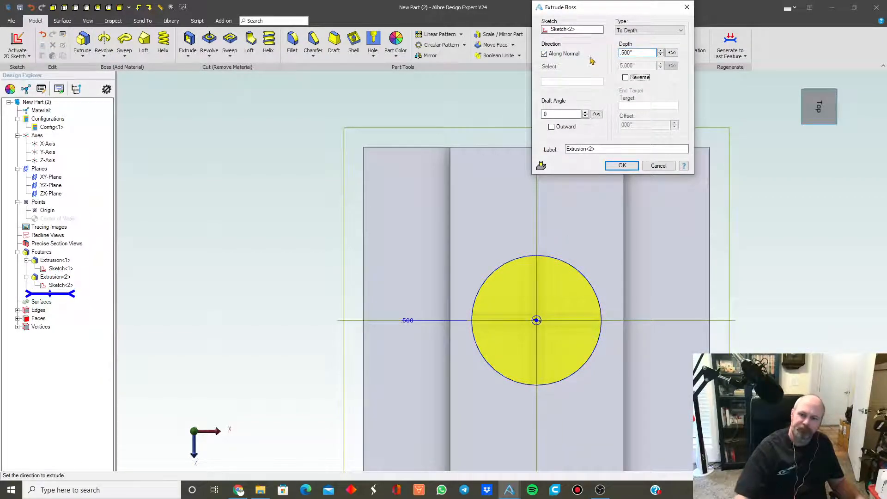
middle_drag(451, 282, 392, 220)
middle_drag(499, 222, 501, 313)
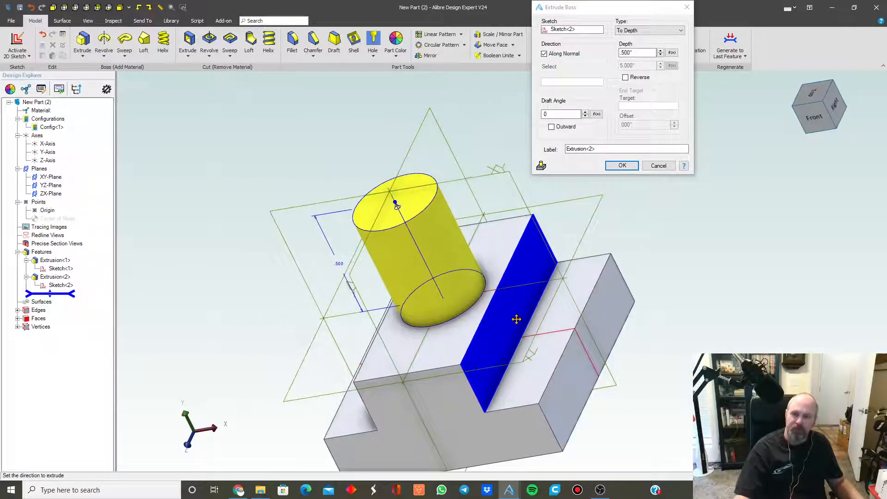
click(626, 78)
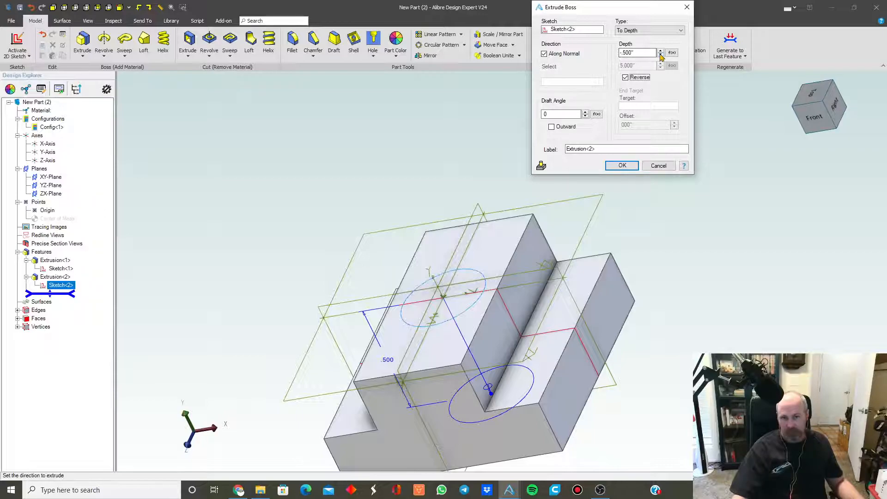
click(627, 79)
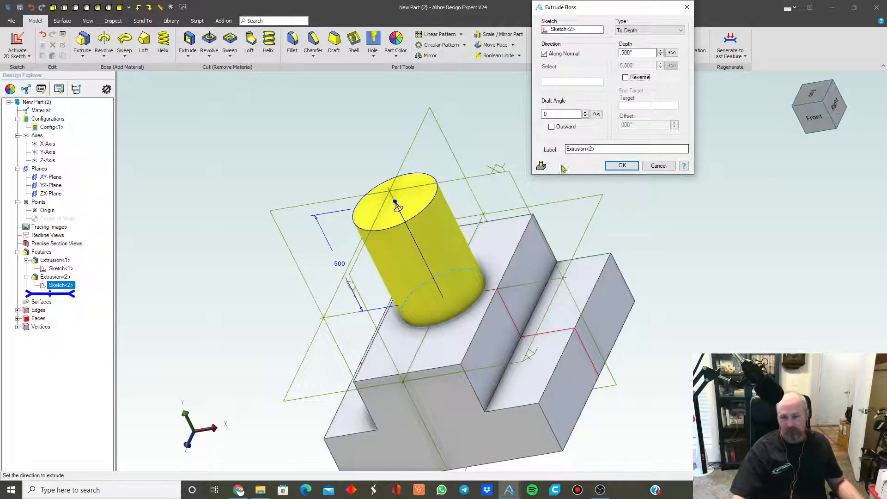
click(620, 166)
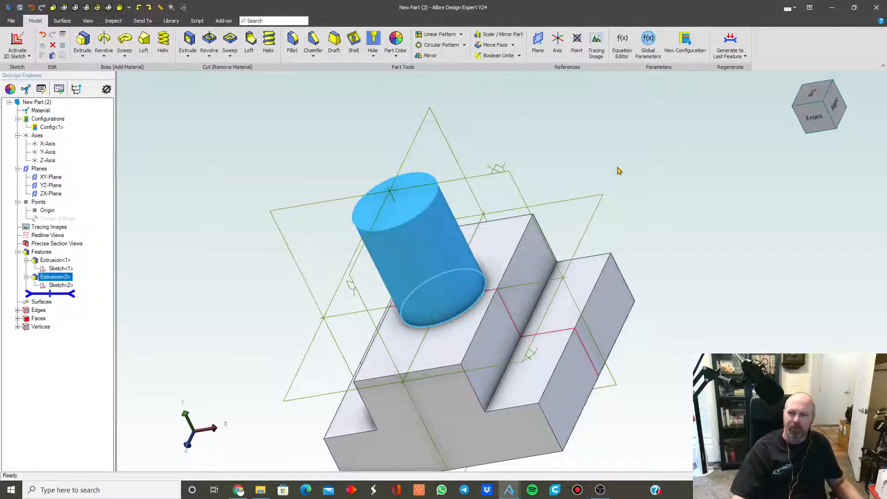
- Start a sketch on the post's end face and draw a concentric circle about 0.58 inch in diameter
click(390, 216)
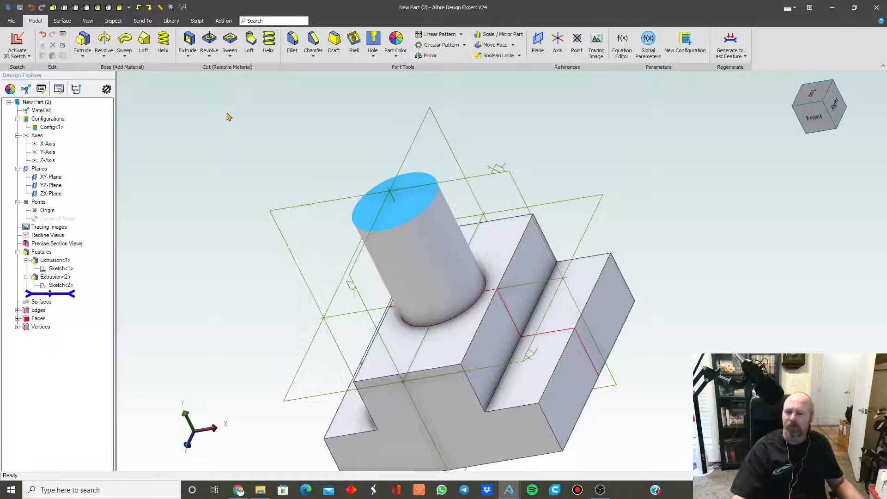
click(17, 44)
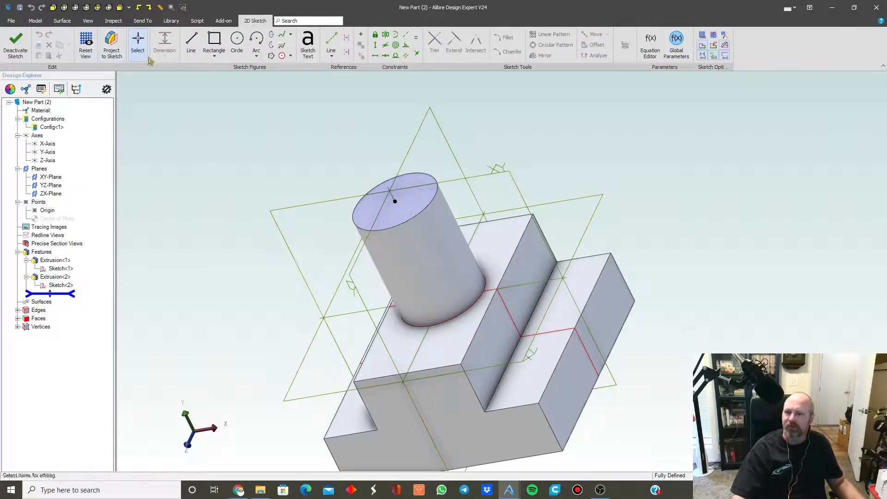
click(237, 40)
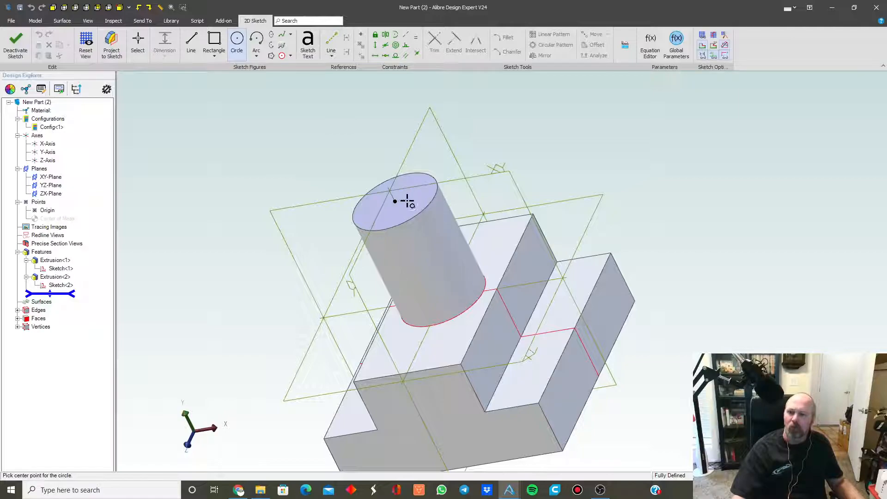
click(395, 202)
click(437, 157)
key(Escape)
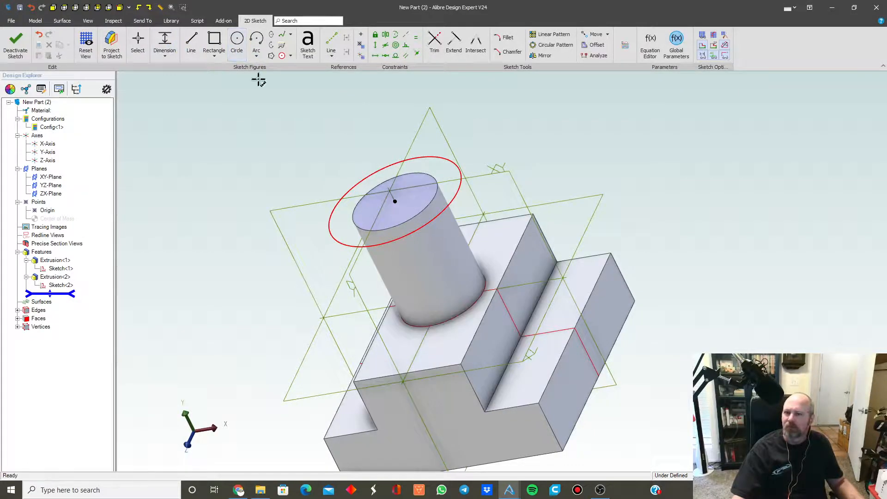
- Dimension the diameter of the circle on the post's end face as 0.75 inch
key(d)
click(424, 157)
click(367, 131)
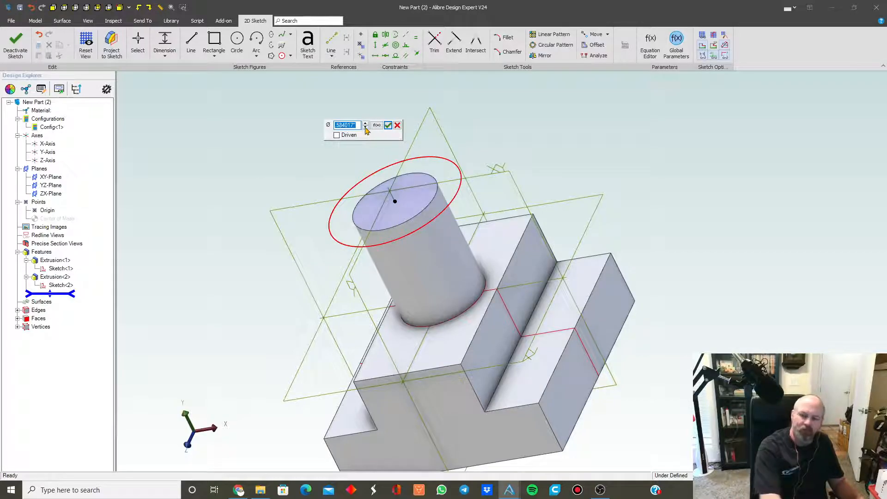
text(.75)
key(Return)
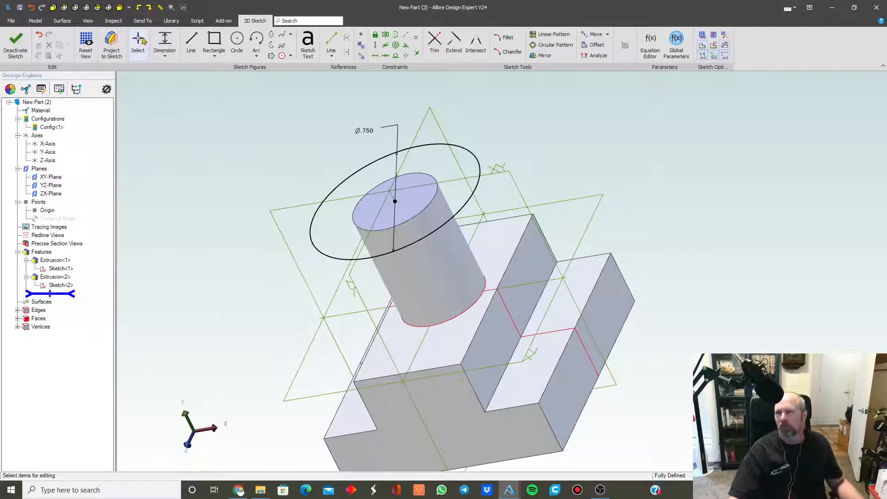
- Finish the sketch and extrude the 0.75 inch circle 0.25 inch away from the post to form its head
click(15, 41)
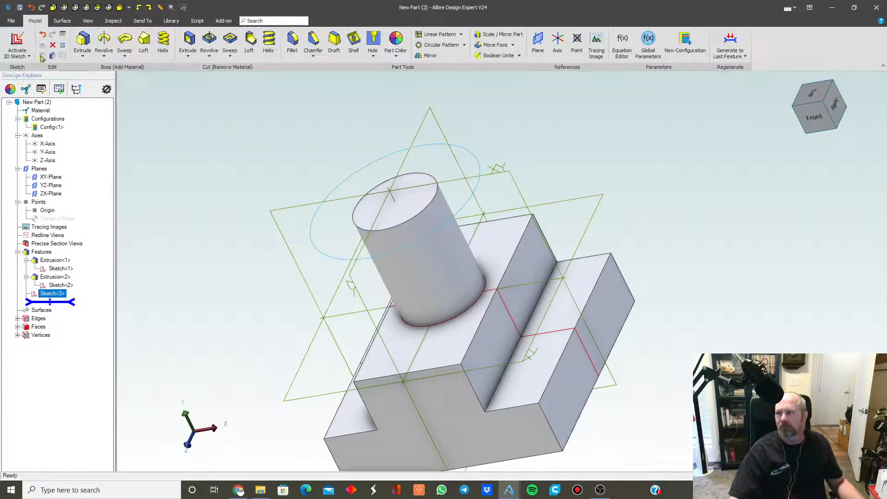
click(82, 43)
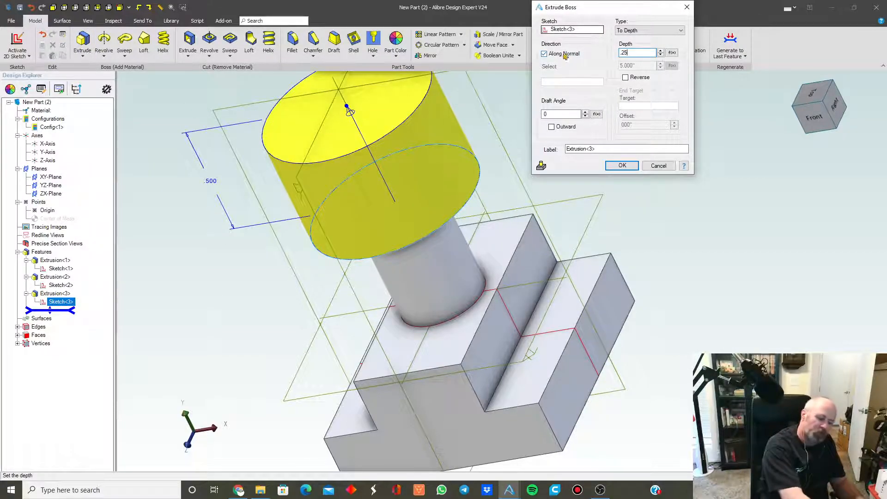
text(.25)
key(Tab)
click(623, 166)
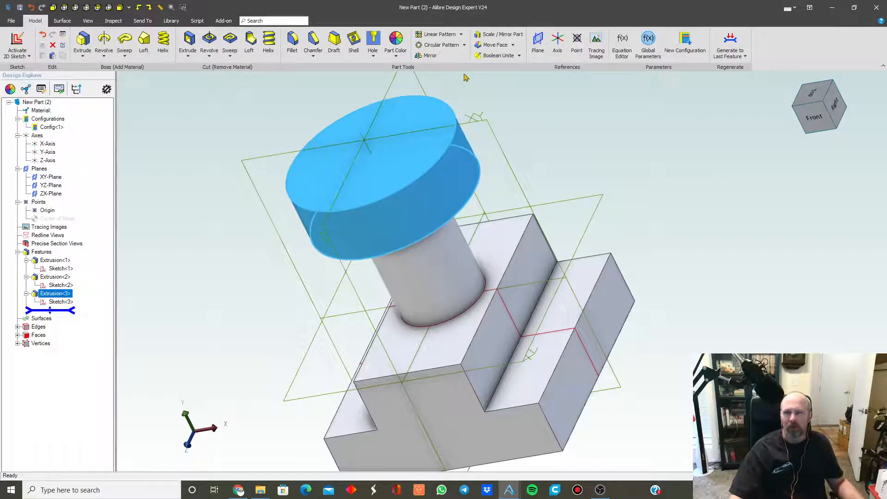
- Fillet the upper edge of the post's round head with a constant 0.188 inch radius
click(293, 40)
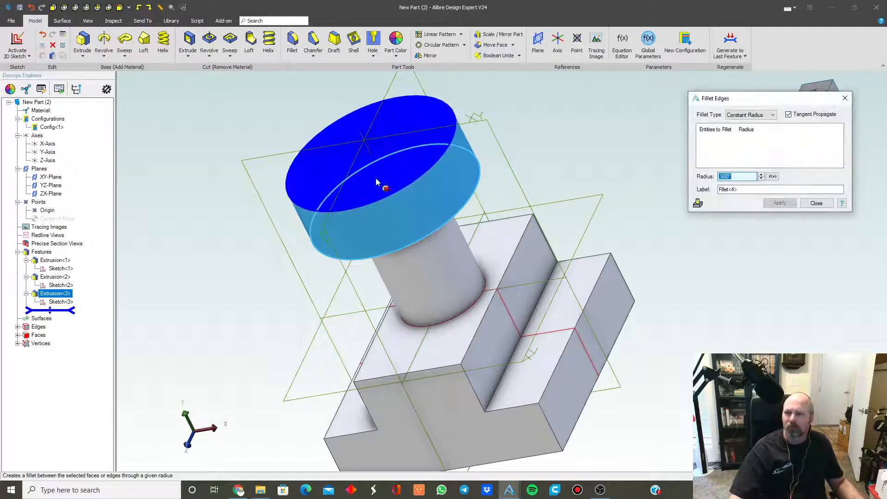
click(384, 203)
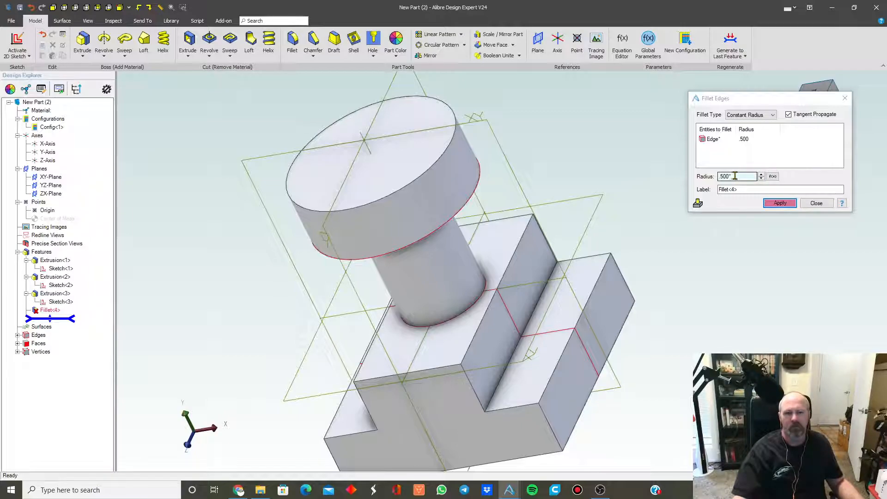
click(761, 178)
click(760, 179)
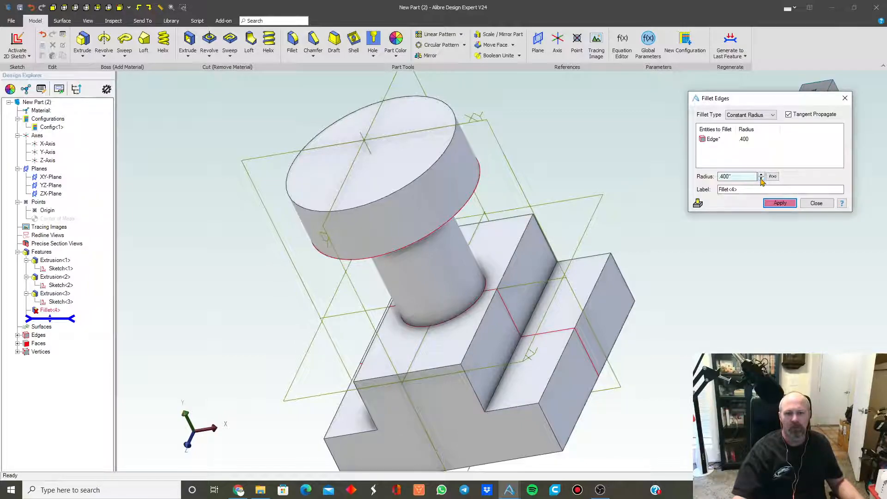
click(761, 178)
click(761, 179)
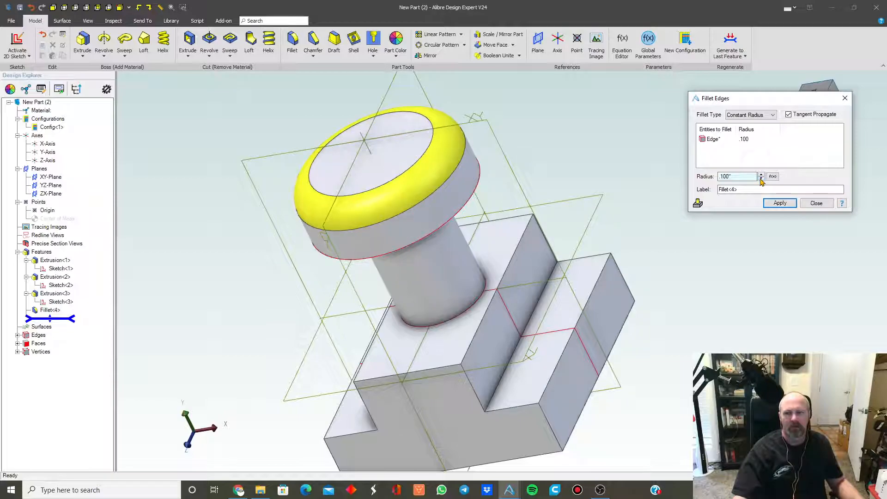
text(.)
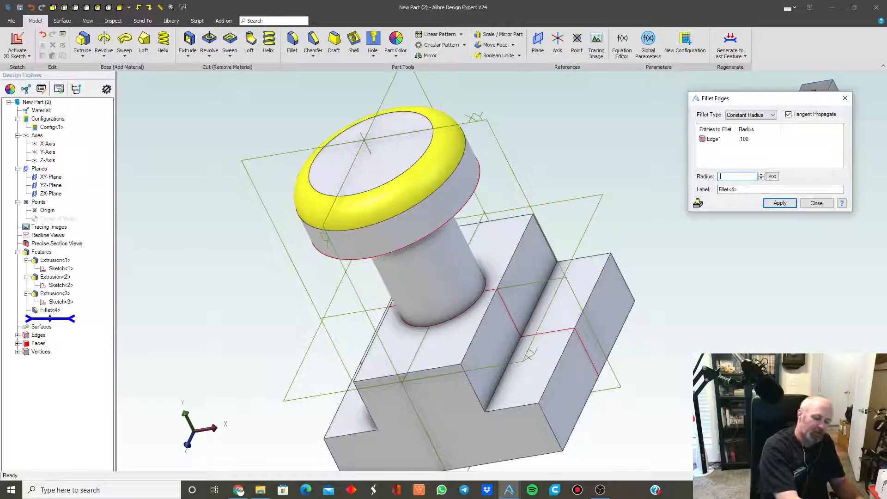
text(188)
key(Tab)
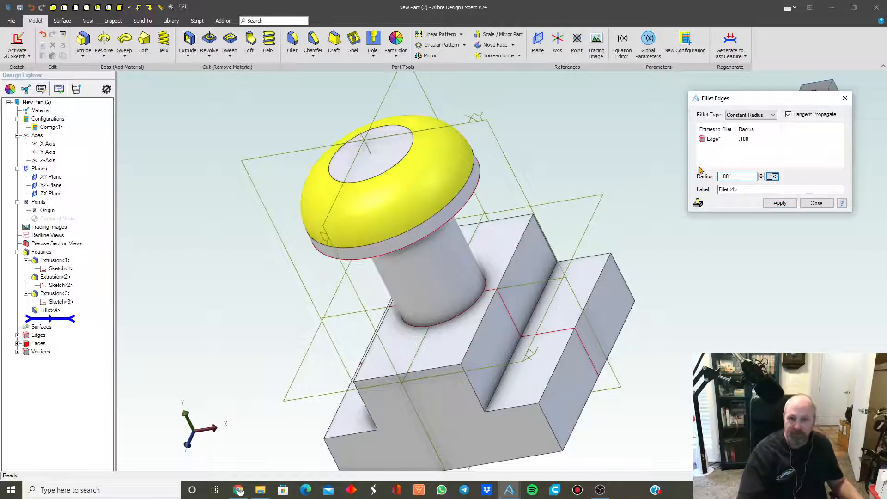
click(779, 204)
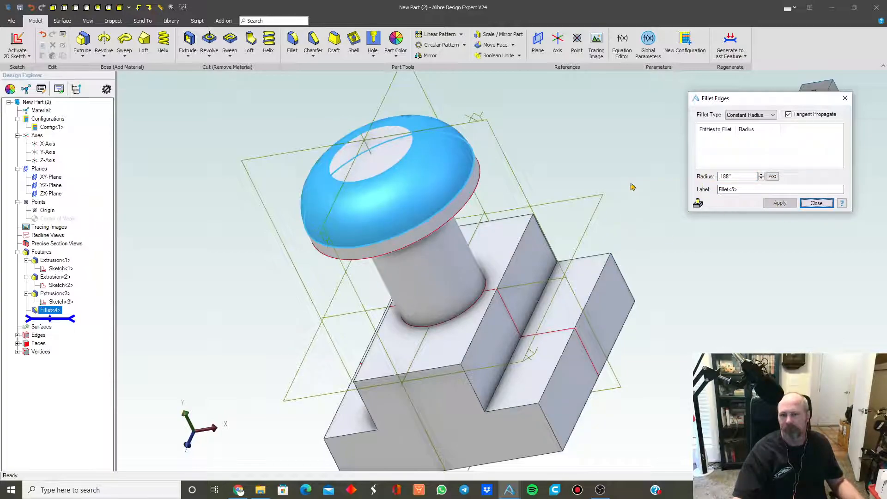
click(816, 203)
- Chamfer the lower outer edge of the head with an equal distance of 0.035 inch
click(320, 41)
middle_drag(448, 146, 457, 115)
click(456, 115)
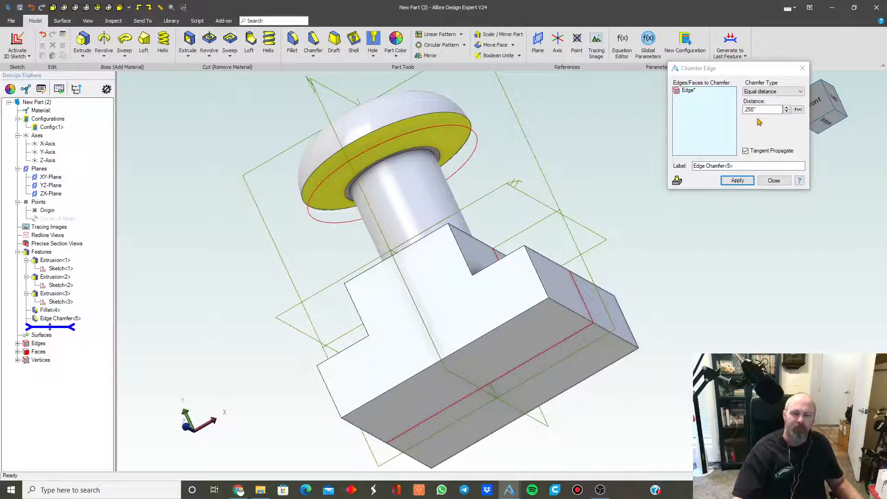
double_click(767, 109)
text(.035)
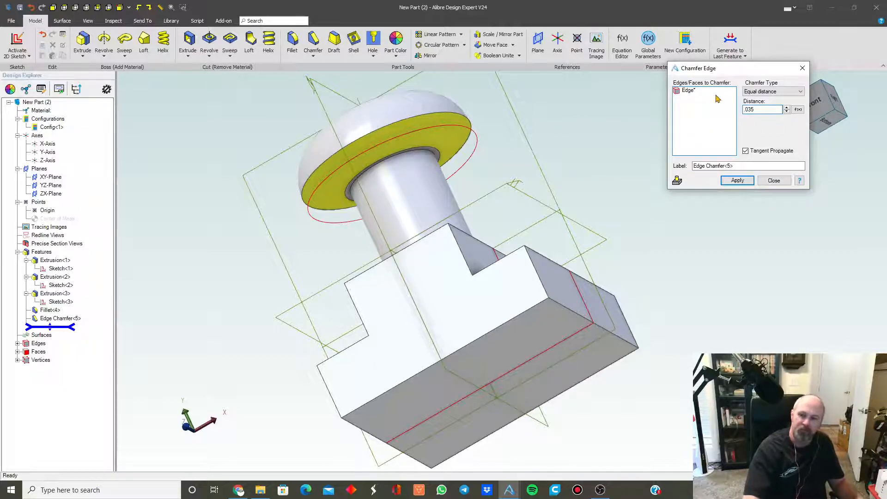
key(Tab)
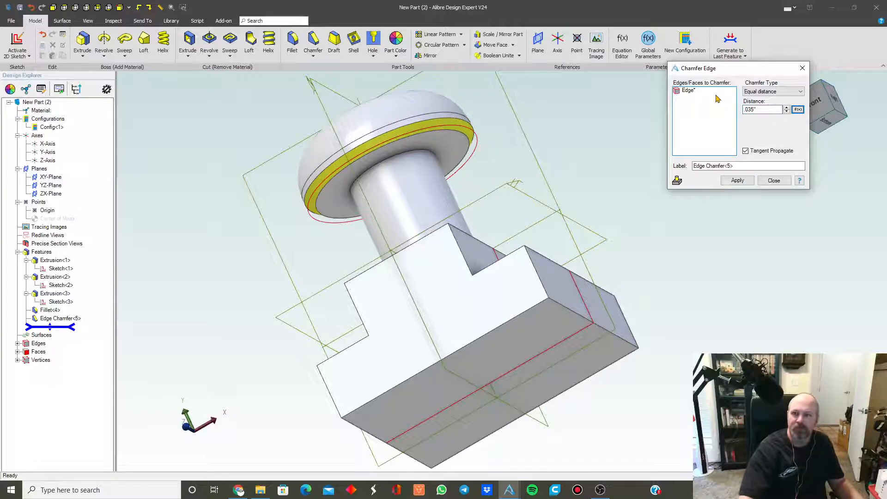
click(737, 180)
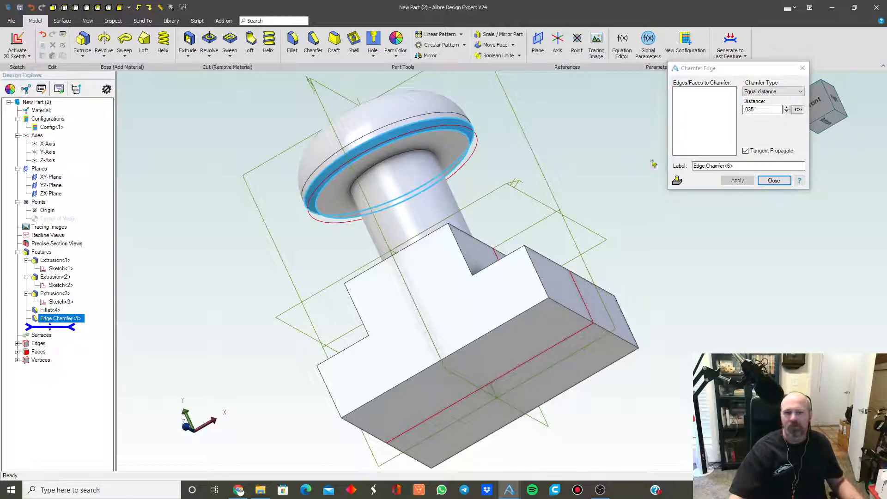
click(774, 180)
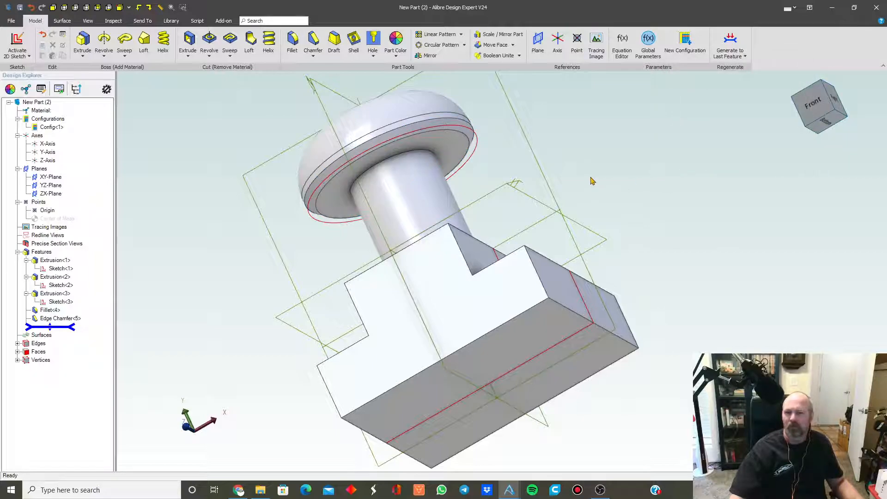
- Show the slider in isometric view, save the part as BS Slide in the BS Grinder folder, and close it
middle_drag(406, 159, 351, 146)
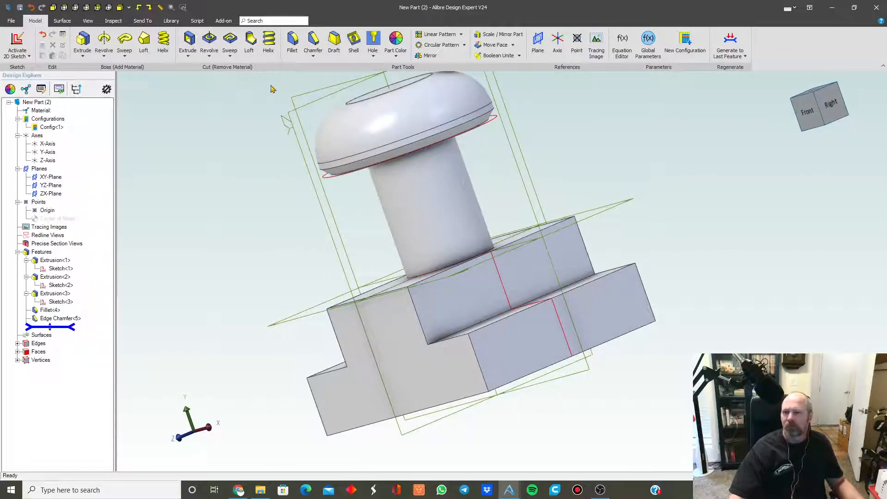
click(803, 116)
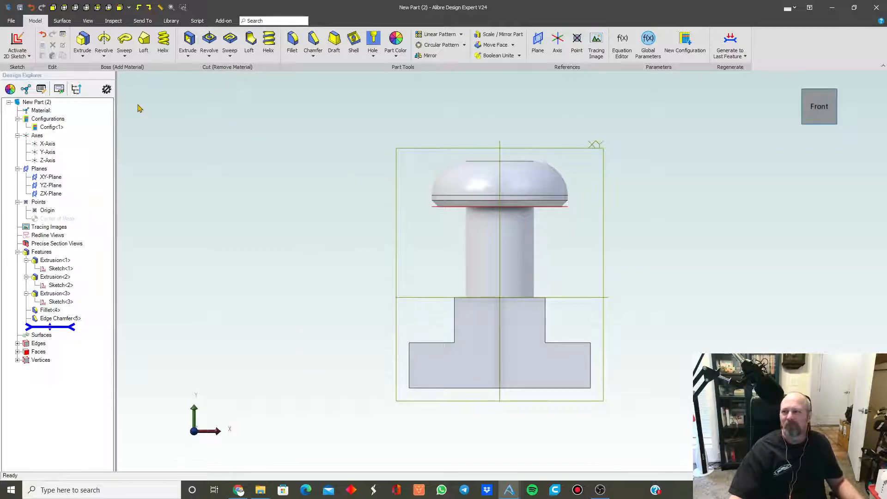
middle_drag(304, 153, 285, 157)
click(121, 8)
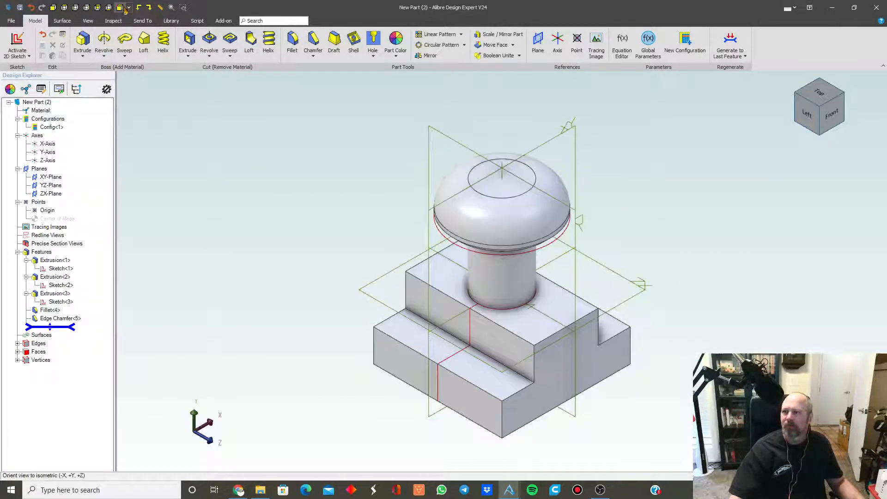
click(20, 8)
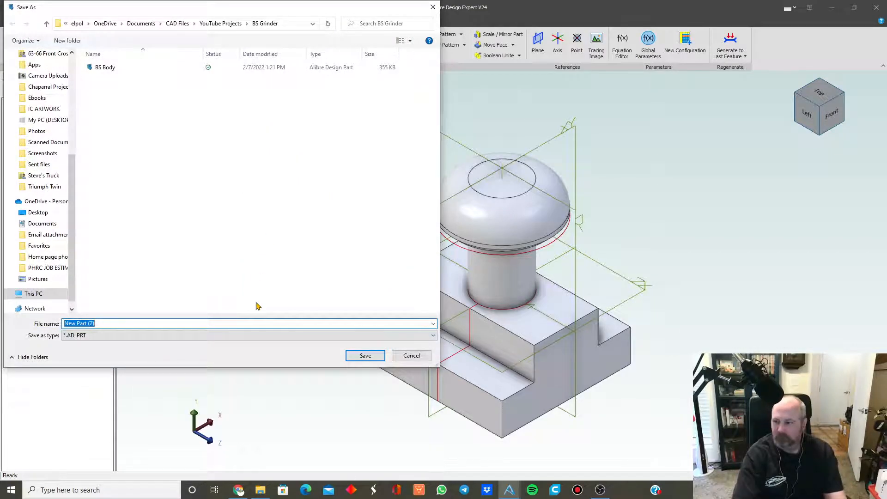
text(BS Slide)
key(Return)
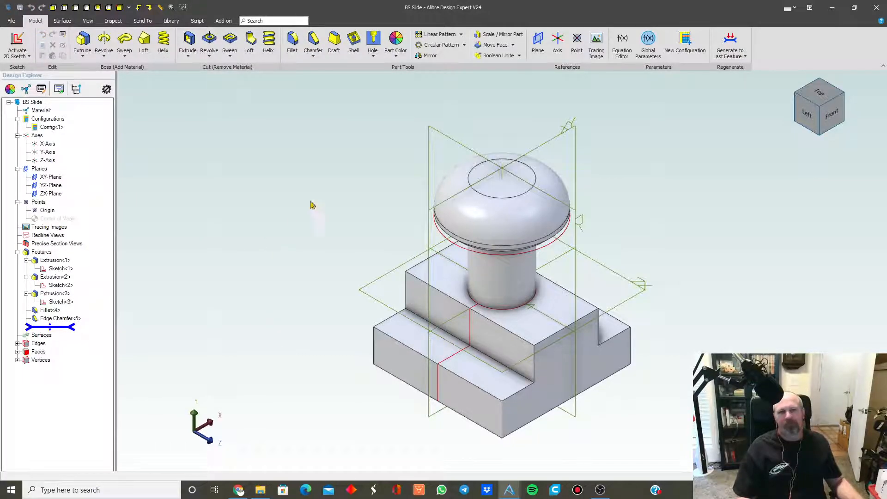
click(876, 7)
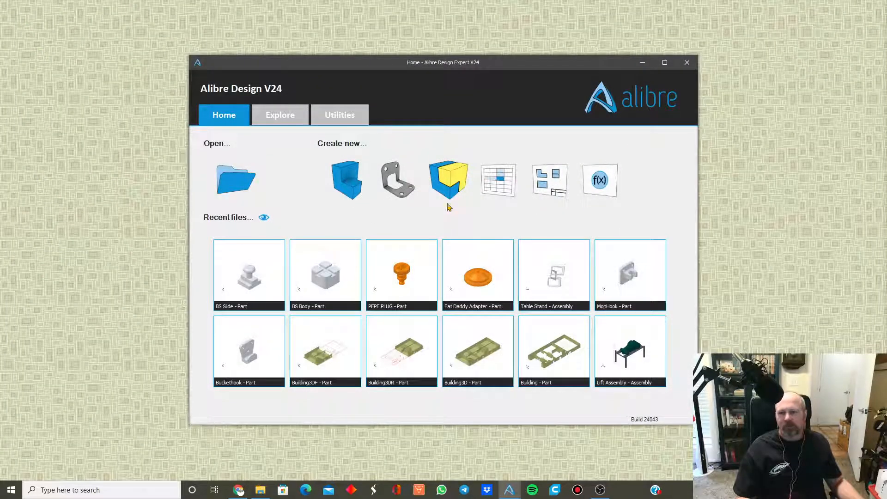
- Create a new assembly and insert one copy of the BS Body part near the origin
click(456, 180)
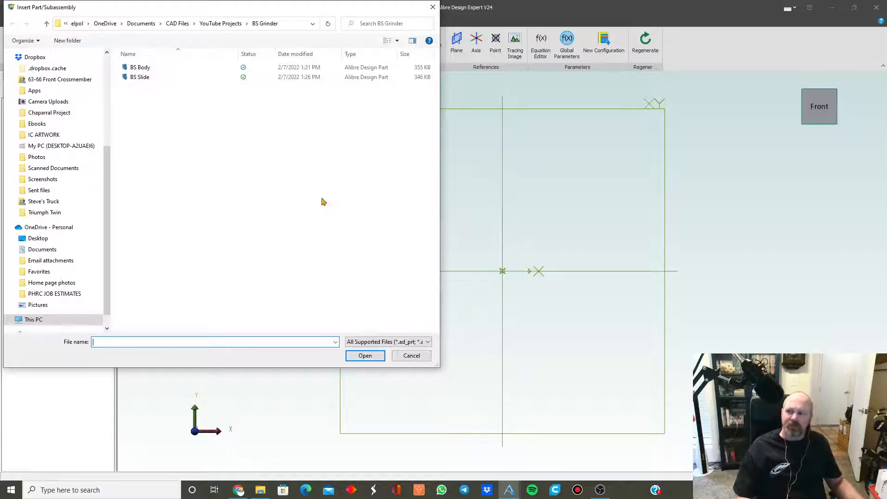
click(151, 69)
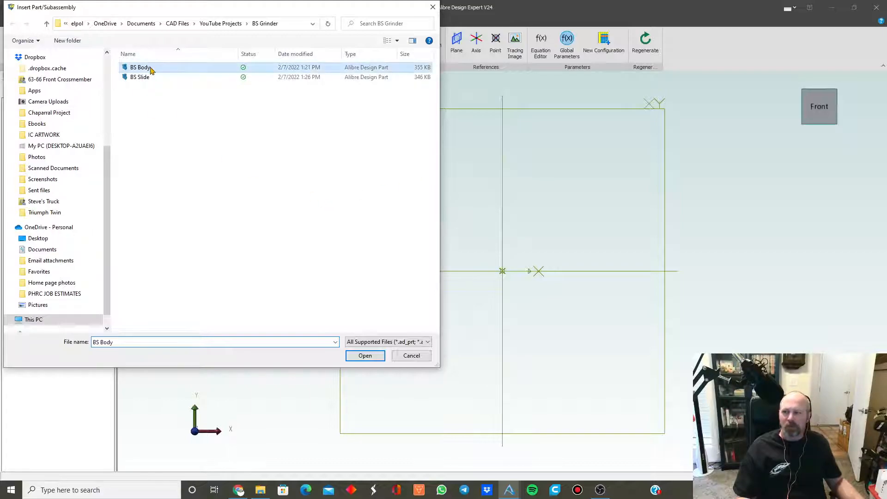
click(363, 358)
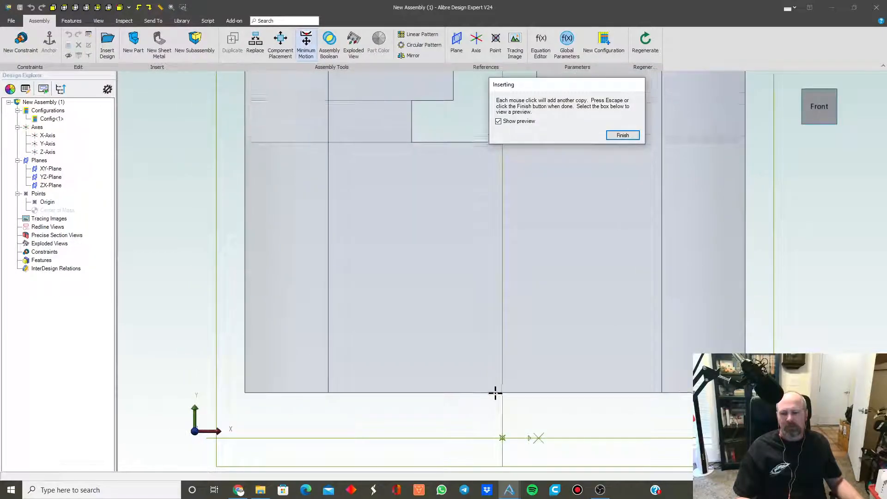
scroll(468, 392, down, 5)
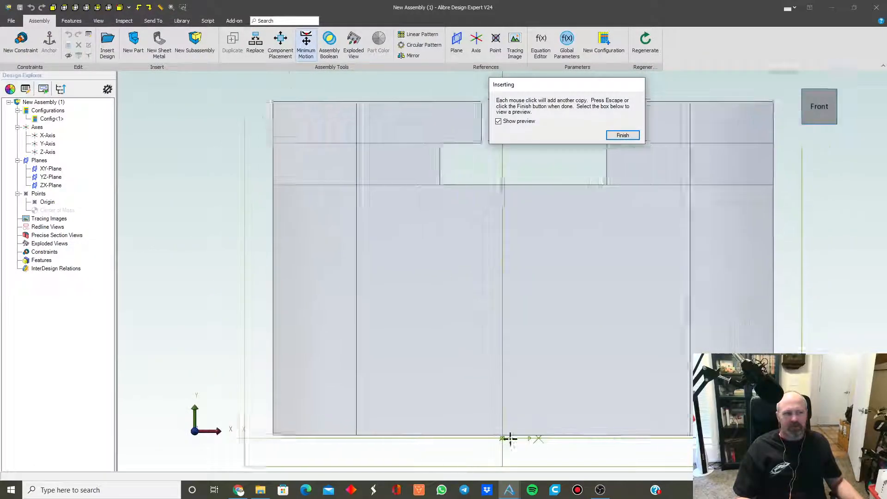
middle_drag(456, 392, 467, 293)
click(469, 293)
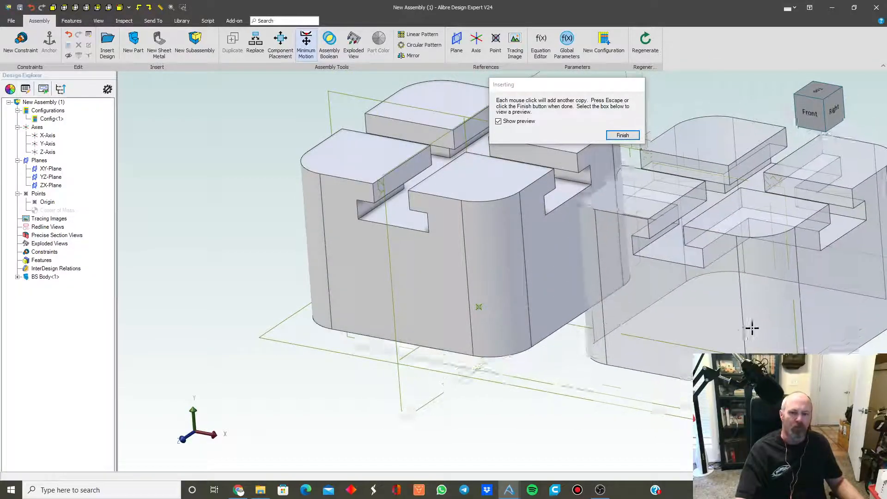
click(622, 135)
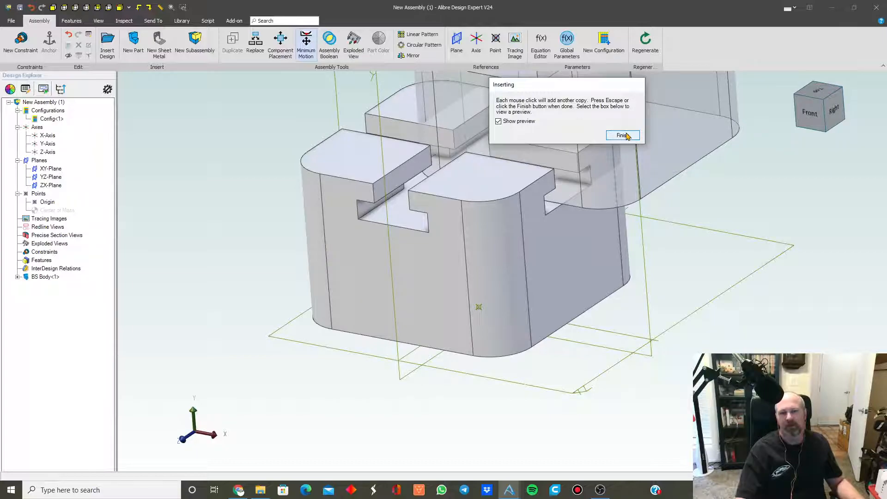
- Start an assembly constraint between the bottom face of BS Body and the assembly's ZX-Plane
middle_drag(405, 277, 406, 248)
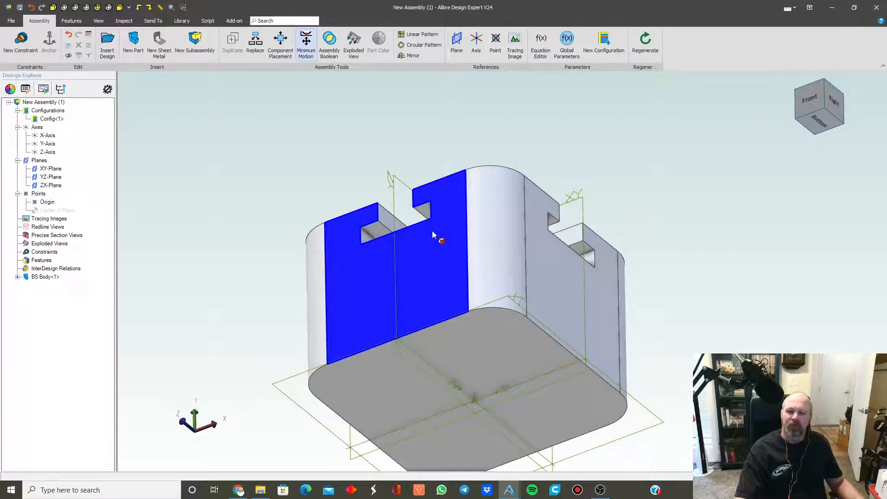
middle_drag(478, 257, 439, 135)
mouse_move(452, 181)
mouse_down()
mouse_move(547, 213)
mouse_move(452, 216)
mouse_move(453, 182)
mouse_up()
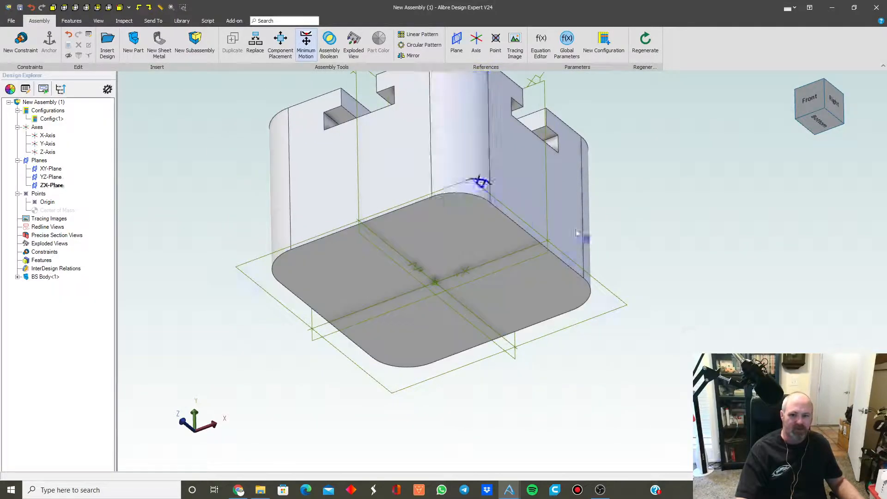
click(18, 41)
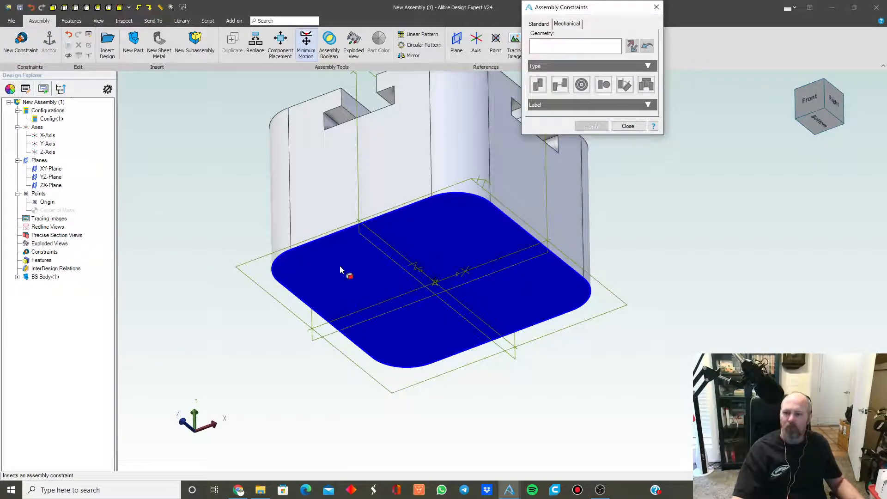
click(340, 267)
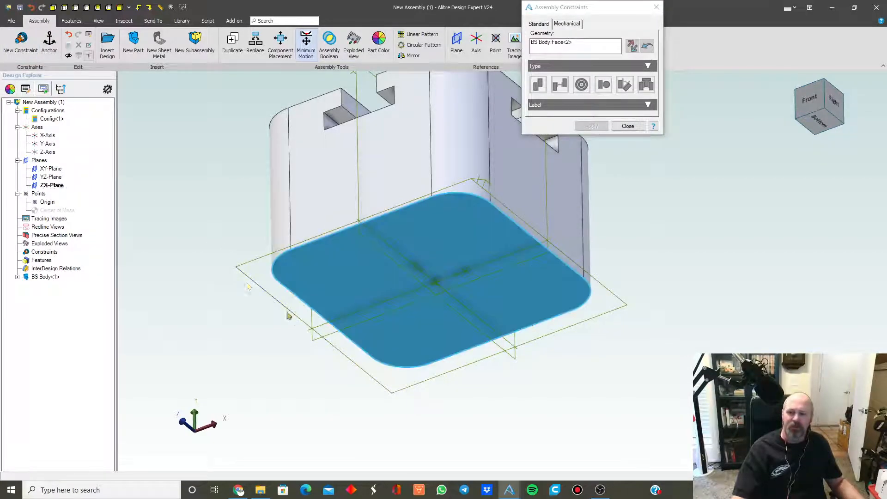
click(246, 265)
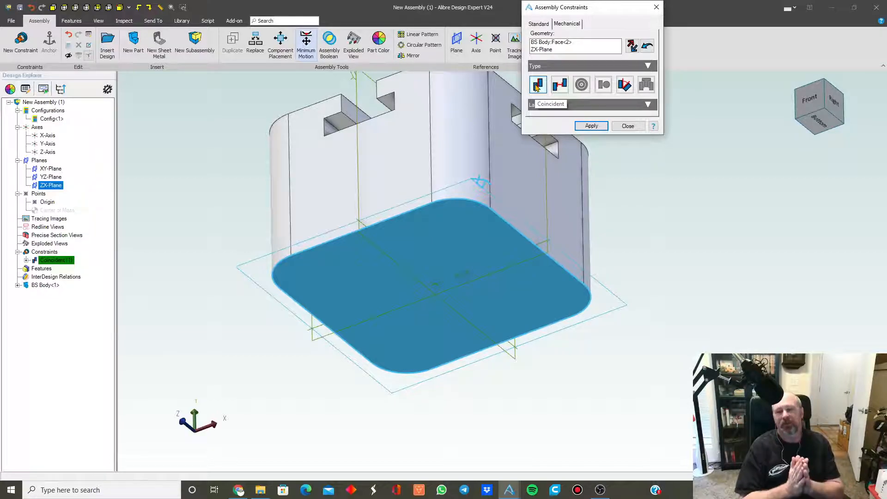
- Try an offset constraint of 1.000 inch between the body's bottom face and the ZX-Plane
click(559, 85)
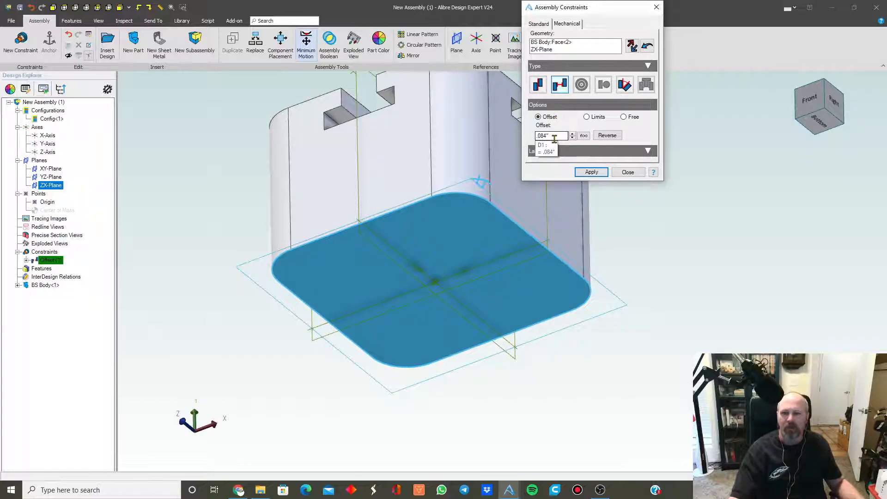
drag(550, 137, 526, 137)
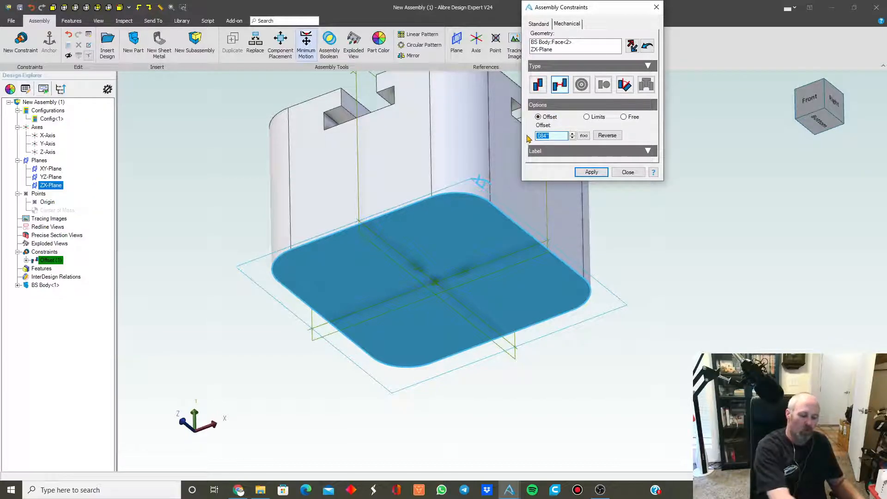
key(Tab)
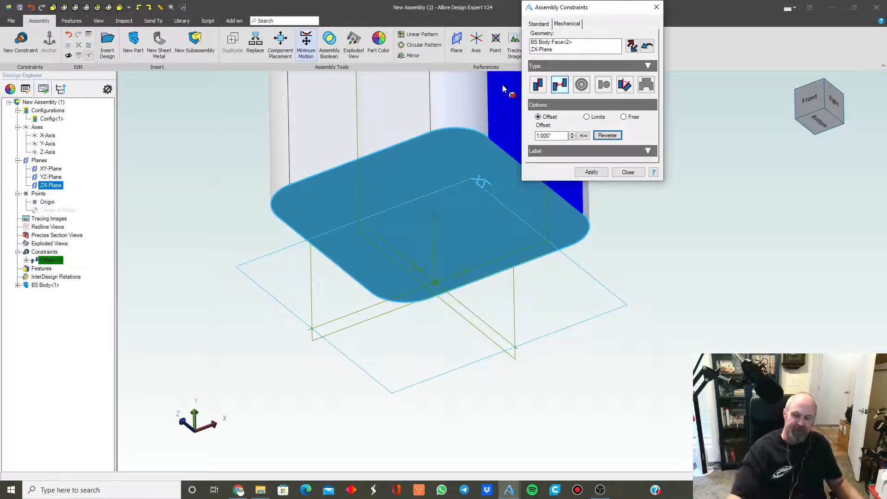
- Apply a coincident constraint between the body's bottom face and the ZX-Plane
click(539, 90)
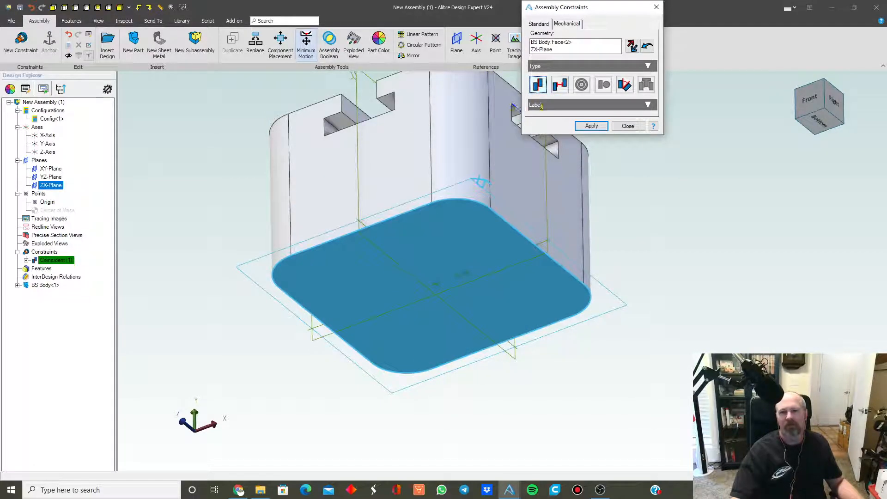
click(591, 126)
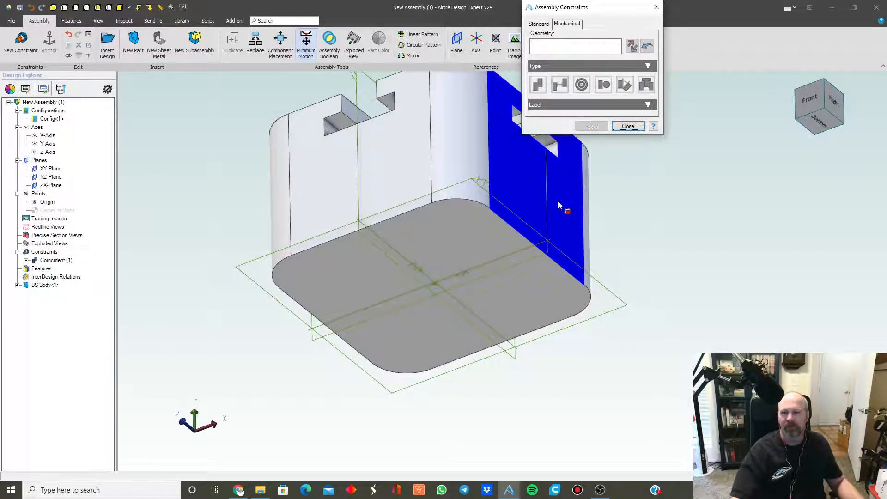
- Apply an offset constraint of -1.5 inches between the body's right side face and the assembly's YZ-Plane
click(519, 186)
right_drag(522, 186, 489, 305)
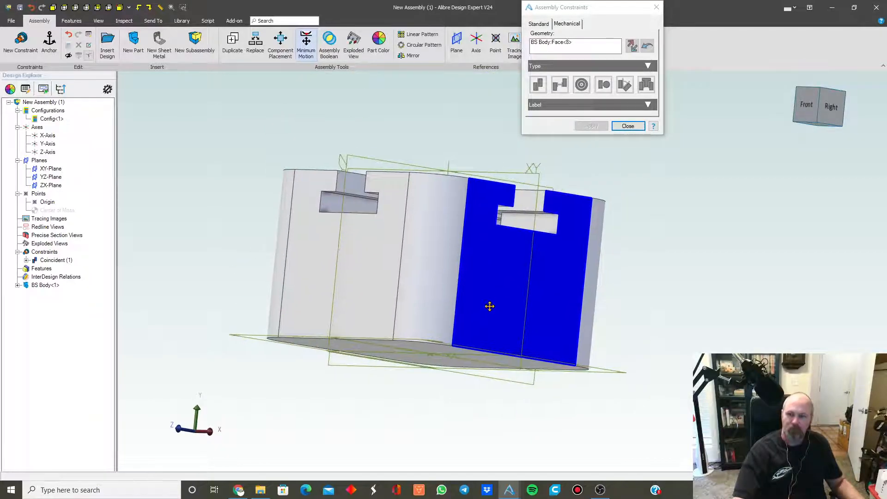
click(375, 156)
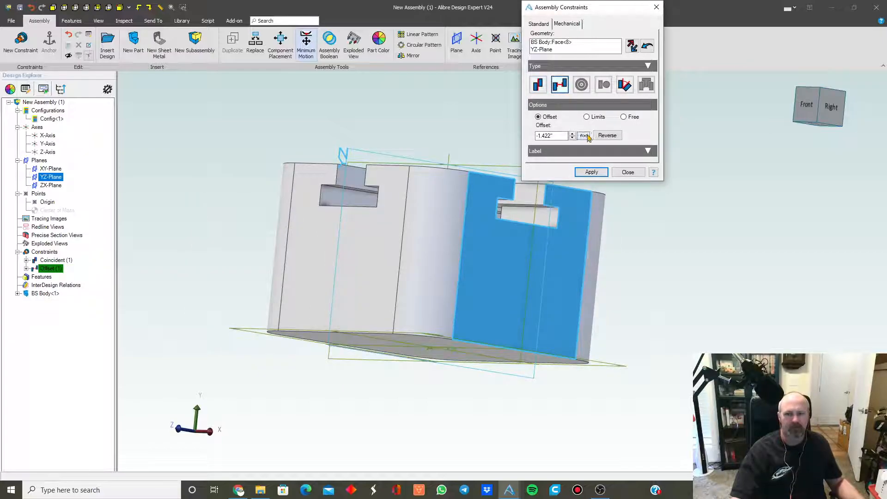
drag(566, 135, 523, 137)
text(-1.5)
key(Return)
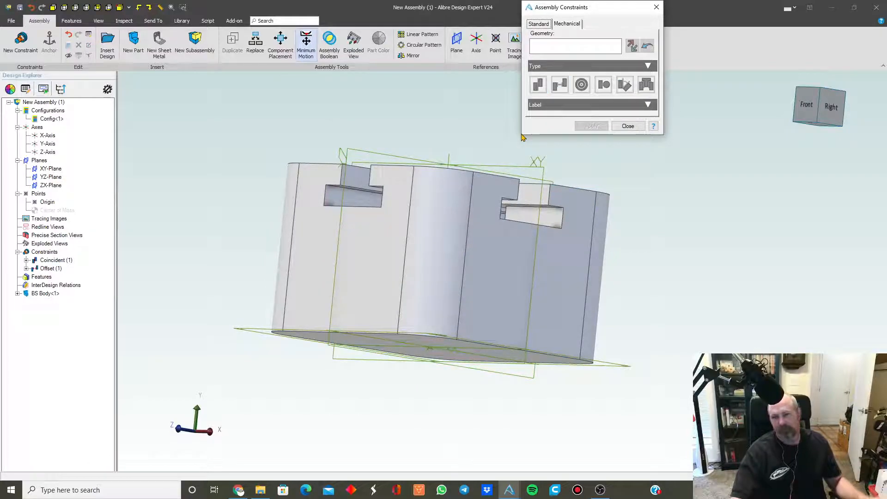
- Apply an offset constraint of -1.5 inches between the body's front face and the XY-Plane, and finish constraining
click(379, 240)
click(529, 169)
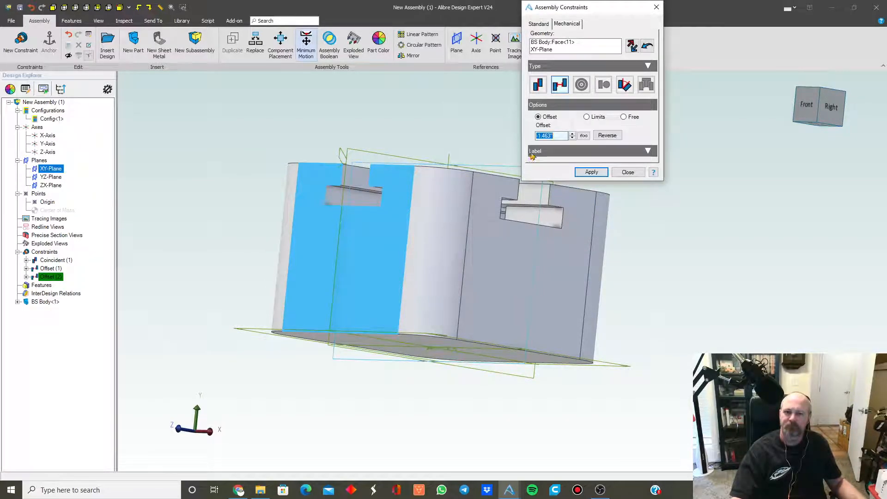
text(-1.5)
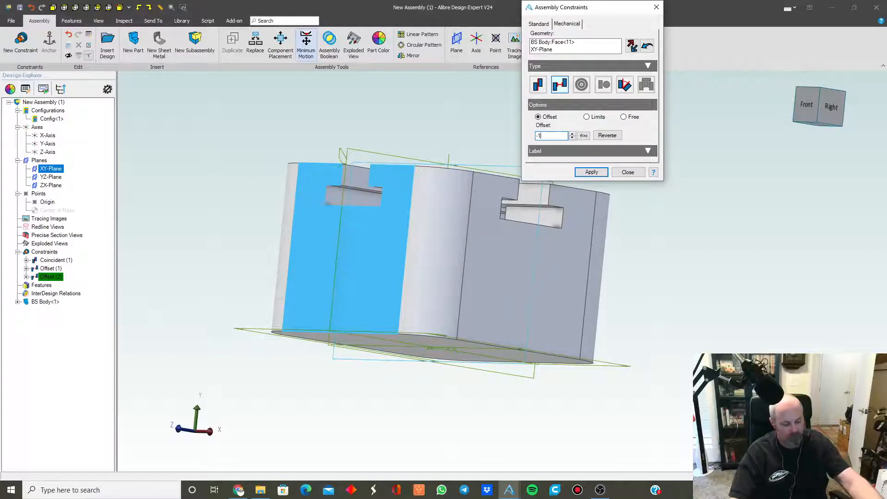
key(Tab)
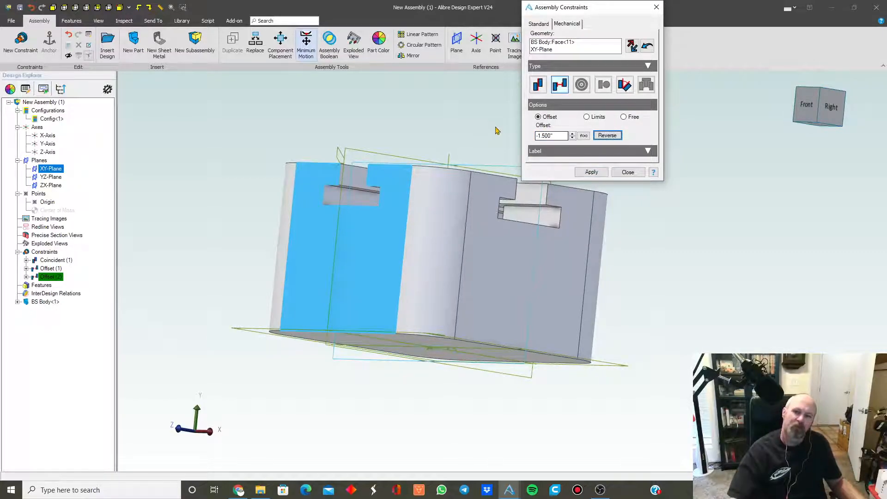
click(591, 172)
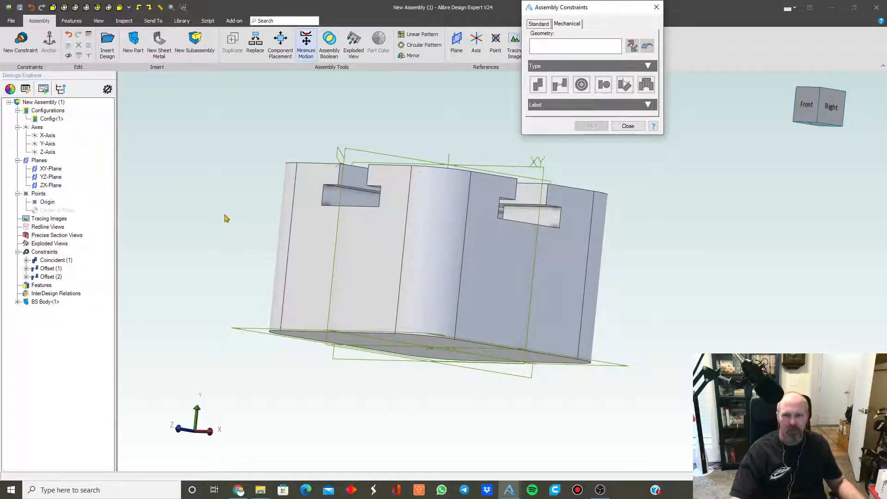
click(626, 125)
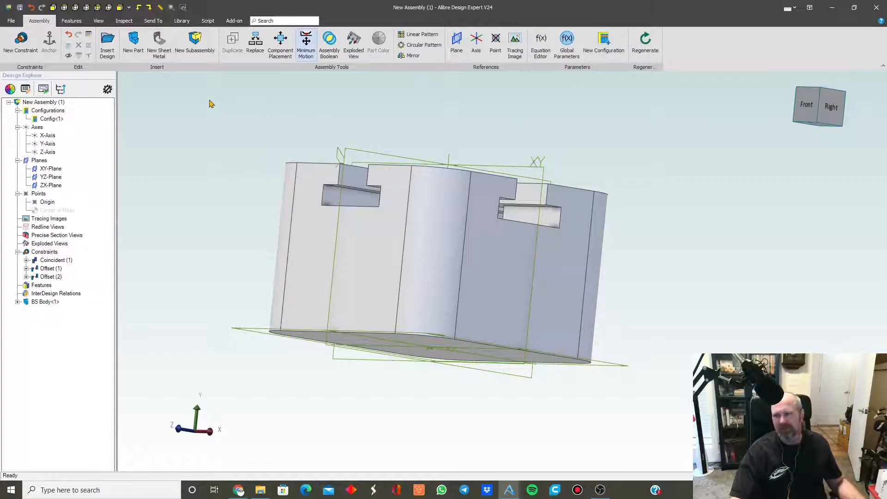
- Collapse the constraints list in the design tree and save the assembly as BS Grinder in the BS Grinder folder
click(119, 7)
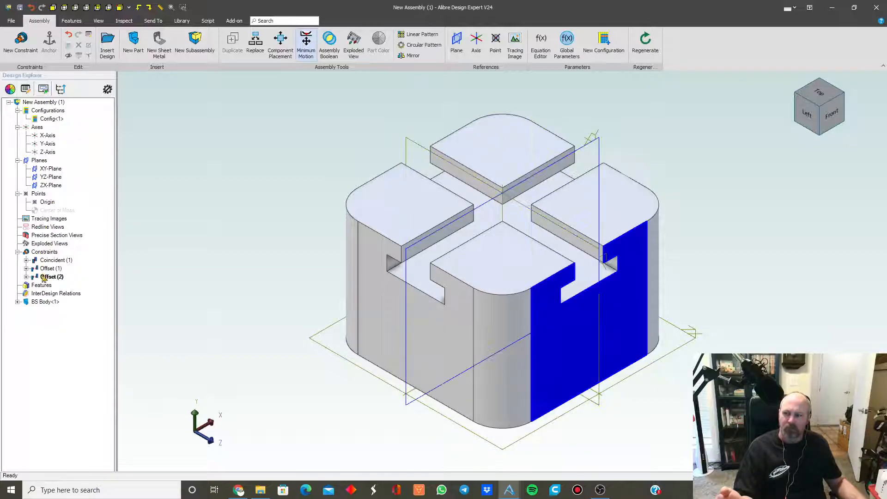
click(18, 252)
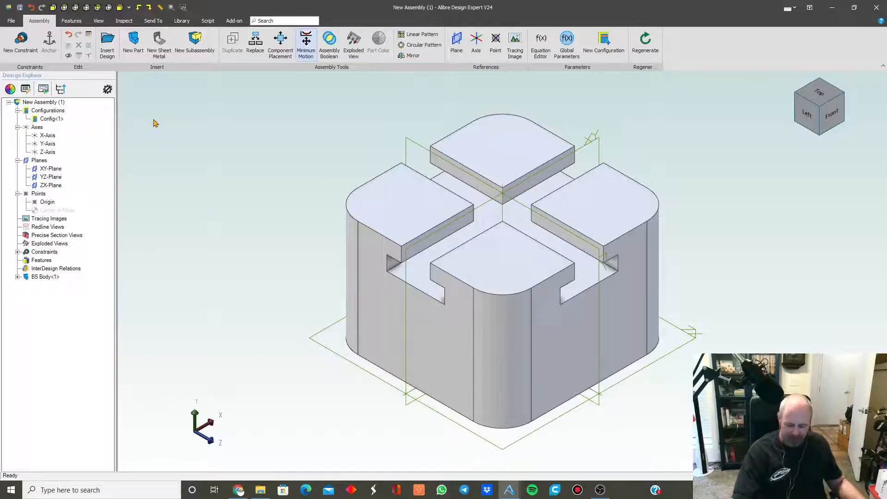
click(20, 8)
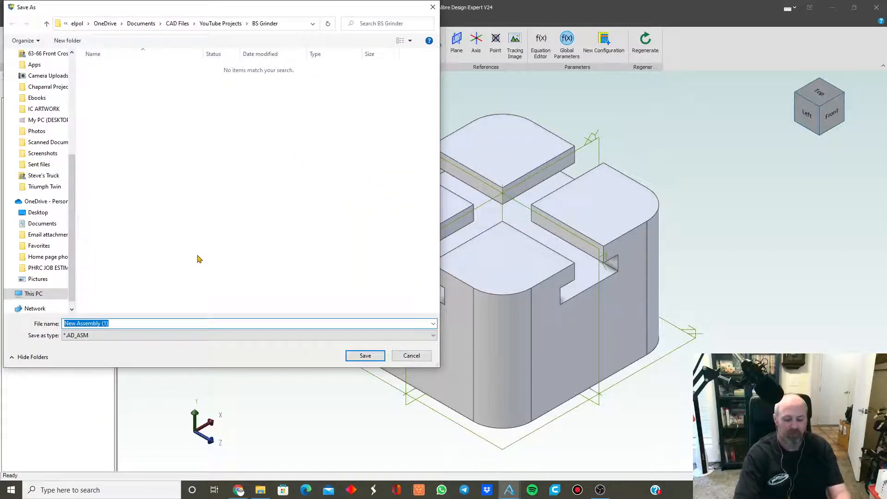
text(BS Grinder)
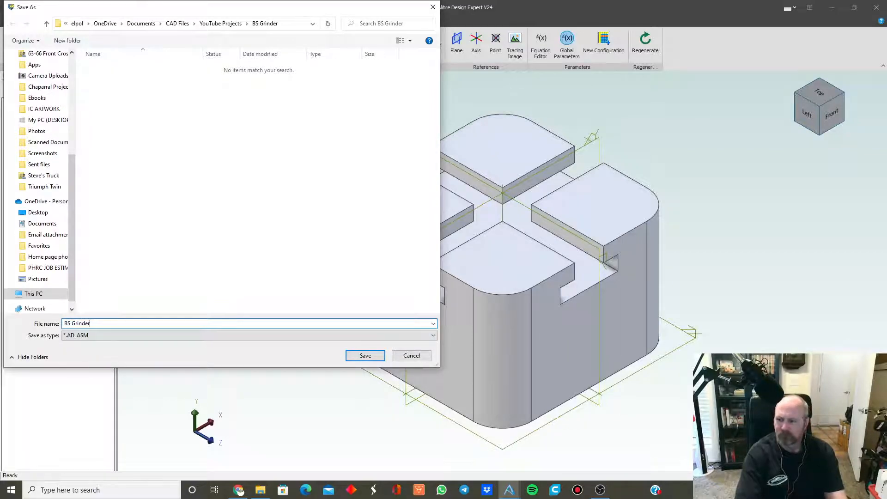
key(Return)
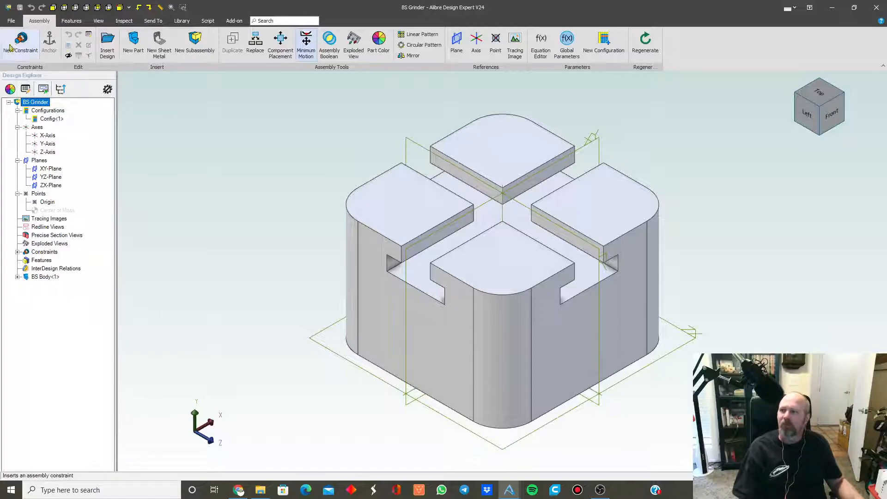
- Browse the project folders in CAD Files for existing designs to open and go into the Eckold Handheld folder
click(11, 21)
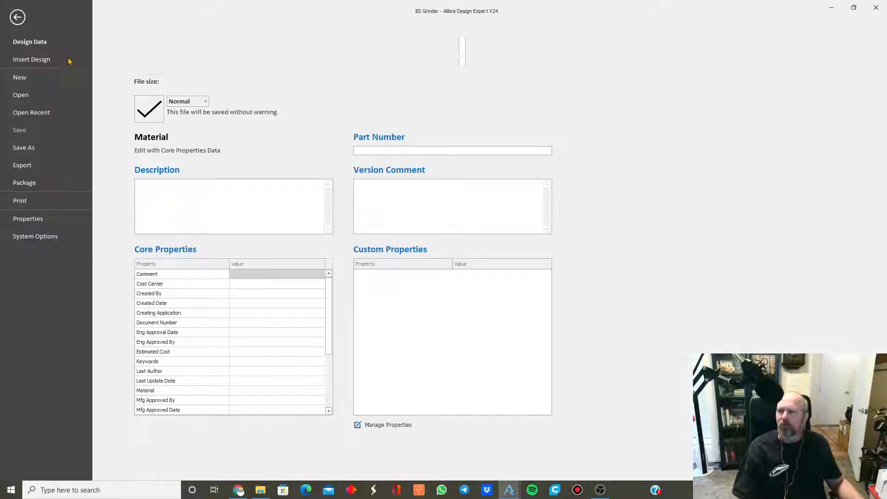
click(41, 95)
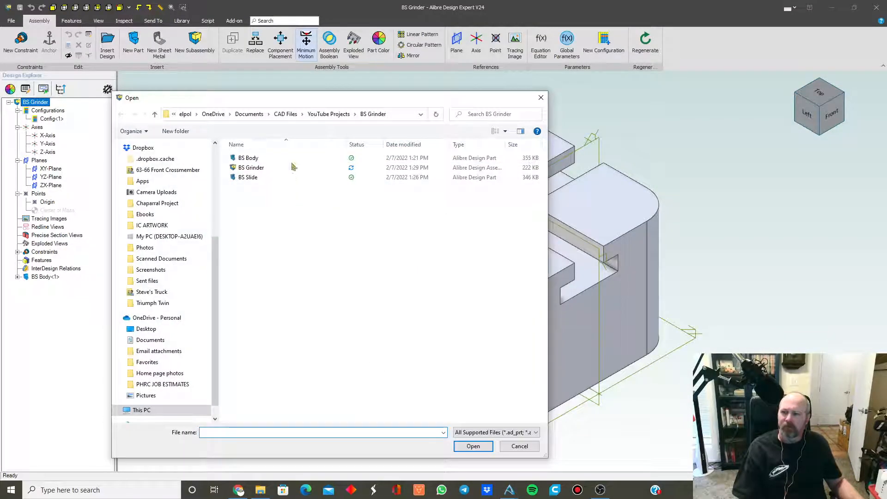
click(285, 114)
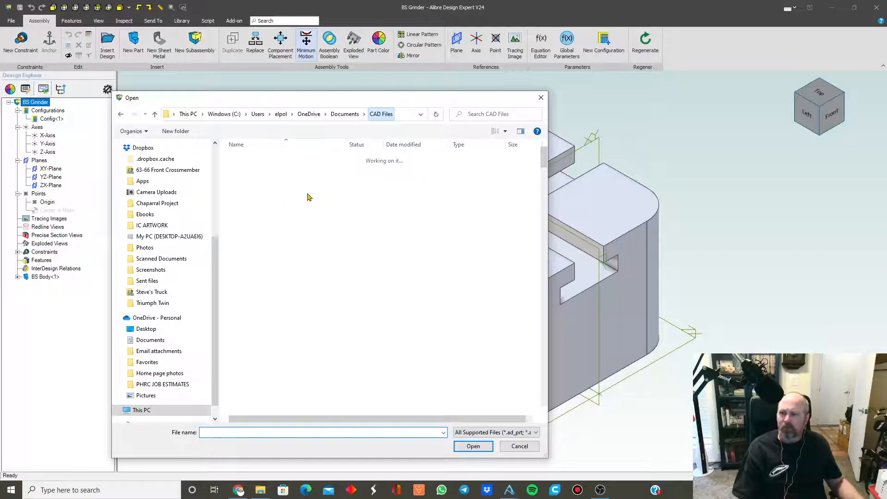
scroll(321, 206, down, 4)
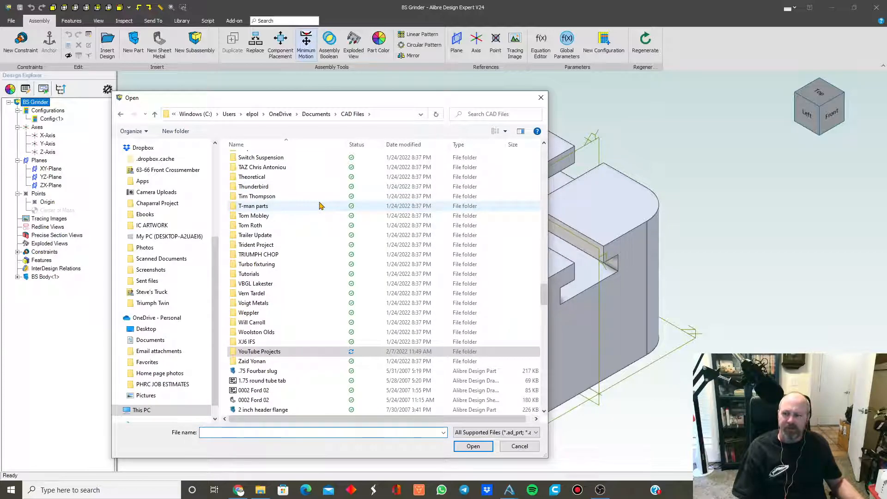
scroll(321, 206, down, 1)
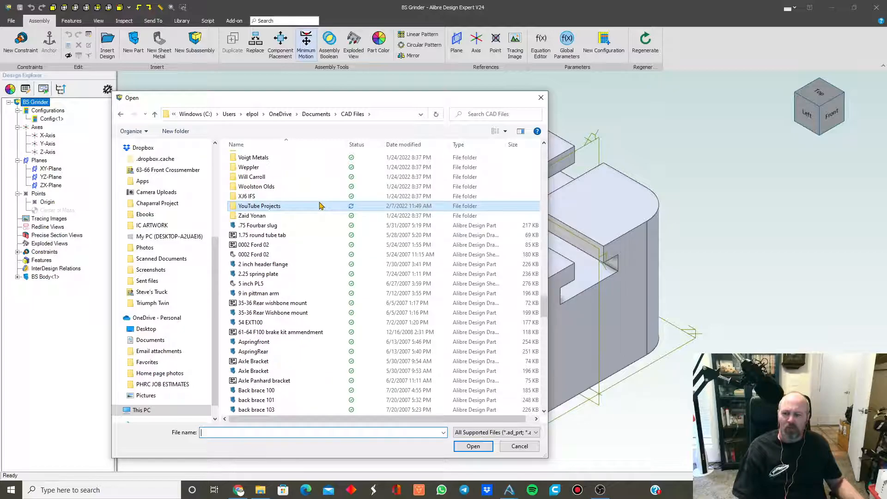
scroll(321, 206, down, 1)
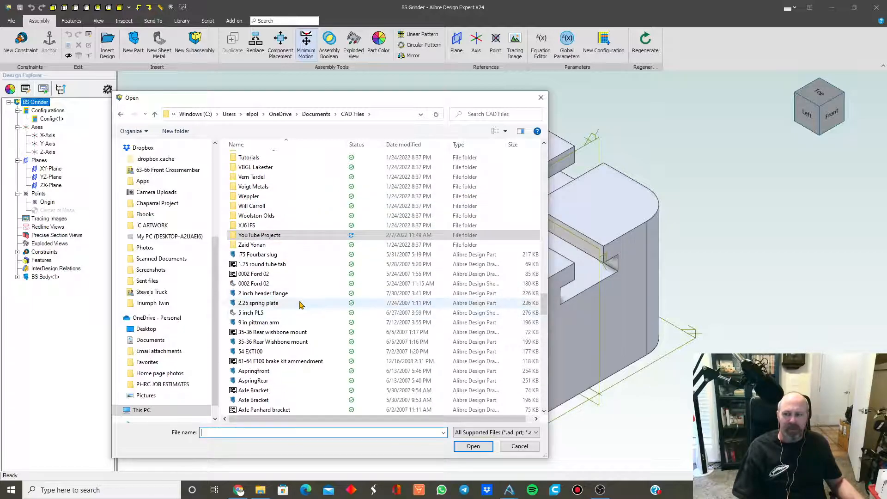
scroll(304, 295, up, 4)
scroll(303, 290, up, 8)
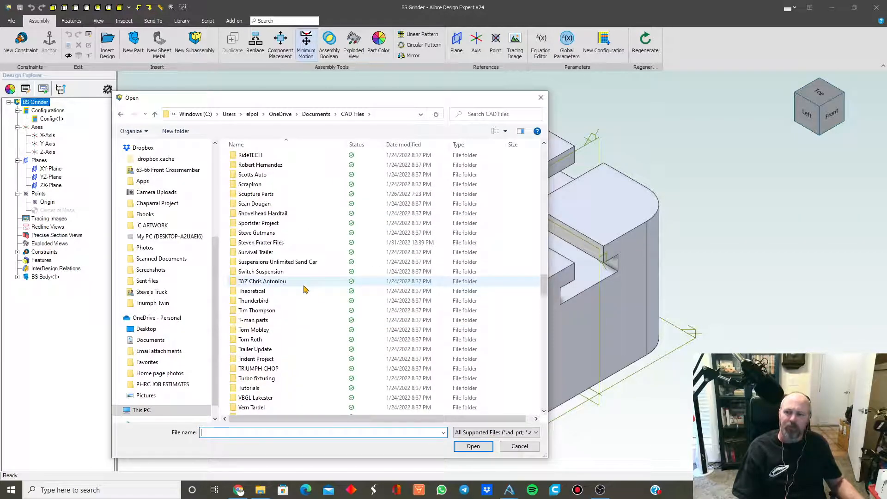
scroll(305, 289, up, 8)
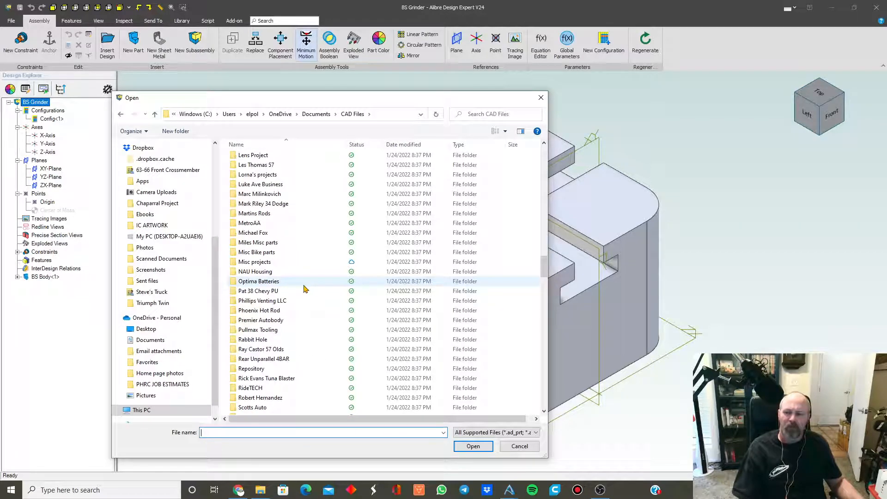
scroll(304, 289, up, 3)
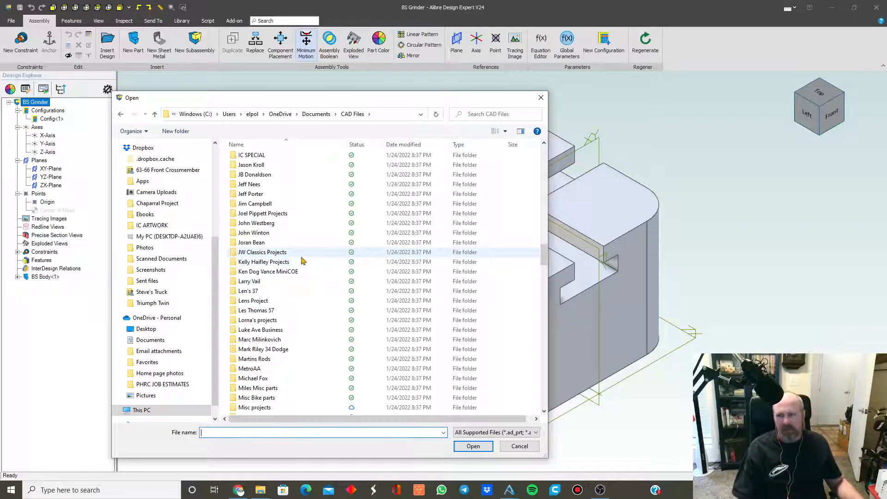
scroll(273, 226, up, 1)
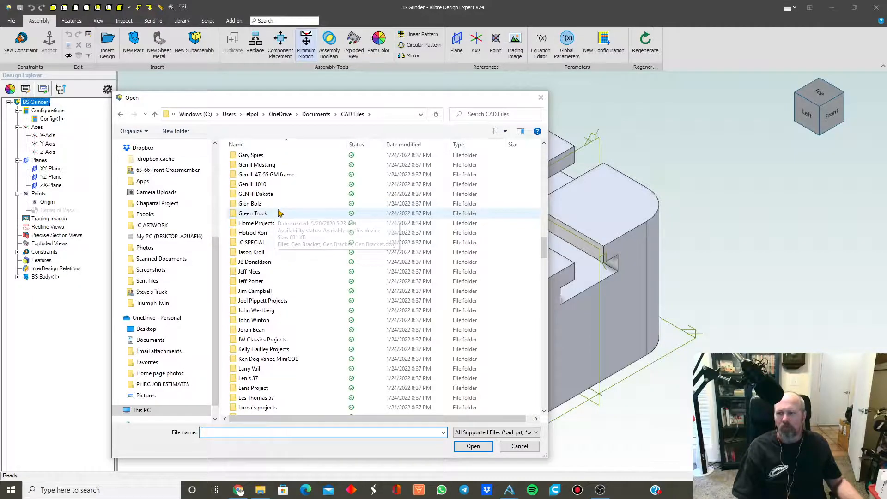
scroll(275, 217, up, 1)
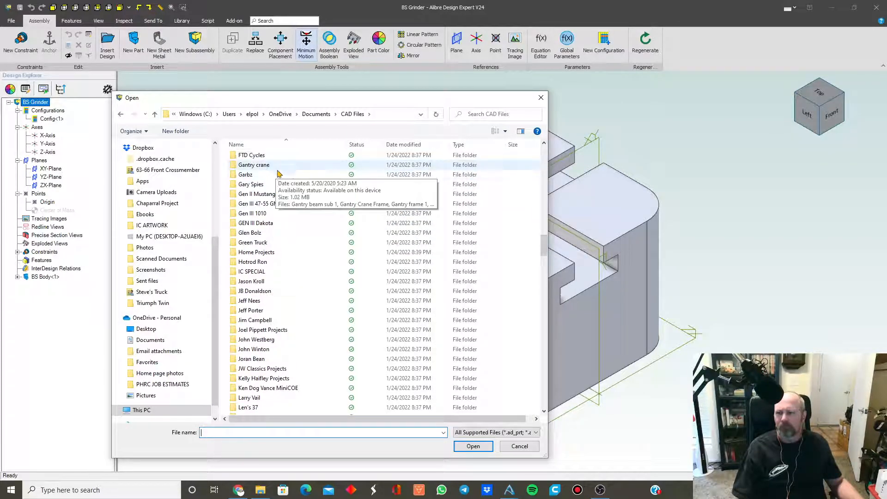
scroll(278, 178, up, 3)
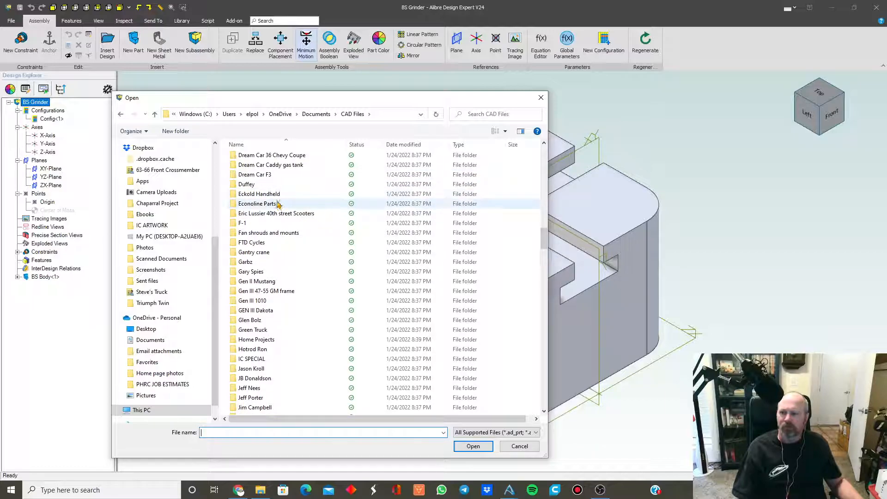
click(287, 197)
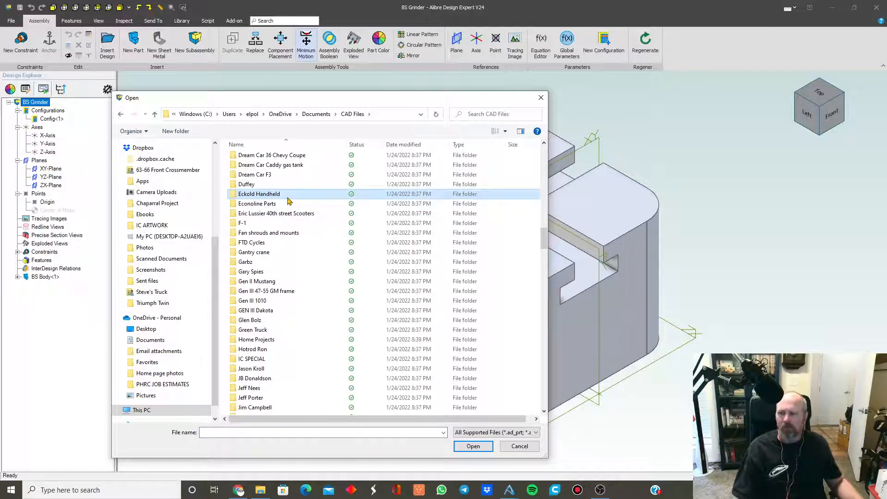
click(473, 446)
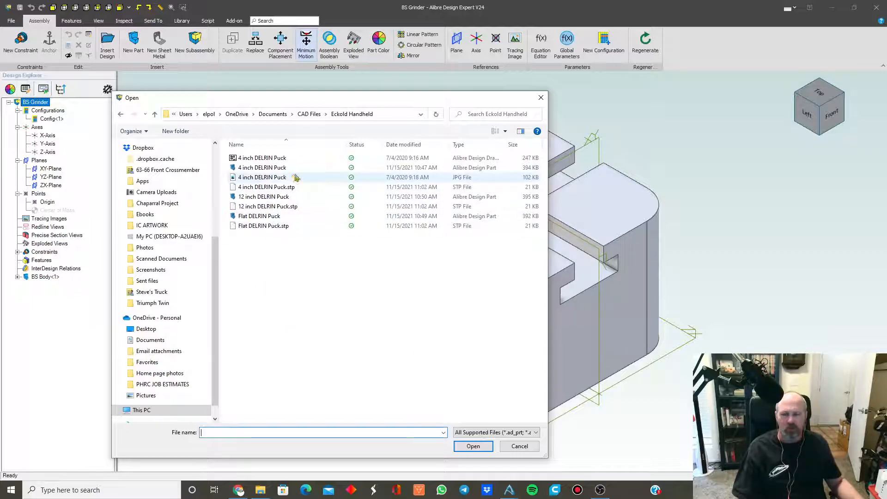
- View the Eckold Handheld files as large icons and leave the file browser without opening anything
click(521, 132)
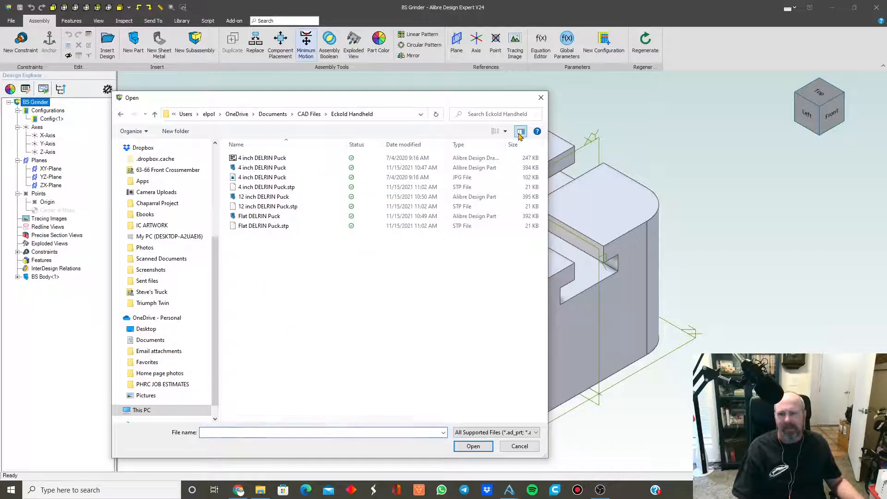
click(521, 132)
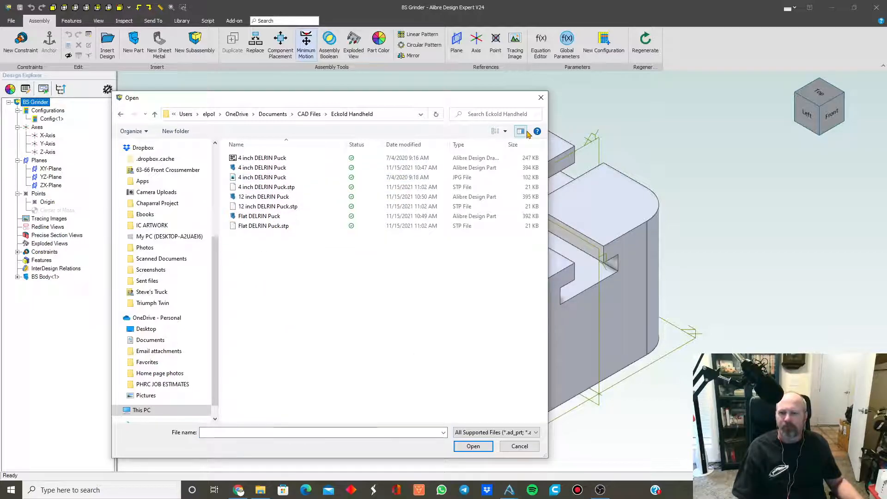
click(505, 132)
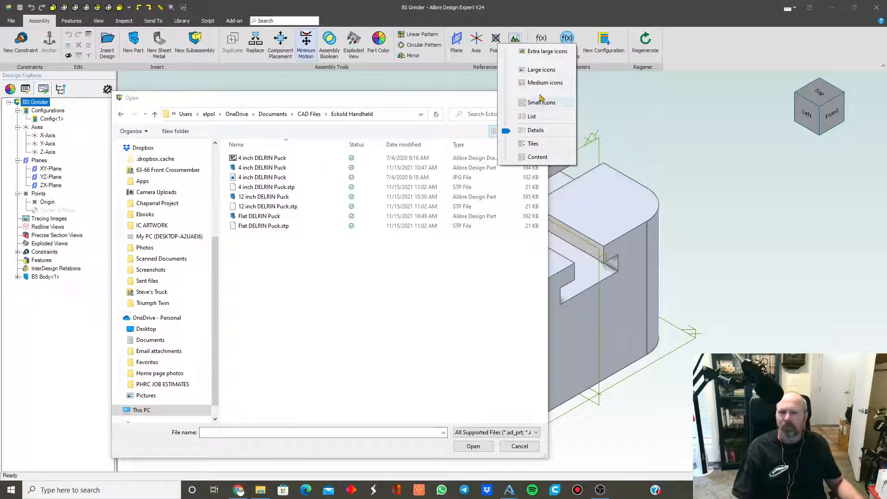
click(542, 70)
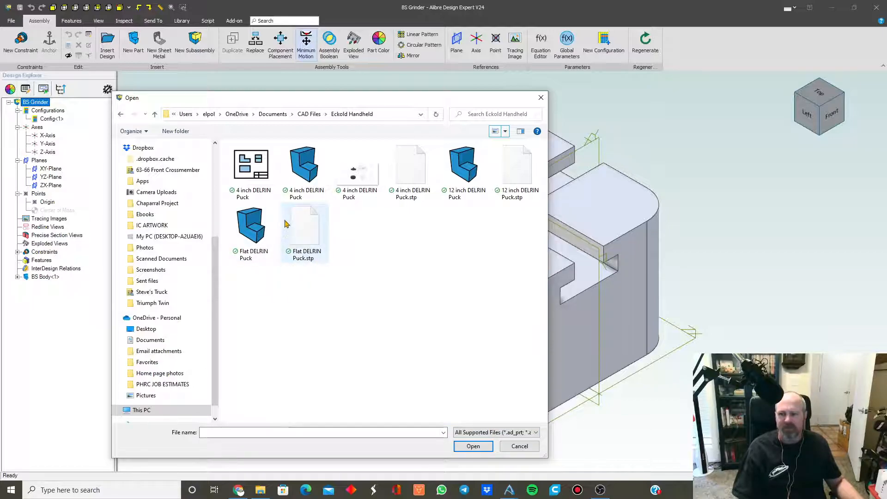
click(522, 450)
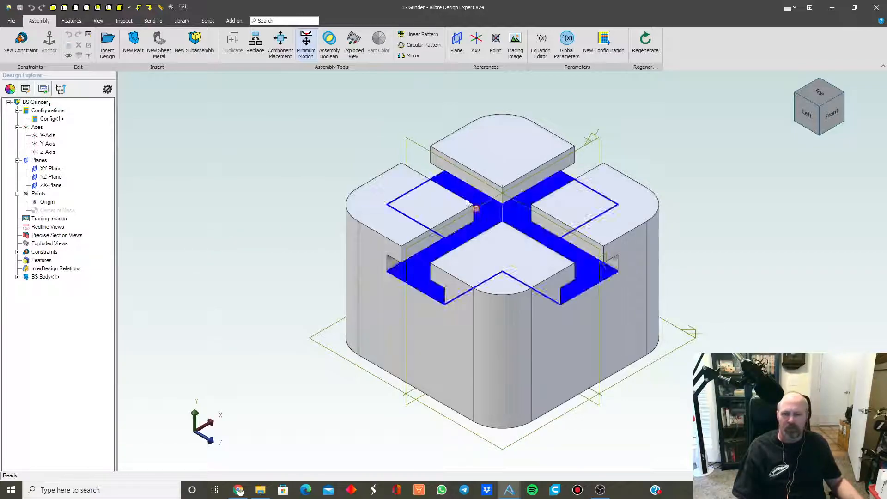
- Give the BS Body a brown assembly color with red 115, green 82 and blue 32, after trying a dark purple
right_click(388, 200)
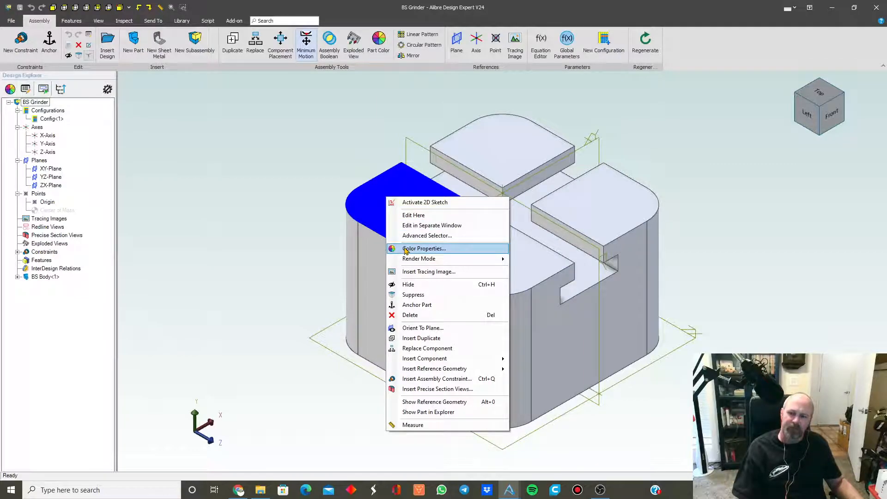
click(429, 253)
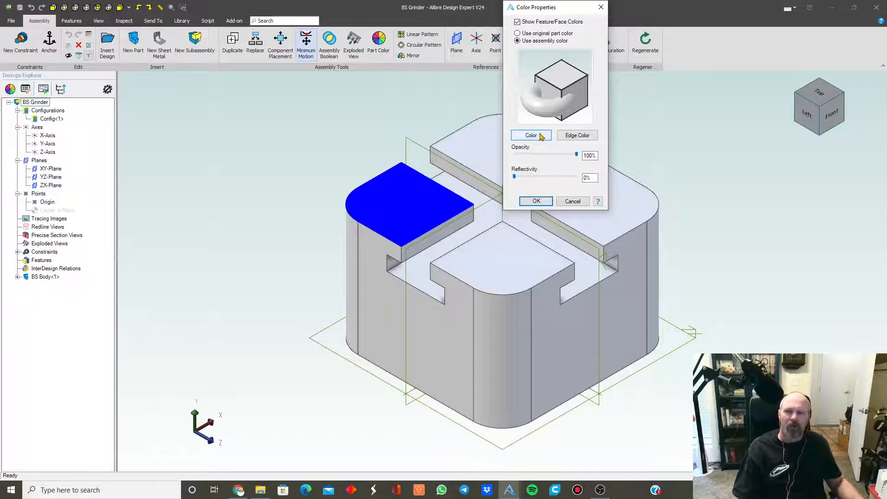
click(542, 136)
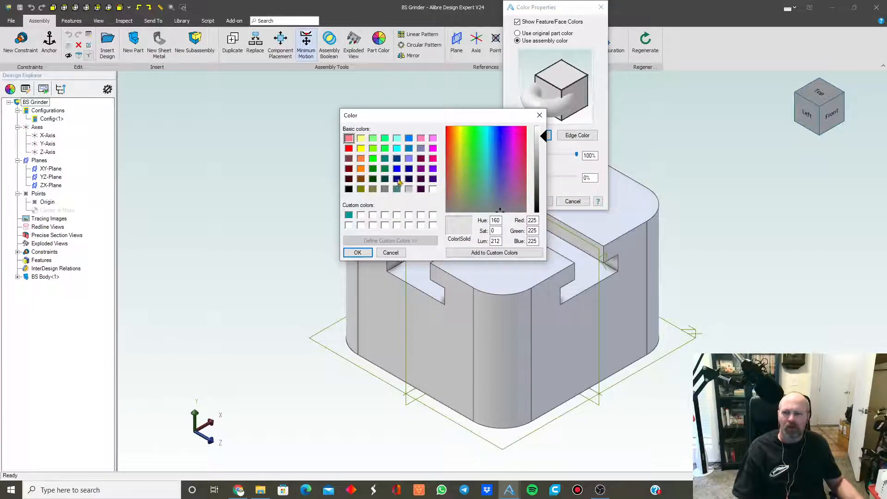
click(420, 190)
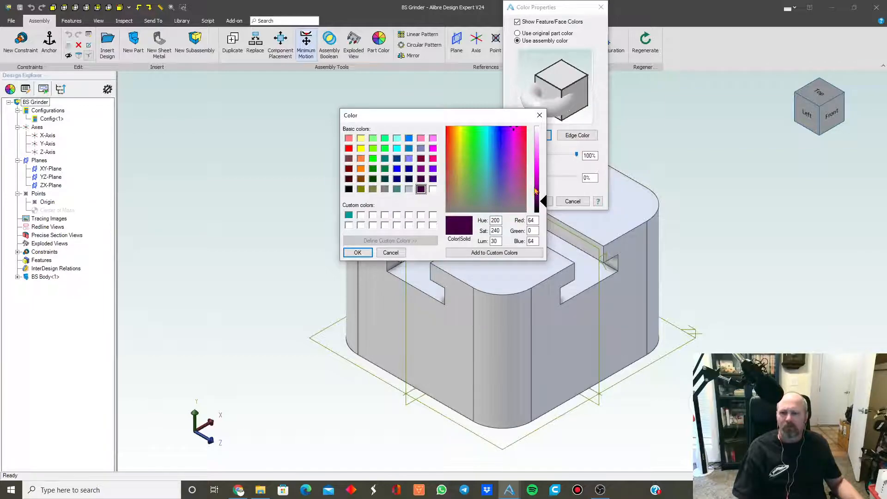
drag(545, 204, 544, 199)
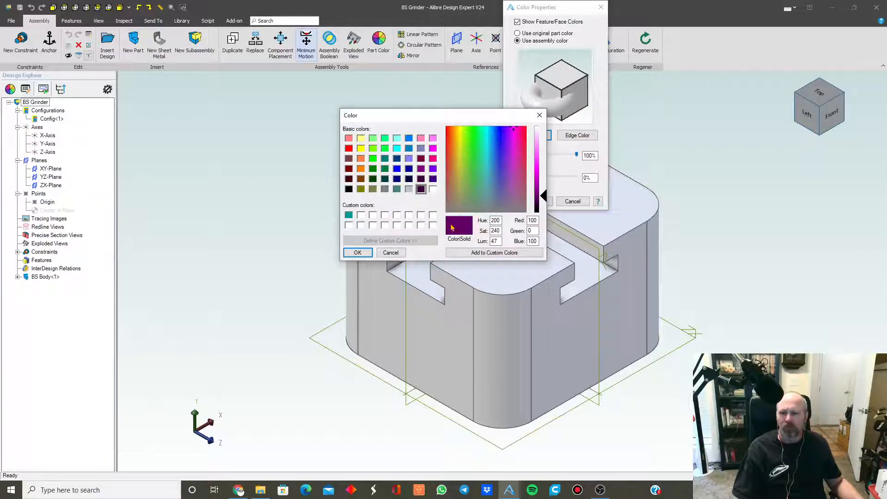
click(361, 180)
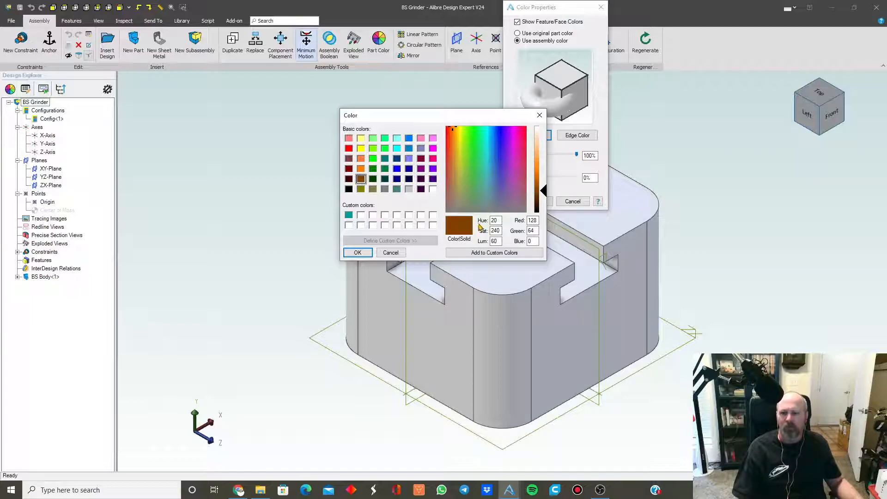
drag(545, 193, 546, 191)
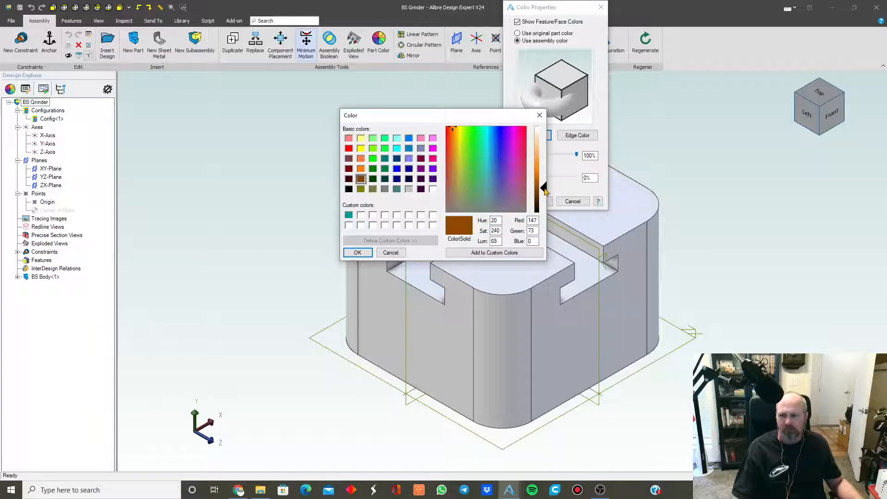
drag(453, 131, 456, 170)
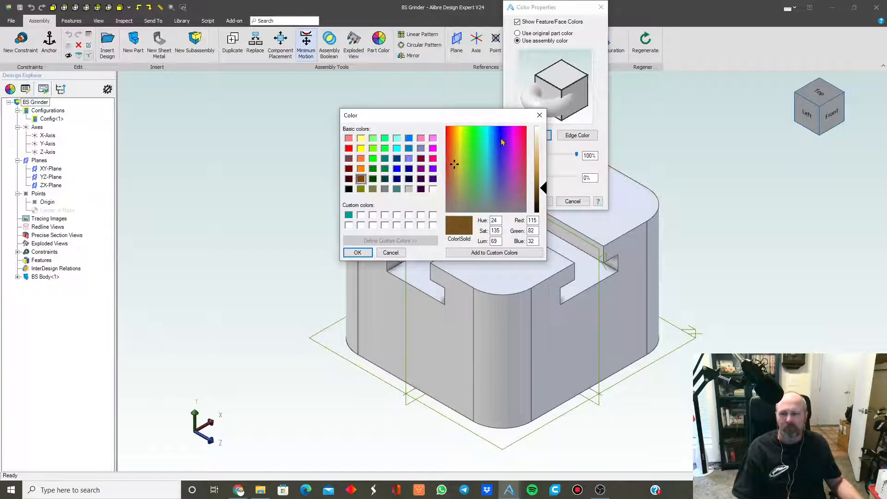
click(358, 253)
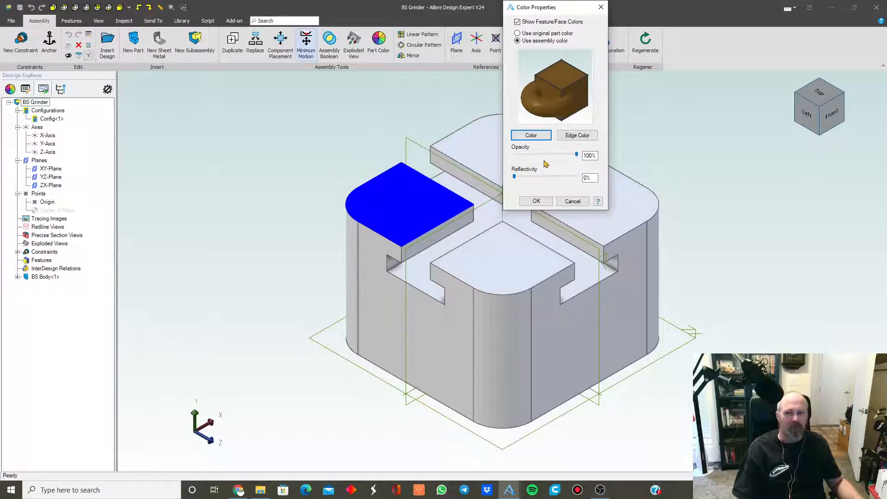
- Try the body's color at 50% opacity and return it to 100%
click(577, 155)
drag(556, 157, 545, 155)
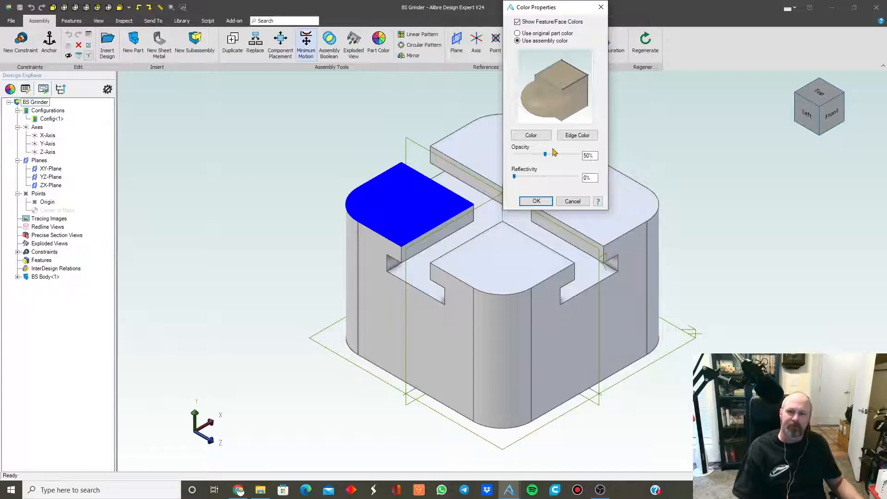
drag(549, 155, 579, 157)
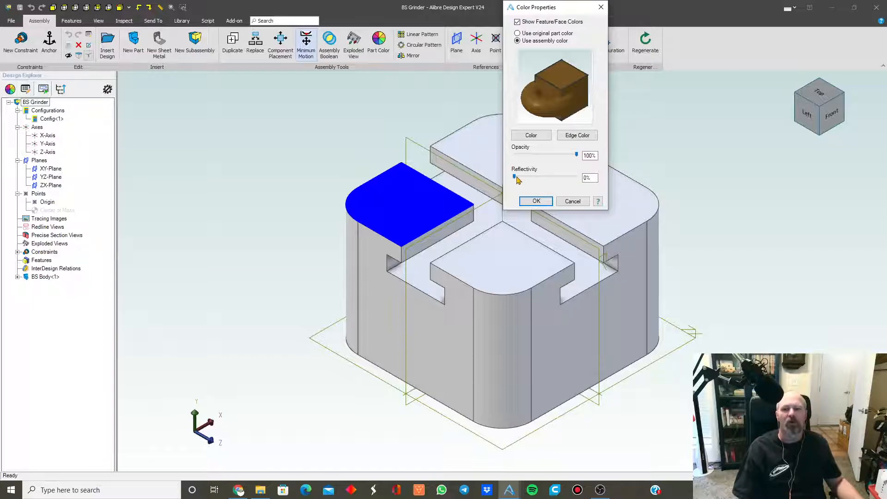
- Set the body's reflectivity to 50%, apply the color properties and save the BS Grinder assembly
drag(524, 180, 576, 178)
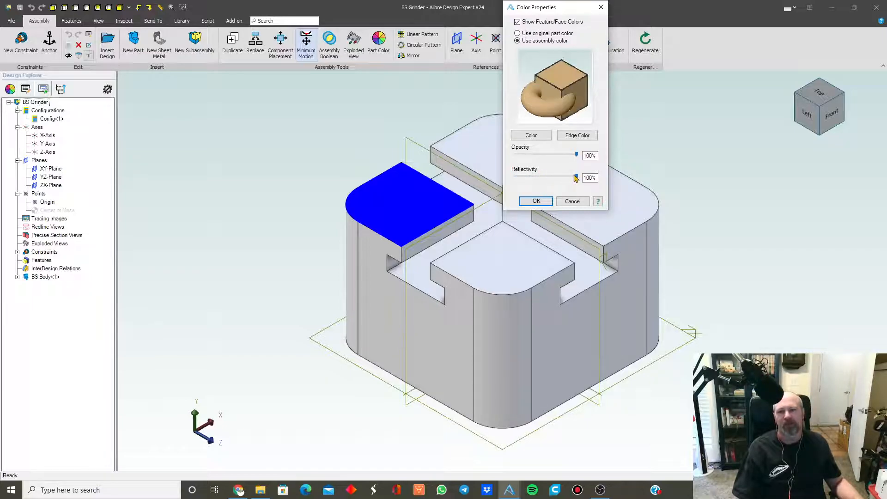
click(521, 177)
click(521, 177)
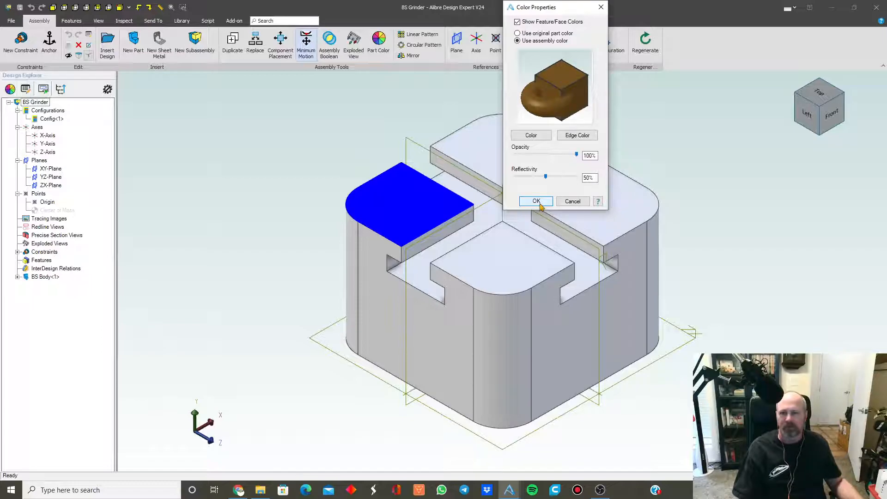
click(536, 201)
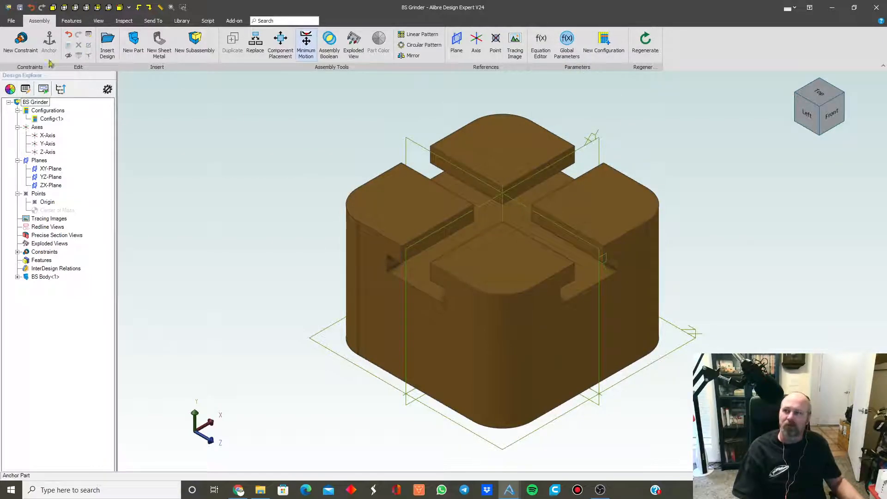
click(18, 10)
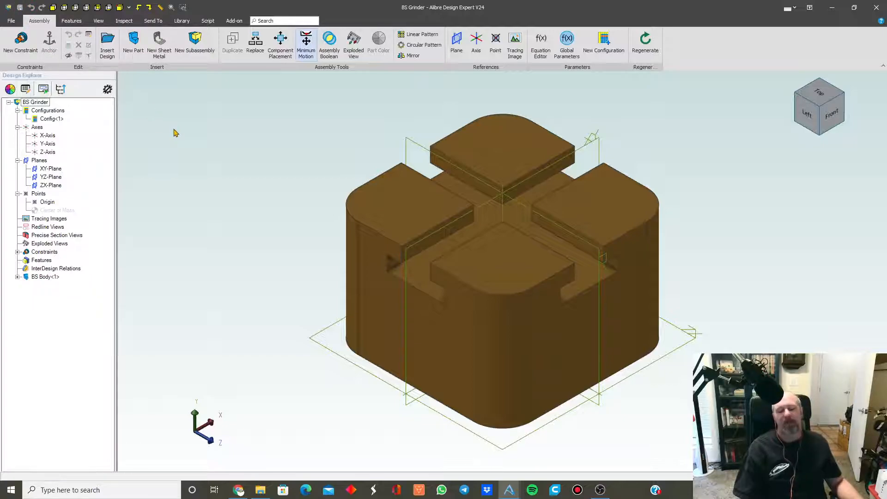
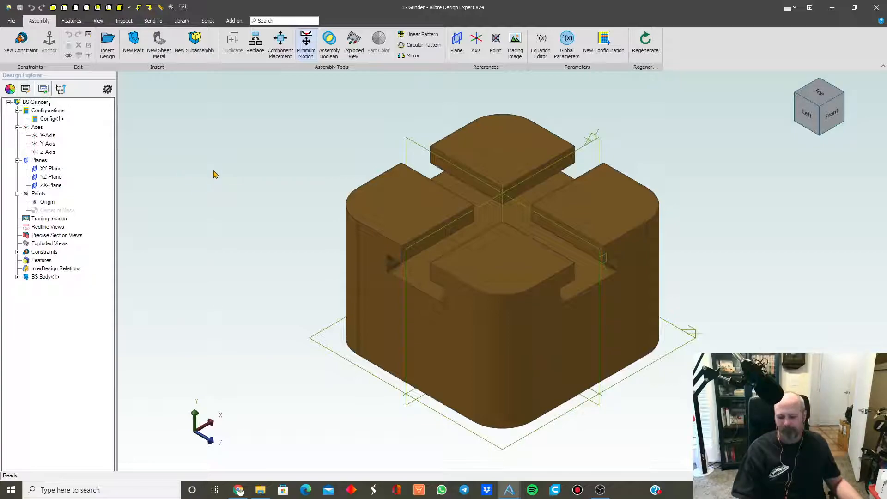
- Insert the BS Slide design into the assembly and place a copy above the body's left rear side
scroll(282, 299, down, 3)
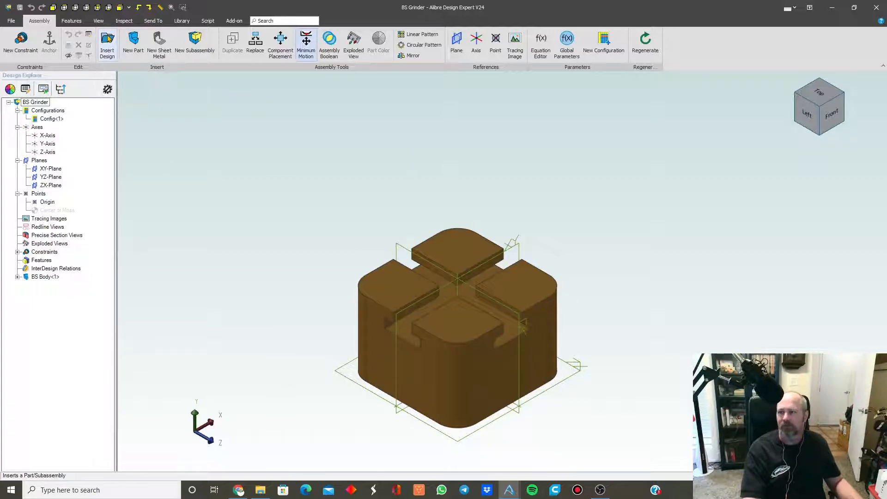
click(107, 44)
click(142, 88)
click(364, 356)
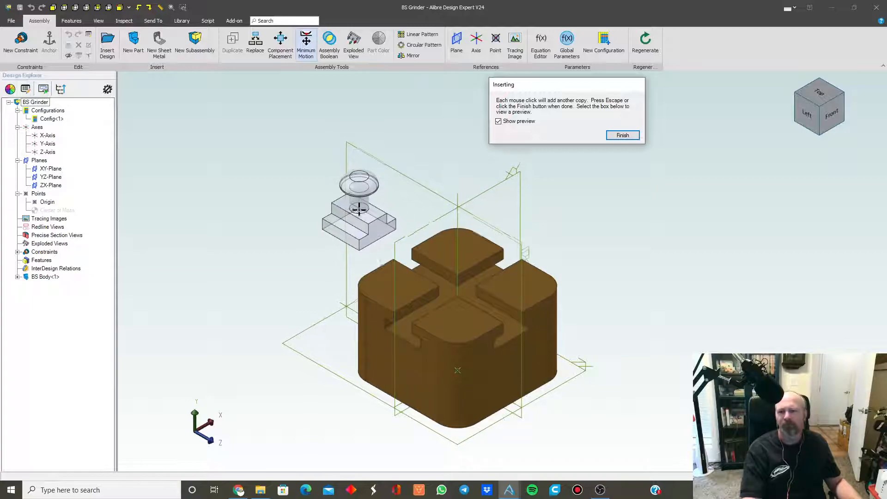
click(359, 207)
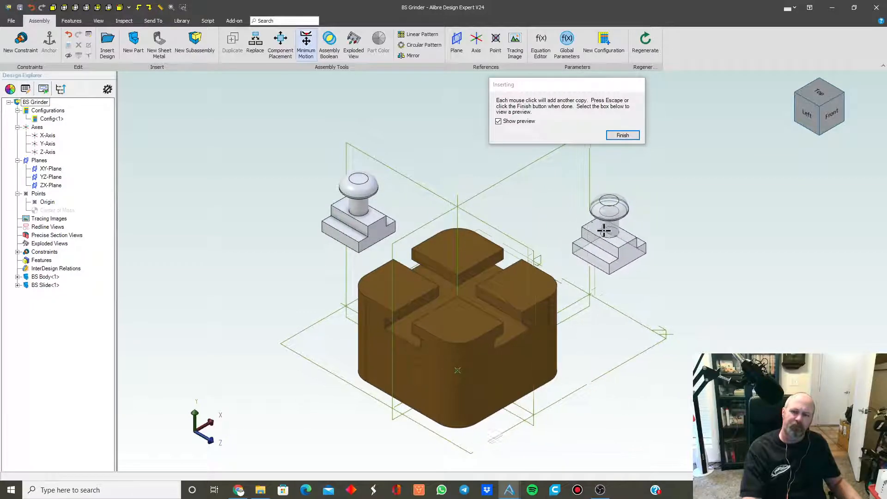
- Place a second copy of BS Slide beside the body and finish inserting
click(594, 226)
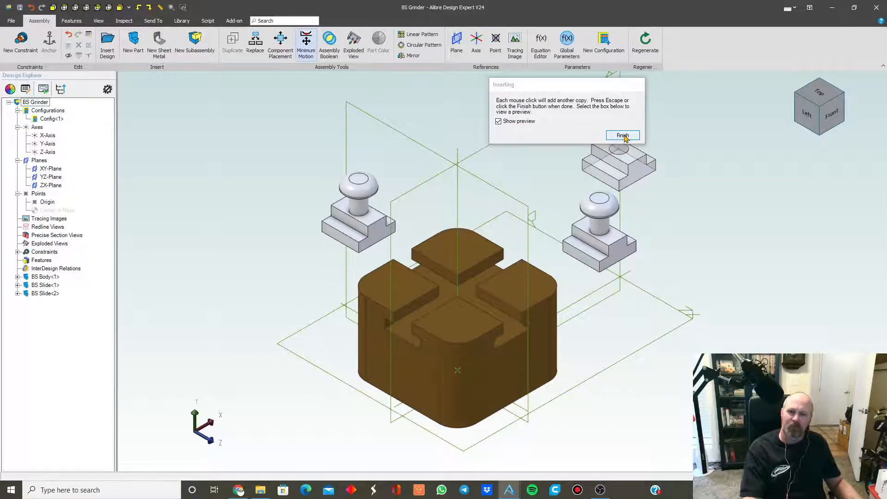
click(622, 135)
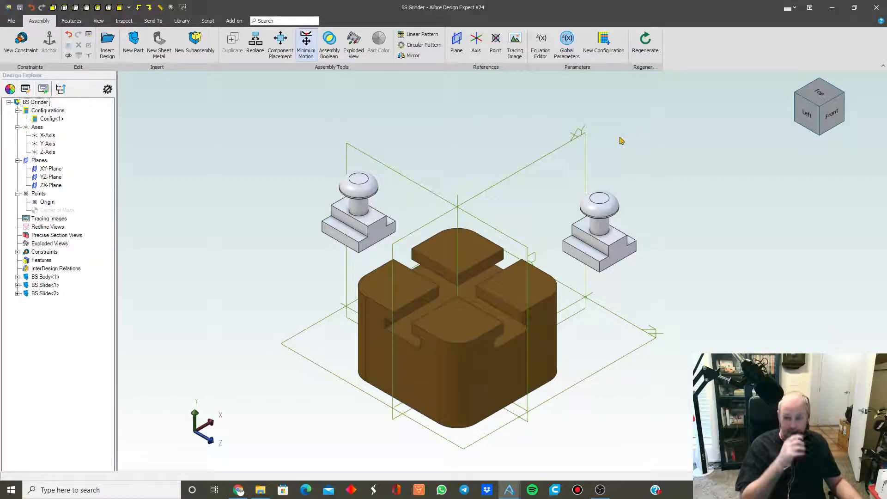
- Add an align constraint between the floor of the body's cross slot and the bottom face of the first BS Slide
mouse_move(334, 247)
middle_down()
mouse_move(350, 242)
mouse_move(349, 254)
middle_up()
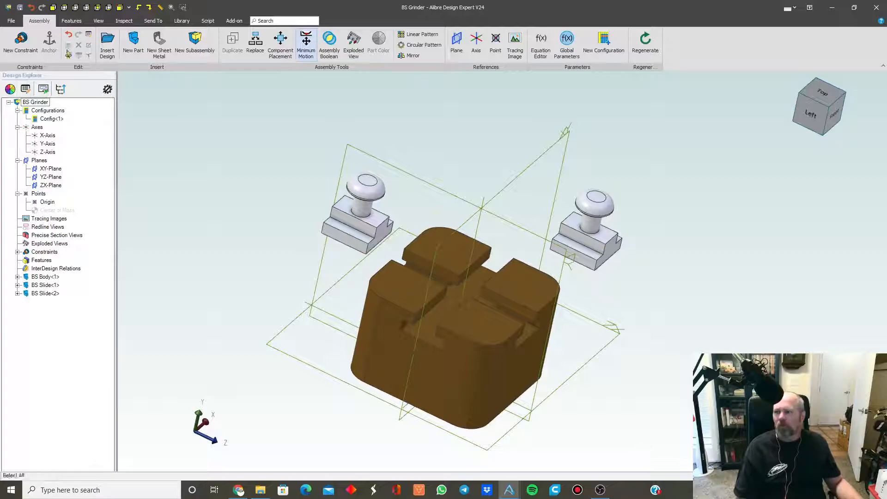
click(20, 41)
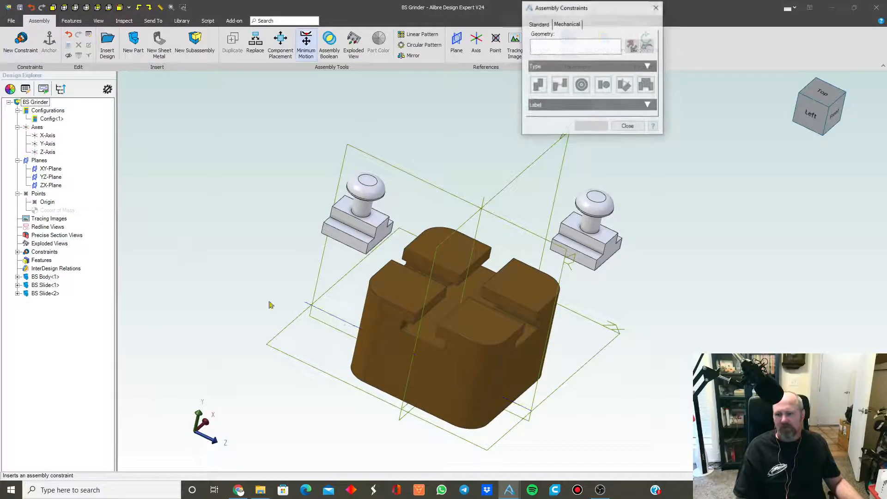
click(425, 330)
middle_drag(278, 315, 290, 260)
click(340, 242)
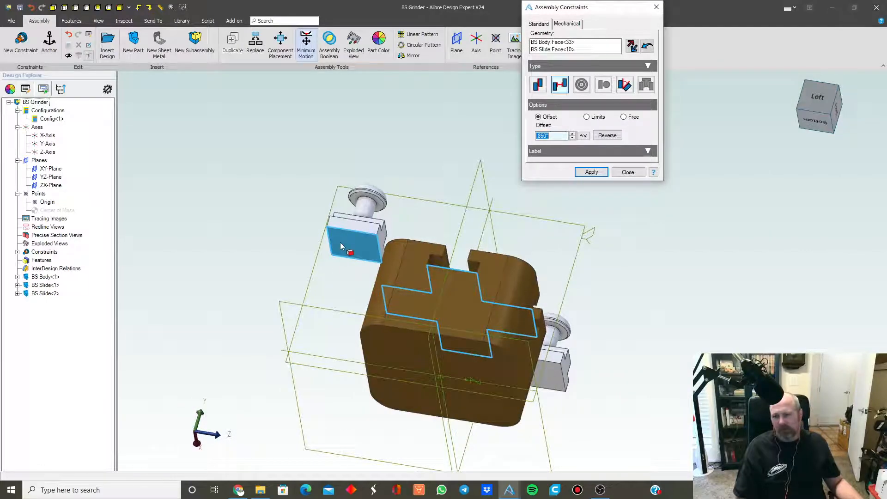
click(538, 85)
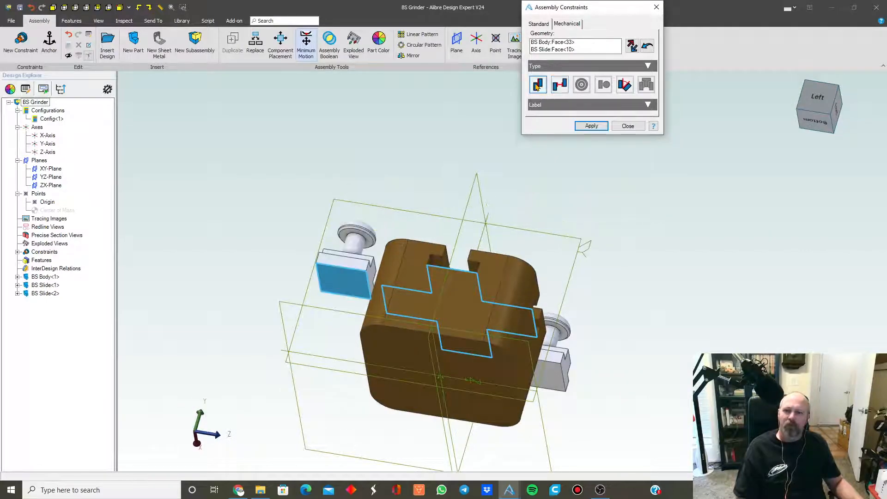
click(591, 126)
- Align the bottom face of the second BS Slide with the floor of the body's cross slot
click(550, 373)
right_drag(608, 303, 514, 327)
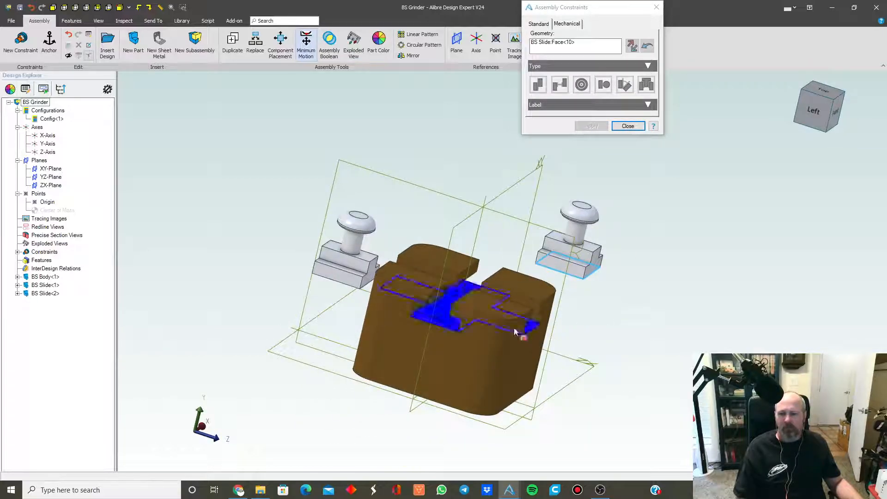
click(445, 315)
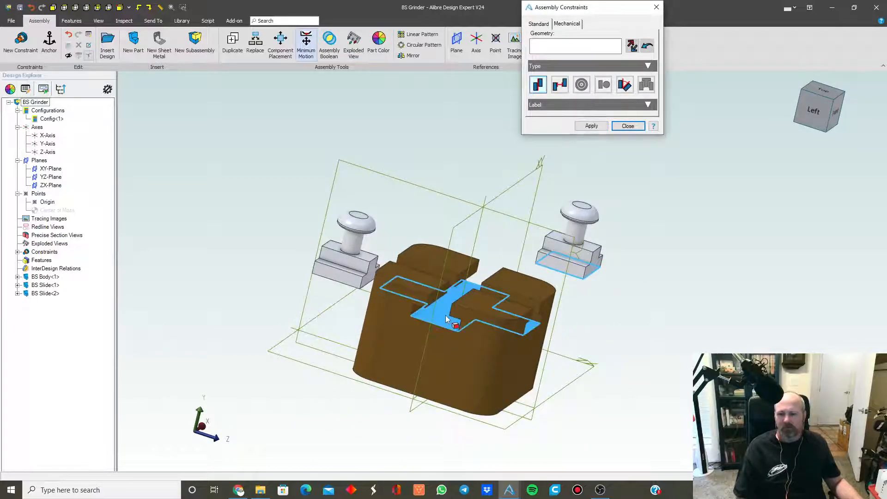
click(591, 126)
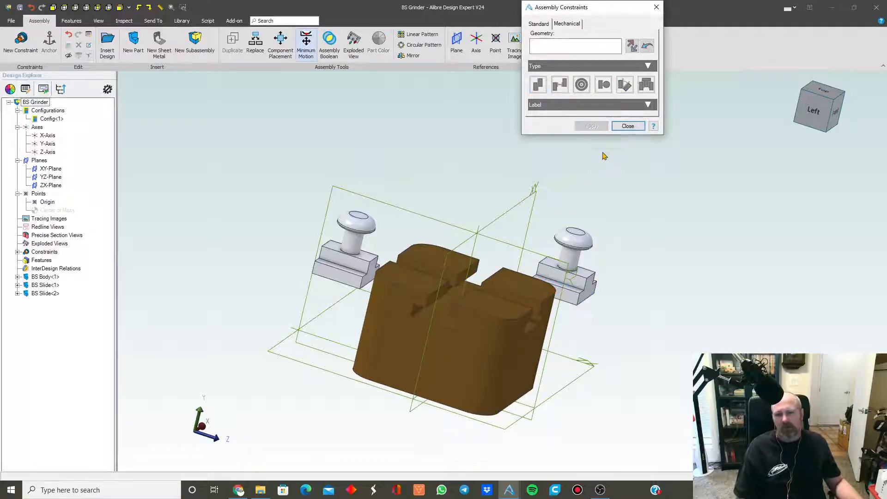
- Align the first slide's lower side face with the side wall of the body's left slot, flipping the alignment so it sits in the slot
right_drag(422, 307, 424, 300)
click(422, 311)
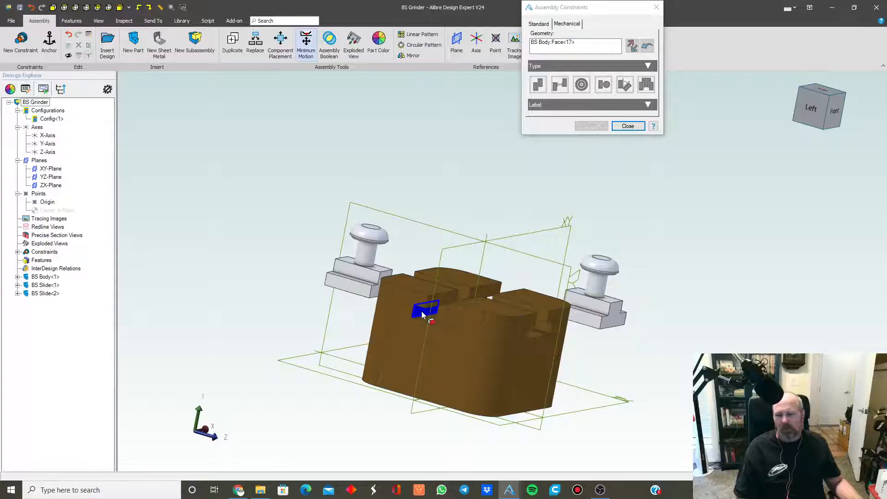
click(348, 287)
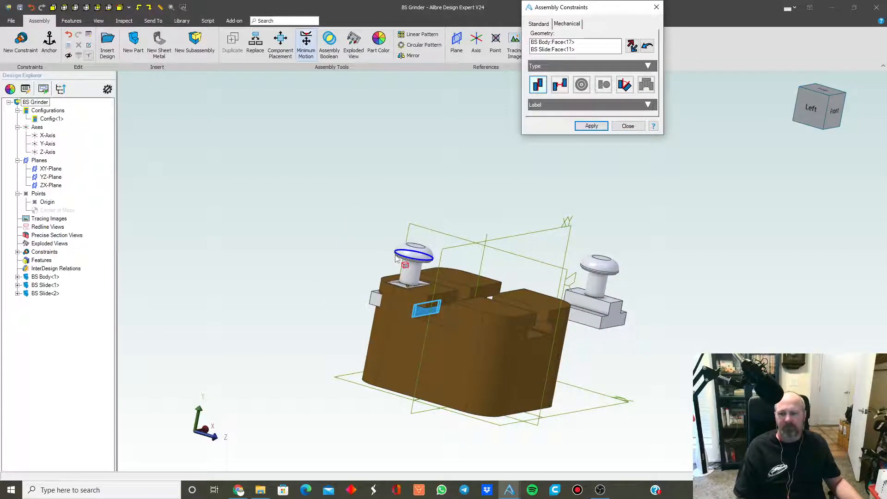
drag(415, 257, 373, 283)
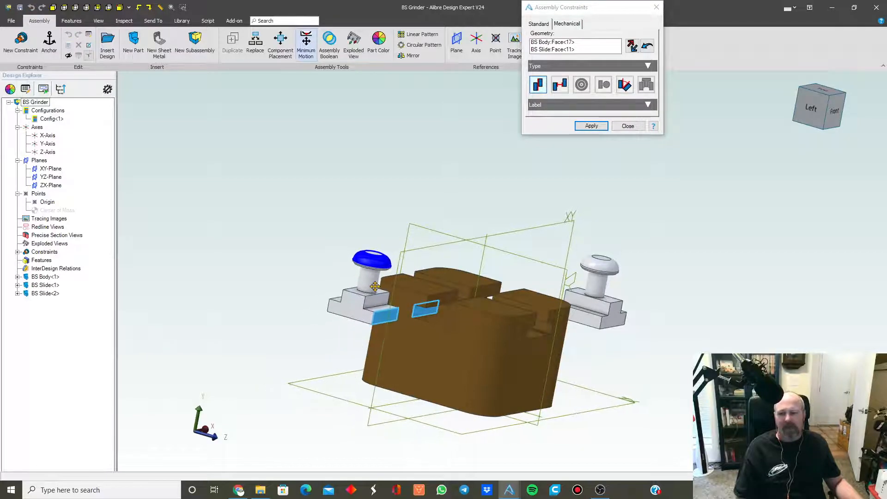
click(810, 116)
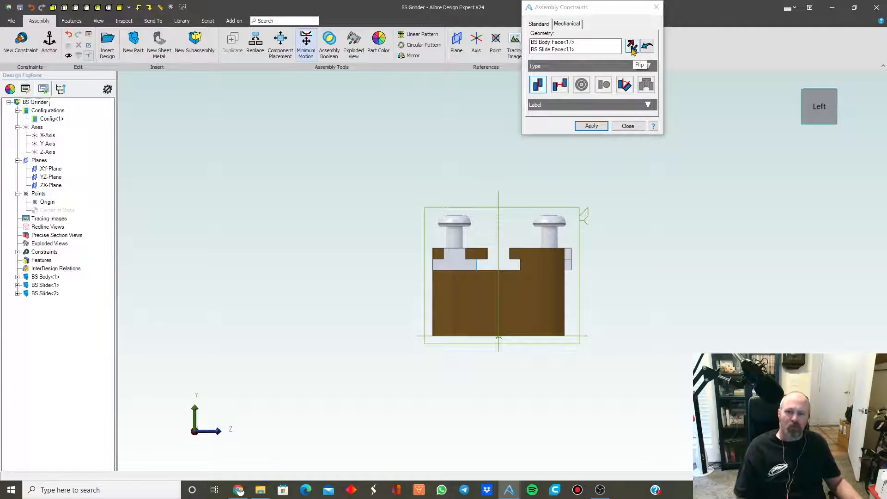
click(632, 45)
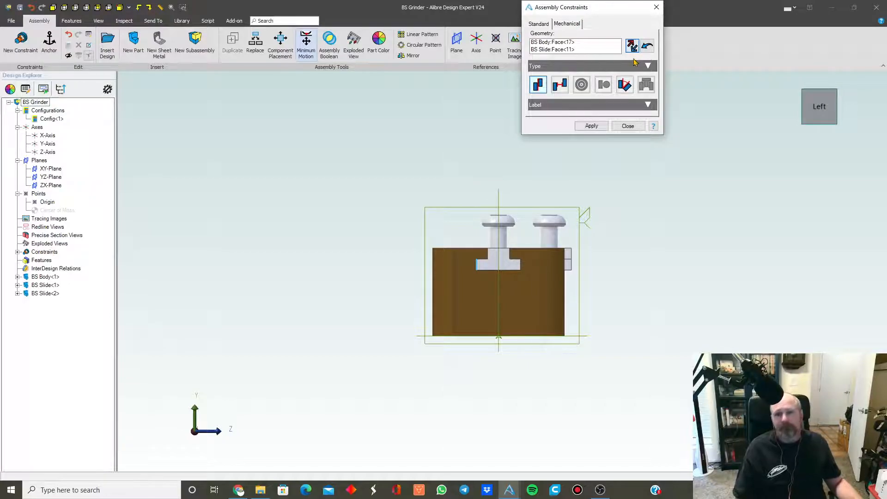
click(592, 125)
middle_drag(578, 190, 563, 218)
click(605, 251)
mouse_move(601, 252)
middle_down()
mouse_move(536, 263)
mouse_move(540, 280)
middle_up()
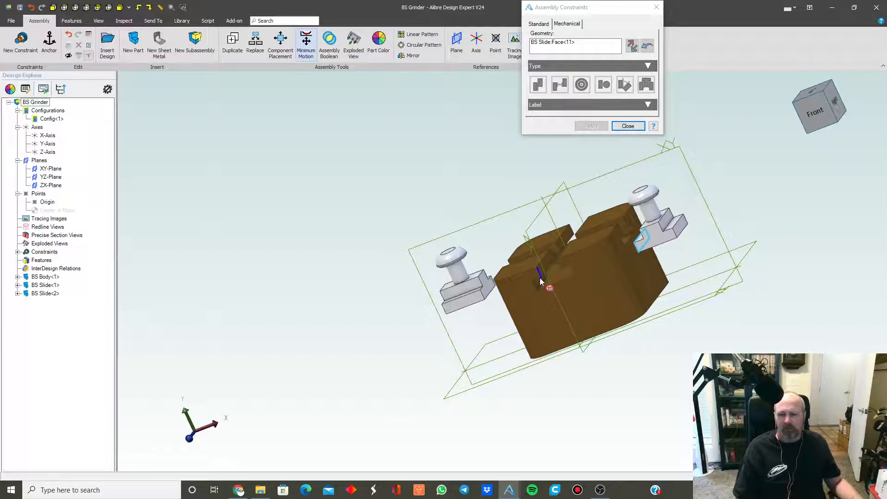
click(540, 283)
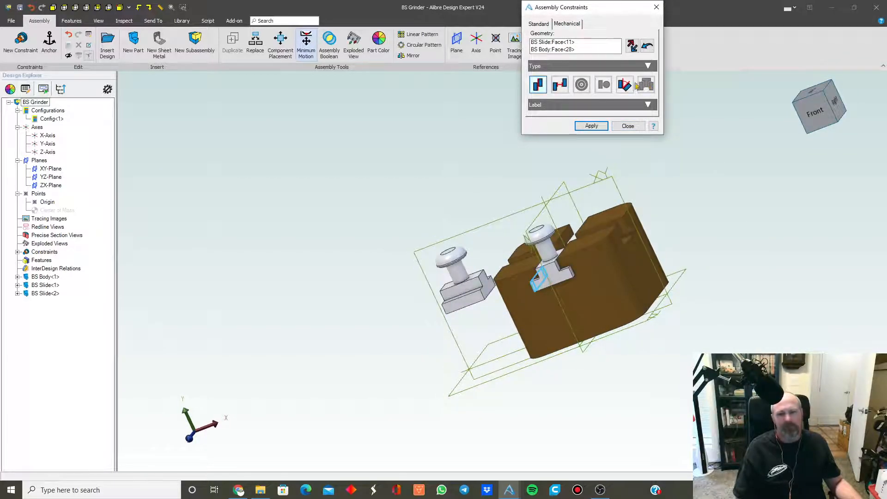
click(647, 48)
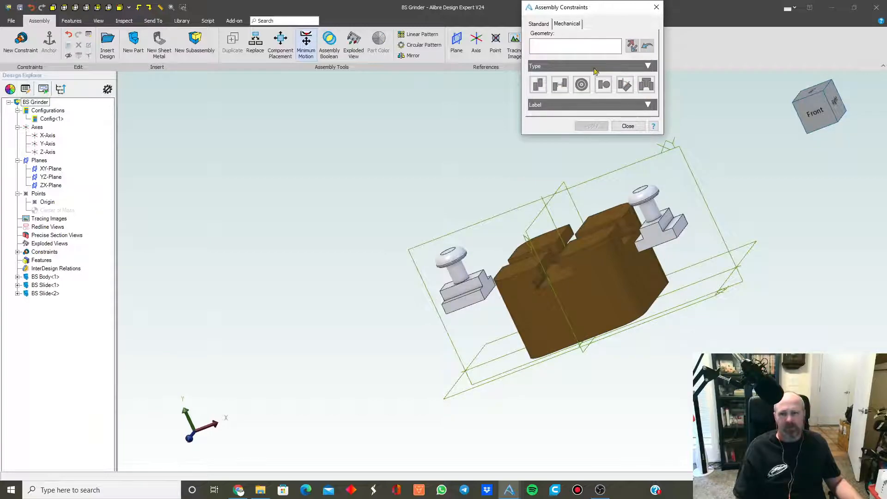
- Align the second slide's lower side face with the side wall of the body's front slot and finish adding constraints
click(539, 281)
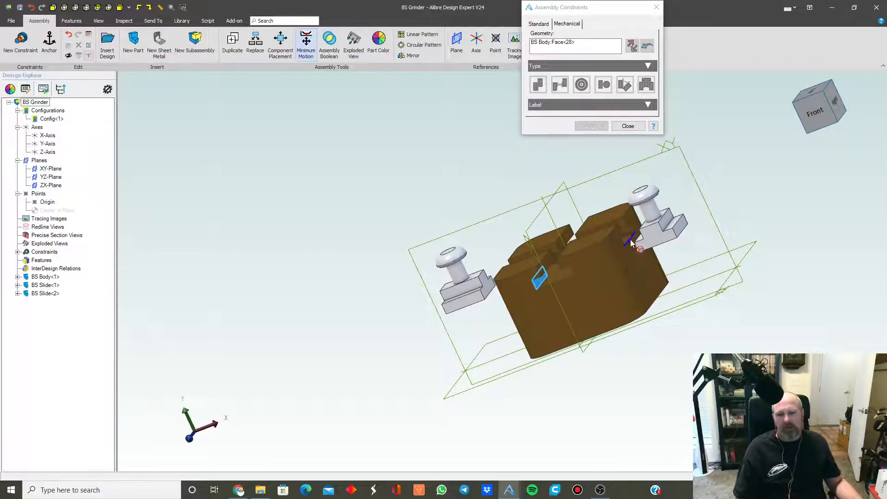
click(631, 240)
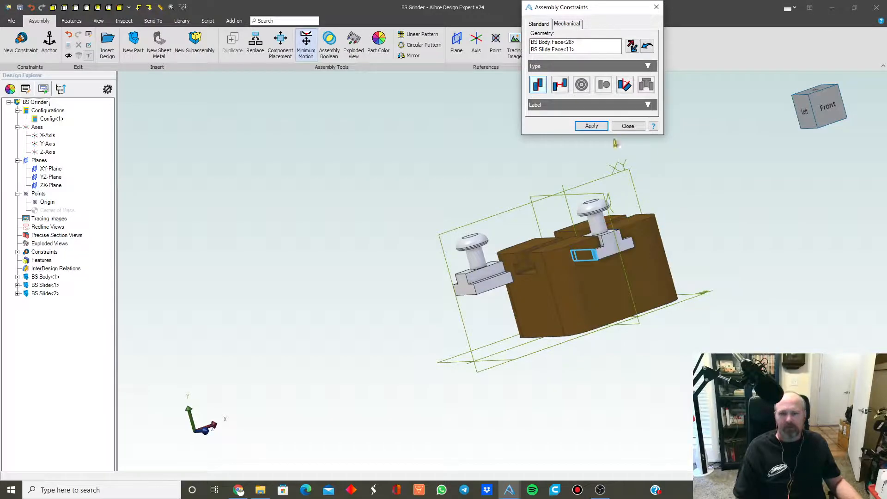
click(591, 126)
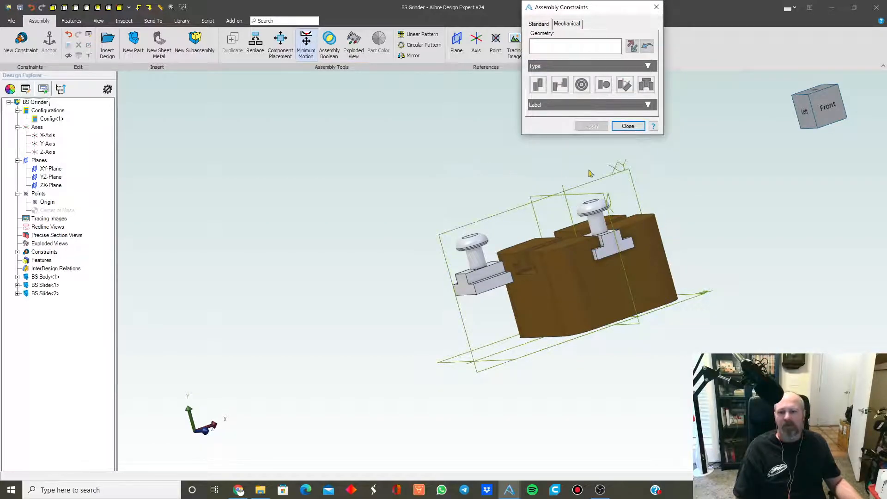
click(630, 127)
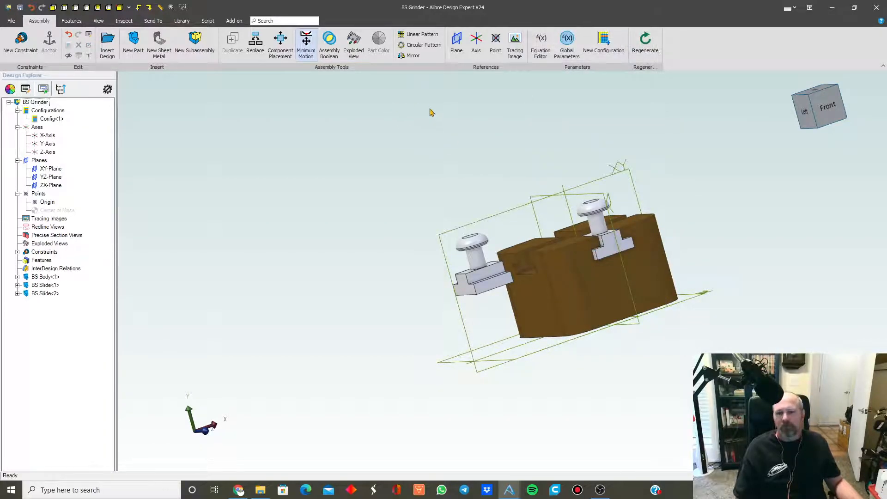
- Move both slides along their T-slots so one sits in the body's left slot and the other in its rear slot
click(818, 100)
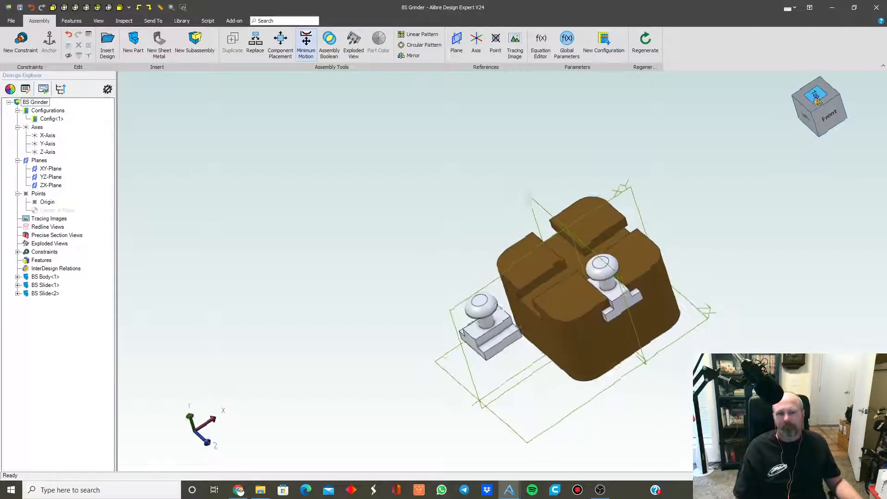
drag(501, 220, 457, 231)
drag(491, 375, 491, 288)
middle_drag(467, 241, 456, 218)
drag(456, 218, 444, 222)
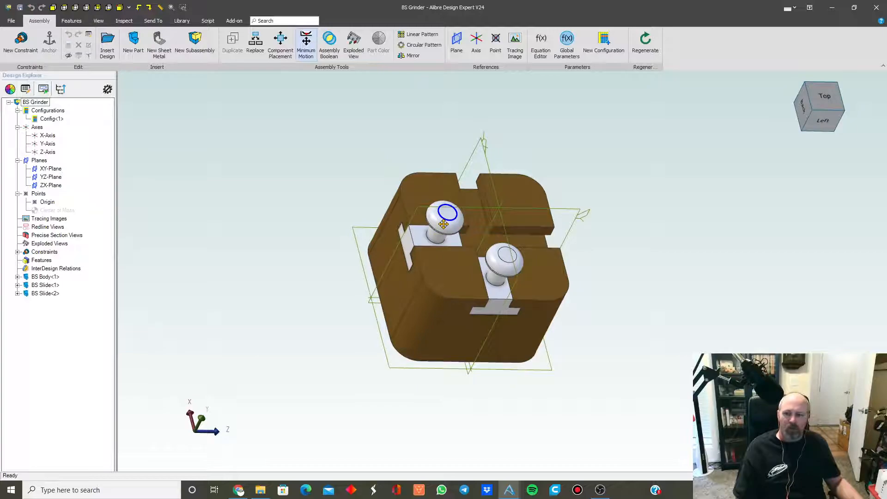
middle_drag(491, 323, 490, 308)
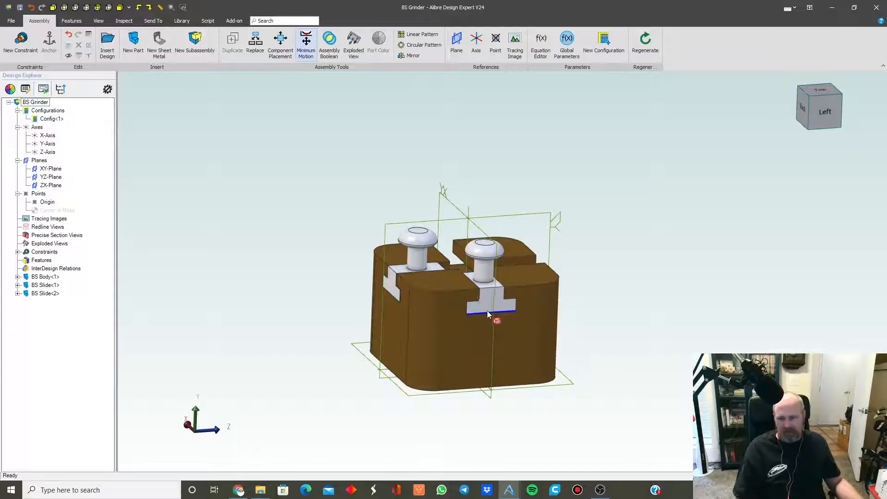
click(471, 249)
key(m)
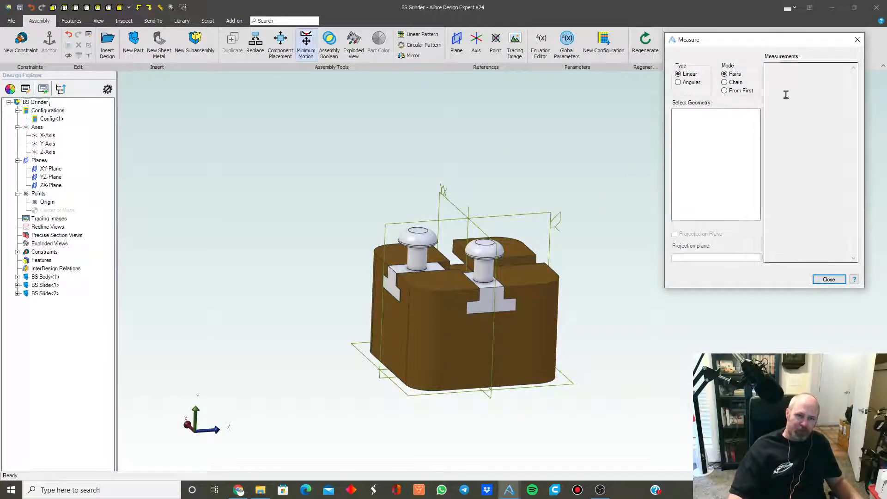
click(828, 279)
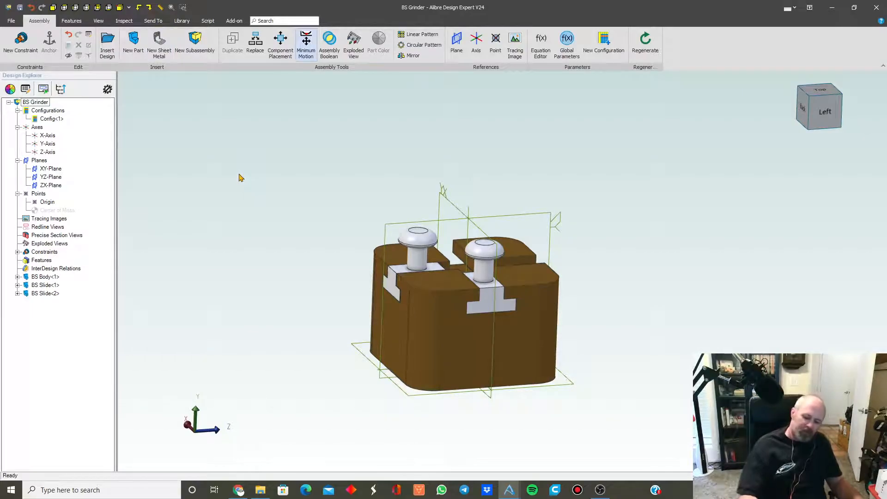
key(super+d)
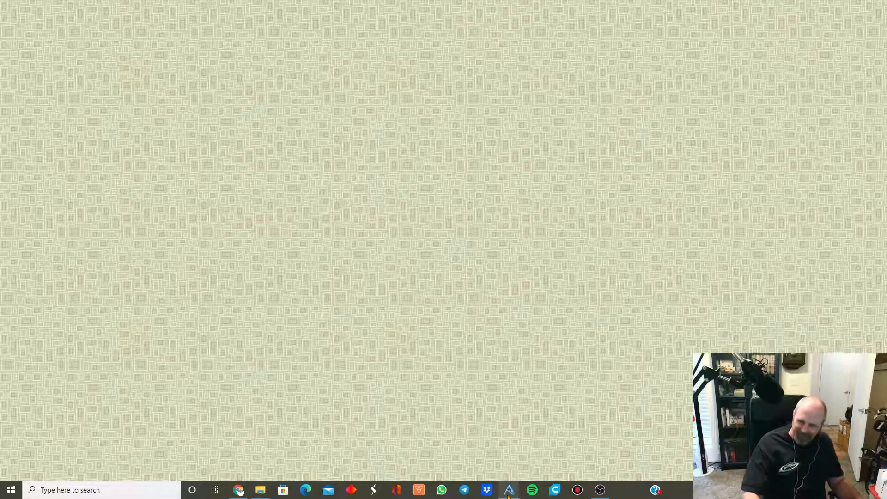
mouse_move(509, 495)
click(547, 453)
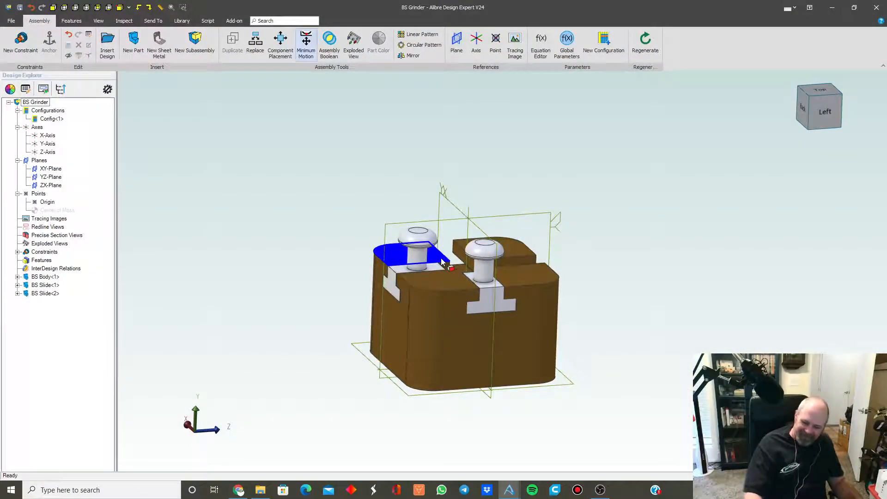
- Measure the linear distance between the cylindrical posts of the two slides
click(441, 262)
key(m)
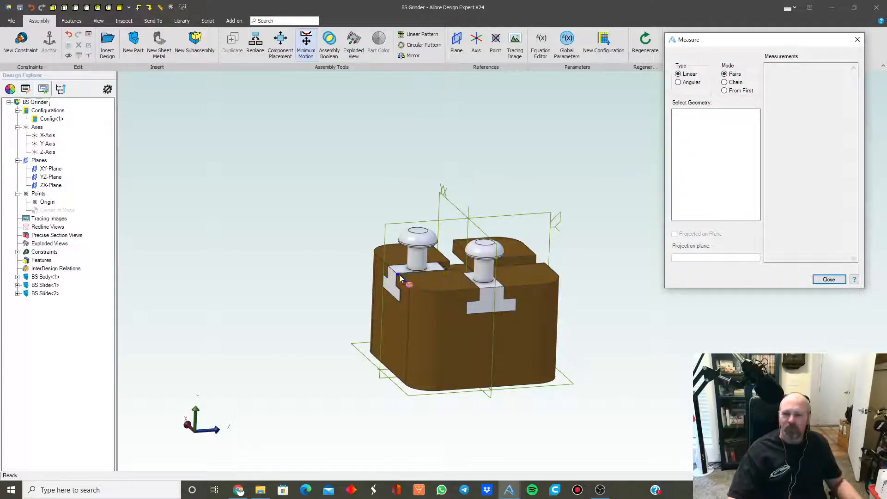
click(410, 257)
click(480, 276)
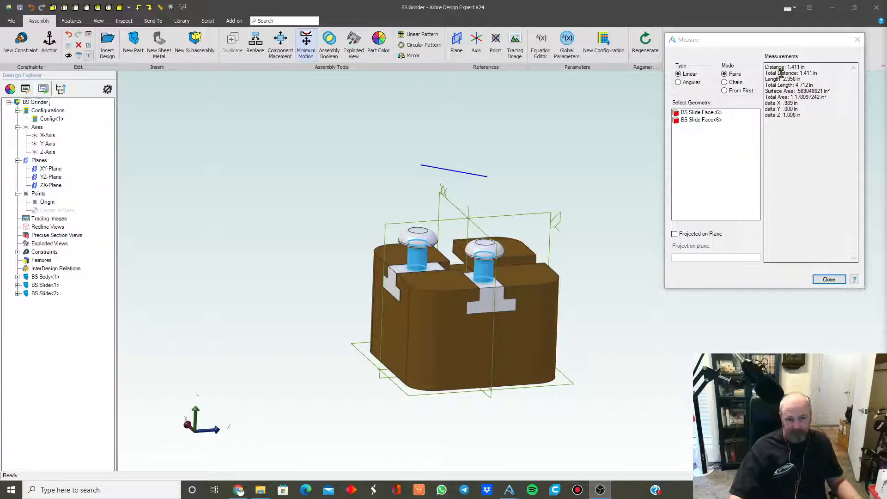
click(828, 279)
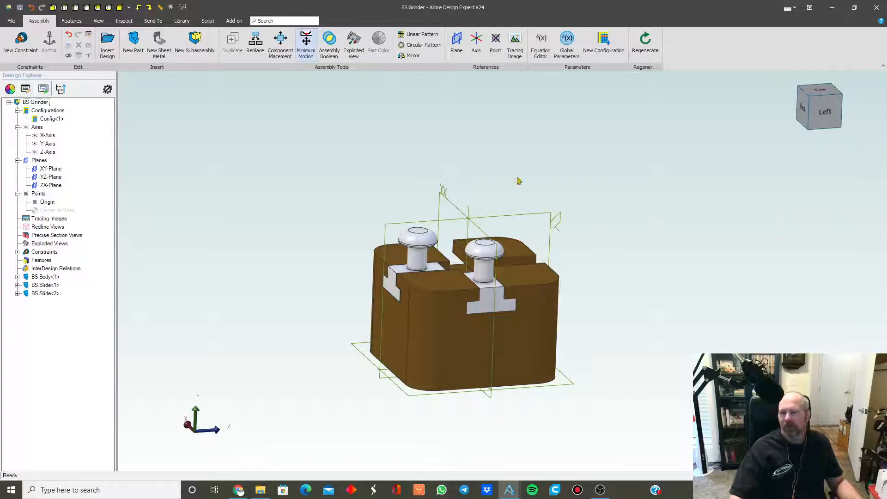
- Create a new part in the assembly and start a 2D sketch on the top face of the left slot's slide, viewed face-on
click(119, 8)
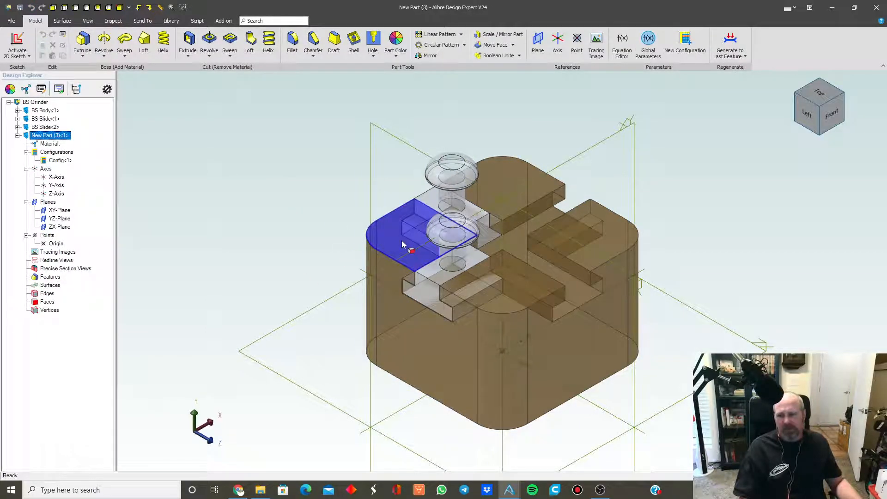
click(432, 278)
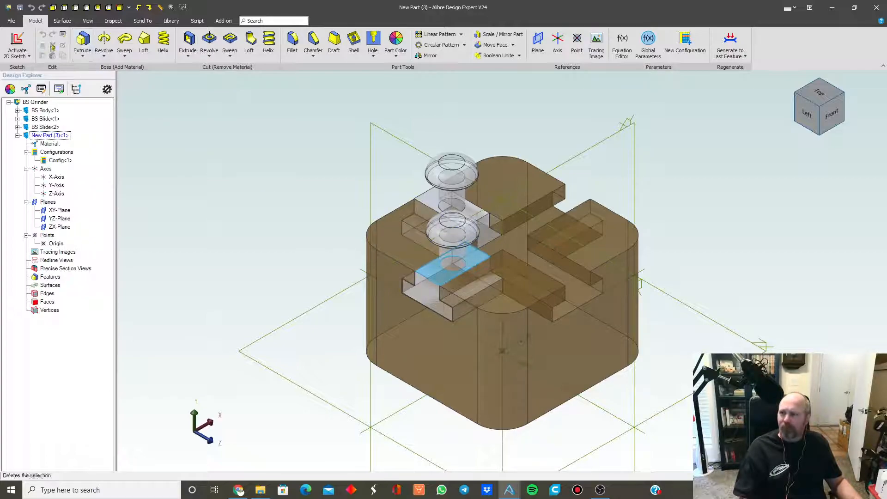
click(20, 44)
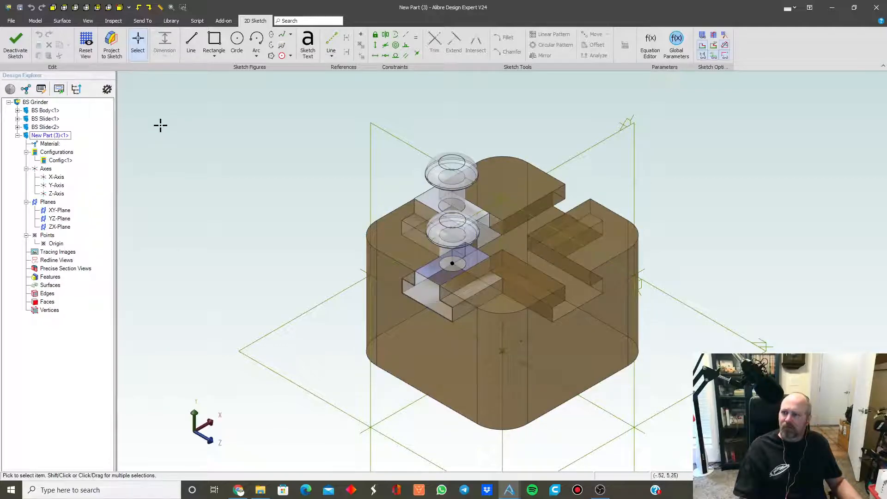
click(86, 44)
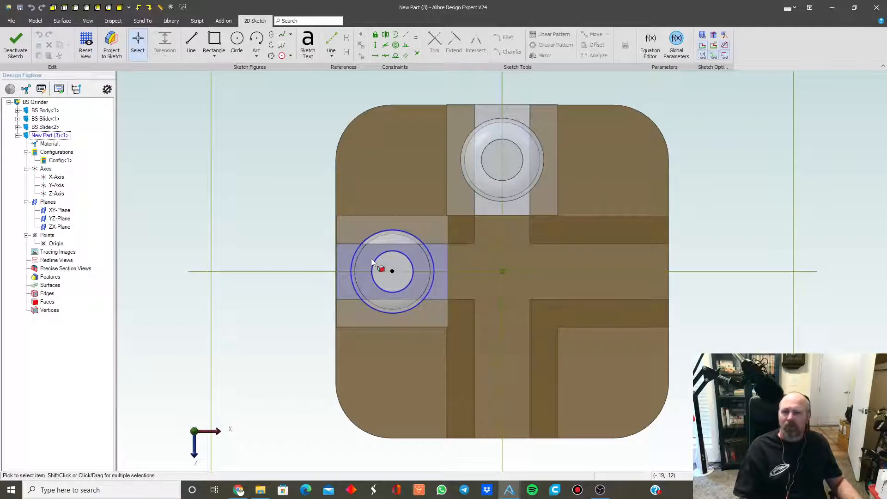
- Exit the new part's empty sketch and show the assembly in an isometric view
scroll(651, 231, down, 3)
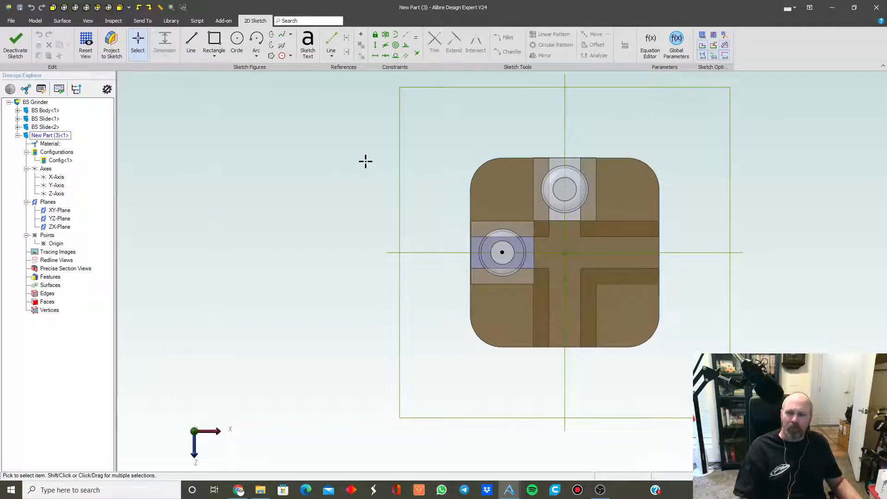
click(13, 41)
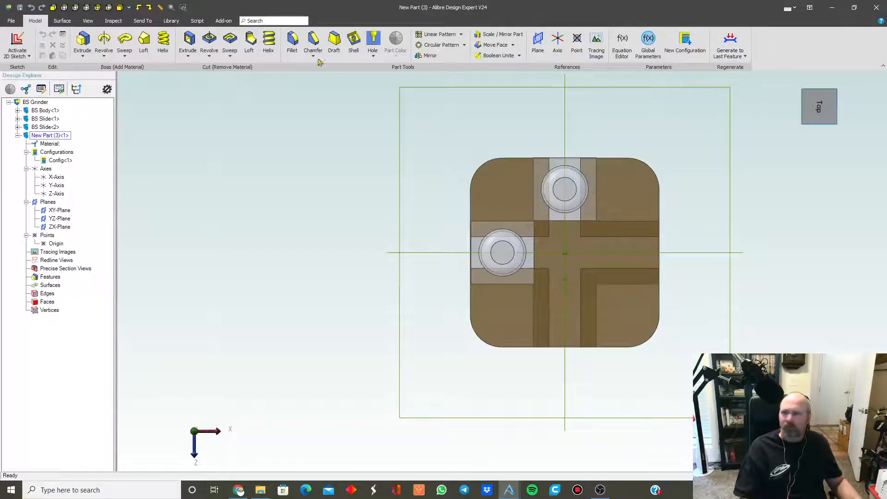
click(127, 8)
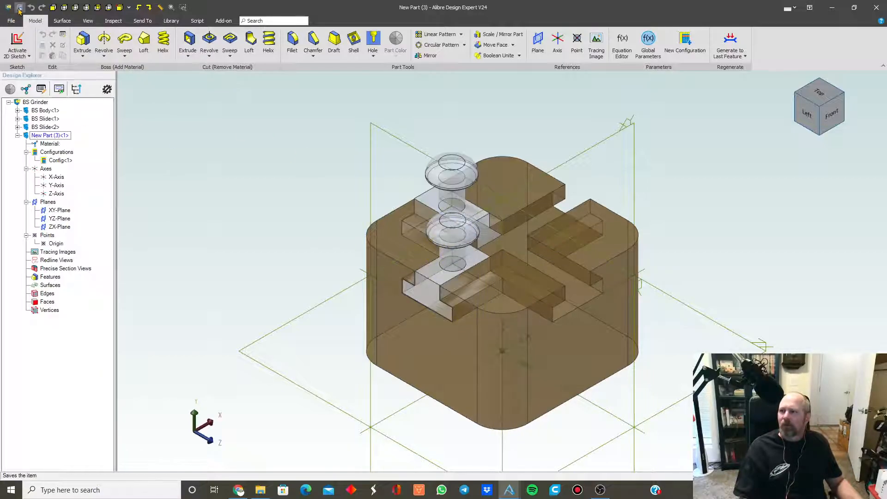
- Save the assembly with the new part's file named TEMP REMOVE
key(ctrl+s)
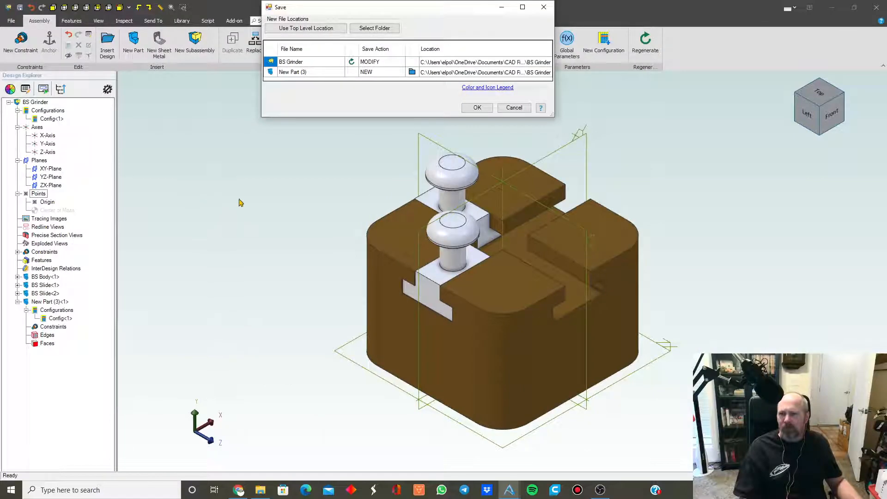
click(317, 73)
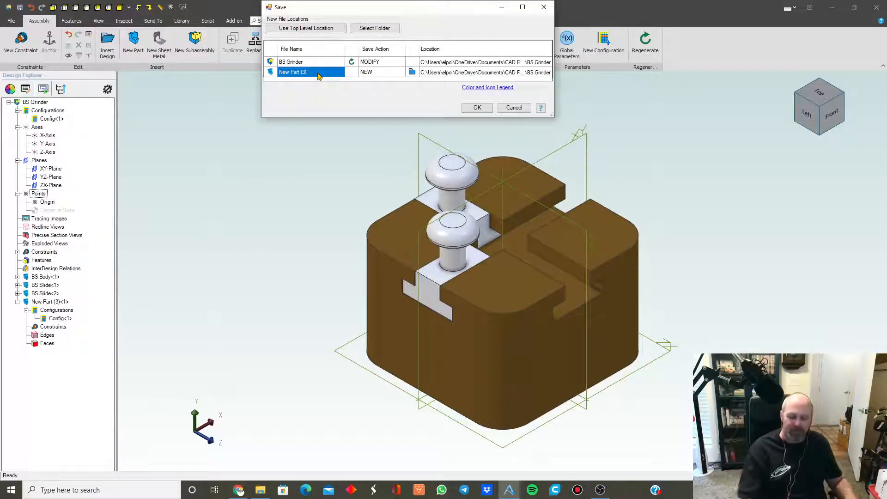
text(TEMP)
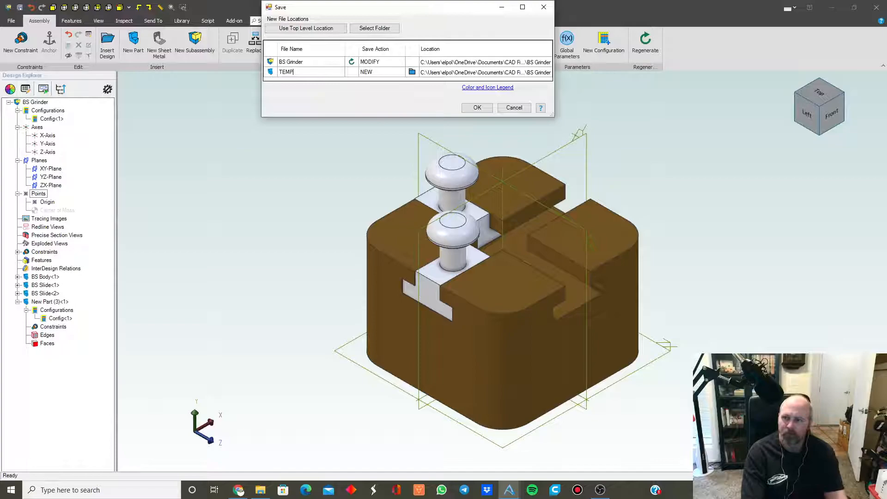
key(Return)
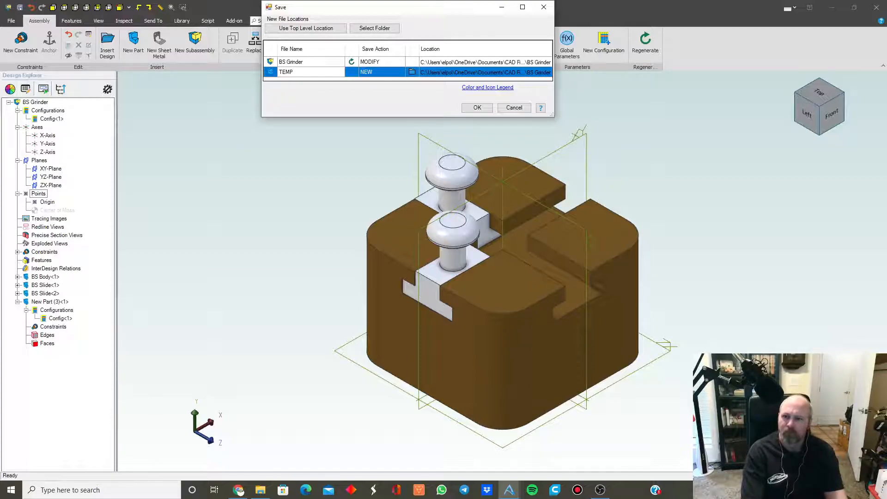
text(VE)
key(Return)
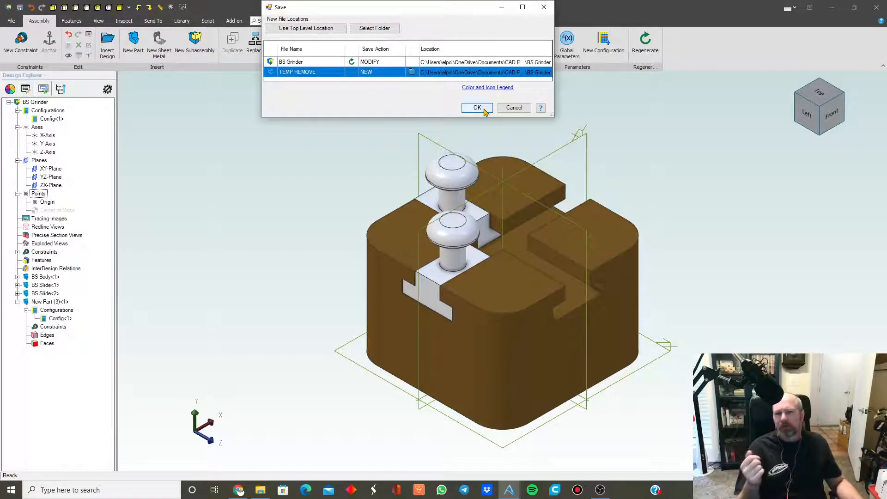
click(477, 107)
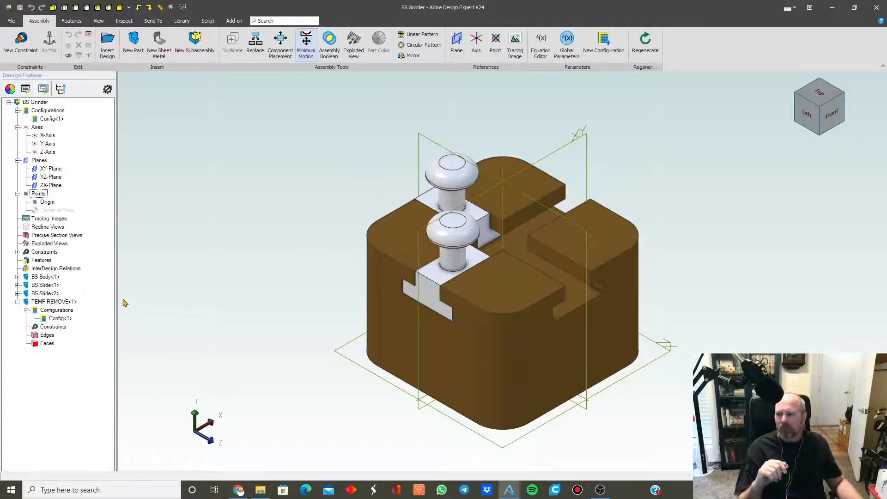
- Delete the TEMP REMOVE part from the assembly and its file from the BS Grinder folder
right_click(73, 303)
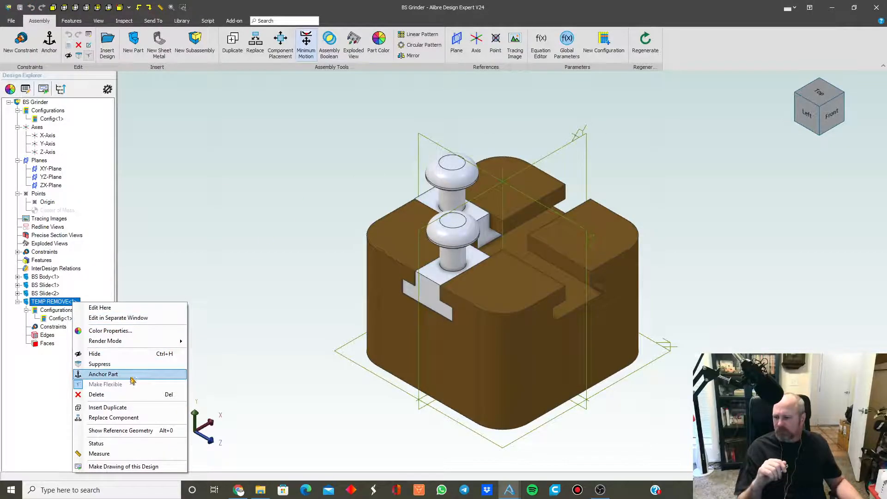
click(127, 396)
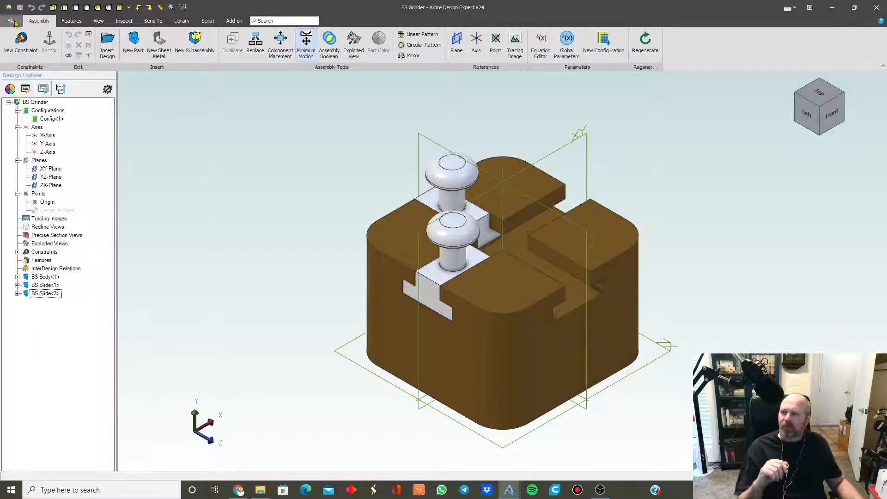
click(11, 21)
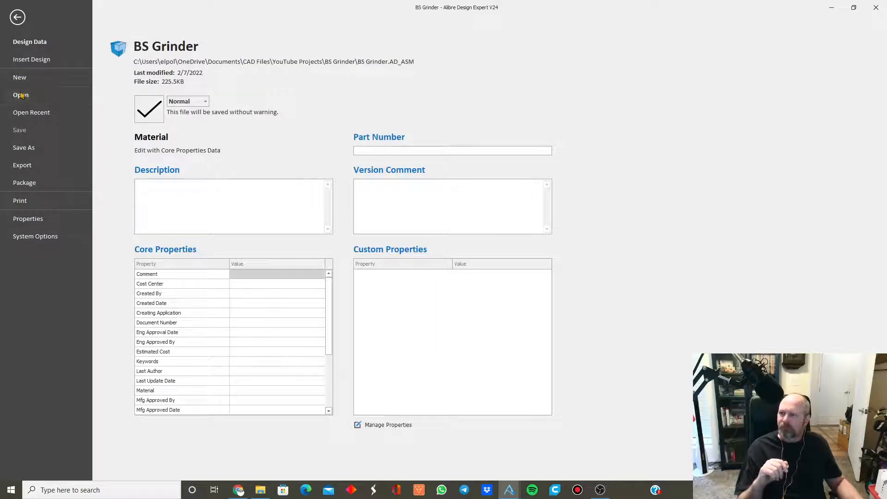
click(20, 95)
double_click(263, 188)
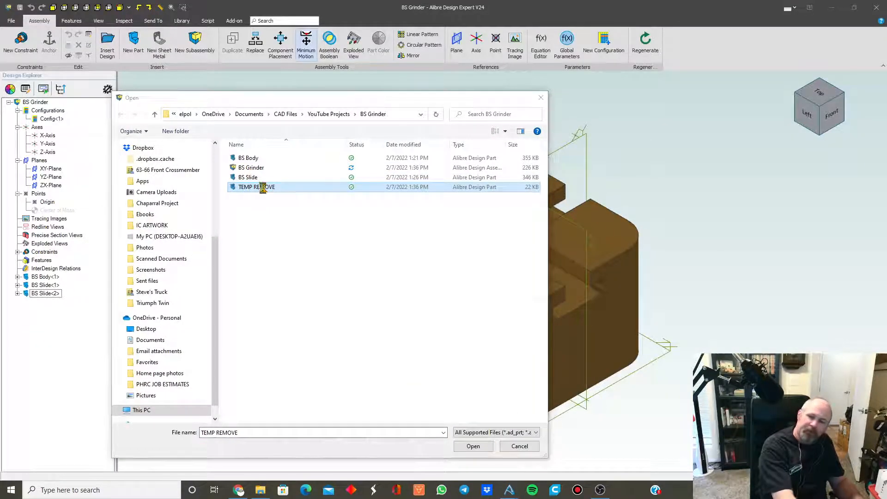
key(Delete)
click(475, 282)
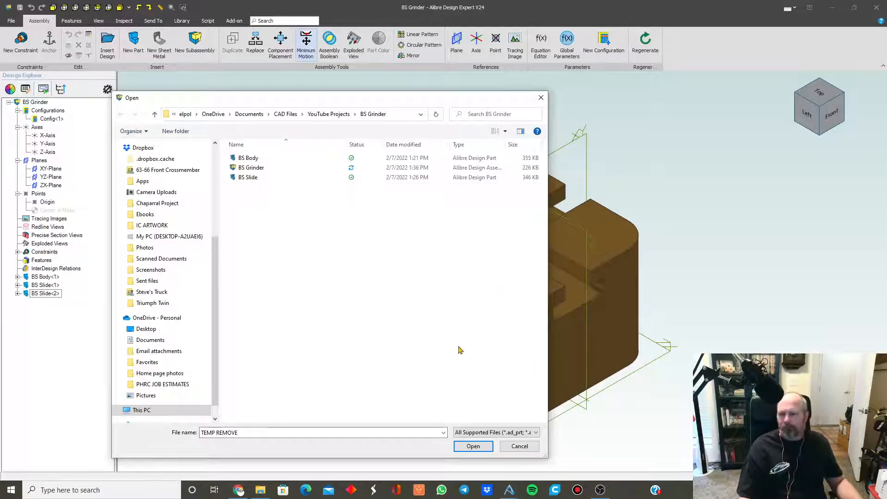
click(519, 445)
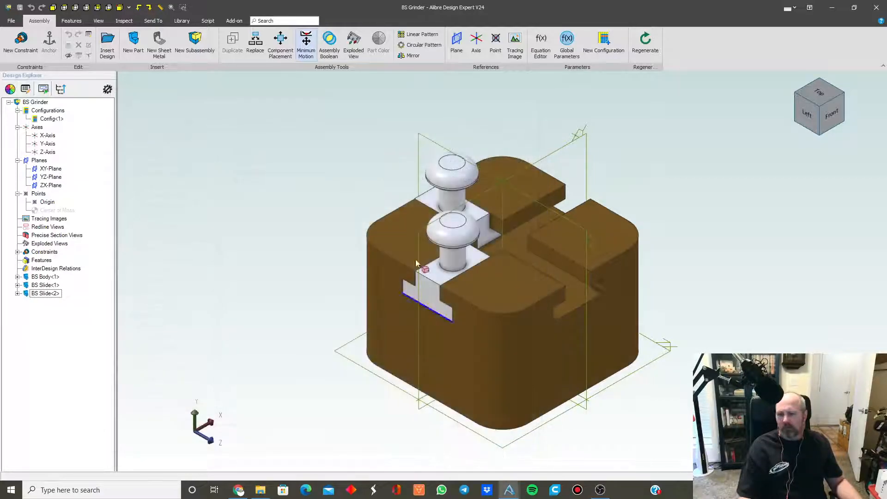
- Create a new standalone part and start a 2D sketch on its ZX-Plane, viewed face-on
click(12, 22)
click(37, 82)
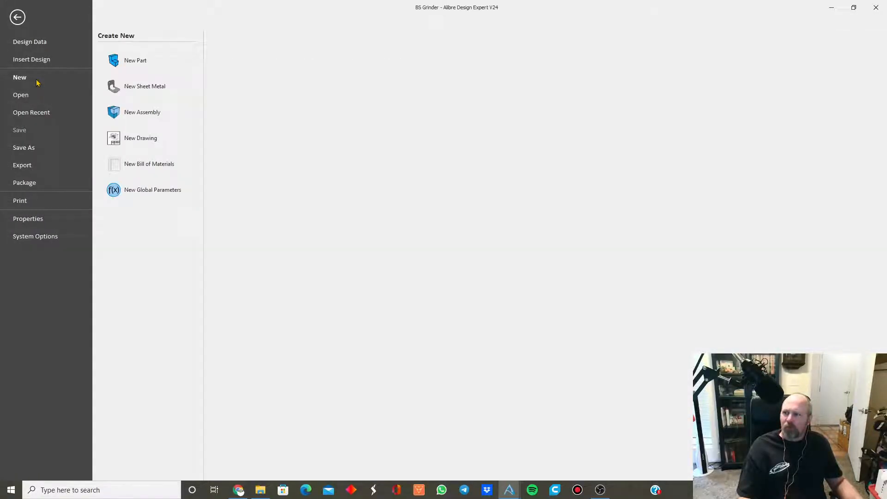
click(135, 62)
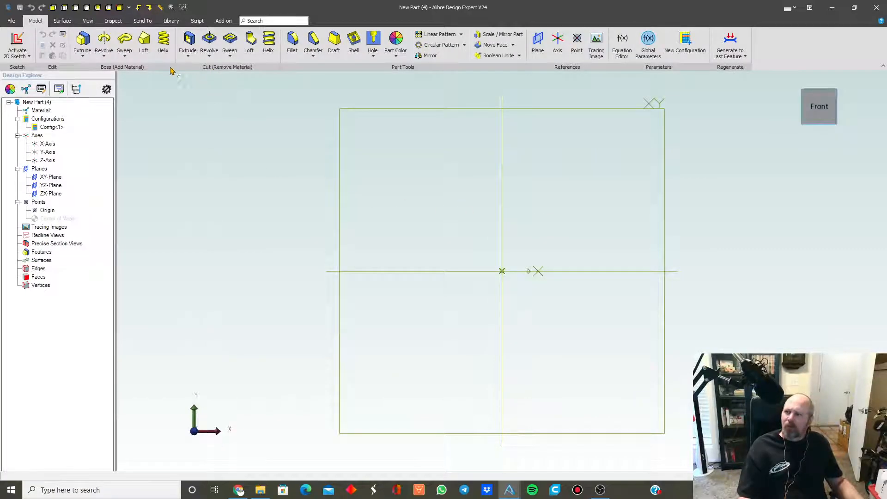
middle_drag(372, 176, 370, 180)
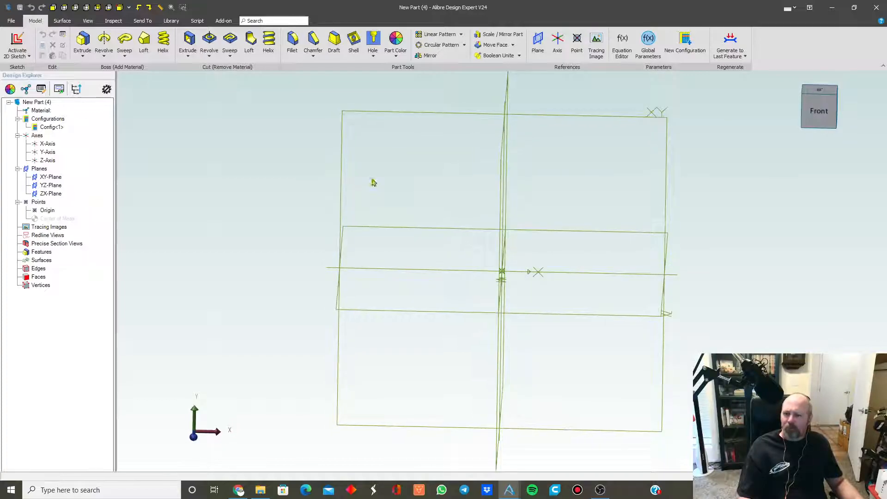
click(393, 229)
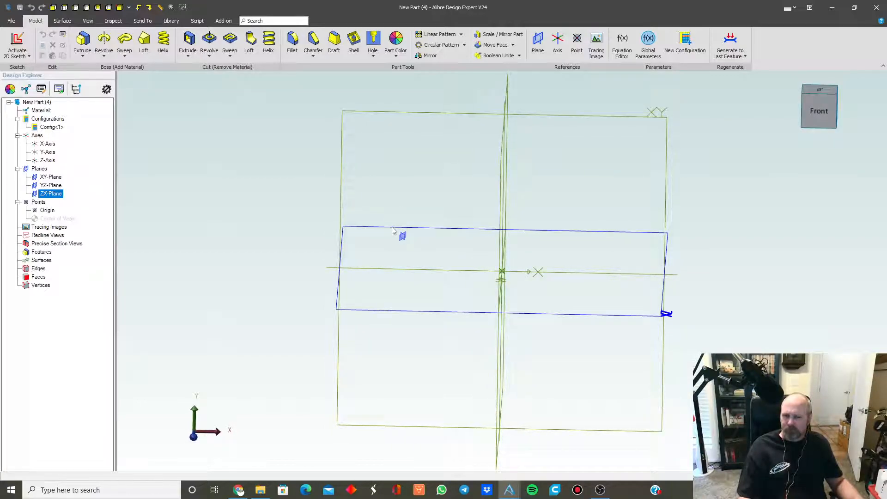
click(17, 39)
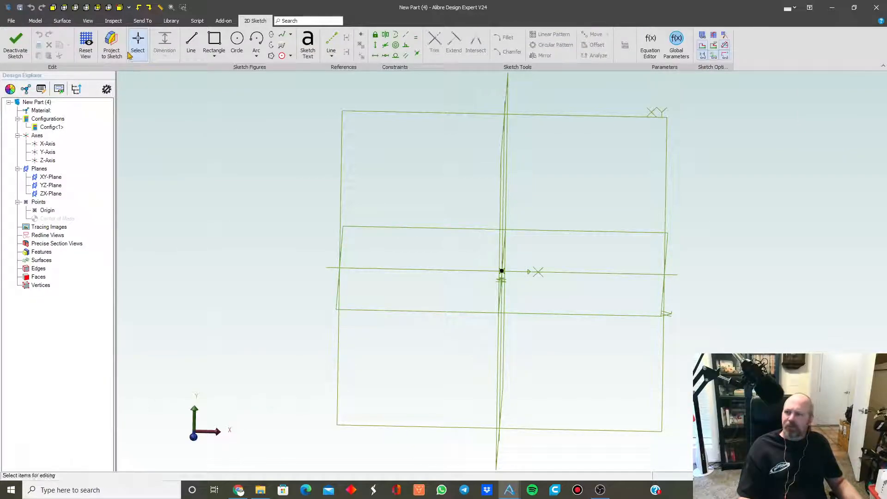
click(85, 42)
scroll(358, 257, down, 5)
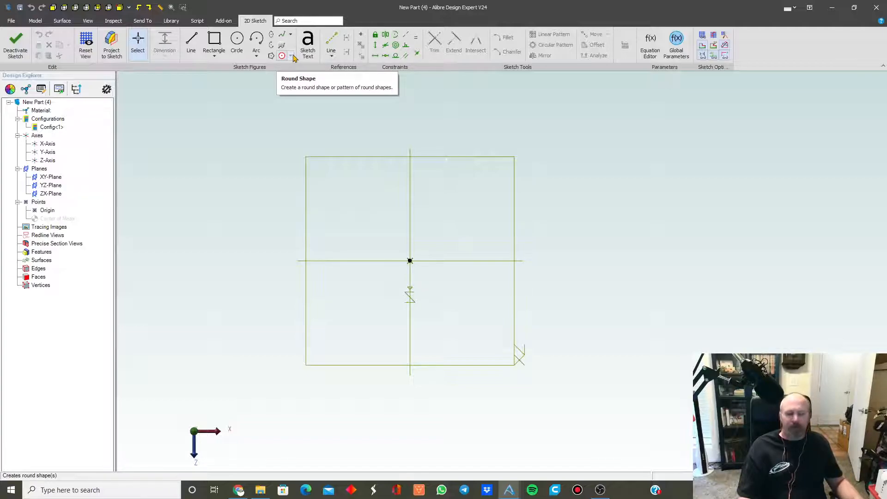
- Sketch a 6 in by 1 in horizontal obround shape and shift its centre slightly off the X axis toward the origin
click(291, 56)
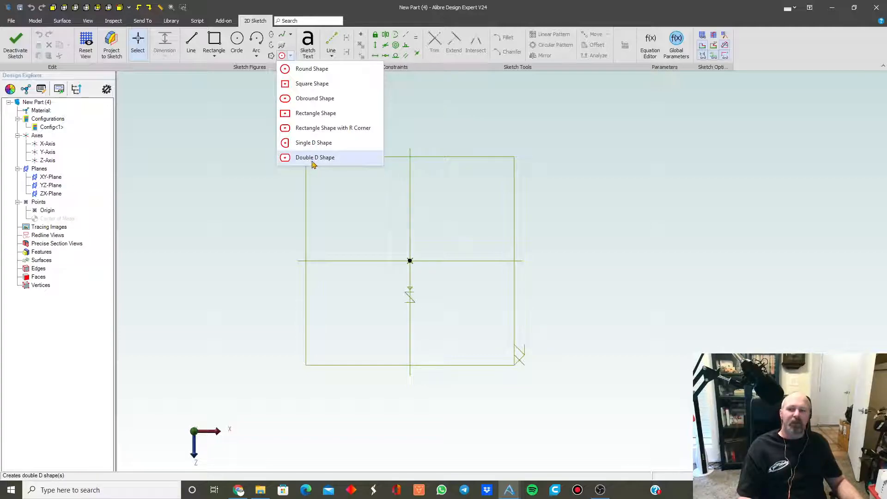
click(312, 98)
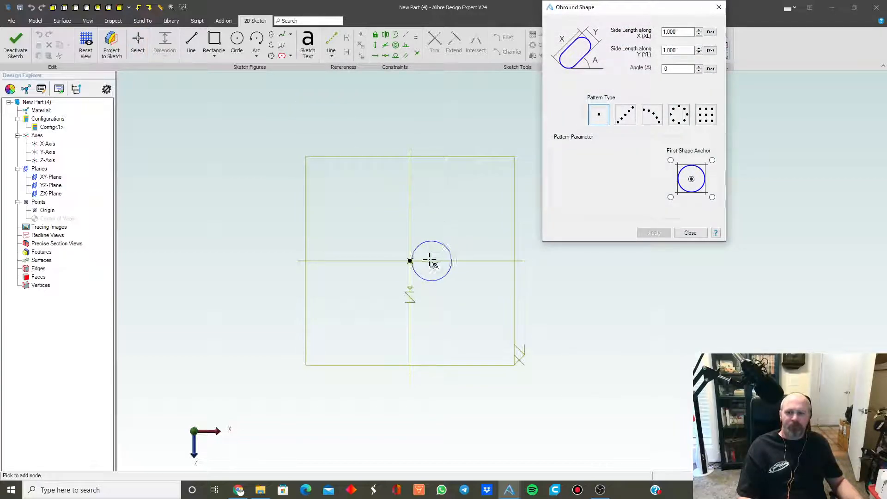
click(508, 261)
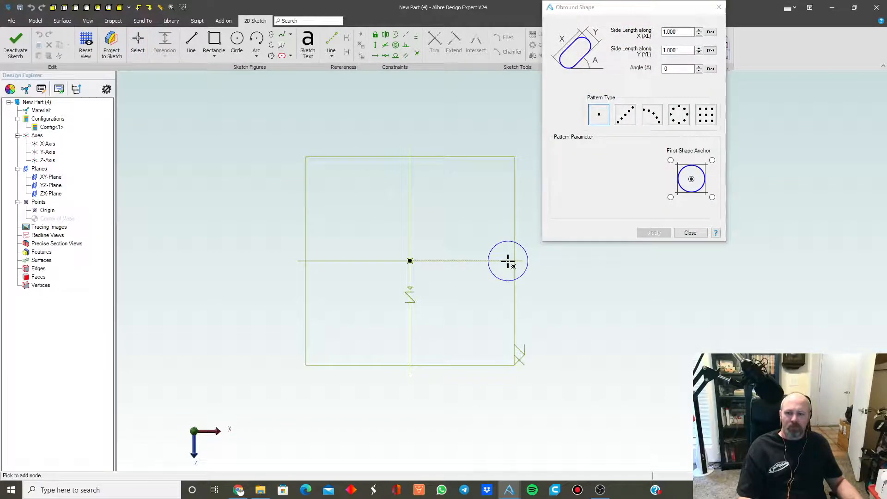
double_click(676, 31)
text(6)
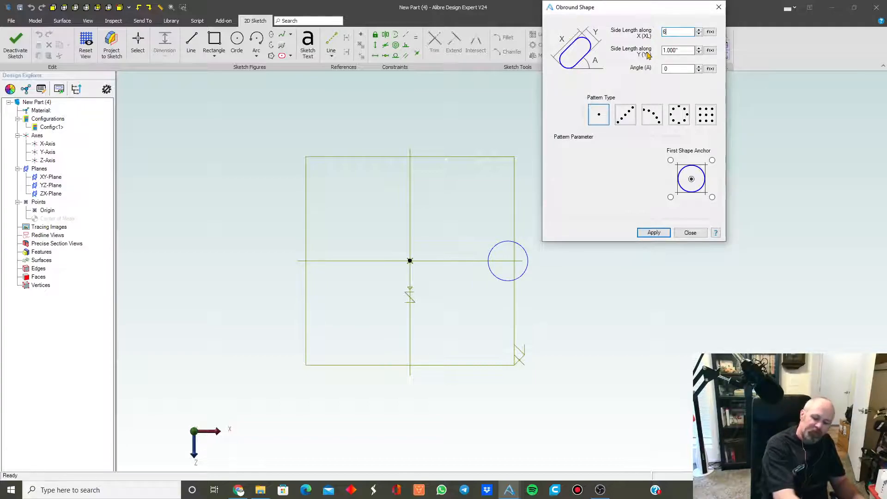
key(Tab)
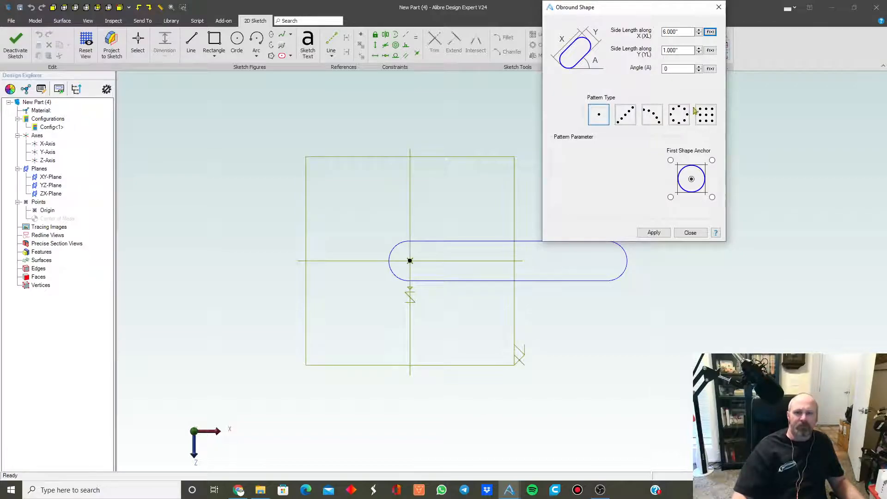
click(652, 232)
click(690, 232)
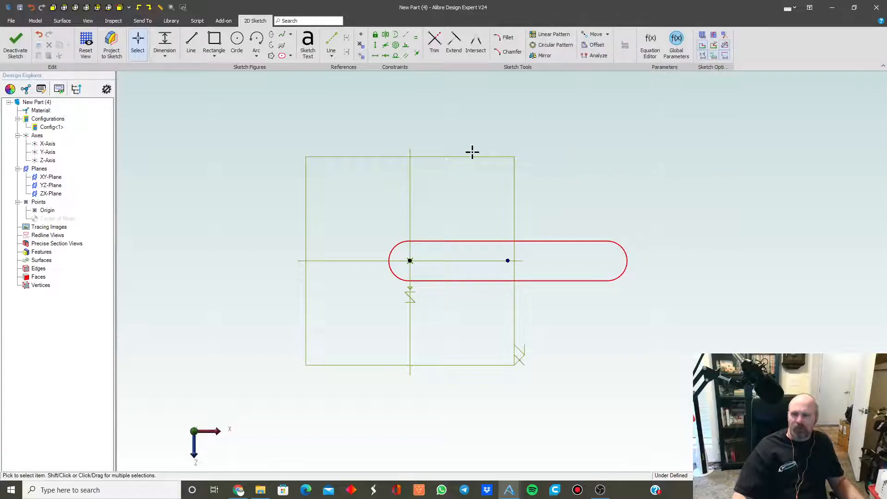
drag(508, 262, 482, 257)
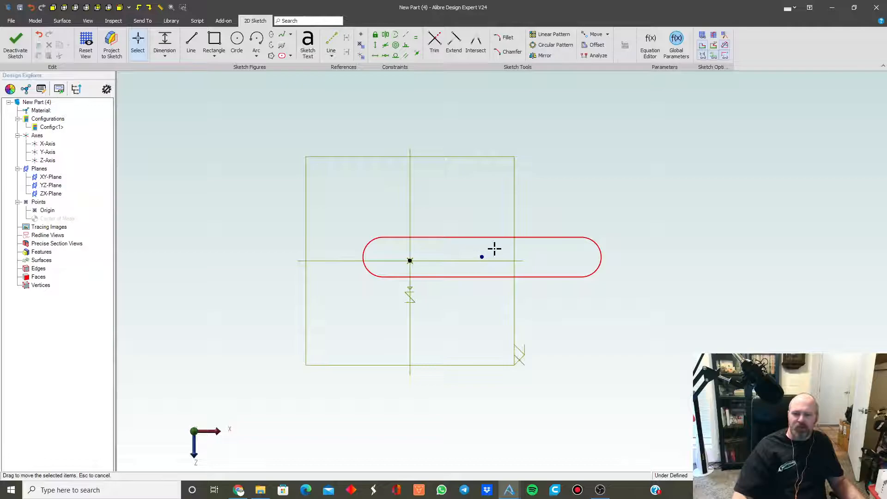
- Edit the obround to try different angles, finishing with the angle set back to 0
right_click(545, 237)
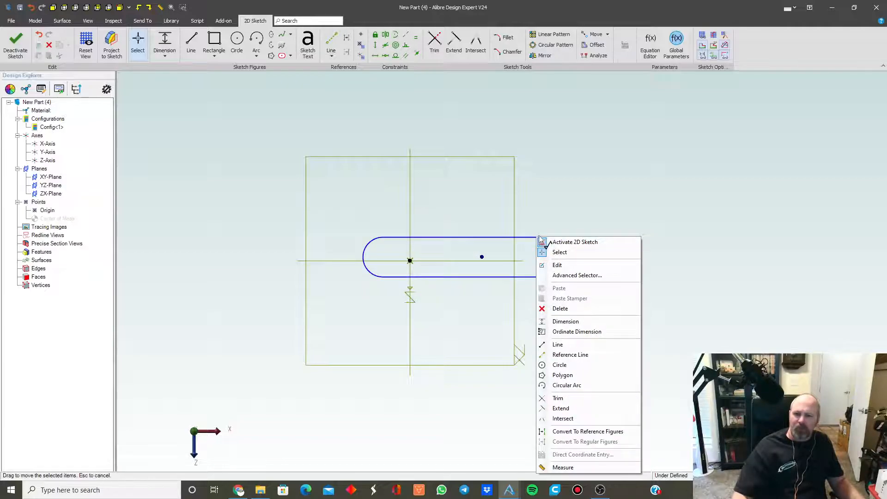
click(566, 265)
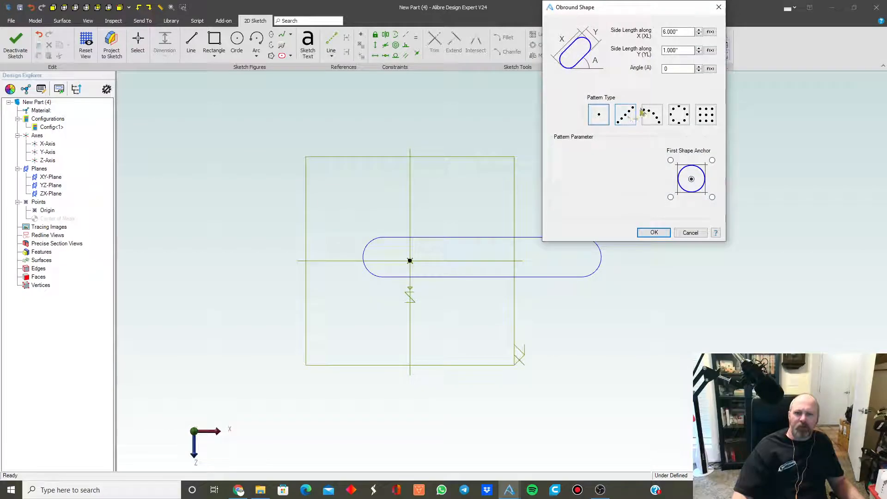
click(698, 71)
click(698, 70)
click(698, 70)
click(698, 70)
click(699, 67)
click(698, 67)
click(698, 67)
click(699, 67)
click(699, 67)
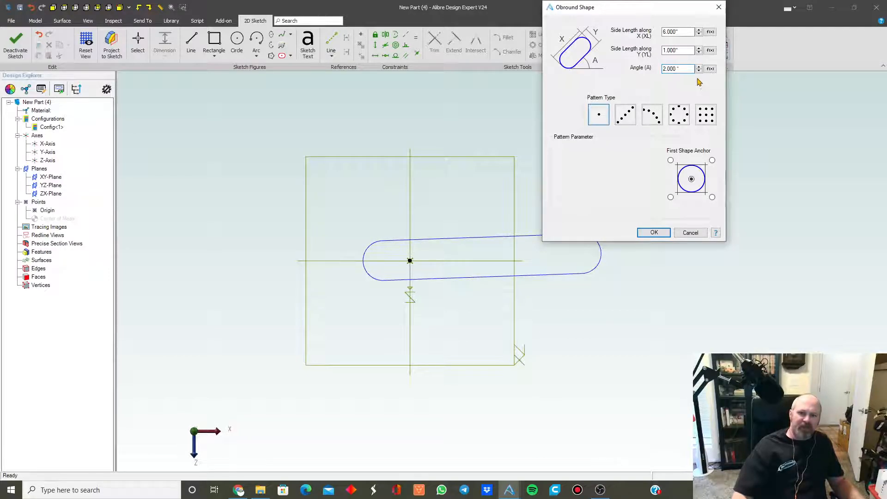
drag(688, 68, 642, 72)
text(0)
key(Tab)
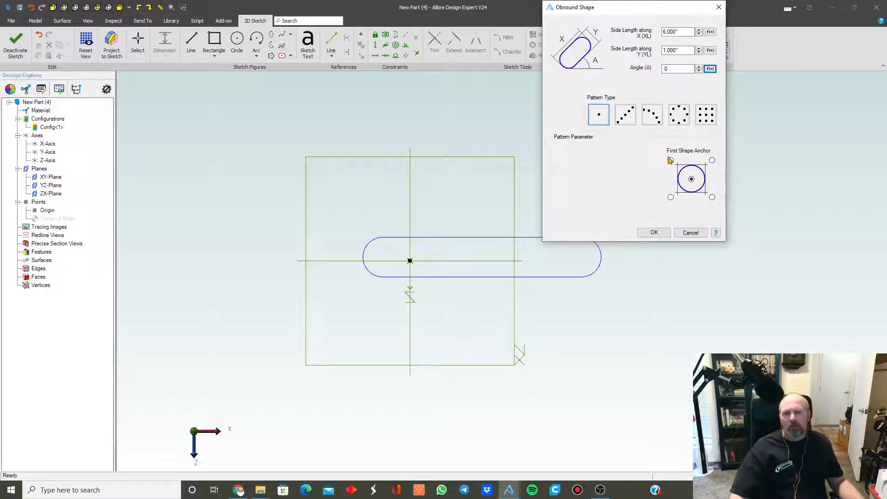
click(651, 232)
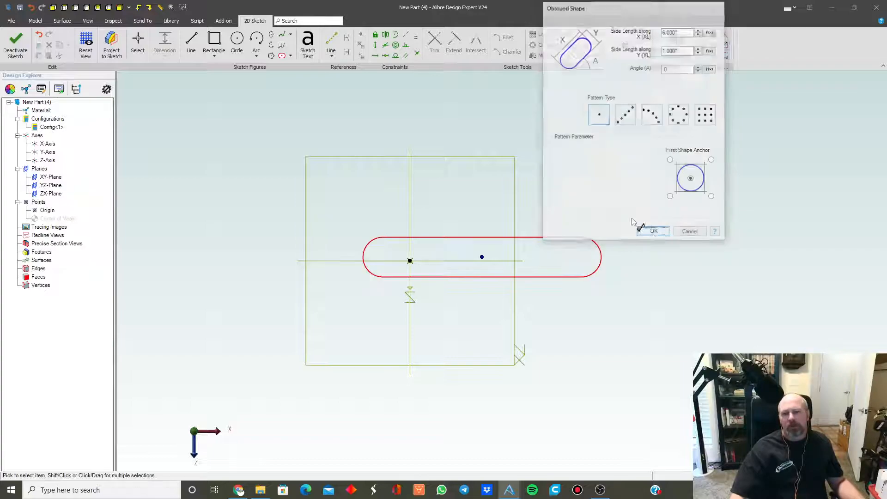
- Dimension the obround's centre point 2.5 in horizontally from the sketch's vertical axis
click(191, 40)
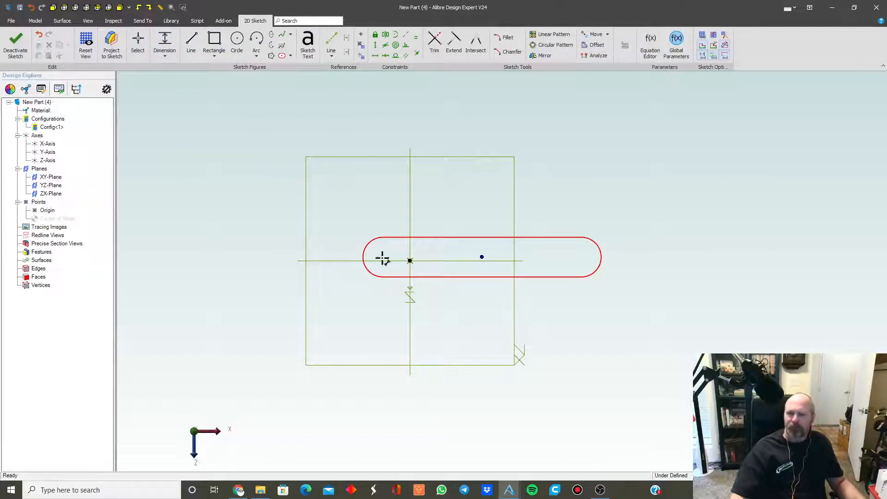
click(412, 215)
click(482, 256)
click(433, 165)
text(2.5)
key(Return)
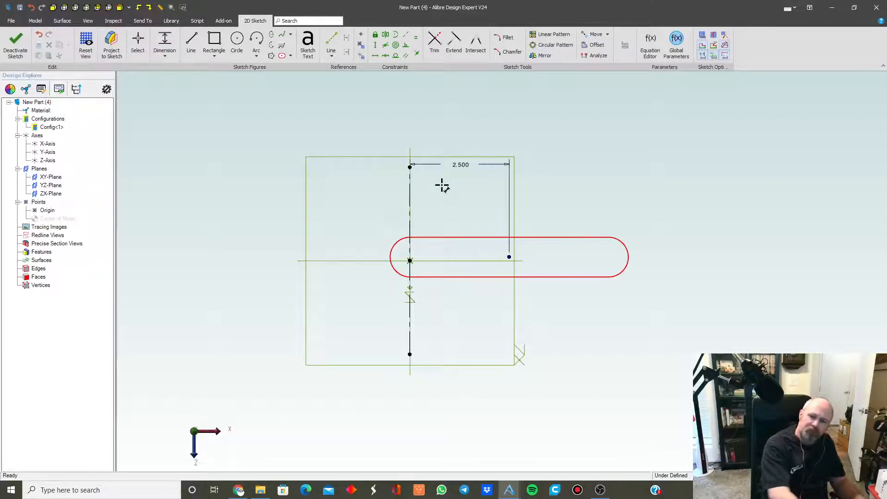
- Dimension the obround's centre point 0 in vertically from the X-Axis and place the dimension text clear of the shape
click(441, 263)
click(511, 258)
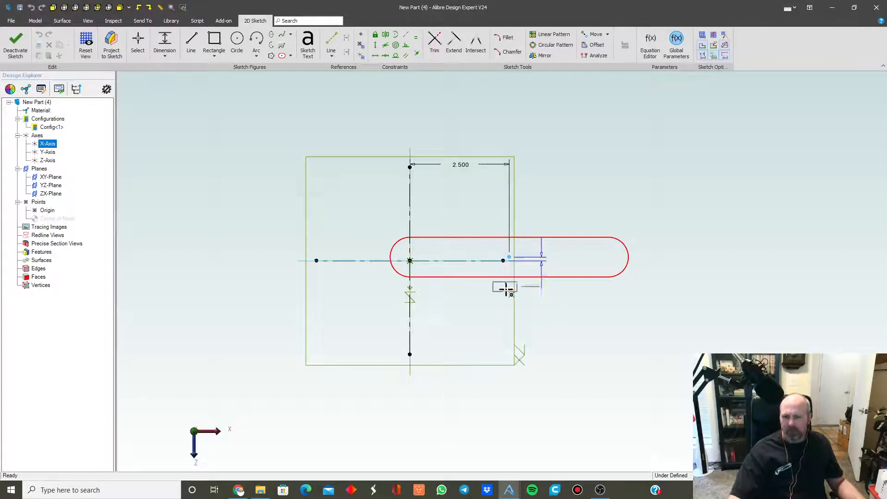
click(510, 302)
text(0)
key(Return)
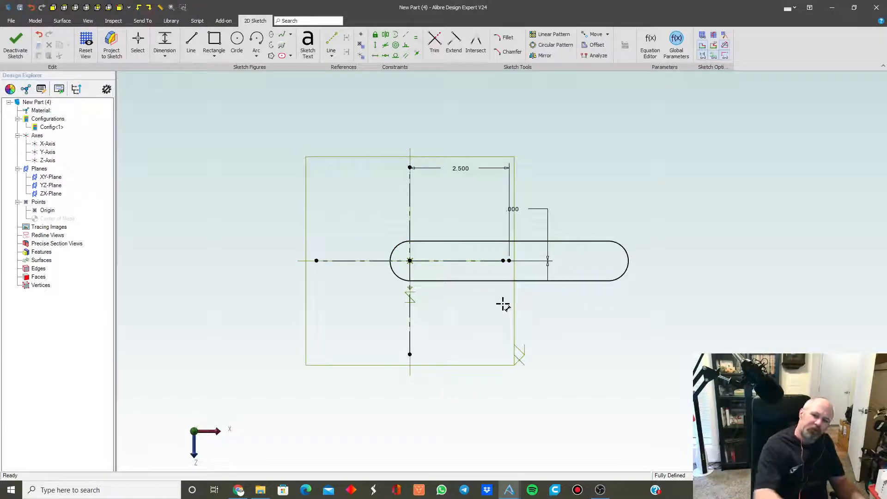
drag(513, 208, 565, 181)
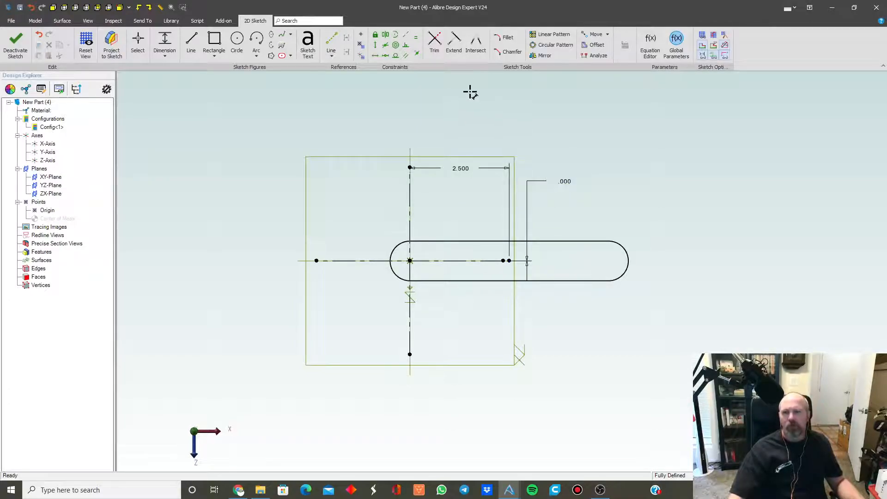
click(418, 55)
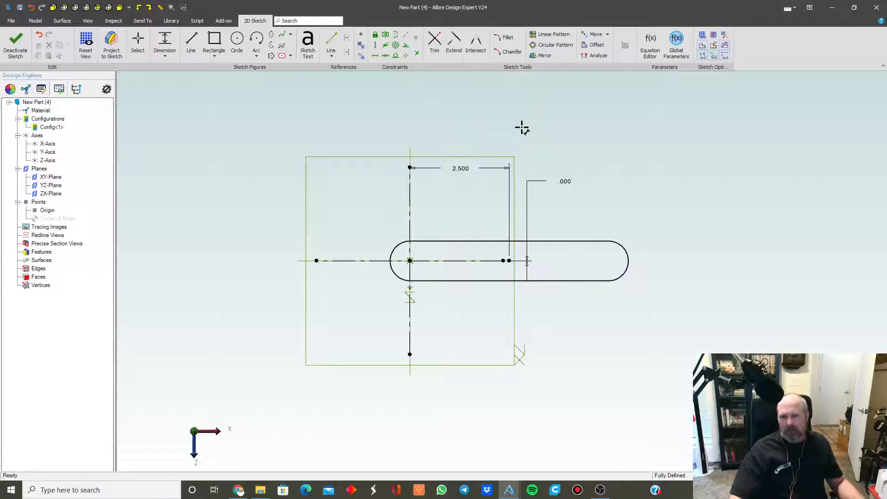
- Edit the obround centre's vertical dimension to try offsets such as -0.3 in, finishing with the value set back to 0
right_click(567, 181)
click(568, 197)
click(561, 180)
click(561, 180)
click(562, 180)
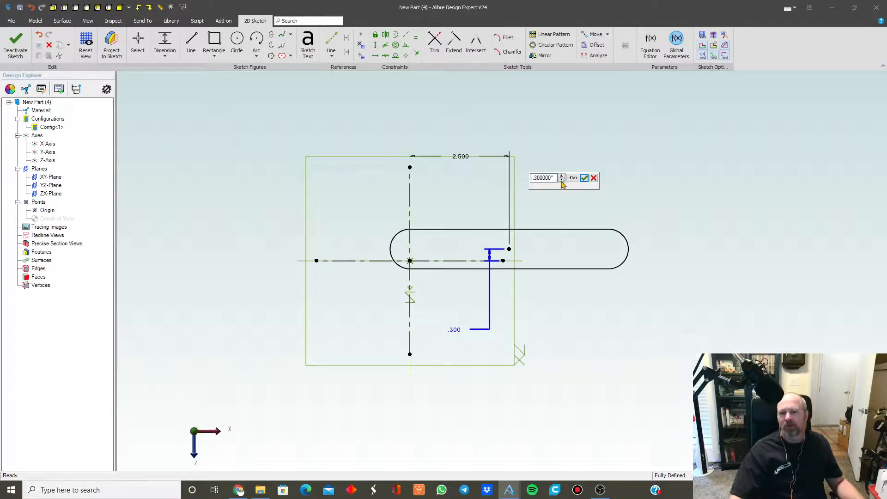
click(562, 179)
click(562, 178)
click(562, 178)
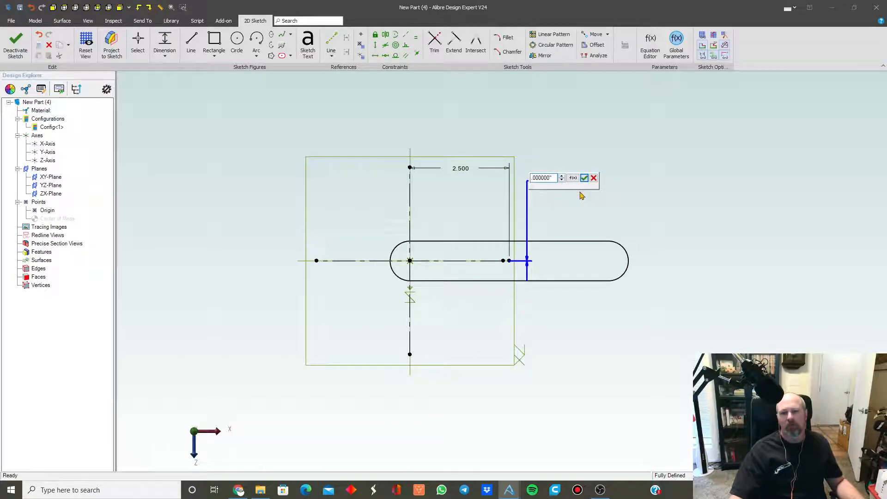
click(584, 179)
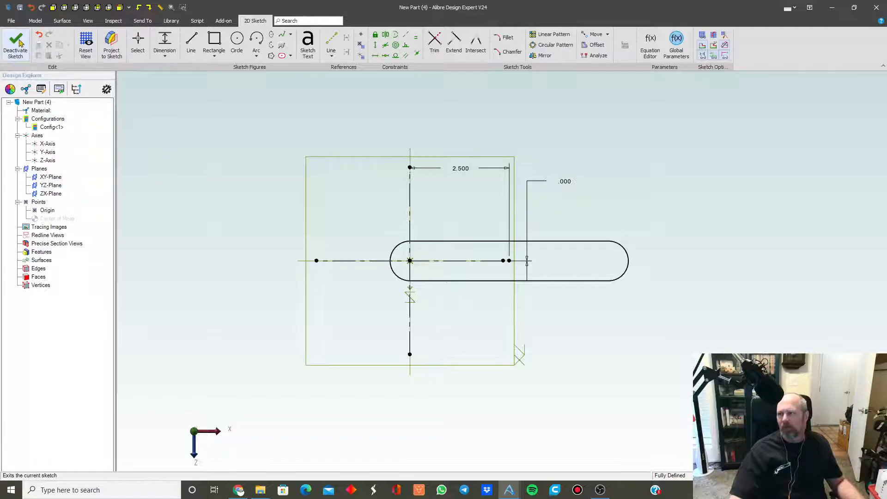
- Exit the obround sketch and extrude it 0.5 in along its normal as a boss
click(19, 44)
click(82, 41)
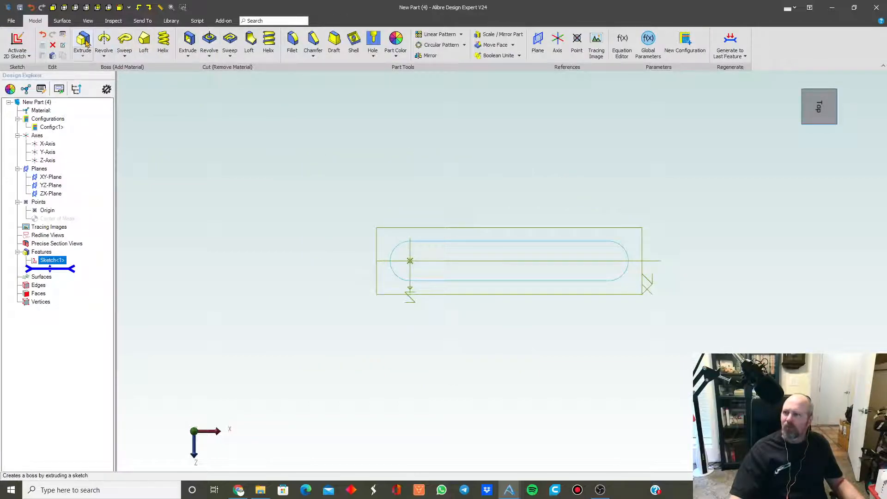
text(5)
key(Tab)
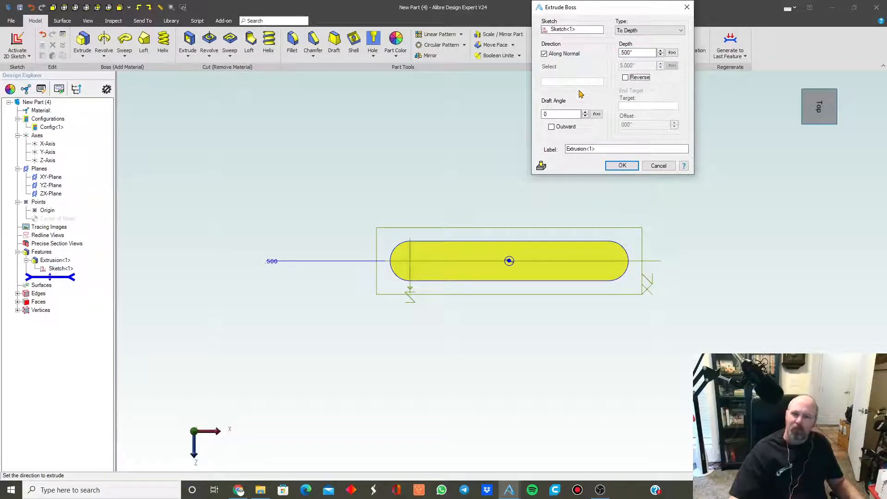
click(123, 8)
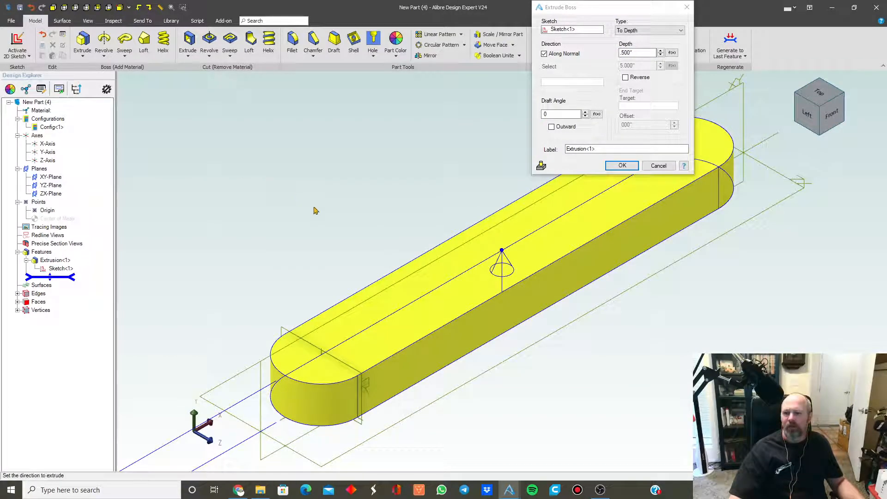
click(622, 166)
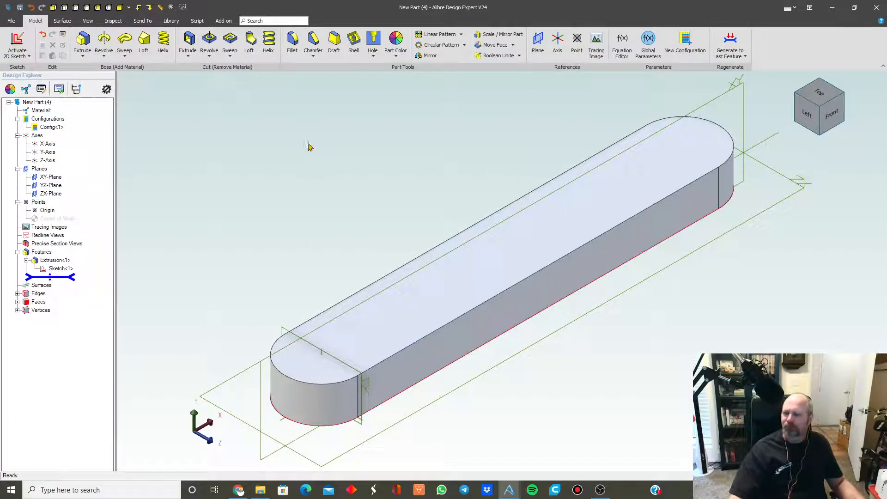
- Start a sketch on the arm's upper face and draw two equal circles about 0.4 in in diameter near its far end
click(350, 346)
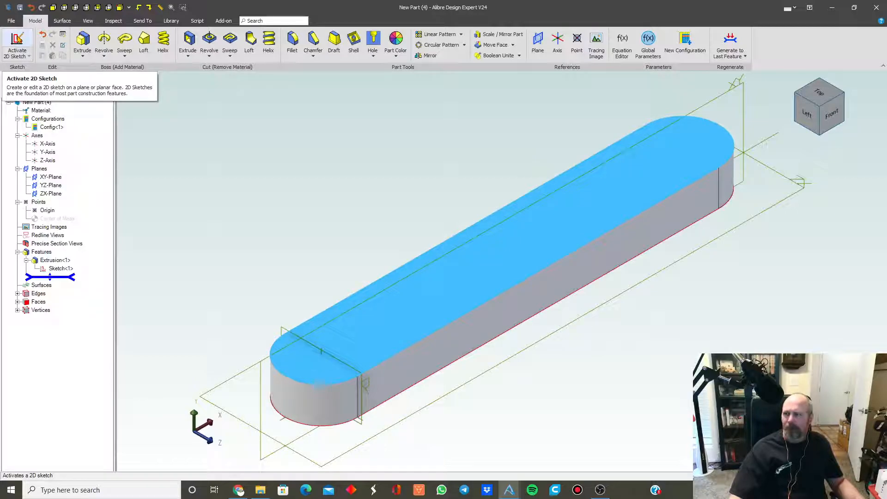
click(17, 40)
click(236, 40)
click(675, 144)
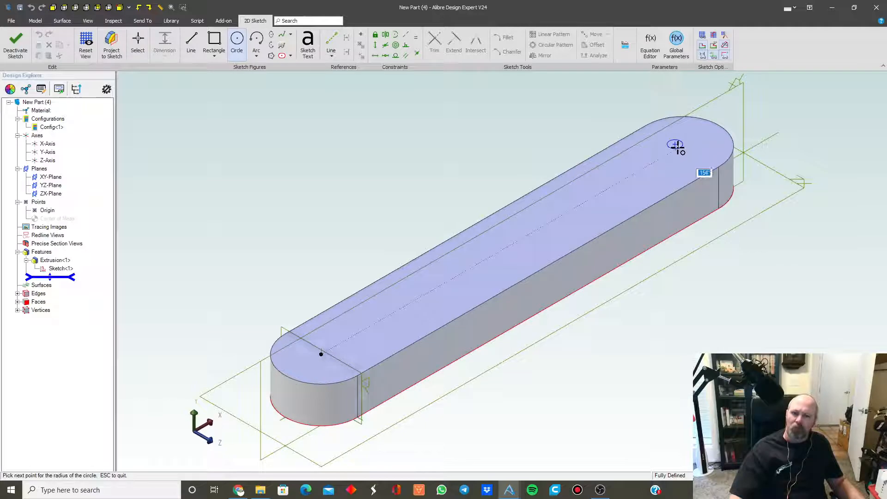
click(695, 145)
click(599, 188)
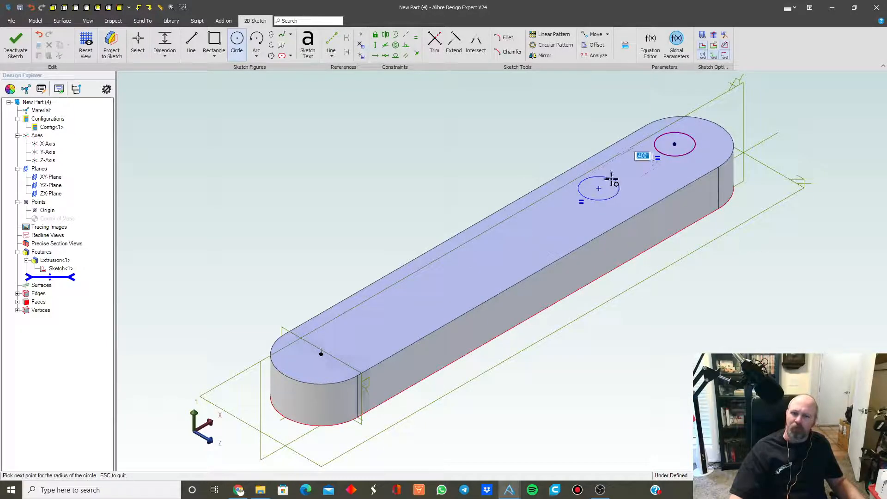
click(610, 178)
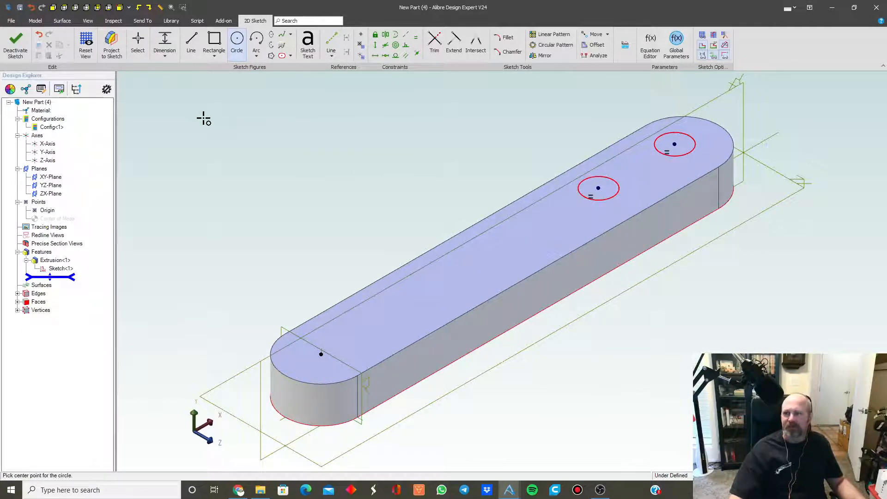
- View the sketch face-on and make the outer circle concentric with the arm's rounded end
click(85, 43)
scroll(450, 221, down, 2)
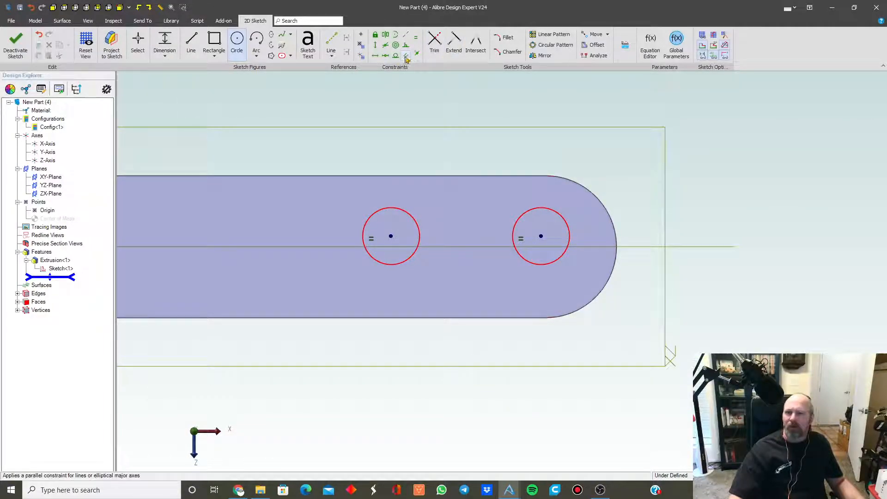
click(396, 45)
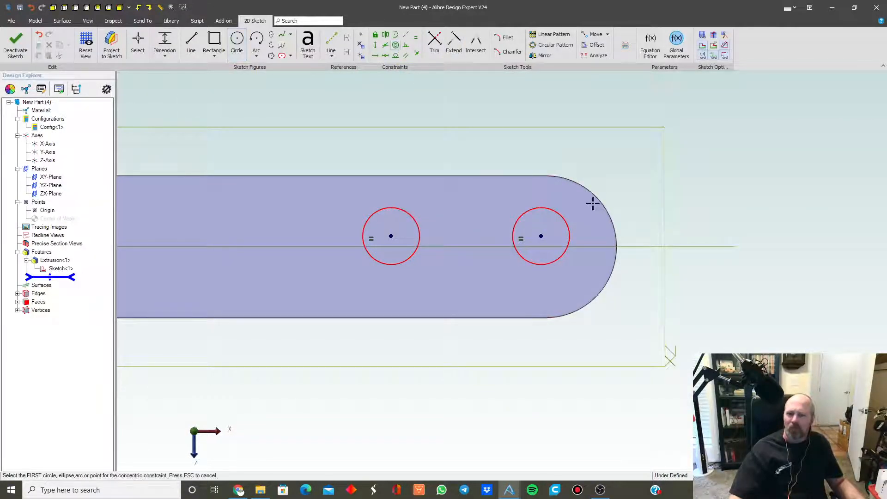
click(555, 214)
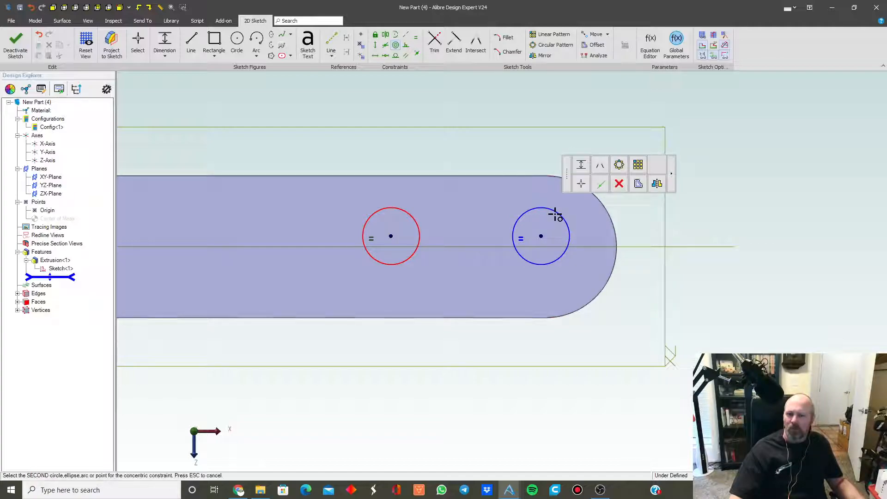
click(611, 226)
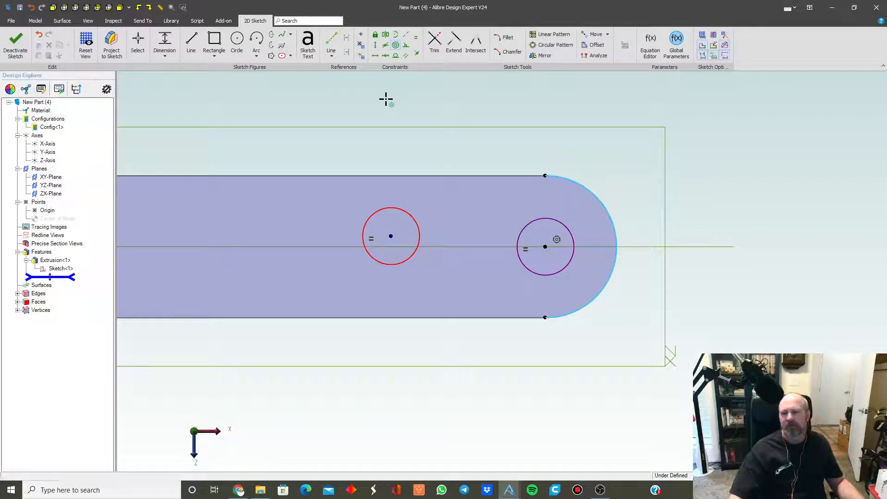
key(Escape)
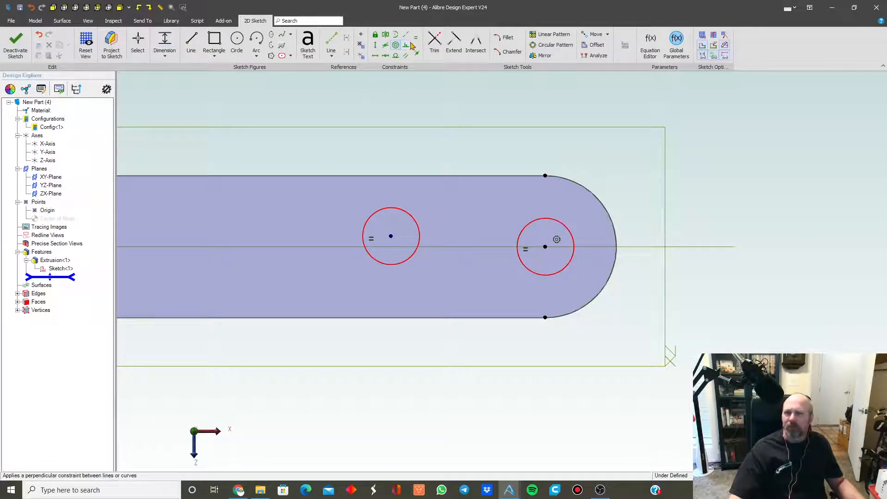
- Try making the inner circle's centre coincident with the X-Axis, and undo that constraint
click(418, 56)
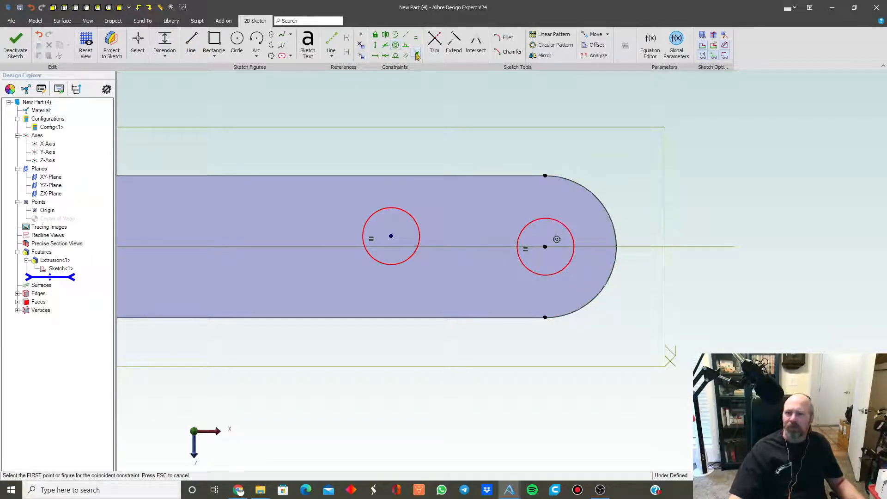
click(656, 250)
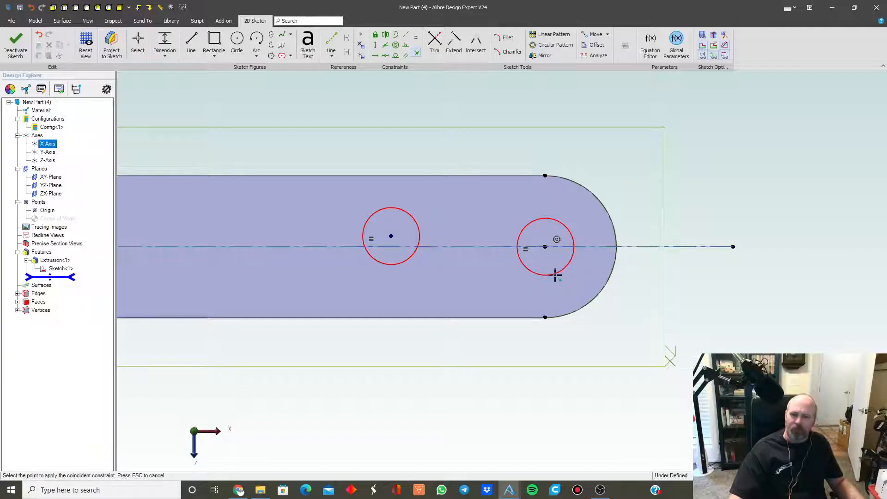
click(392, 237)
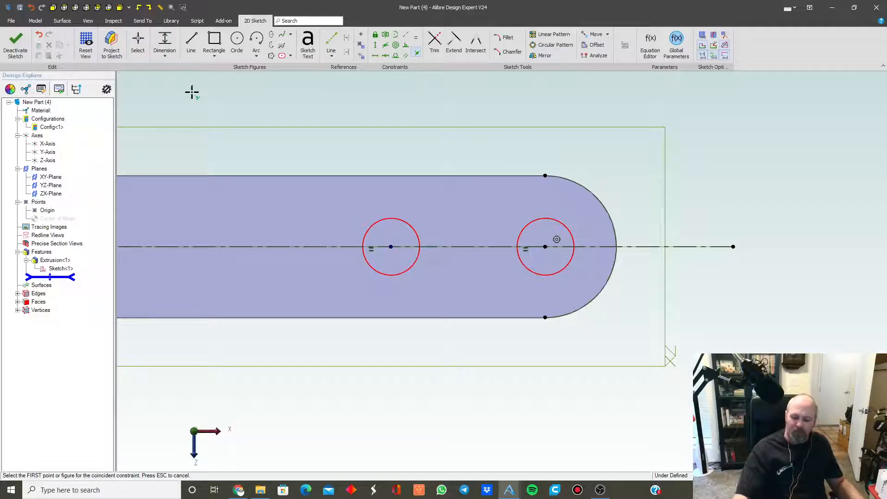
key(ctrl+z)
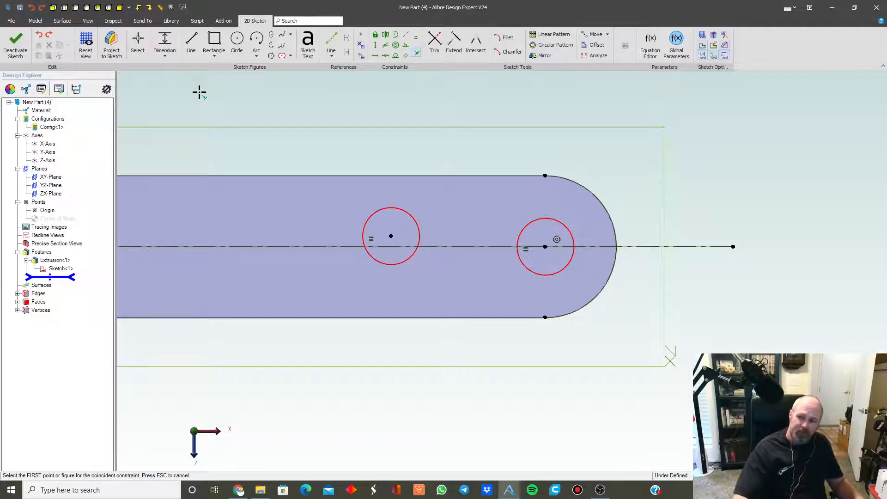
- Try drawing a horizontal reference line above the arm, and undo it
click(330, 41)
click(365, 108)
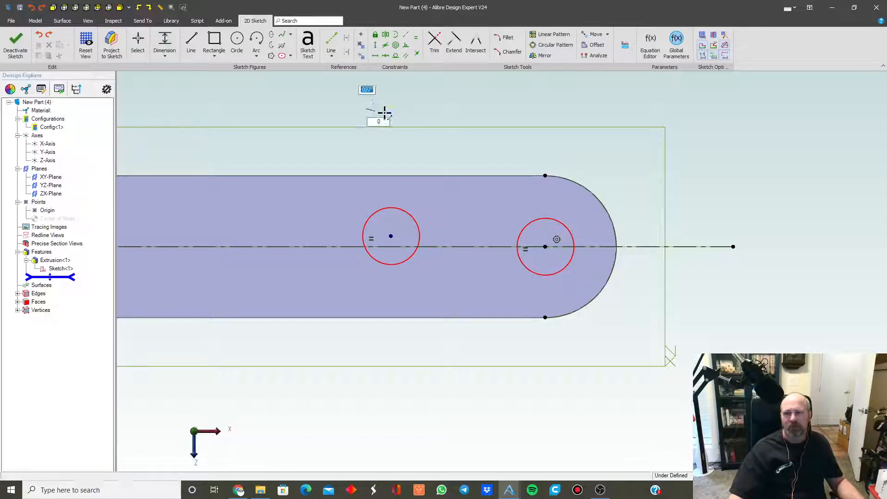
click(559, 108)
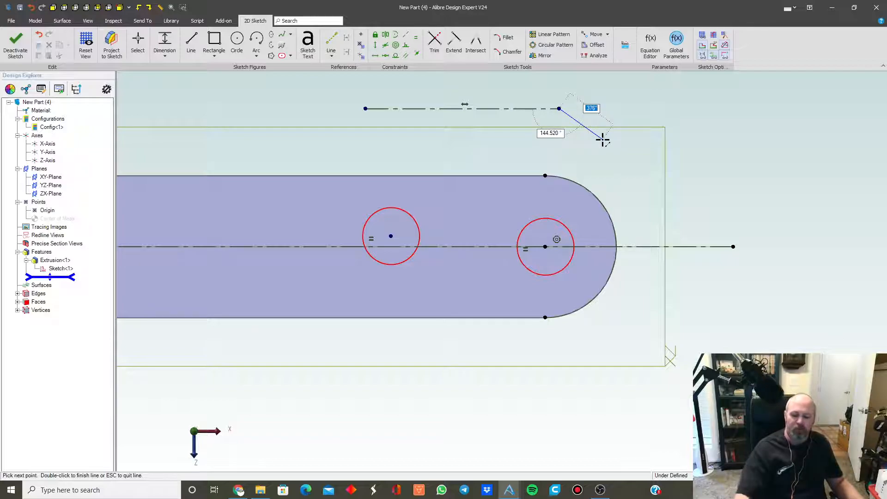
key(Escape)
key(ctrl+z)
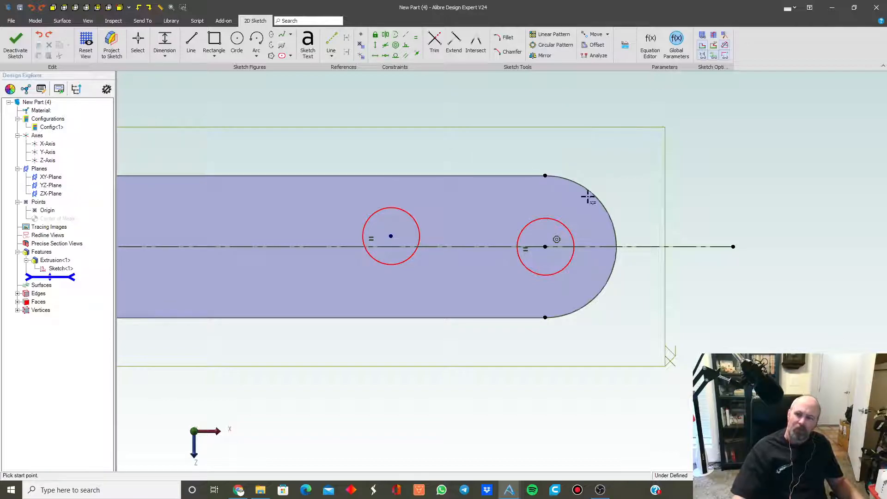
- Draw a reference line from the outer circle's centre to the inner circle's centre
click(545, 246)
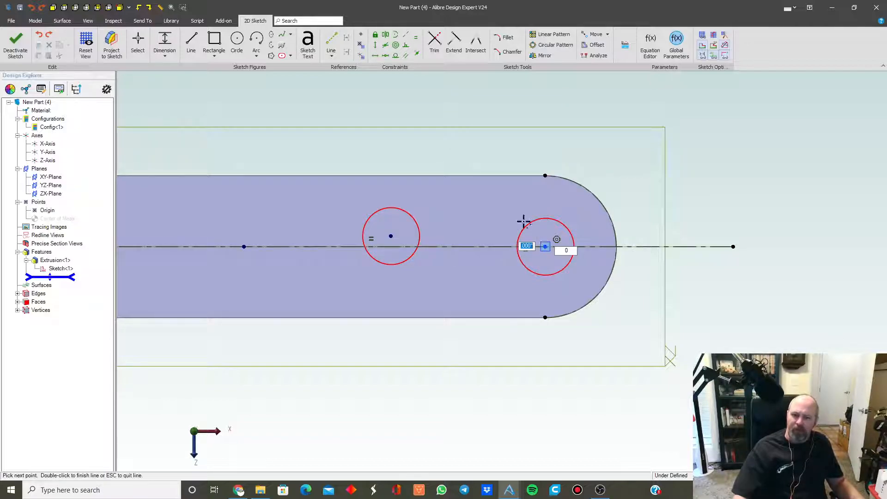
click(392, 236)
key(Escape)
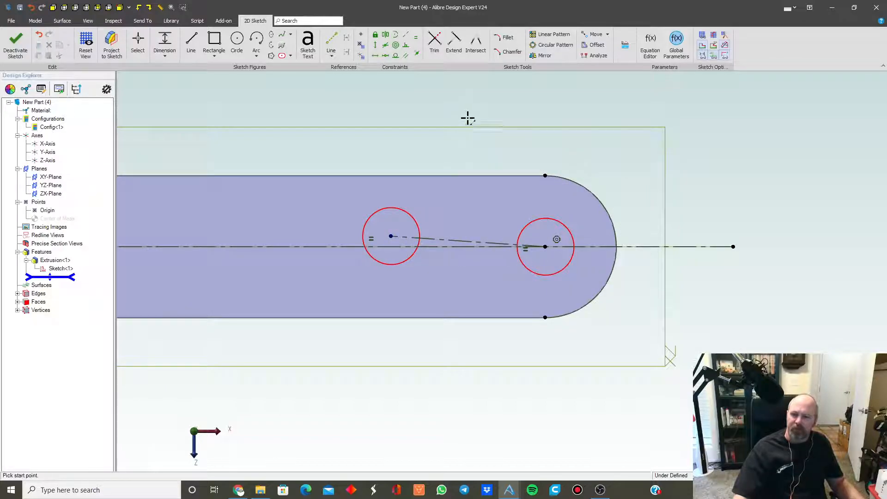
click(166, 42)
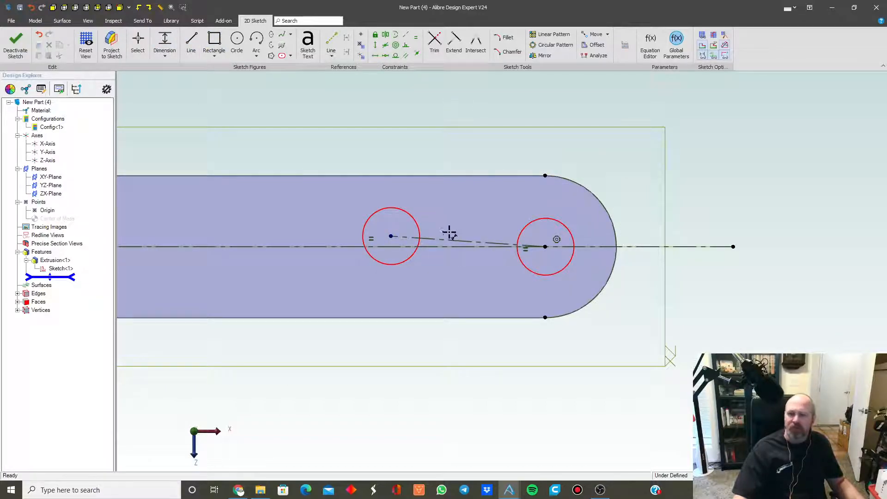
click(449, 239)
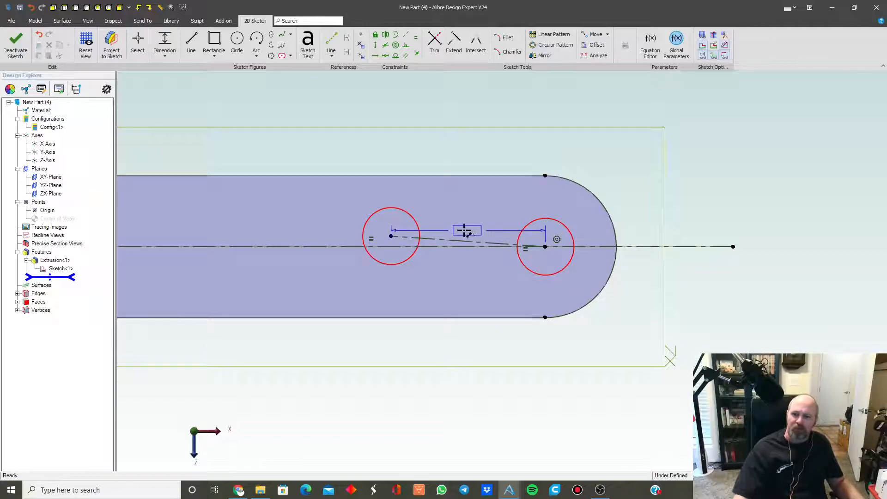
click(462, 239)
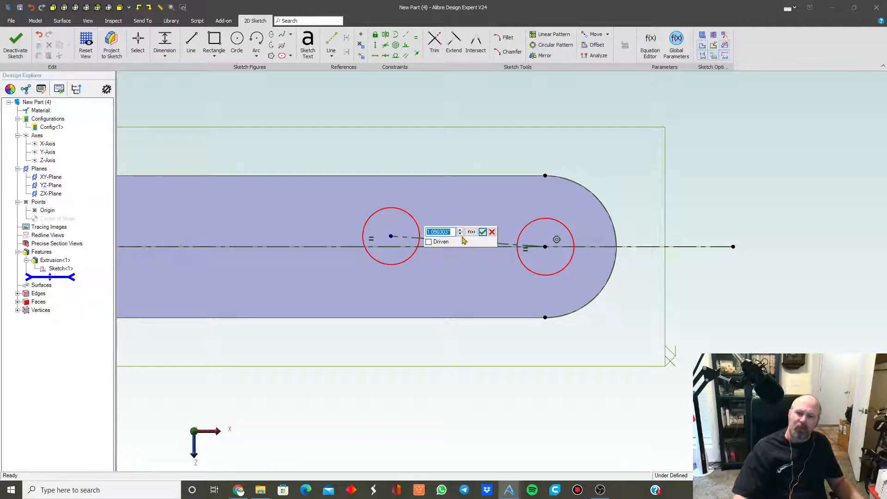
click(491, 233)
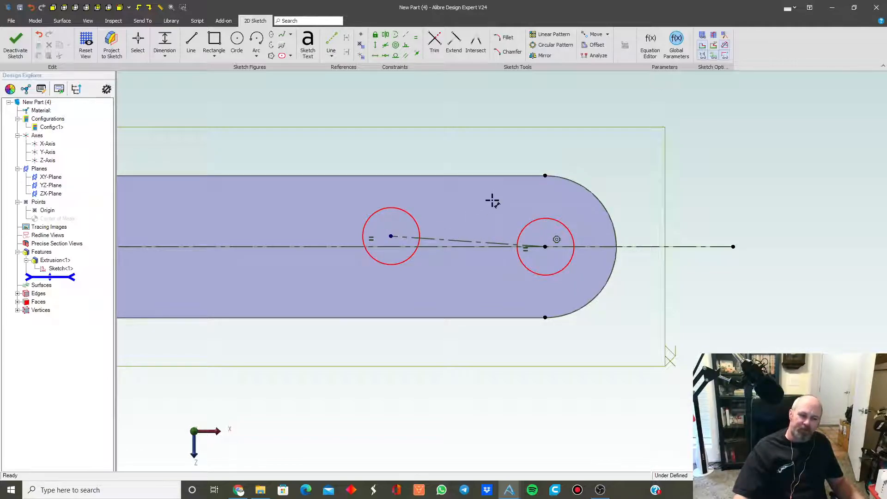
- Dimension the reference line between the two circle centres along its length as 1.4 in and make the line horizontal
click(459, 242)
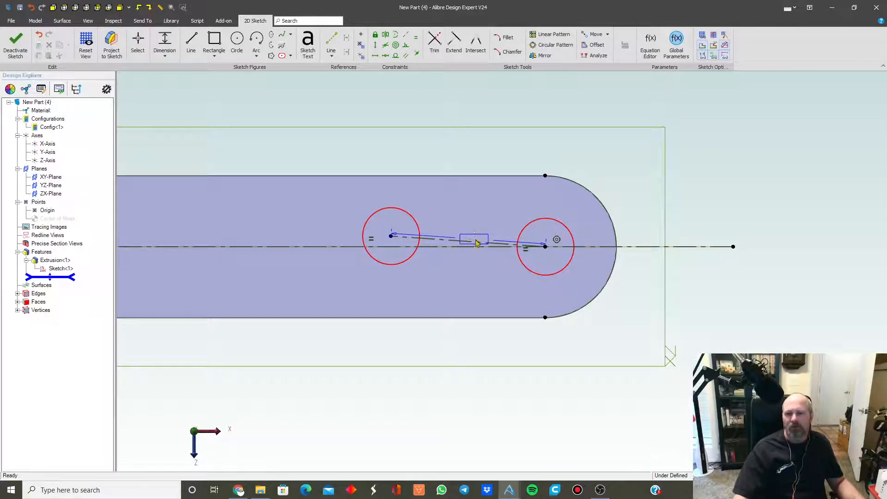
click(476, 239)
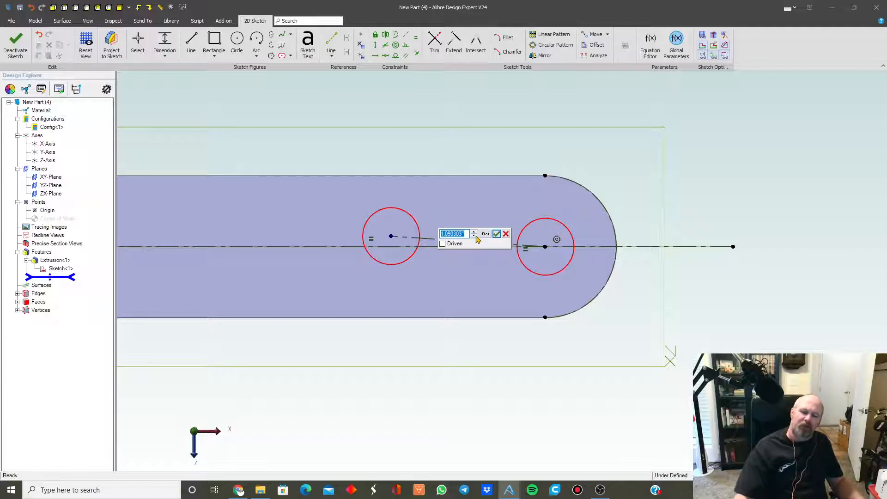
text(1.)
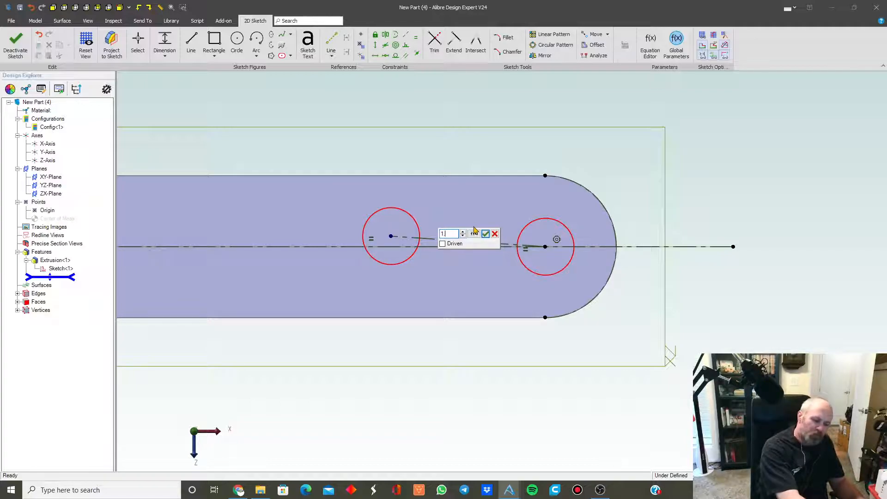
text(4)
key(Return)
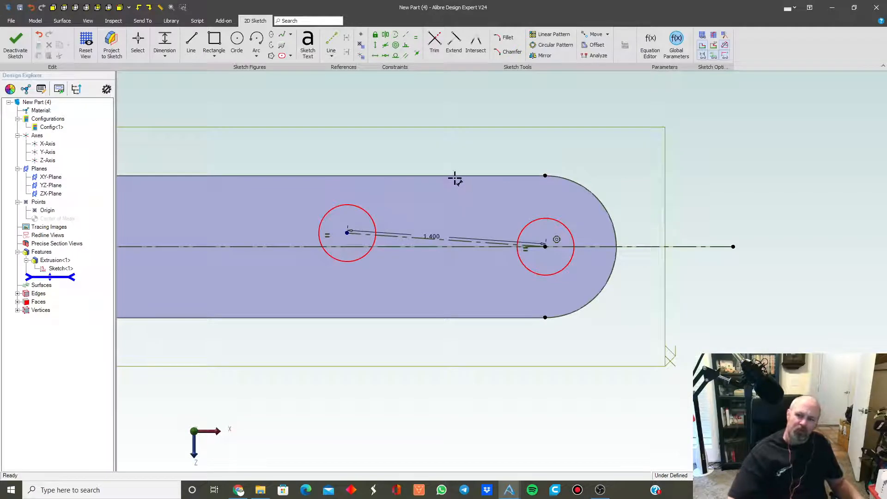
click(376, 56)
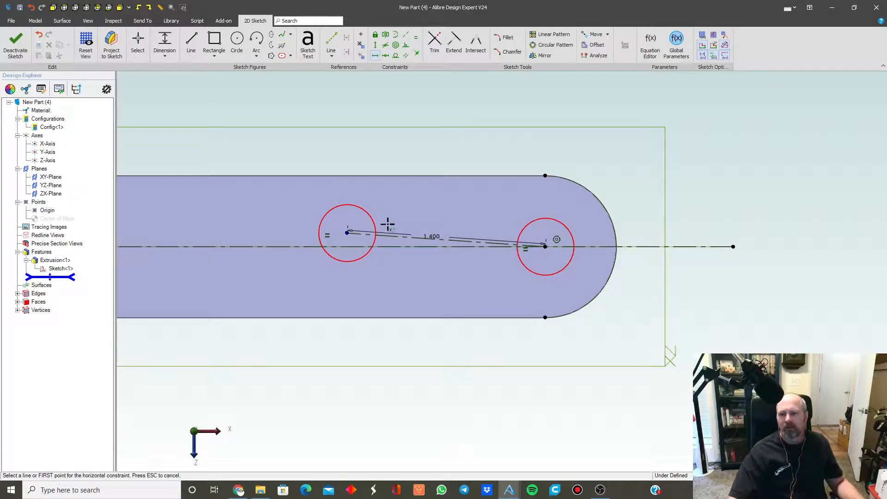
click(392, 237)
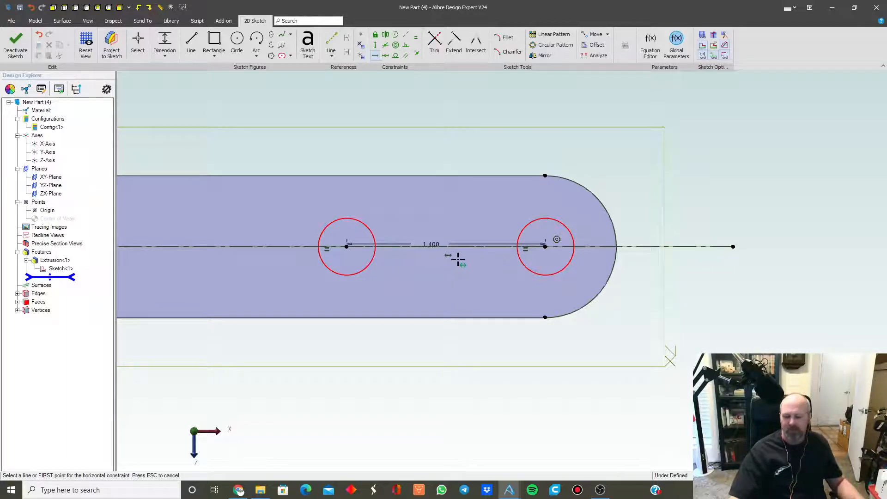
- Set the inner circle's diameter to .375 in and finish the sketch
click(165, 42)
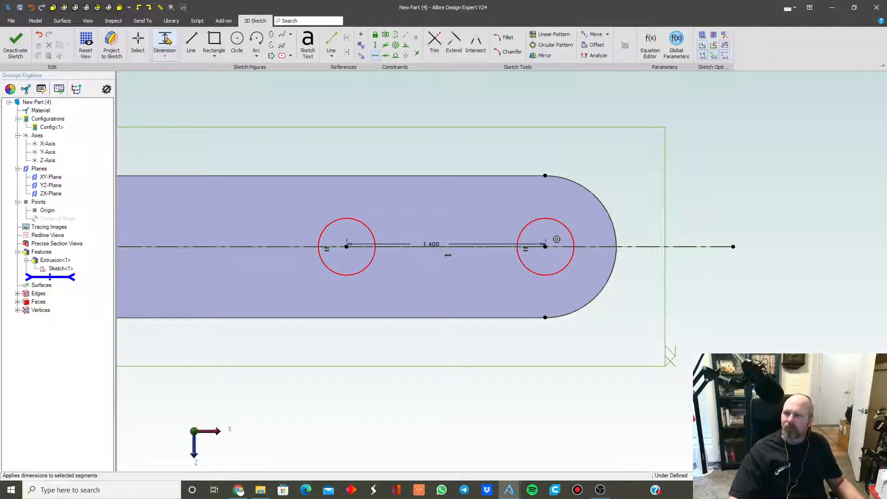
click(353, 220)
click(365, 194)
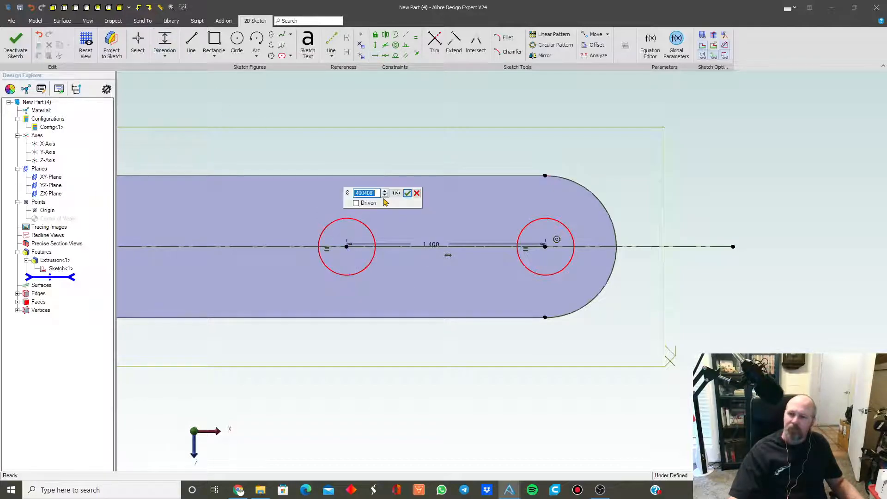
text(.375)
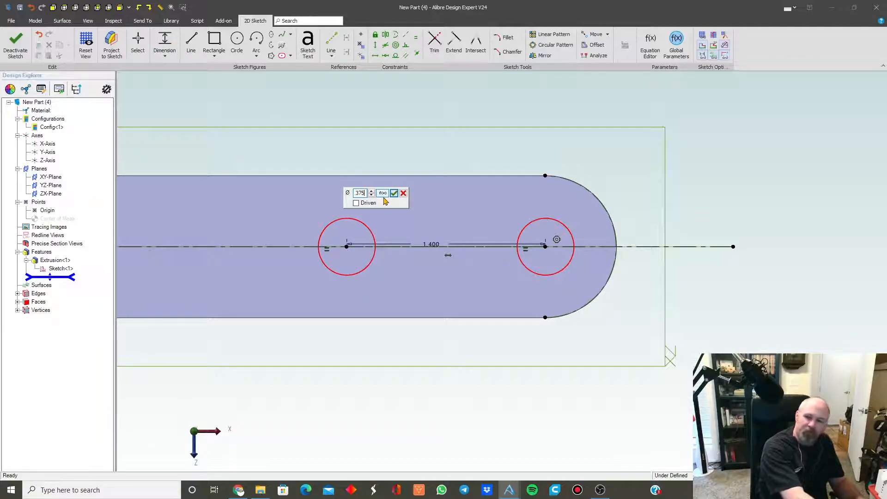
key(Return)
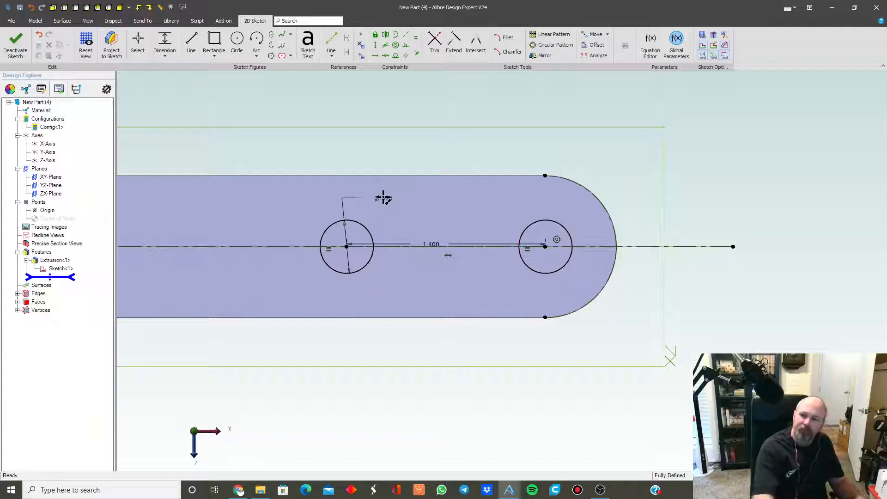
click(18, 42)
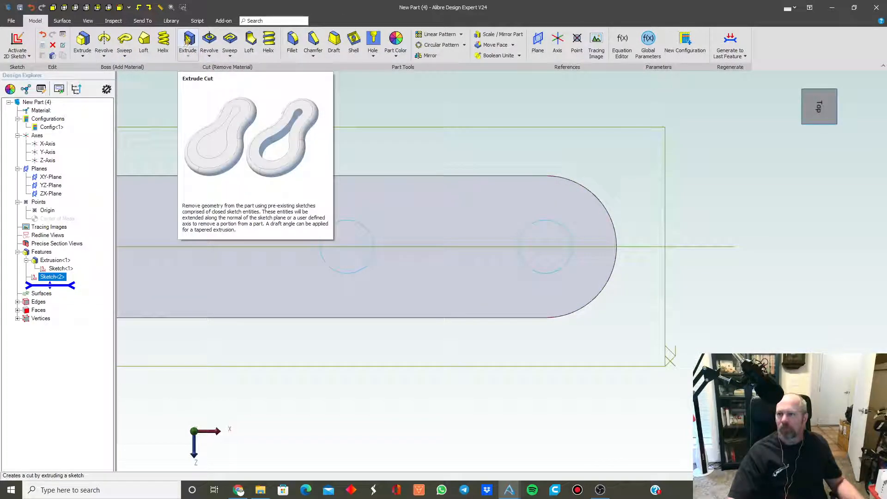
- Extrude-cut both circles through the arm to a depth of .500 in, in the reversed direction
click(196, 53)
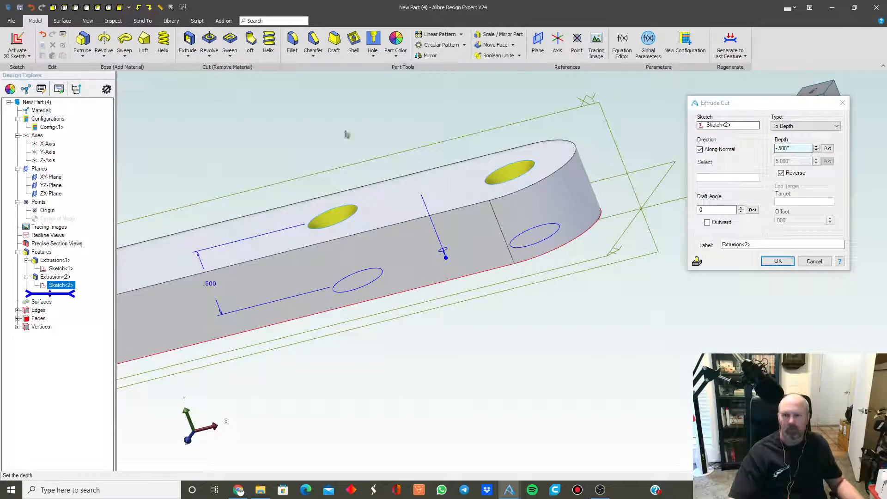
click(121, 8)
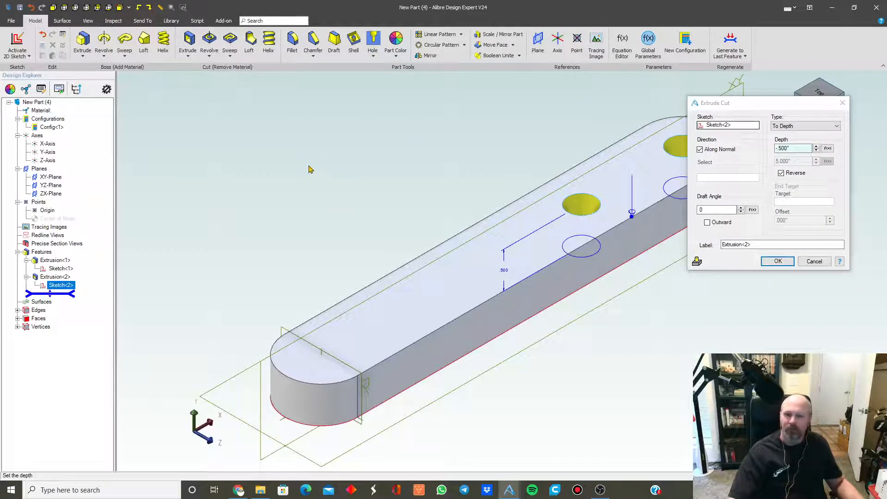
key(Return)
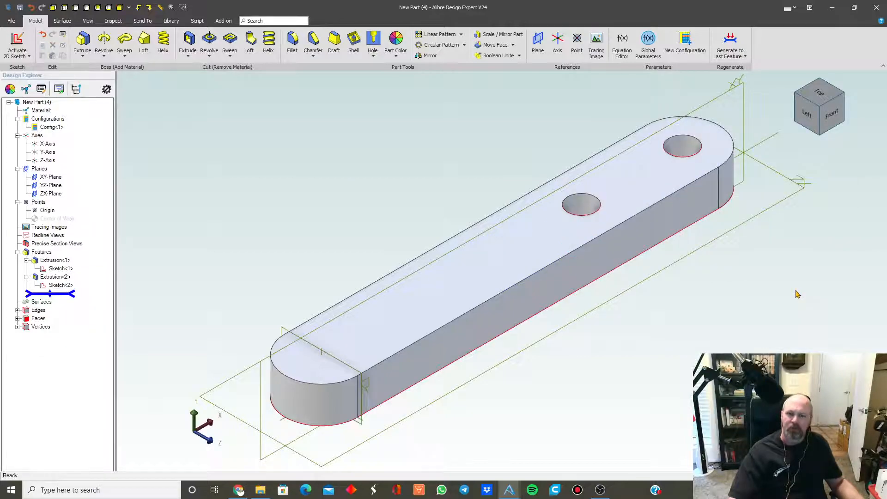
- Start a sketch on the XY-Plane and view it face-on at the arm's end without holes
click(588, 241)
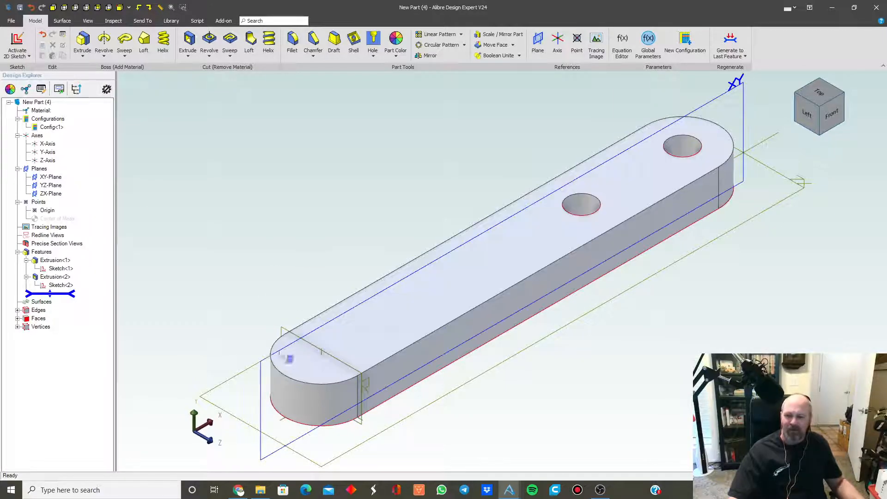
click(262, 388)
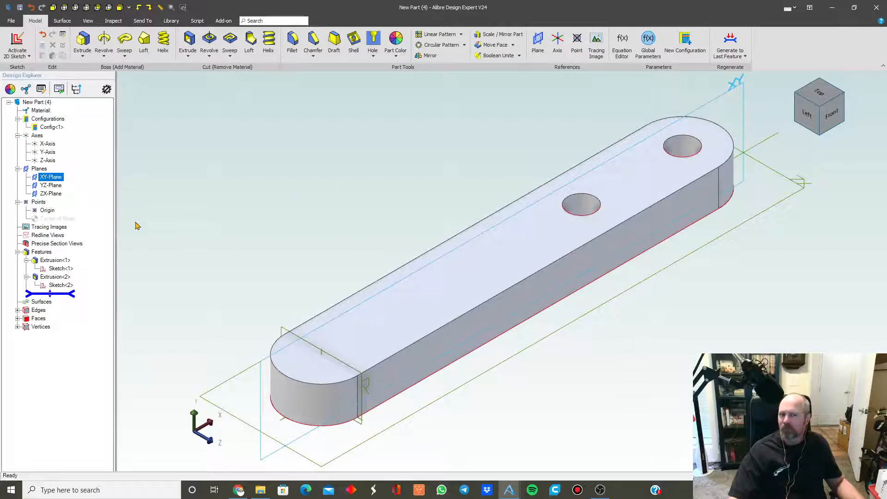
click(18, 40)
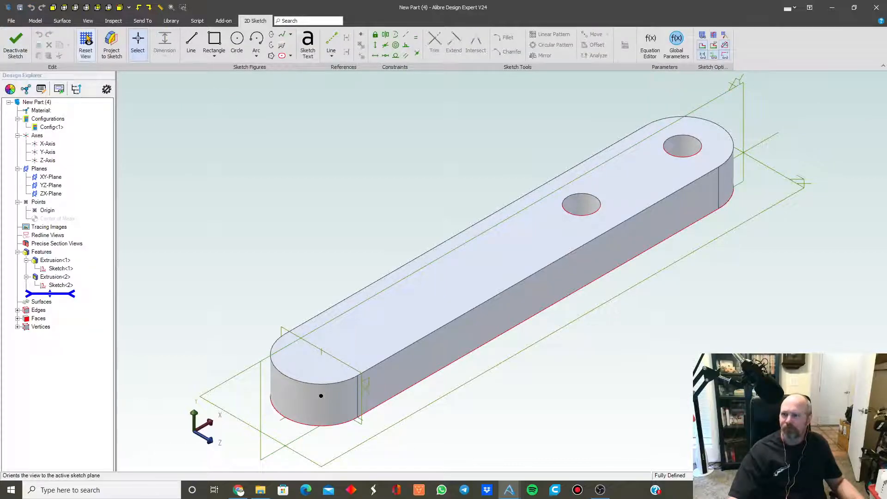
click(87, 40)
mouse_move(268, 191)
middle_down()
mouse_move(355, 234)
mouse_move(361, 256)
middle_up()
- Sketch a closed half-profile of a knob standing on the arm above the origin, with a head side about 0.52 in high and a narrower stem
click(192, 46)
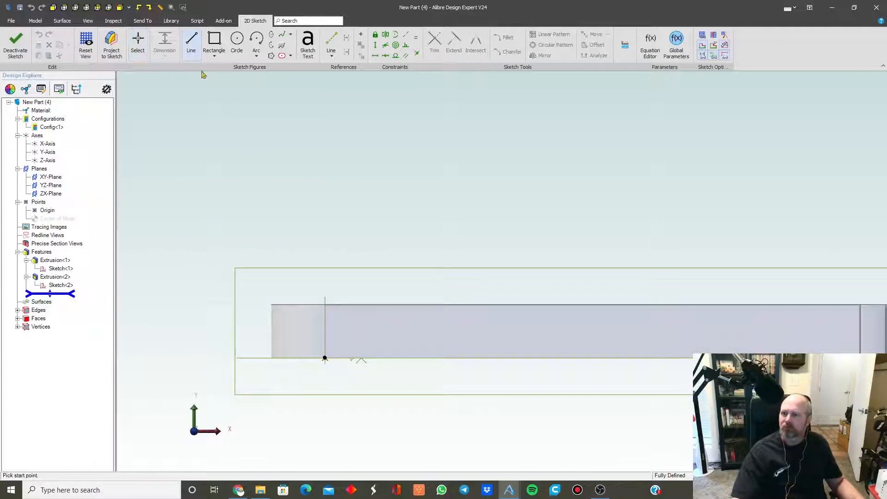
click(302, 304)
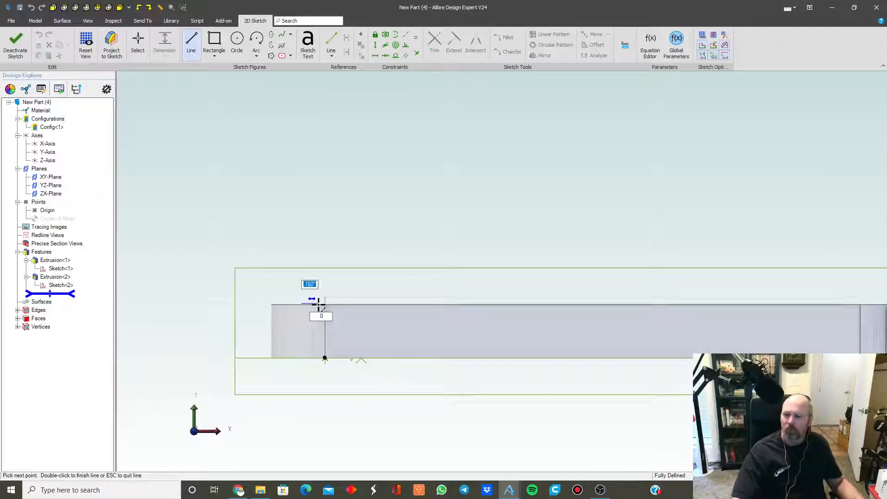
click(325, 303)
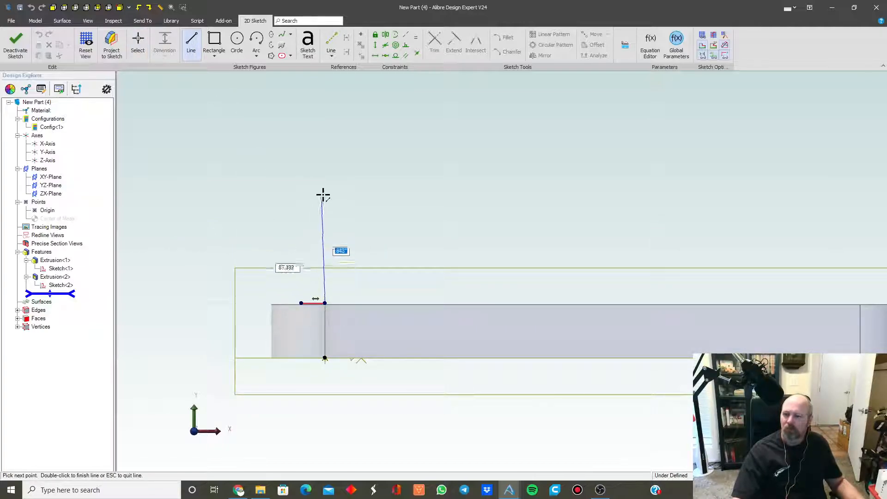
click(325, 147)
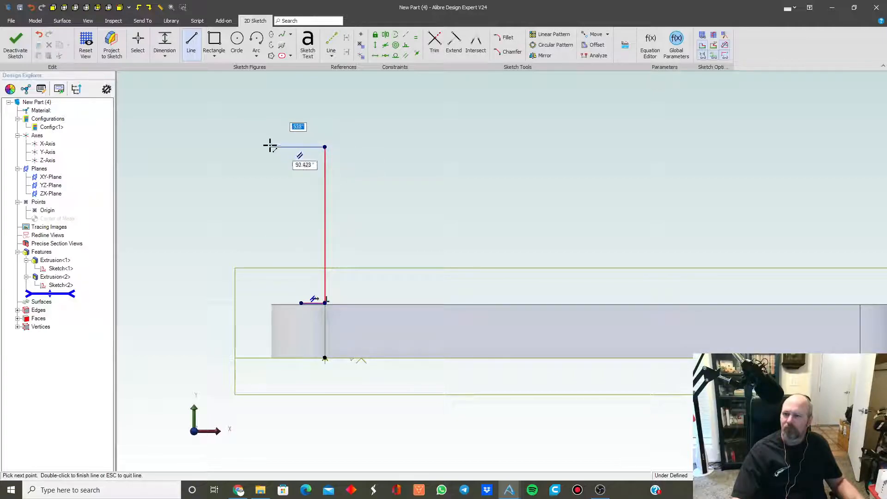
click(255, 147)
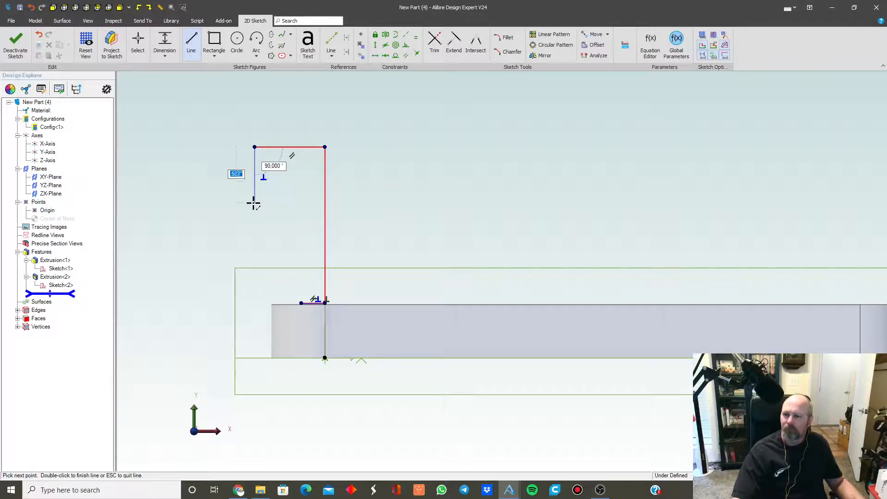
click(254, 203)
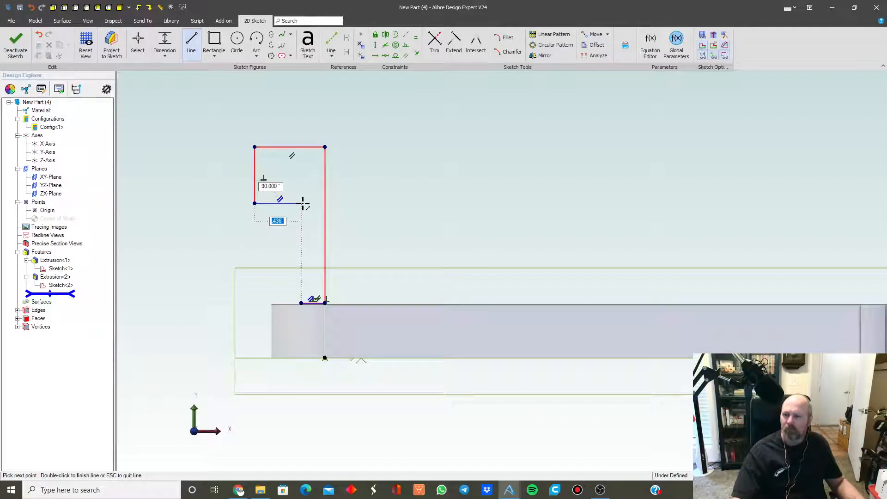
click(290, 203)
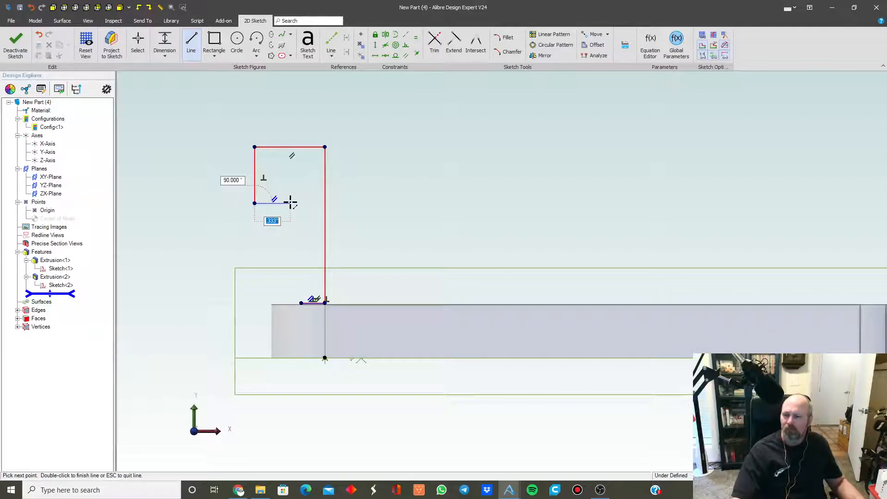
click(307, 216)
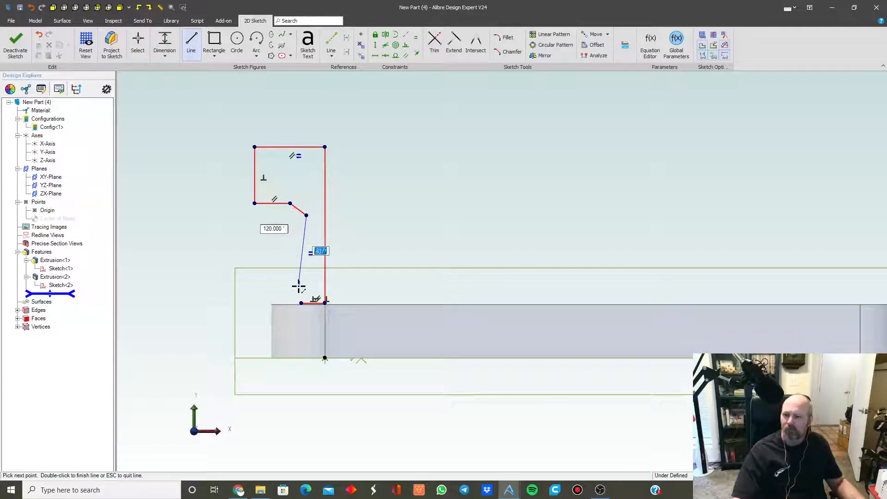
click(301, 303)
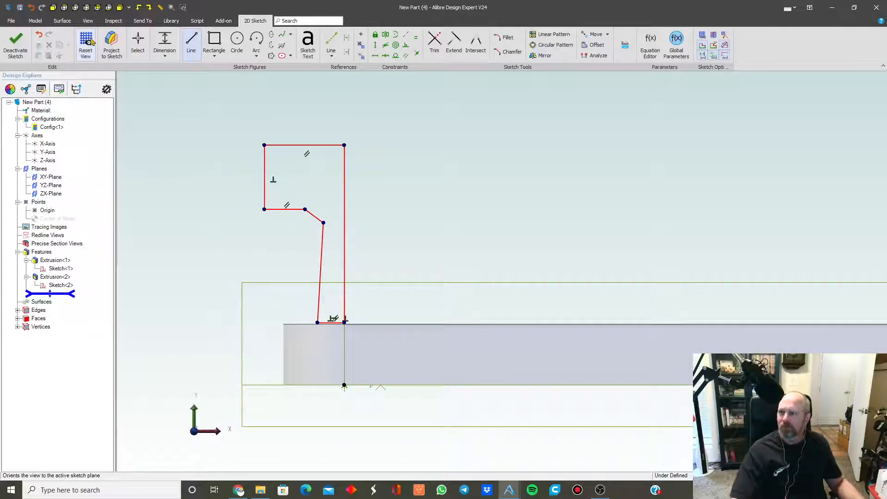
- Set the distance between the knob profile's bottom edge and the arm's top surface to 0
click(165, 43)
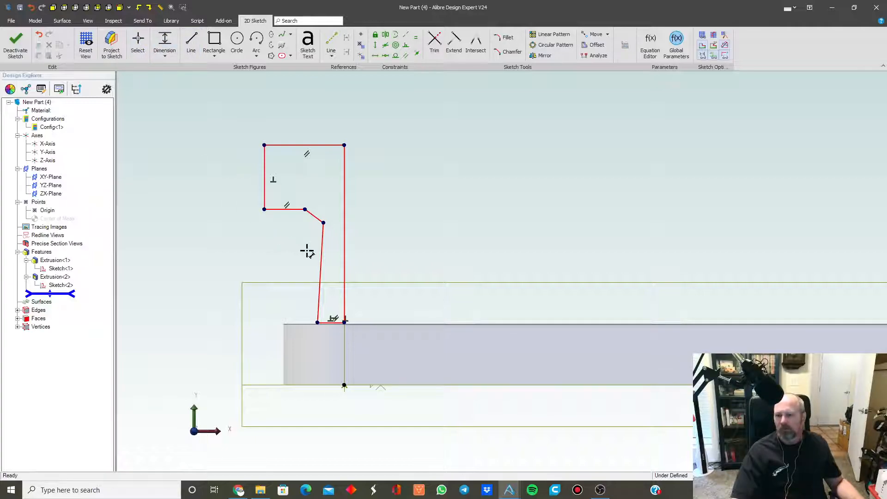
click(339, 323)
click(387, 298)
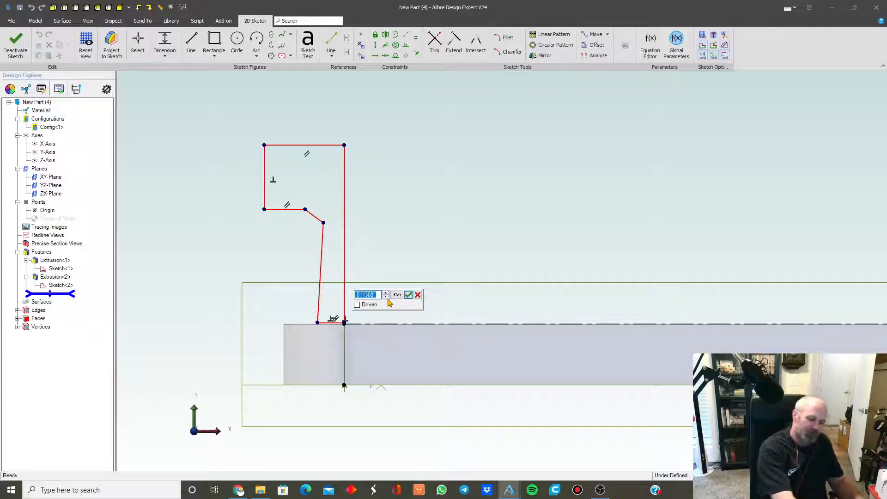
key(Return)
scroll(340, 324, up, 5)
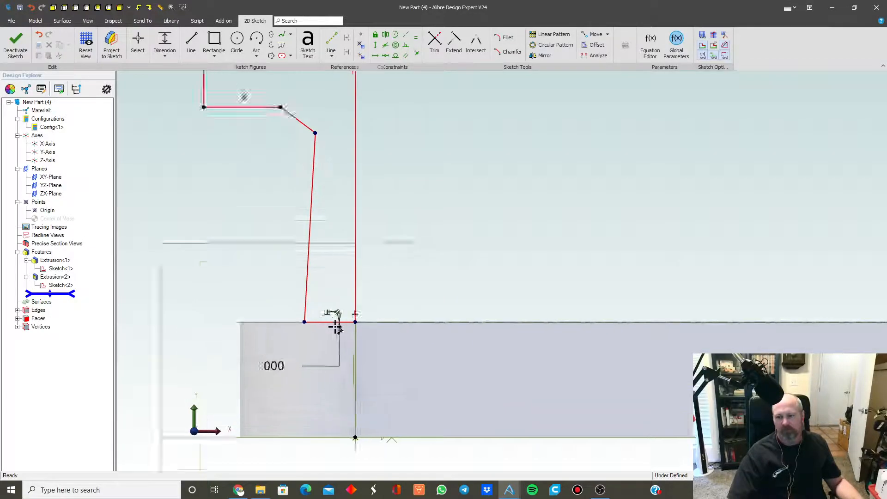
scroll(342, 329, down, 4)
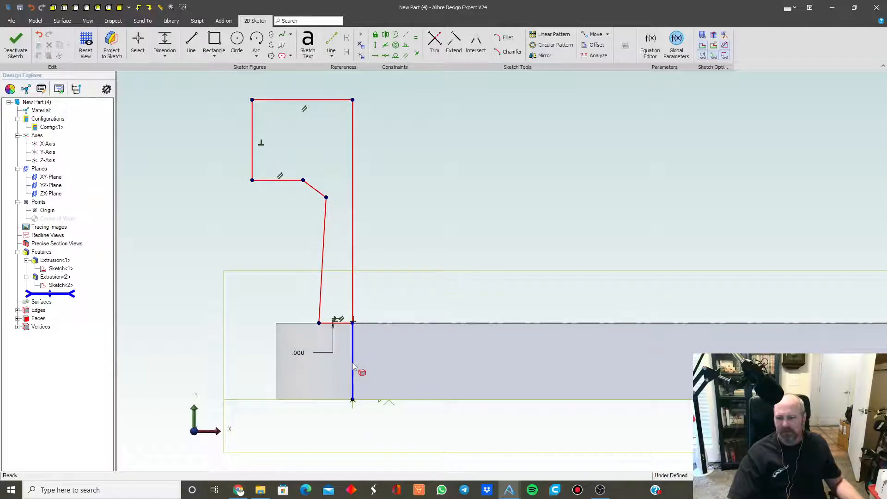
mouse_move(373, 362)
middle_down()
mouse_move(359, 419)
mouse_move(386, 300)
middle_up()
scroll(384, 303, up, 5)
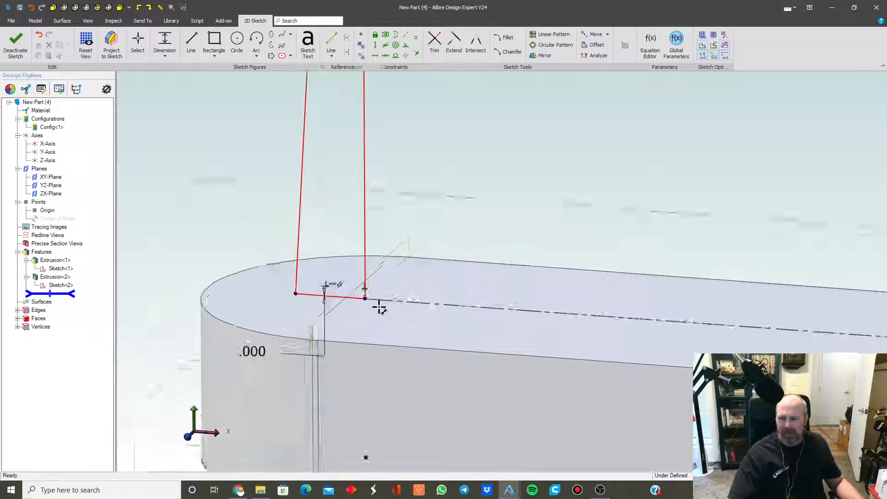
- Examine from several angles how the knob profile's lower edge sits on the arm's top face
scroll(361, 288, up, 2)
scroll(360, 288, down, 8)
mouse_move(365, 376)
middle_down()
mouse_move(358, 357)
mouse_move(367, 362)
mouse_move(392, 133)
middle_up()
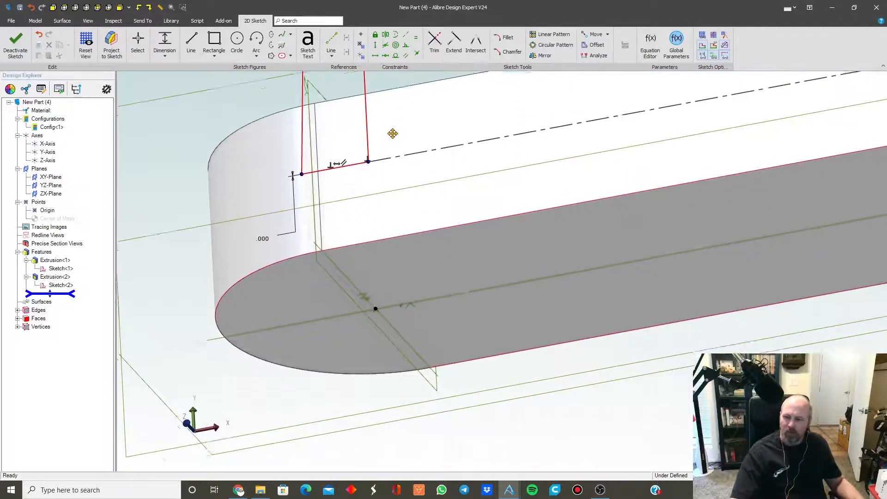
scroll(378, 323, up, 5)
mouse_move(372, 298)
middle_down()
mouse_move(375, 306)
mouse_move(422, 295)
mouse_move(404, 283)
middle_up()
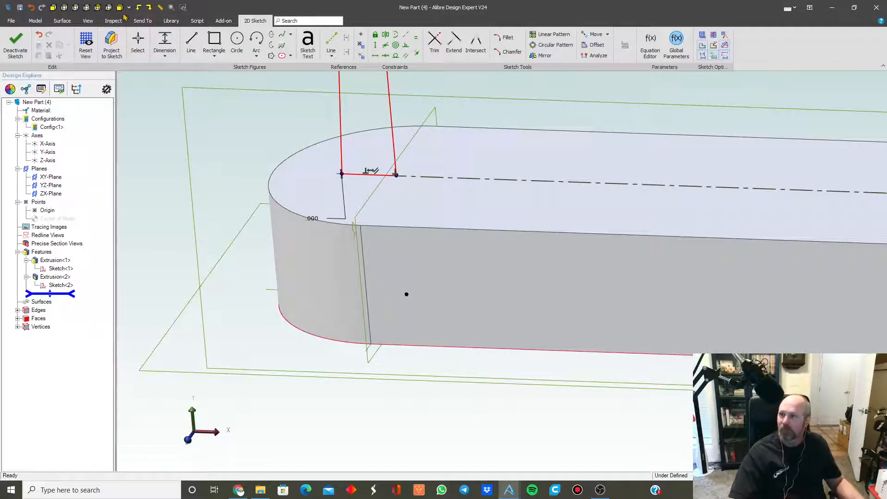
click(120, 7)
click(164, 41)
middle_drag(444, 347, 276, 289)
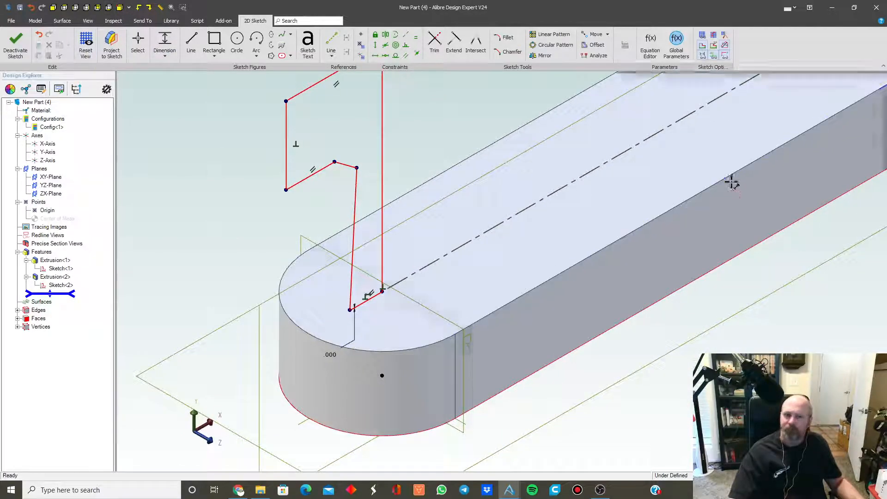
click(65, 8)
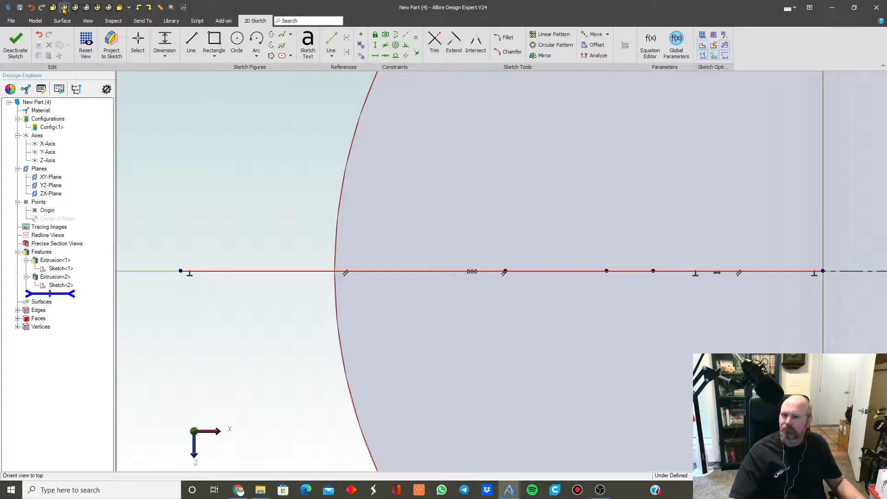
- Set the distance between the knob profile's long vertical edge and the Y-Axis to 0
click(53, 7)
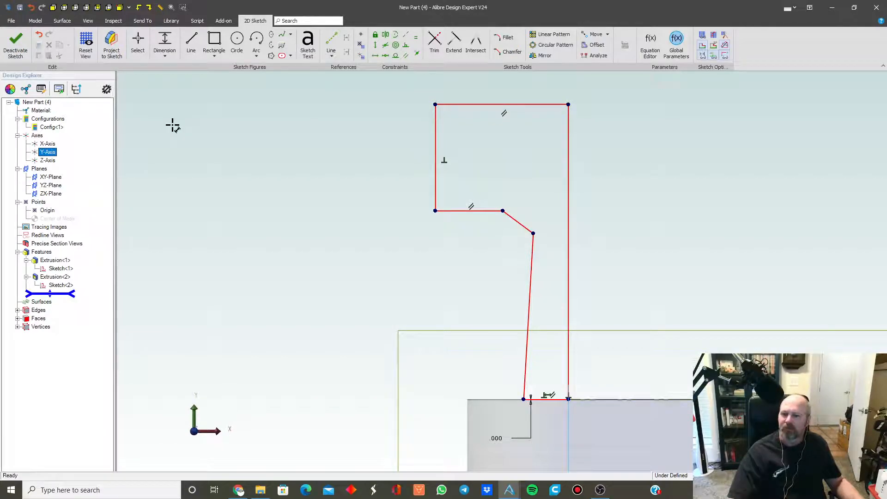
click(165, 44)
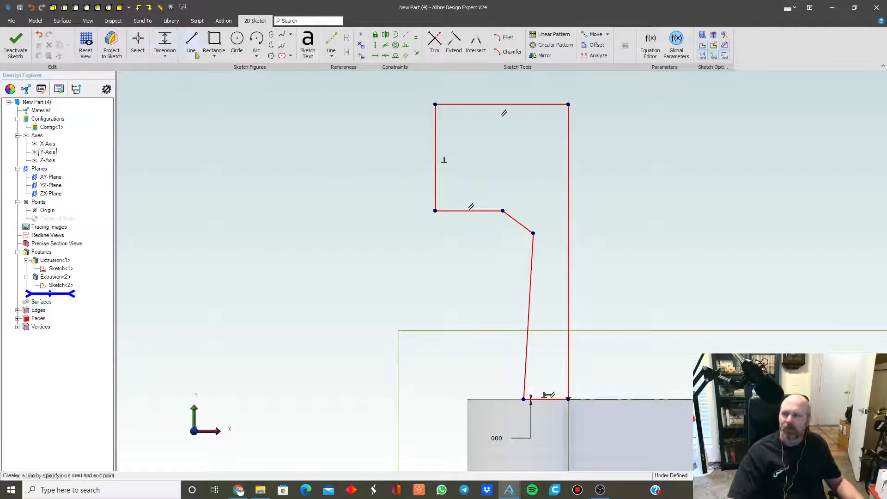
click(567, 252)
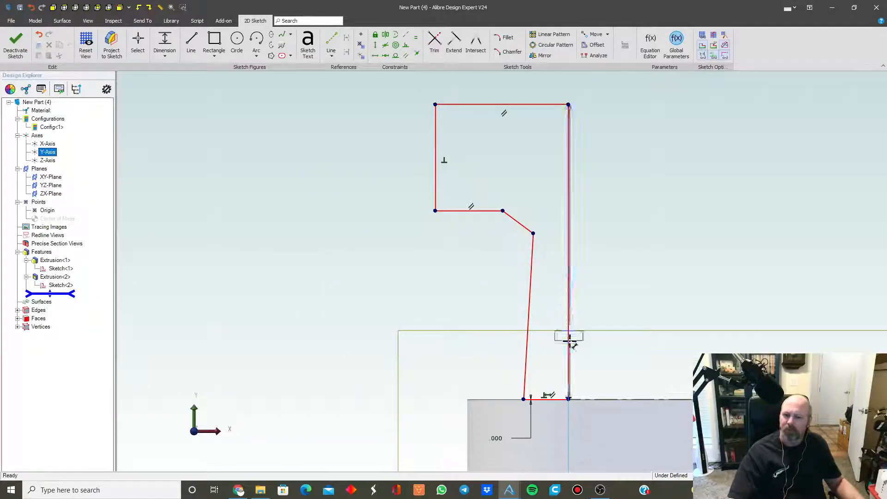
click(568, 424)
click(635, 281)
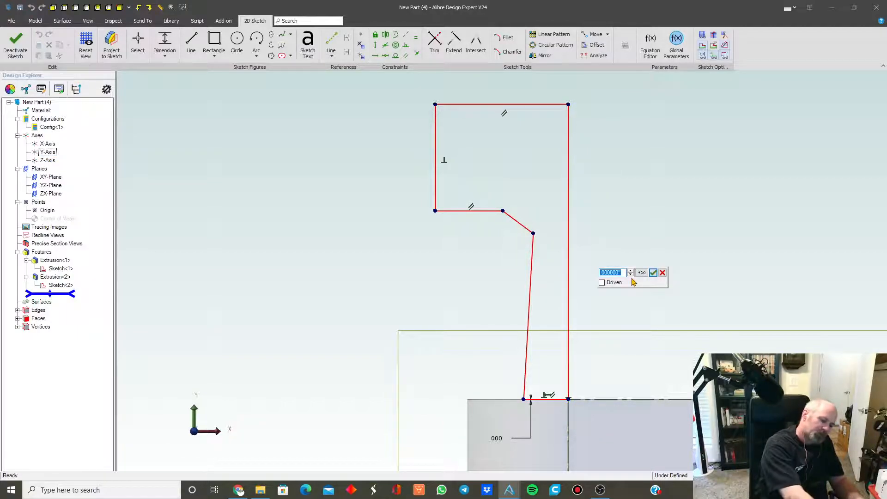
key(Return)
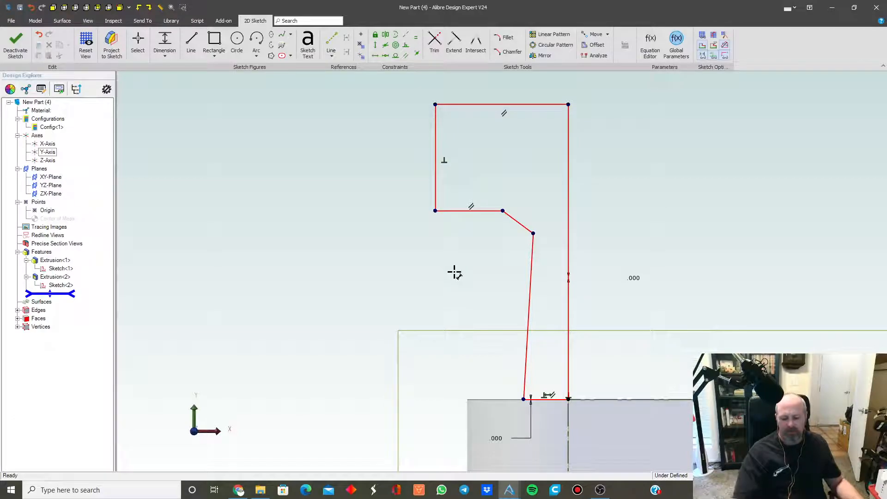
- Set the length of the knob profile's long vertical edge to 1.75 in
mouse_move(571, 287)
middle_down()
mouse_move(408, 179)
mouse_move(406, 164)
middle_up()
middle_drag(481, 221, 476, 233)
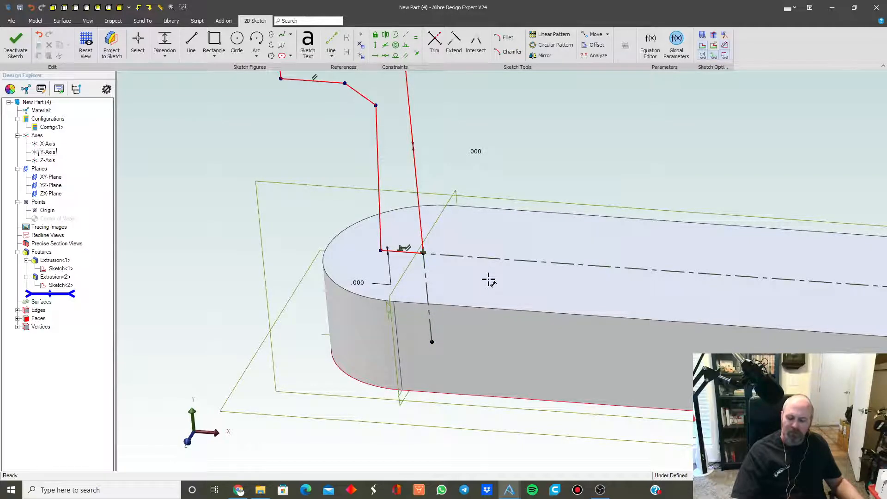
mouse_move(513, 292)
middle_down()
mouse_move(531, 293)
mouse_move(519, 279)
middle_up()
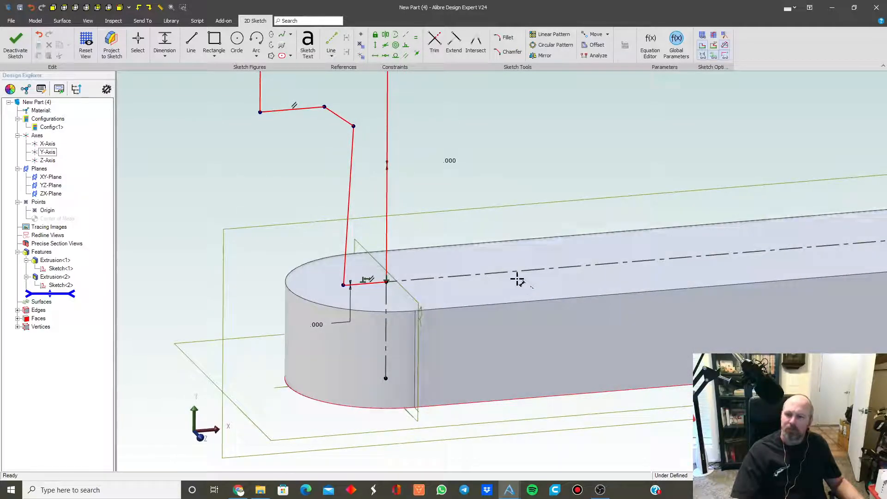
click(120, 8)
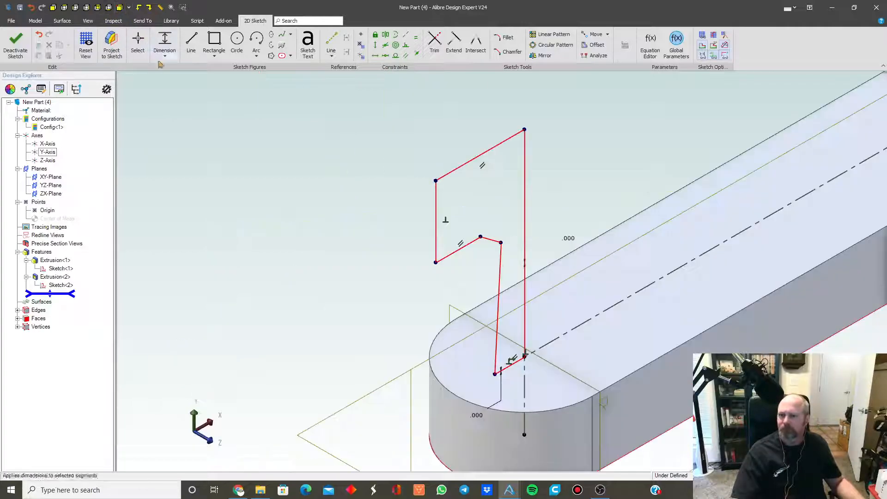
click(53, 7)
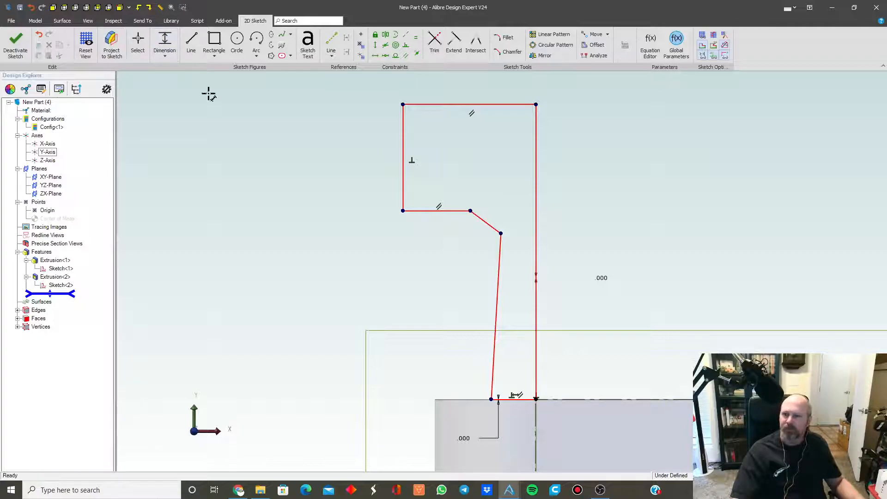
click(534, 221)
click(570, 228)
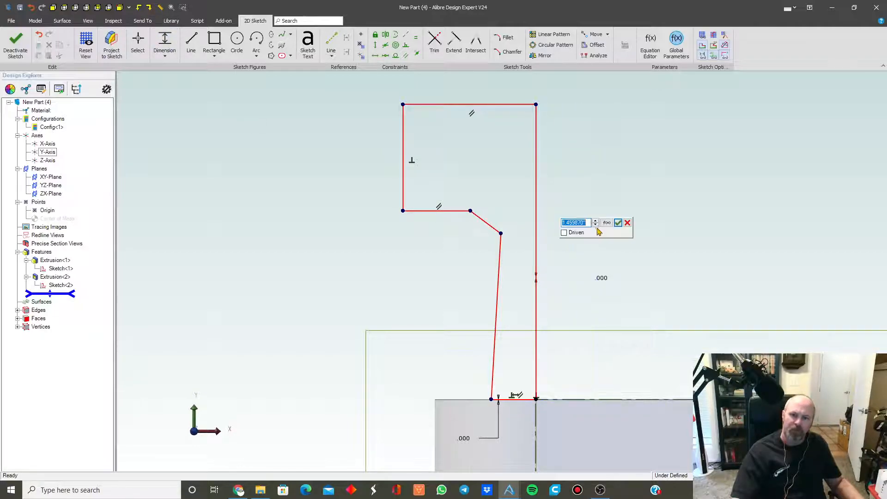
text(1.75)
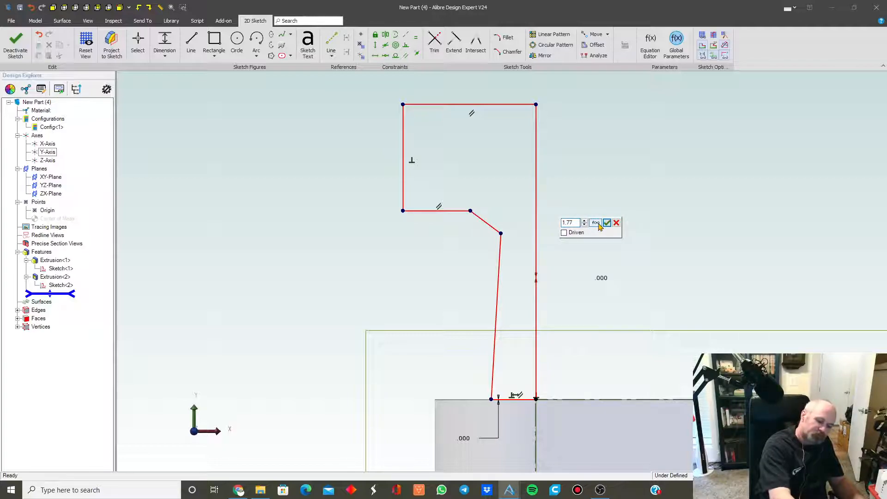
click(607, 222)
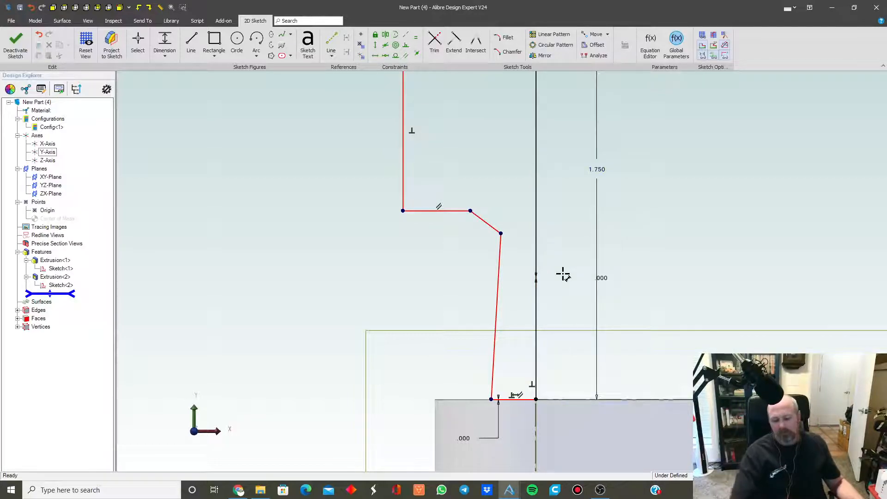
- Set the height of the knob head's outer vertical side to .75 in
scroll(521, 303, down, 2)
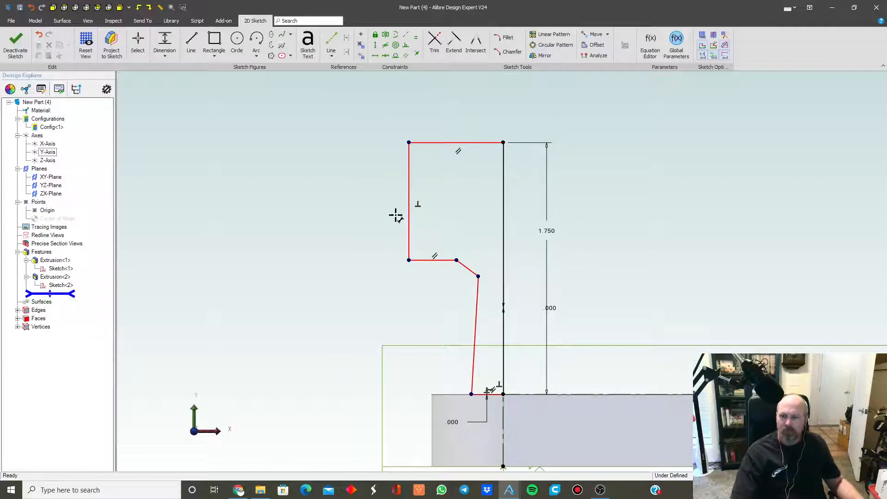
click(408, 199)
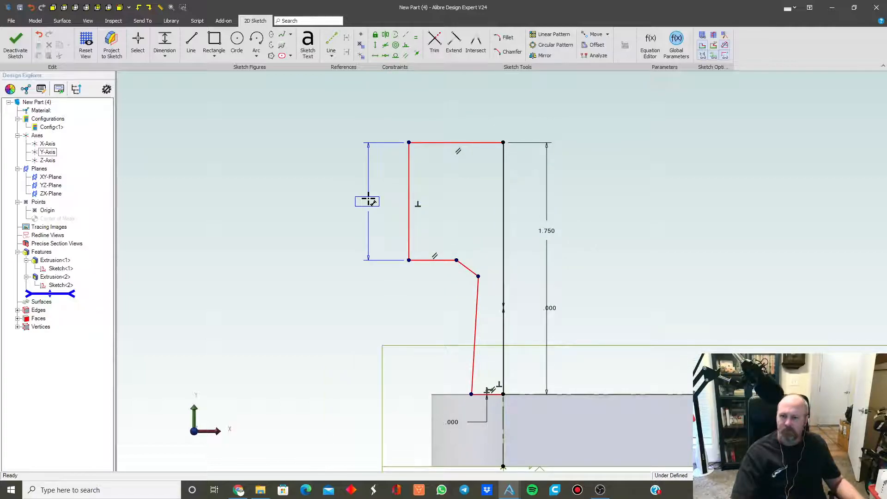
click(368, 205)
text(.7)
key(Return)
- Set the width of the stem's bottom edge on the arm to .25 in
click(487, 393)
click(451, 439)
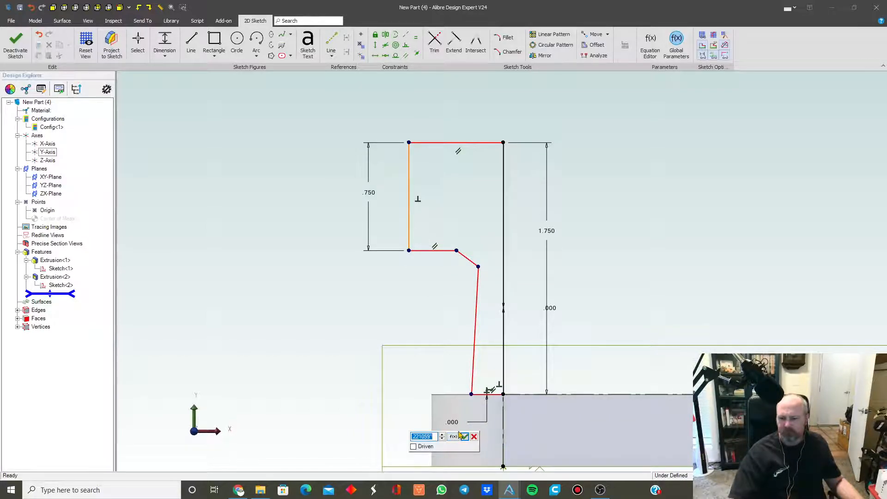
text(.25)
key(Return)
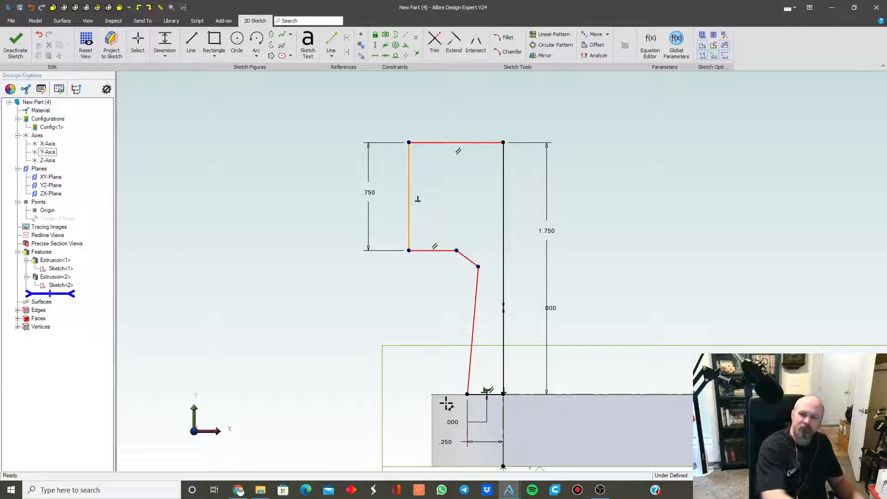
- Set the angle between the stem's slanted side and the profile's long vertical edge to 5°
click(502, 316)
click(472, 324)
click(486, 359)
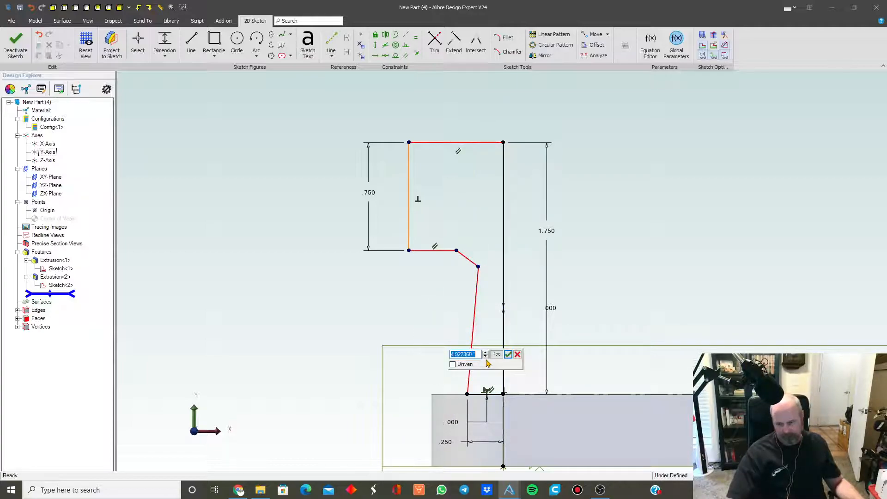
text(5)
key(Return)
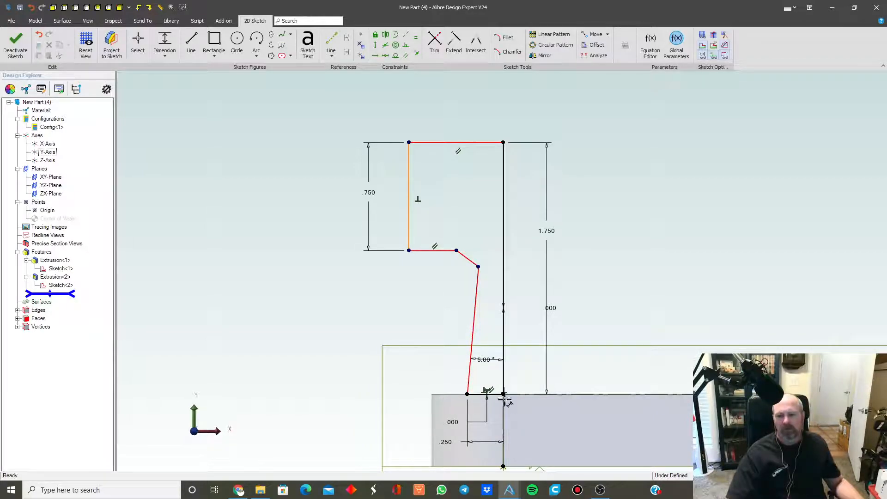
- Set the height from the arm's top surface to the upper end of the stem's slanted side to .75 in
click(540, 394)
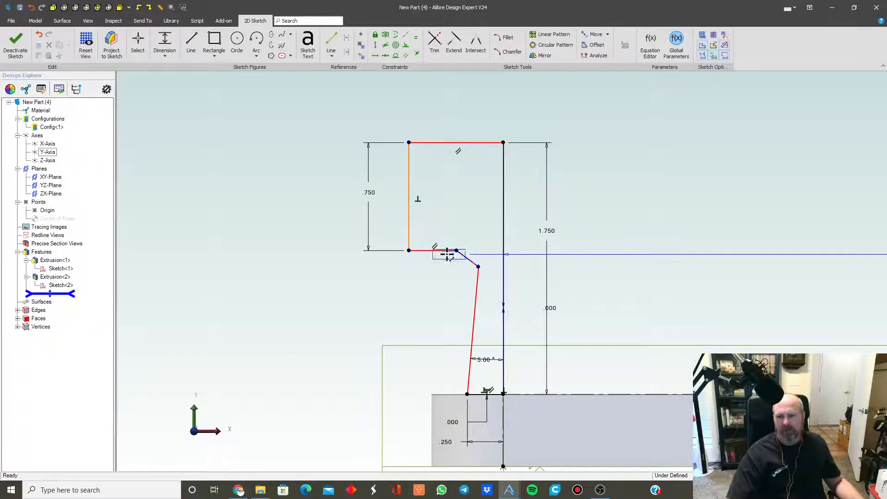
click(479, 267)
click(584, 307)
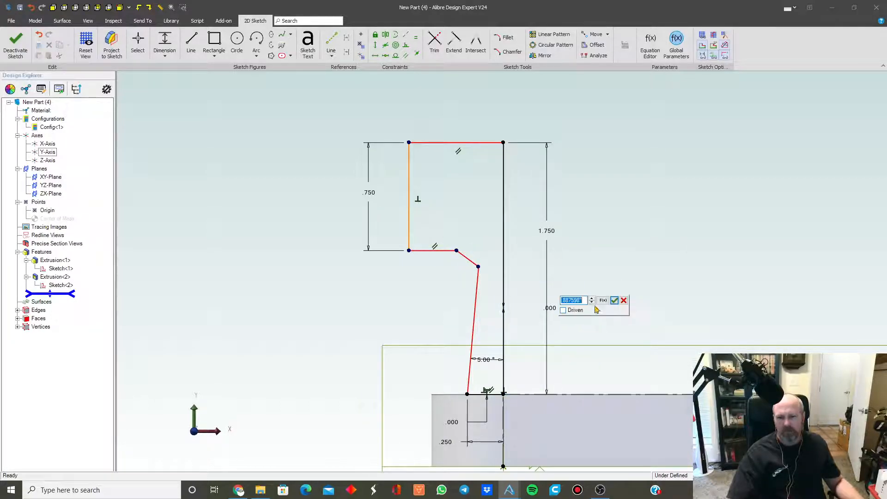
text(.75)
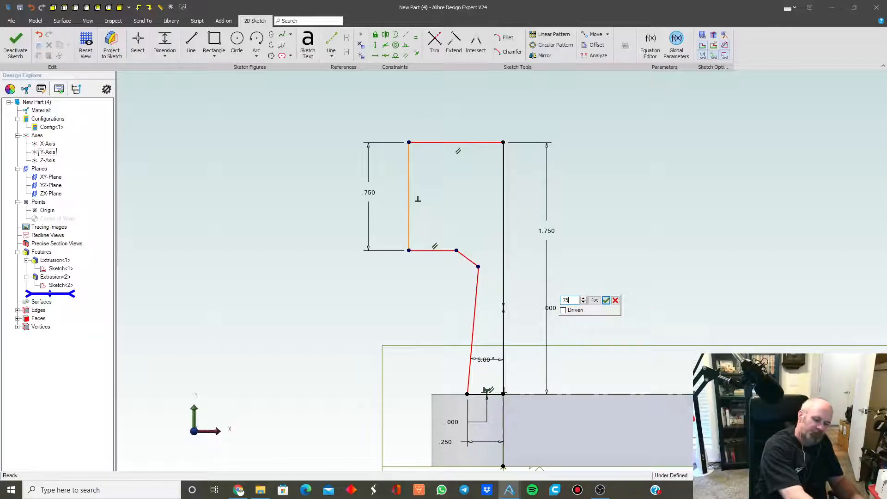
key(Return)
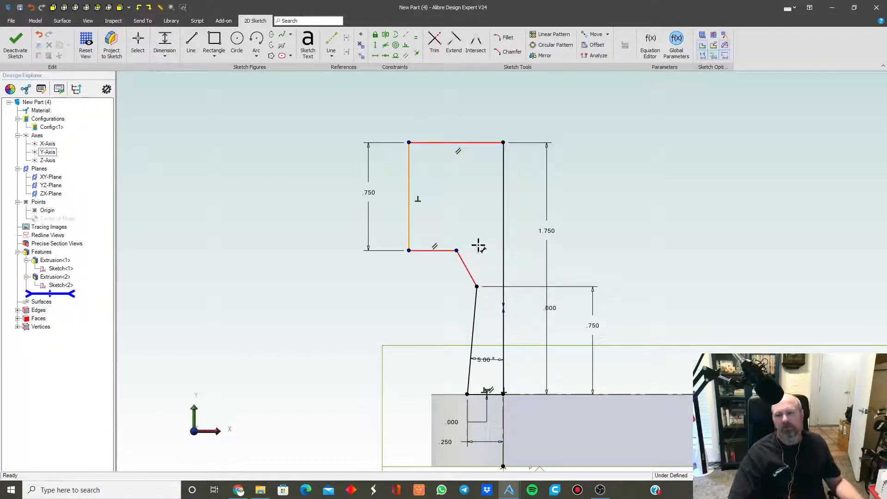
- Set the angle between the stem's slanted side and the short flared line under the head to 30°
click(474, 301)
click(469, 271)
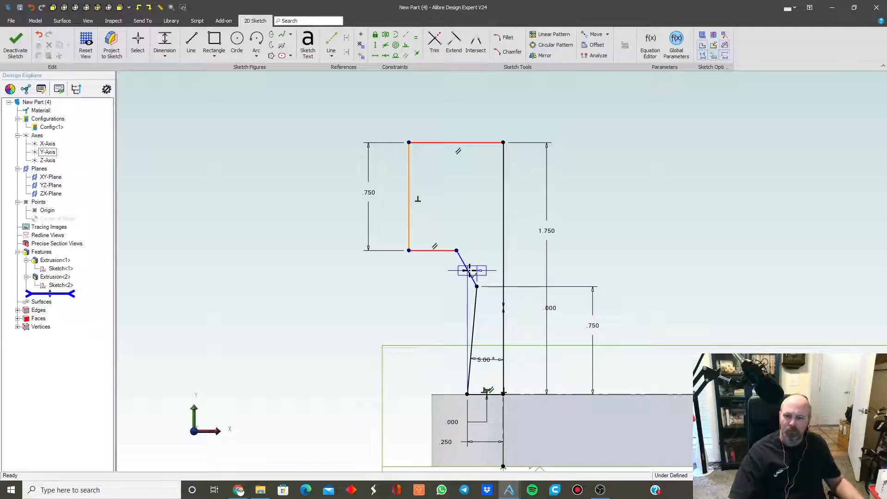
click(459, 201)
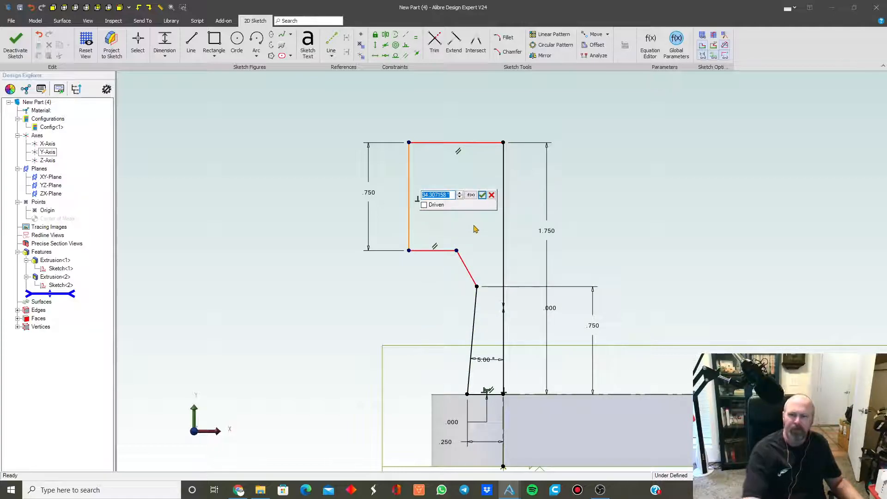
text(30)
key(Return)
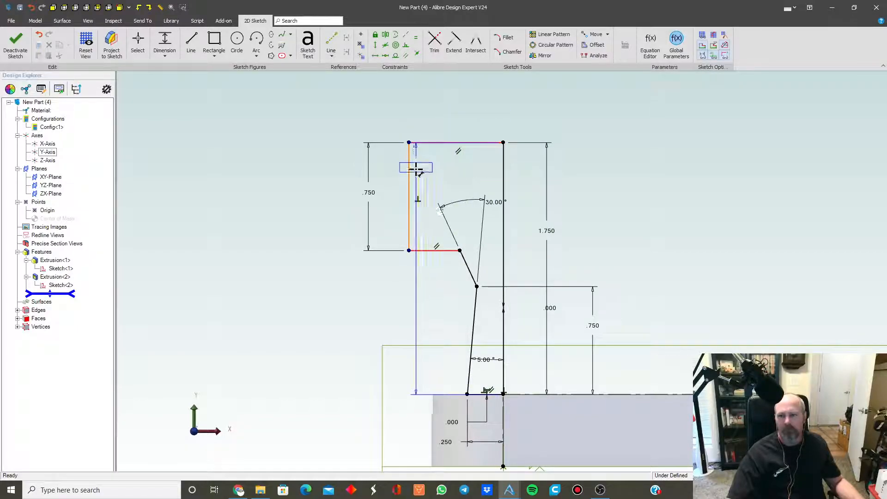
- Set the length of the knob head's top edge to 1 in
click(430, 143)
click(455, 115)
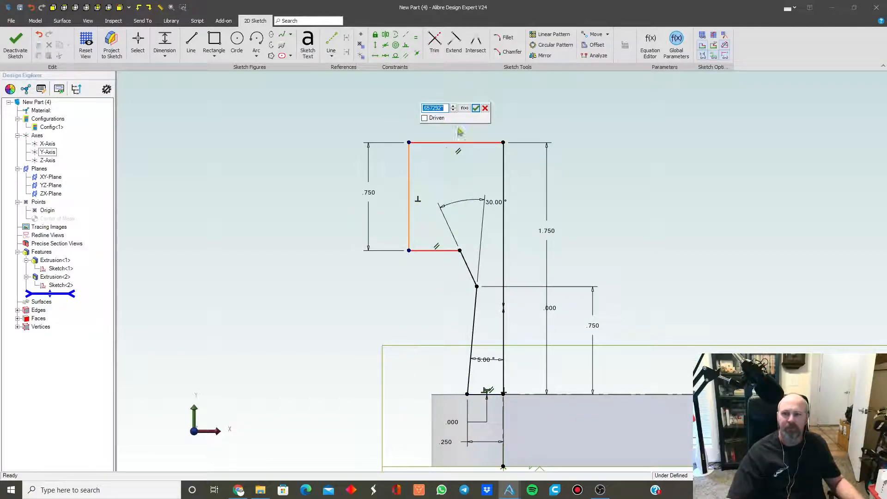
text(1)
key(Return)
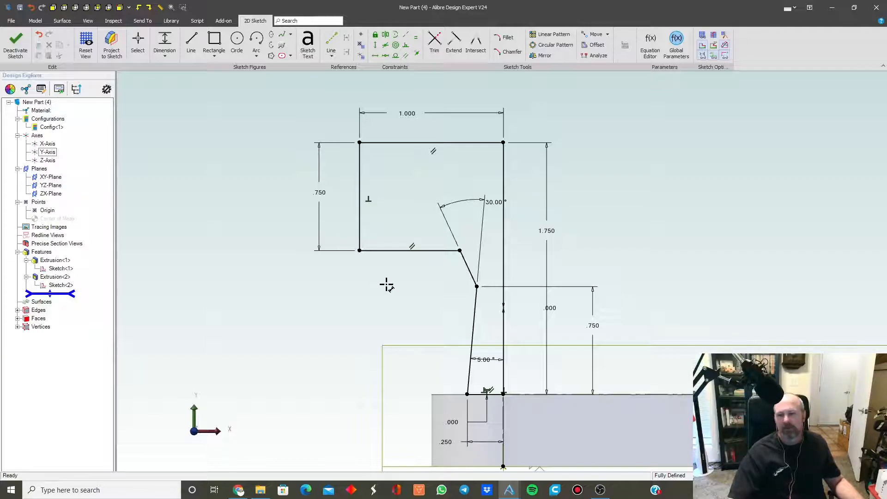
- Try rounding the knob head's two outer corners with .375 in radius fillets, and undo both fillets
click(505, 37)
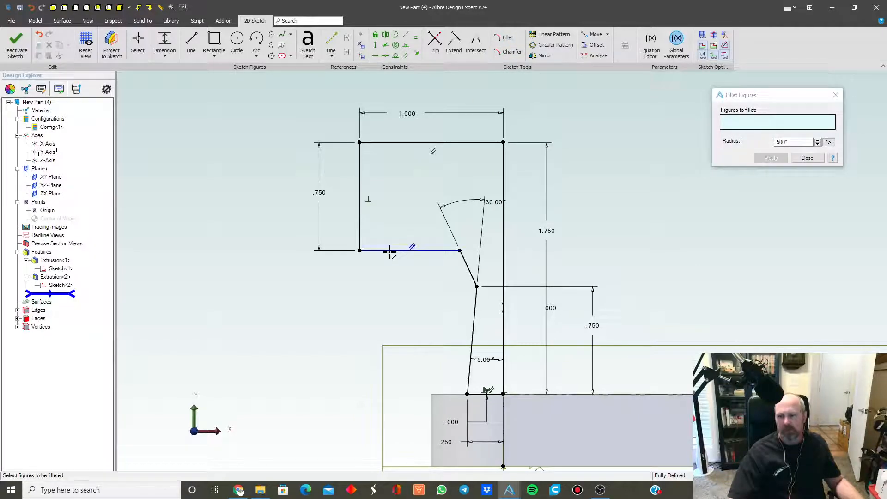
click(360, 238)
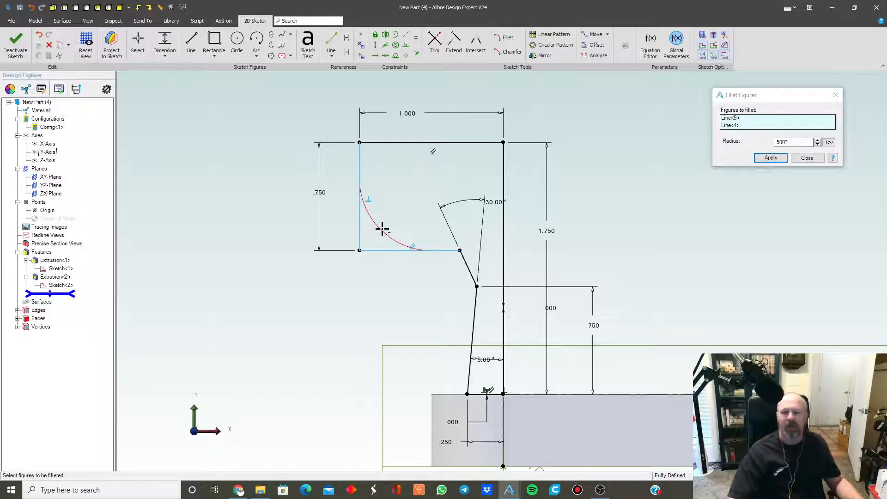
drag(794, 143, 726, 142)
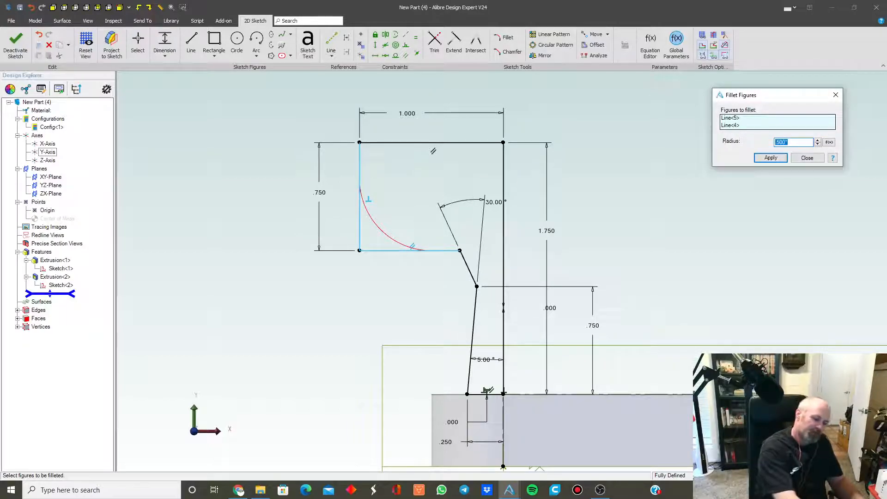
text(.375)
key(Return)
click(360, 164)
click(379, 143)
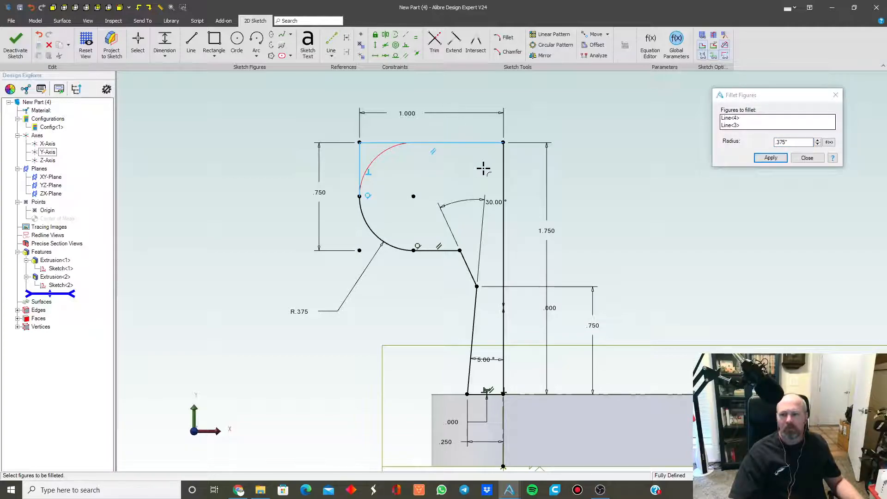
click(771, 158)
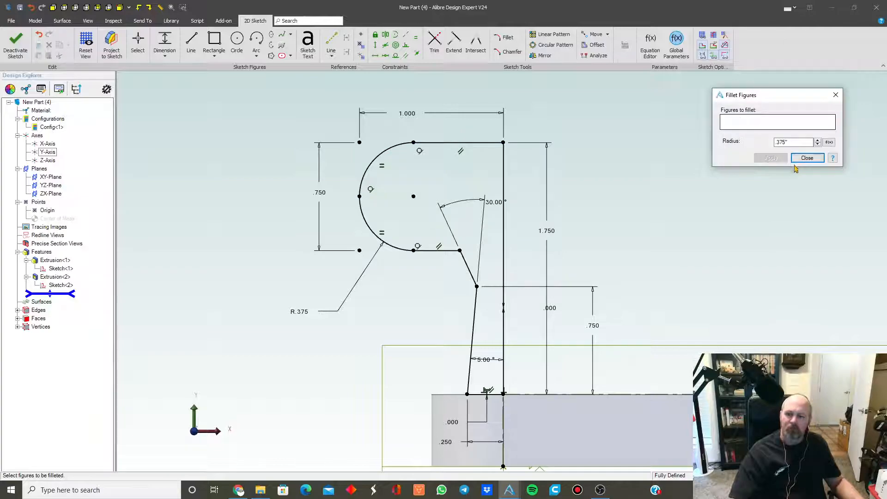
click(807, 158)
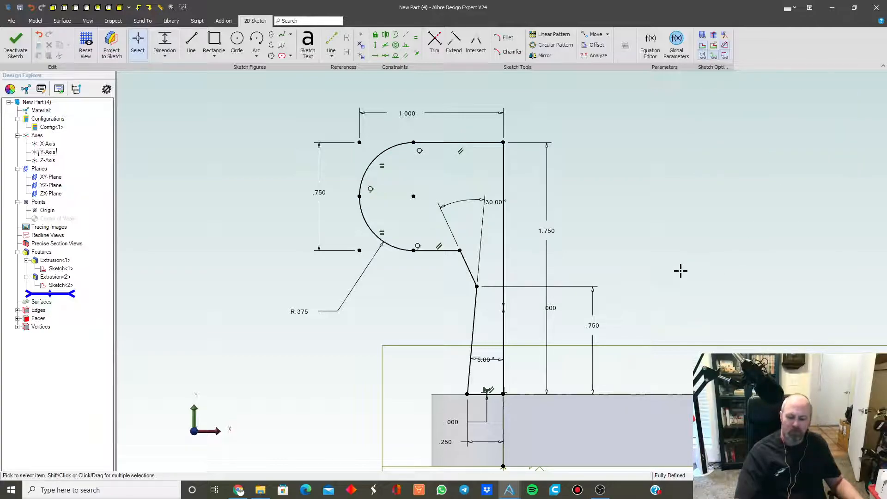
key(ctrl+z)
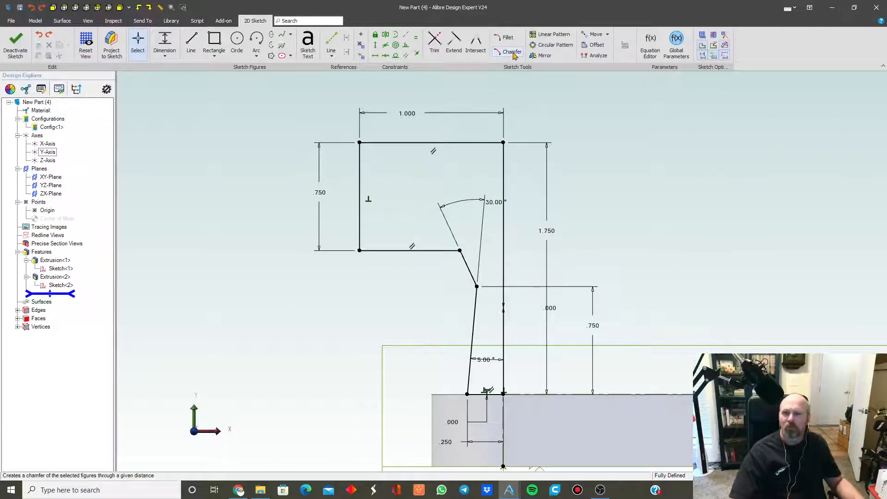
- Try a .25 in chamfer on the knob head's lower outer corner, and undo it
click(508, 52)
click(393, 250)
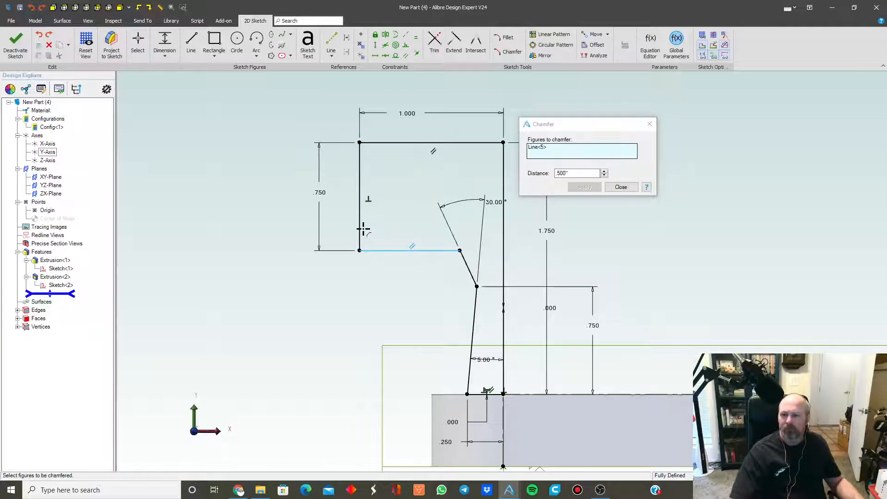
click(359, 226)
double_click(571, 172)
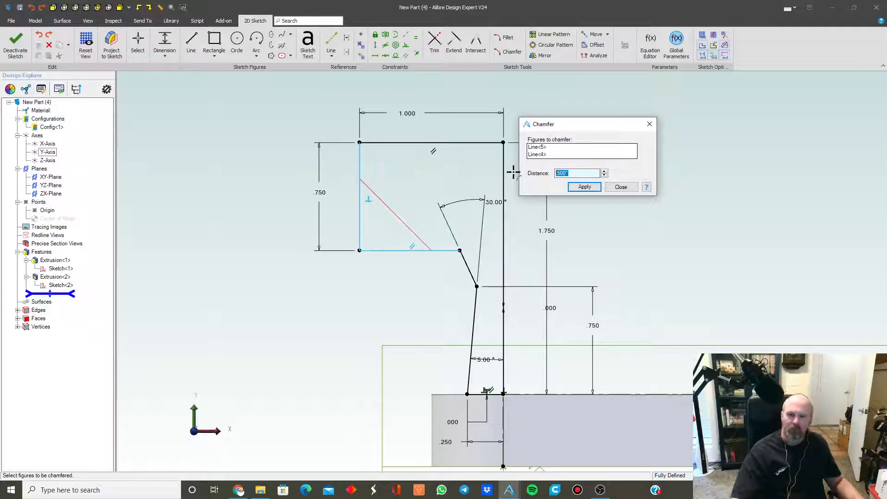
text(25)
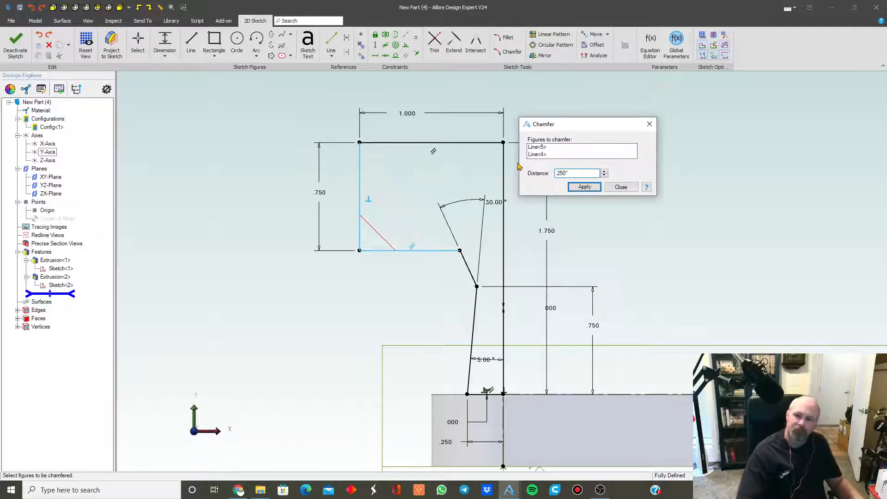
key(Tab)
click(571, 189)
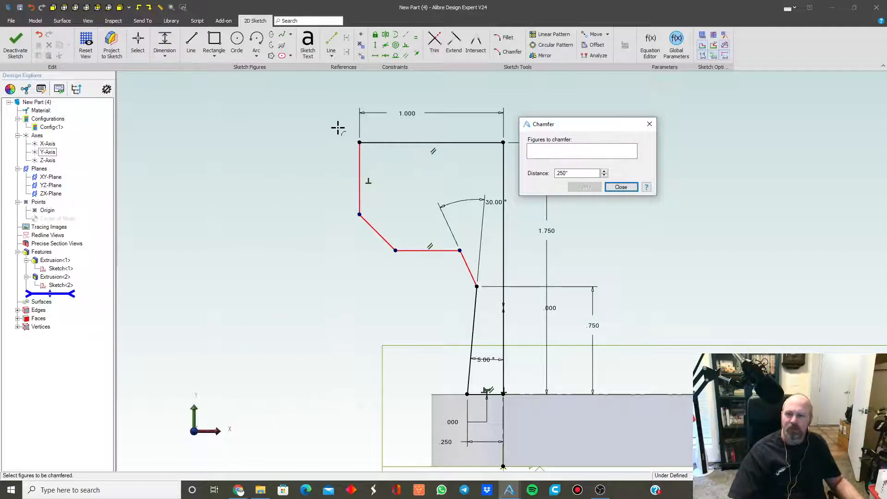
click(620, 187)
click(164, 39)
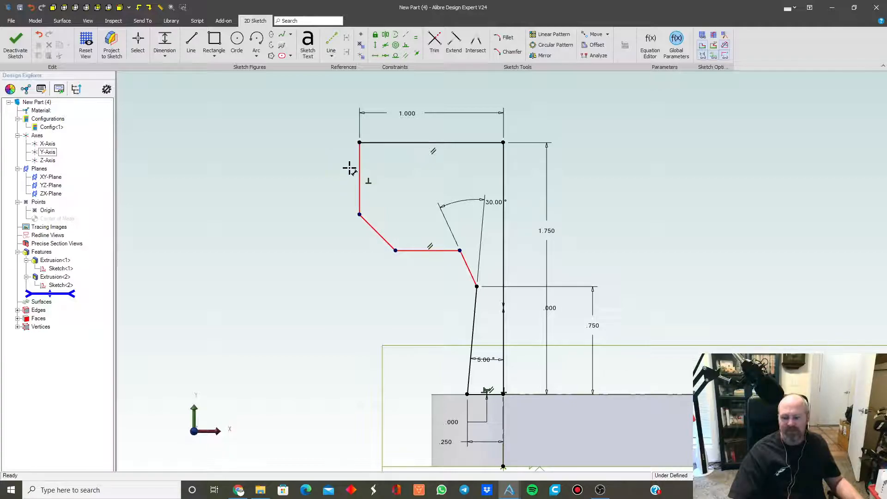
key(ctrl+z)
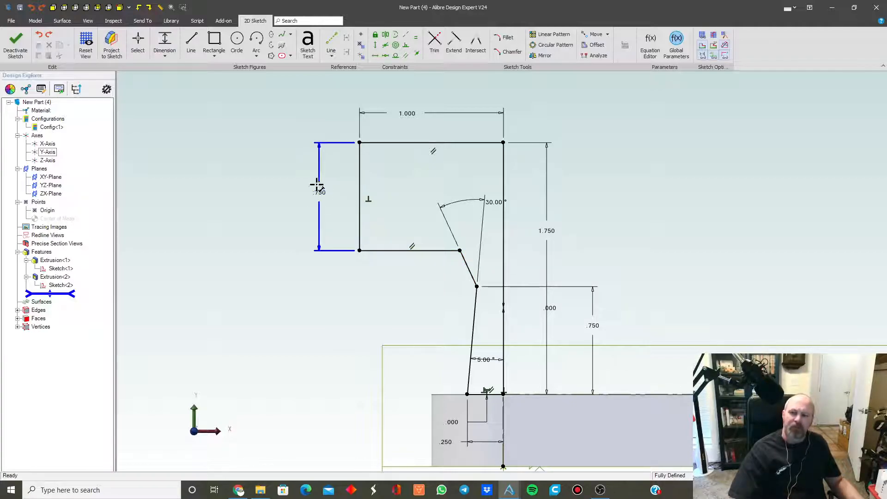
- Replace the knob head's height dimension with a .75 in dimension between its top and bottom edges
right_click(317, 191)
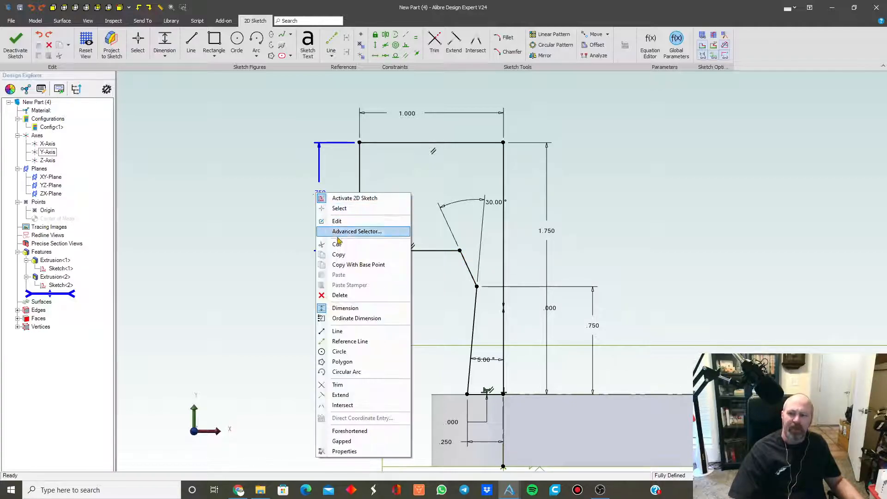
click(340, 295)
click(385, 144)
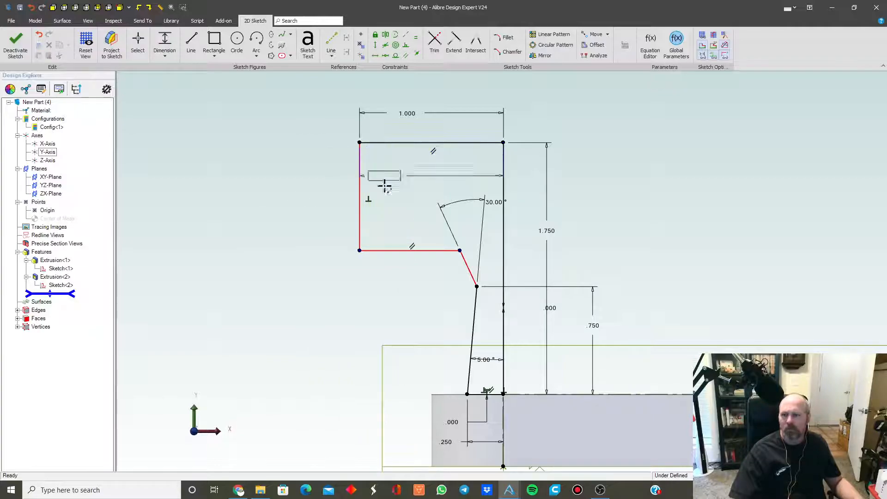
click(397, 250)
click(321, 204)
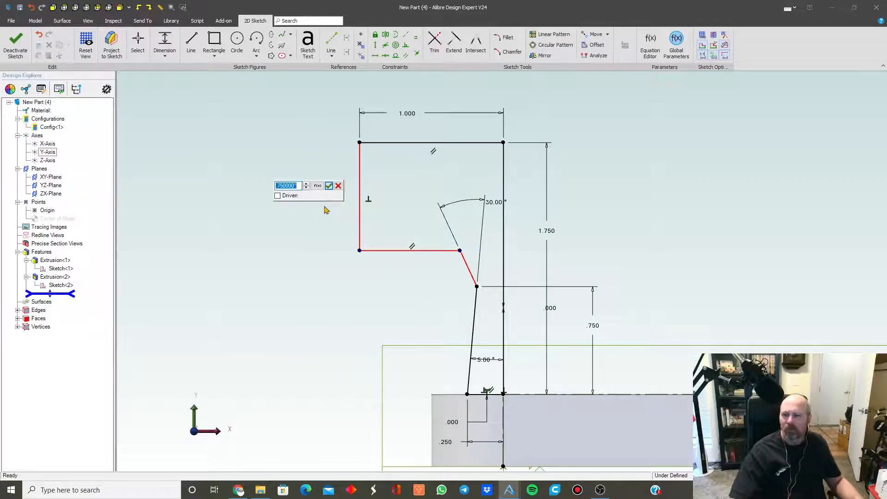
key(Return)
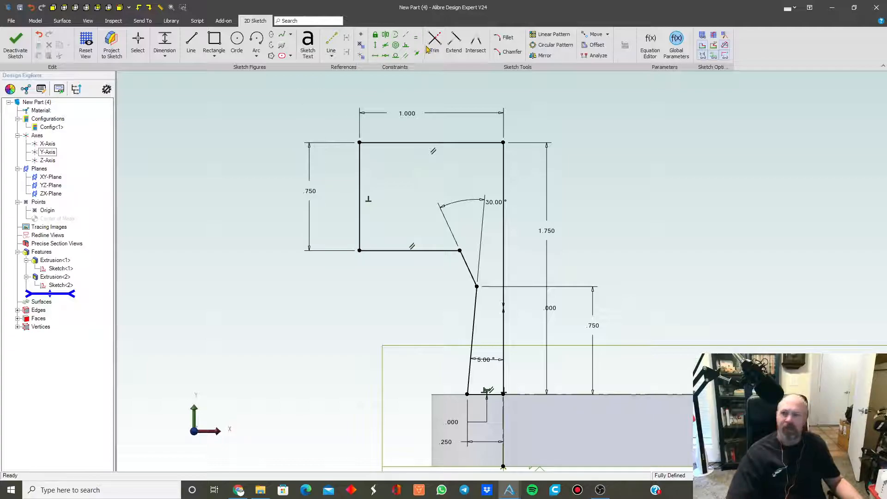
- Chamfer the knob head's lower outer corner with a distance of .25 in
click(502, 52)
click(381, 250)
click(360, 228)
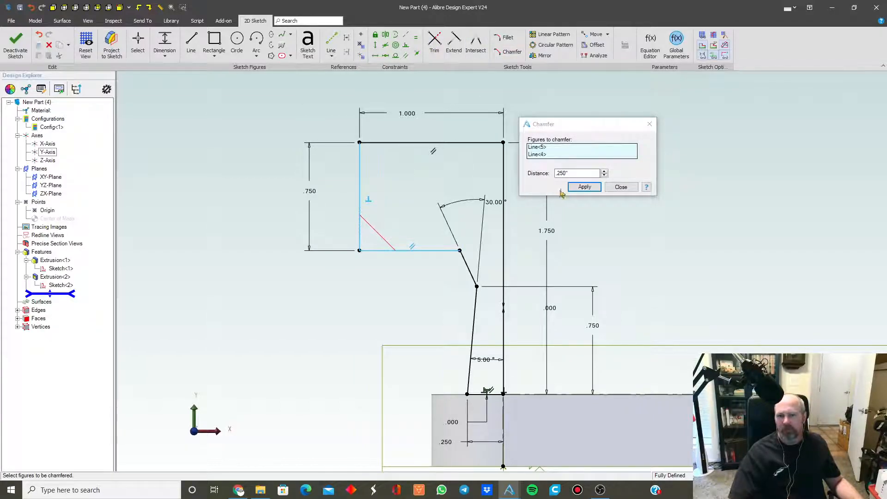
click(585, 186)
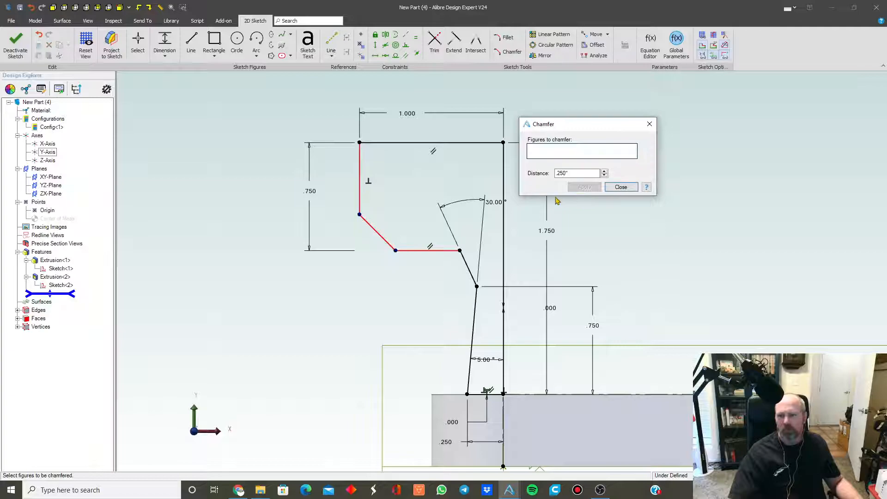
click(621, 188)
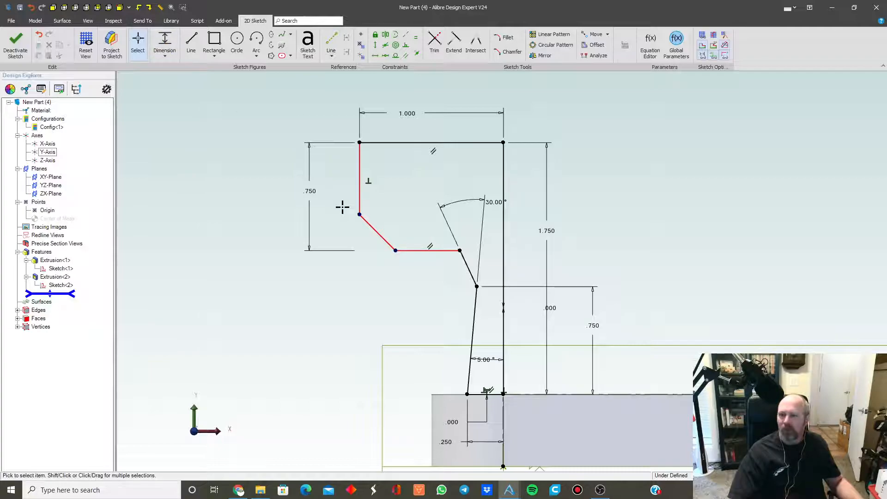
- Nudge the upper endpoint of the chamfer line to test whether it can move
click(165, 42)
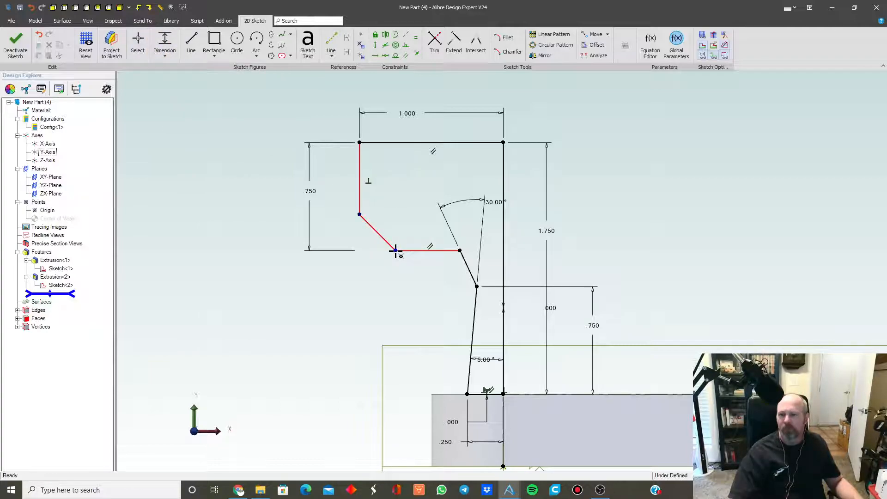
click(138, 42)
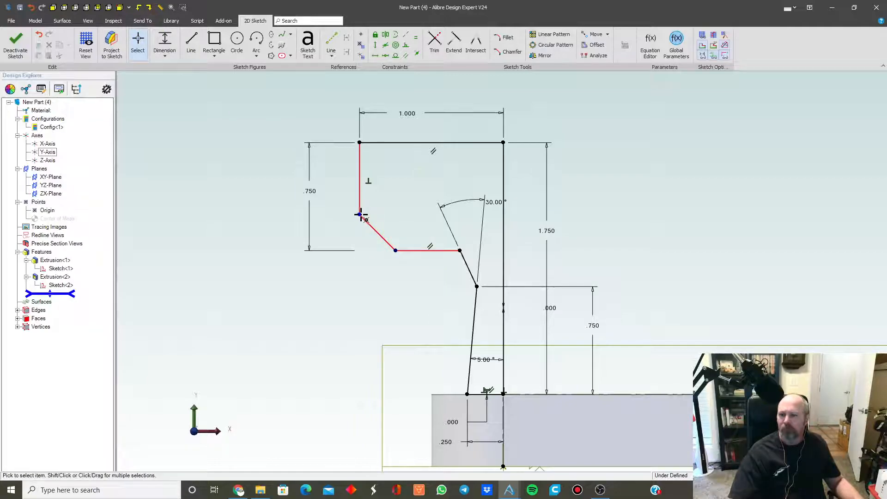
mouse_move(360, 214)
mouse_down()
mouse_move(357, 192)
mouse_move(358, 224)
mouse_move(357, 202)
mouse_move(349, 225)
mouse_move(342, 204)
mouse_move(345, 213)
mouse_up()
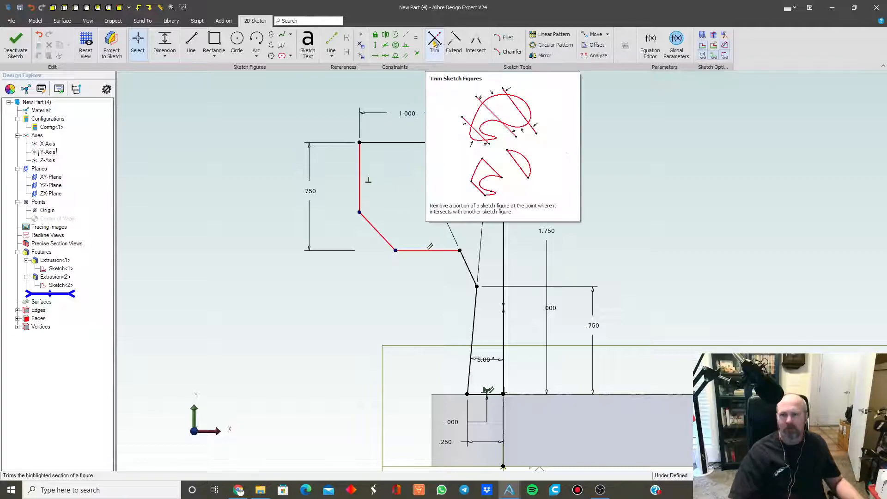
- Set the angle between the chamfer line and the knob head's bottom edge to 45°
click(407, 250)
click(386, 240)
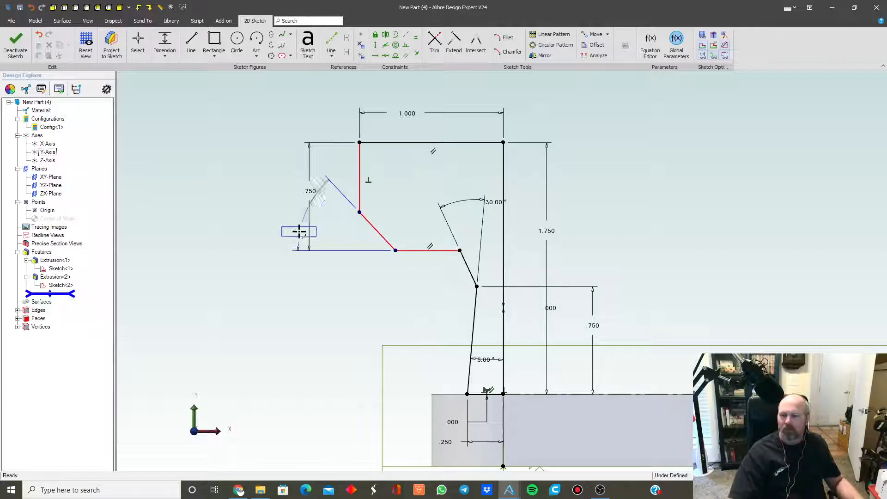
click(246, 209)
text(45)
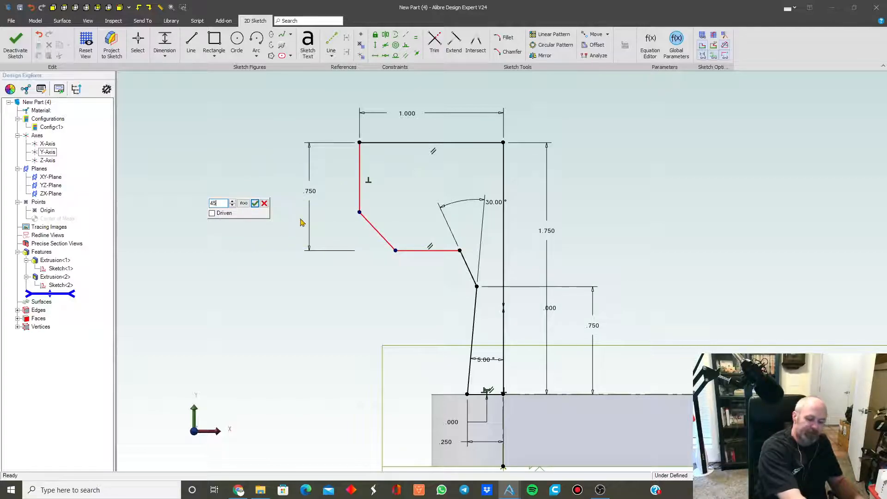
key(Return)
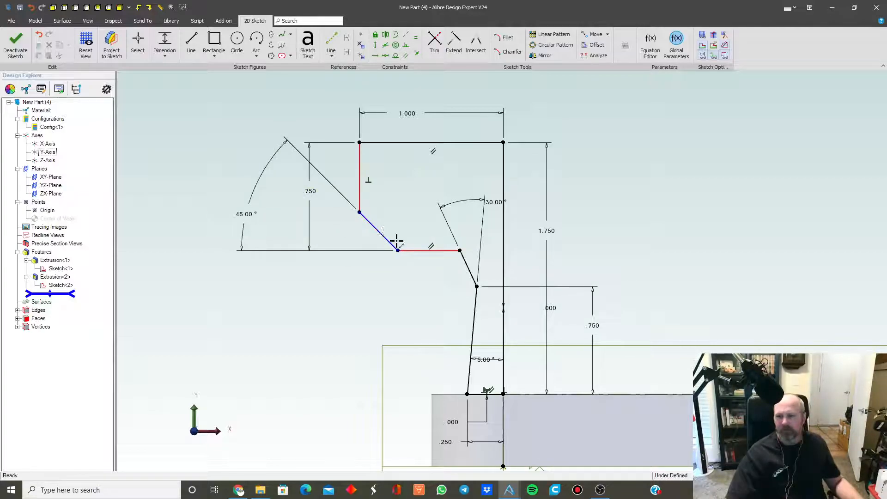
- Set the horizontal distance from the head's outer vertical edge to the chamfer's lower end to .25 in
click(359, 188)
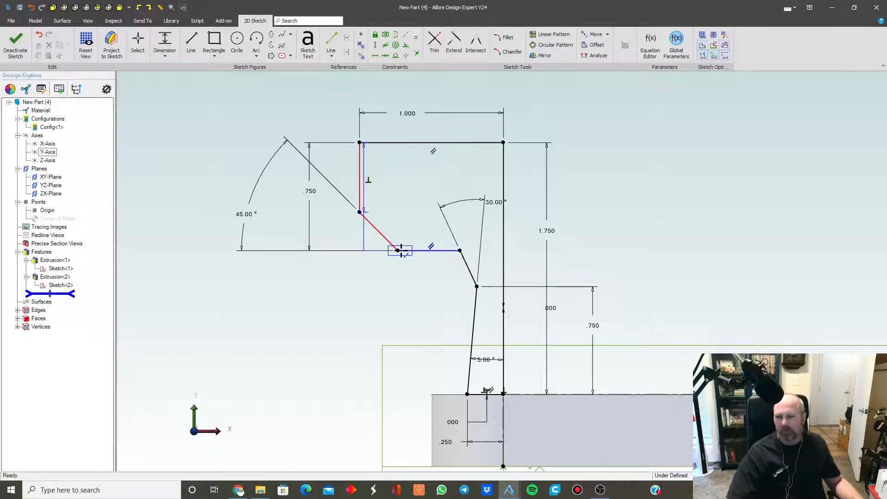
click(399, 251)
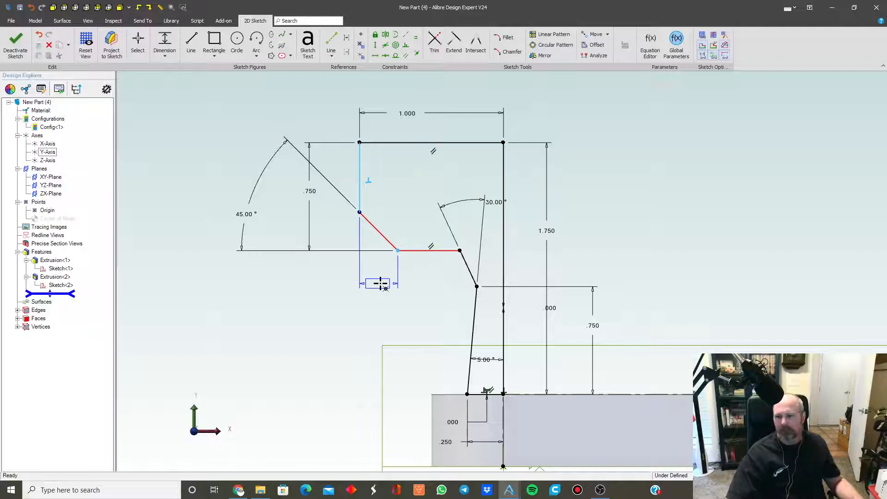
click(376, 283)
text(.25)
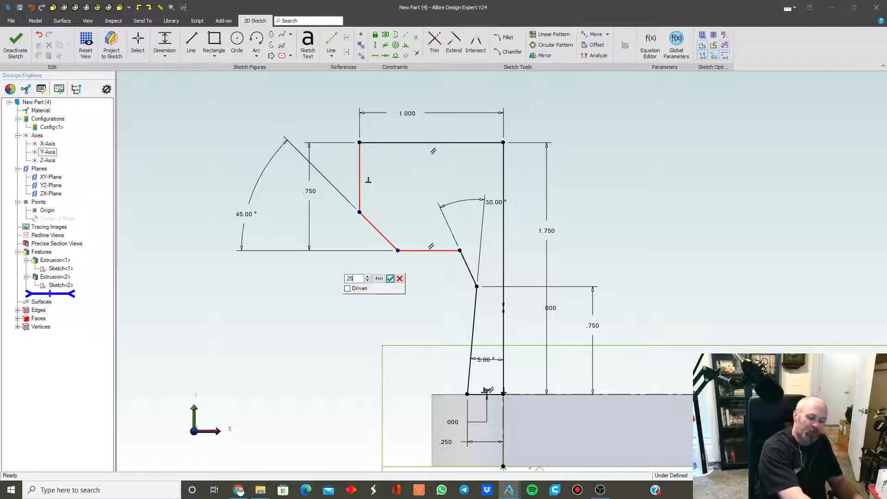
key(Return)
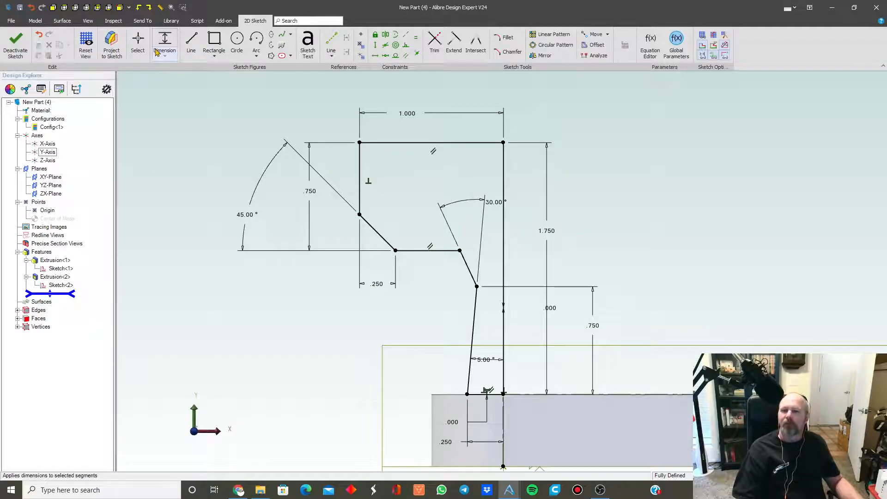
- Fillet the corner between the flared line and the stem's slanted side with a 1 in radius, and finish the sketch
click(507, 37)
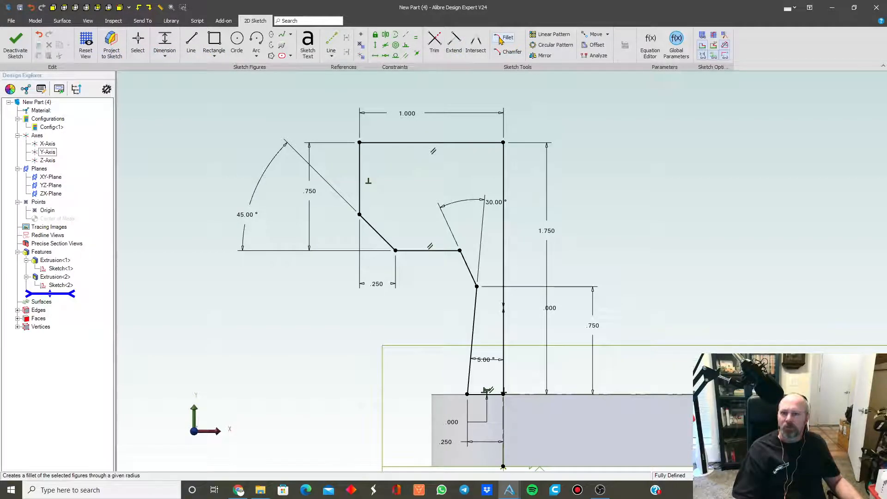
click(471, 272)
click(476, 300)
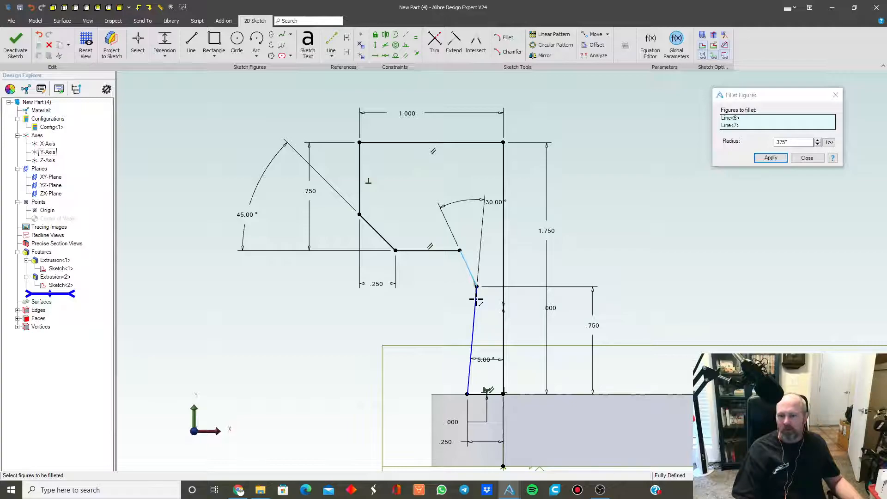
click(791, 146)
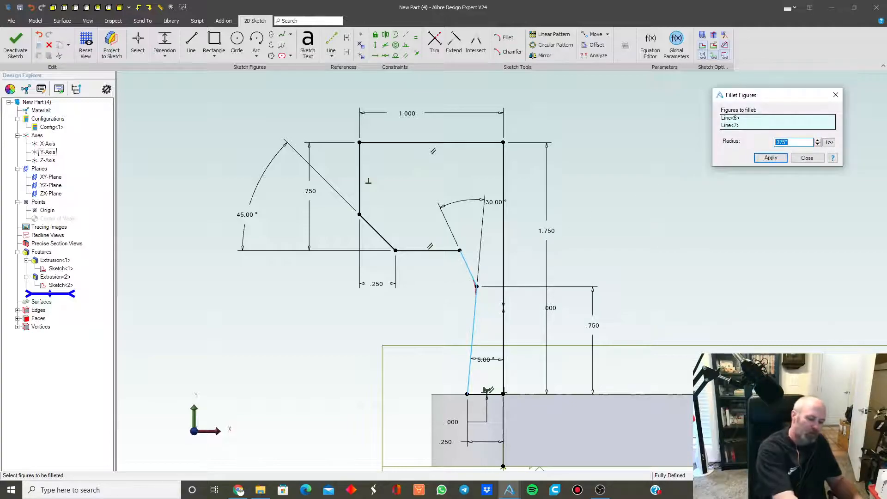
click(770, 158)
click(804, 158)
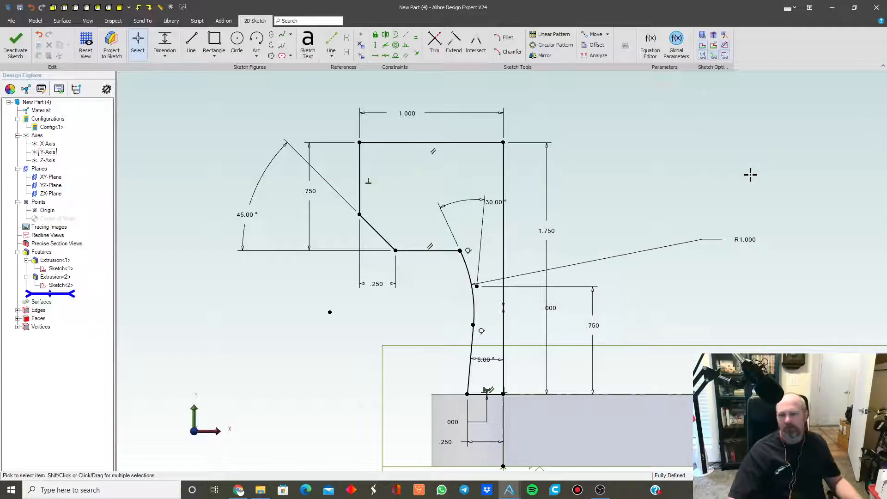
click(16, 44)
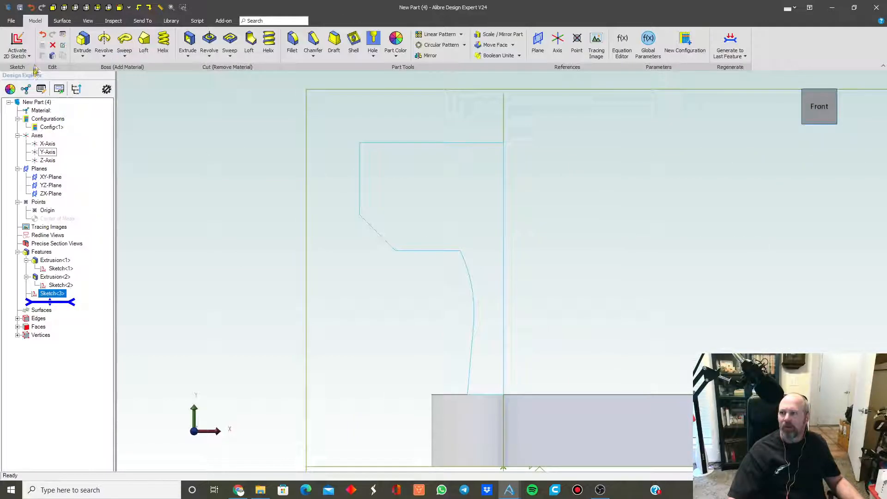
- Revolve the knob profile sketch 360° about the Y-Axis as a boss on the arm's end
click(102, 39)
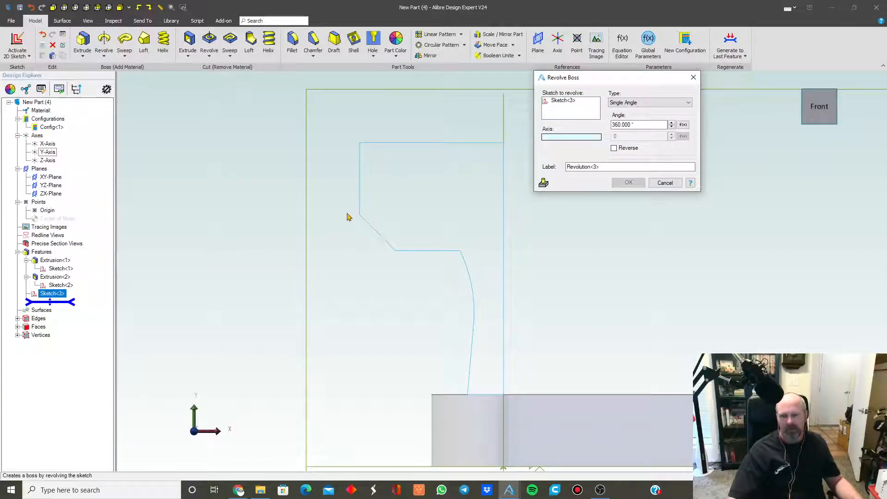
click(283, 203)
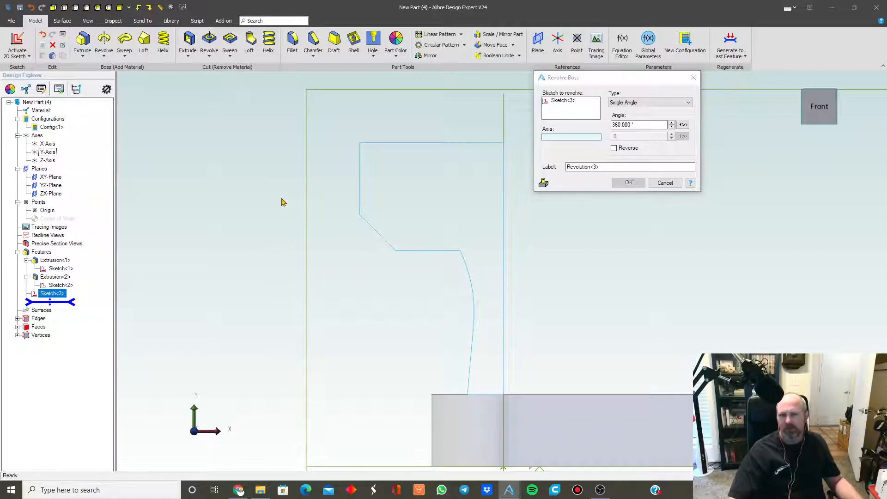
middle_drag(309, 204, 342, 230)
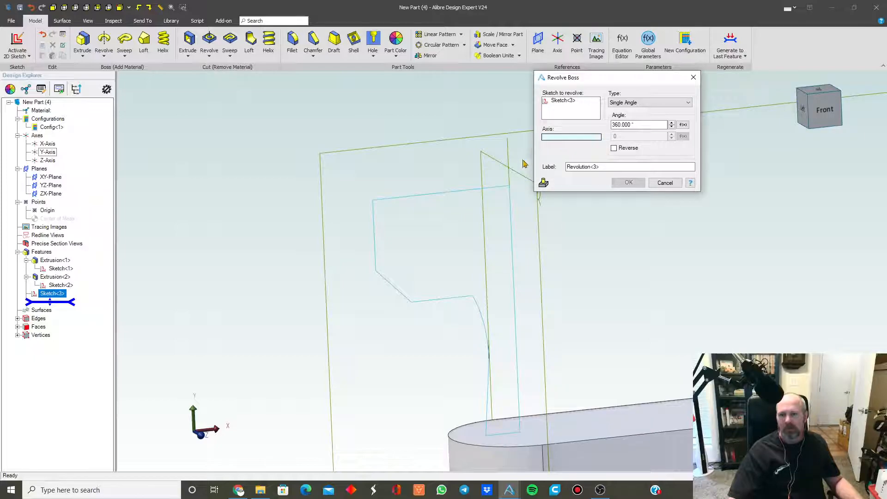
click(507, 153)
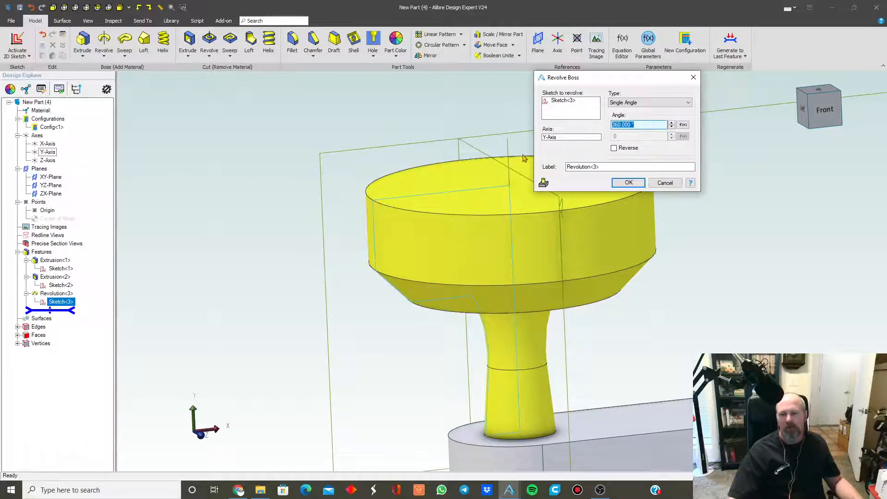
middle_drag(491, 177, 377, 142)
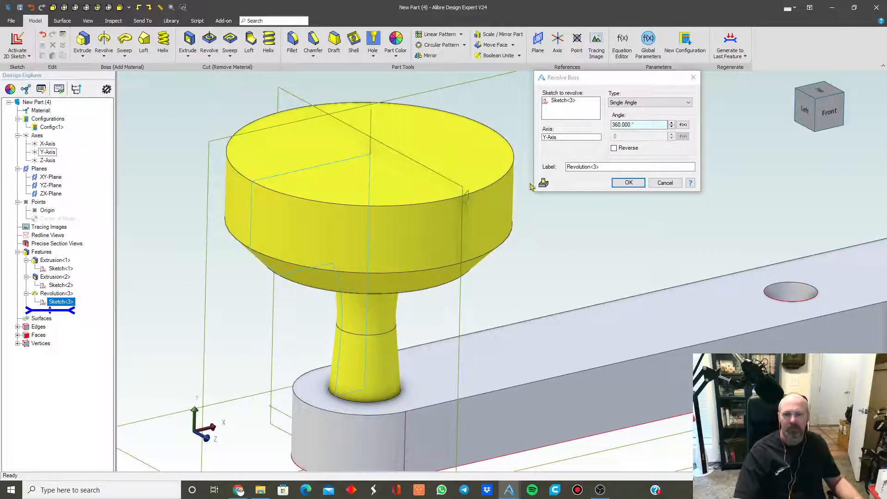
click(629, 183)
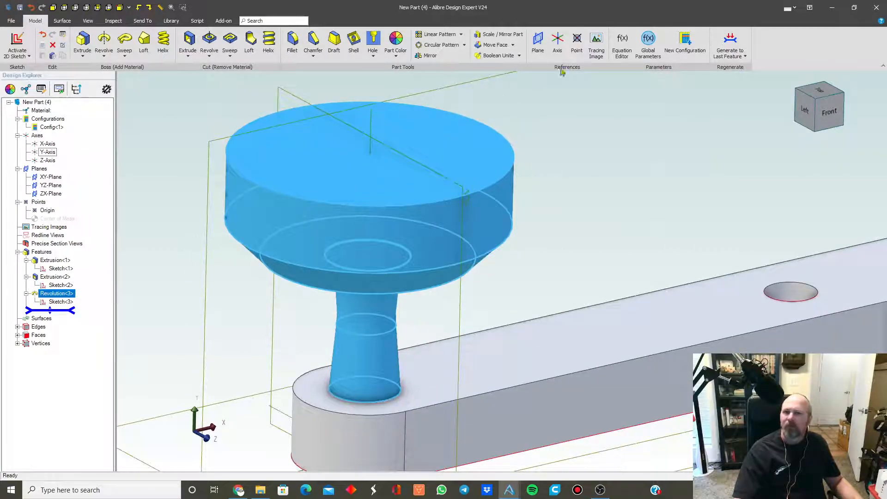
- Fillet the top outer edge of the knob head with a constant radius of .25 in
click(292, 42)
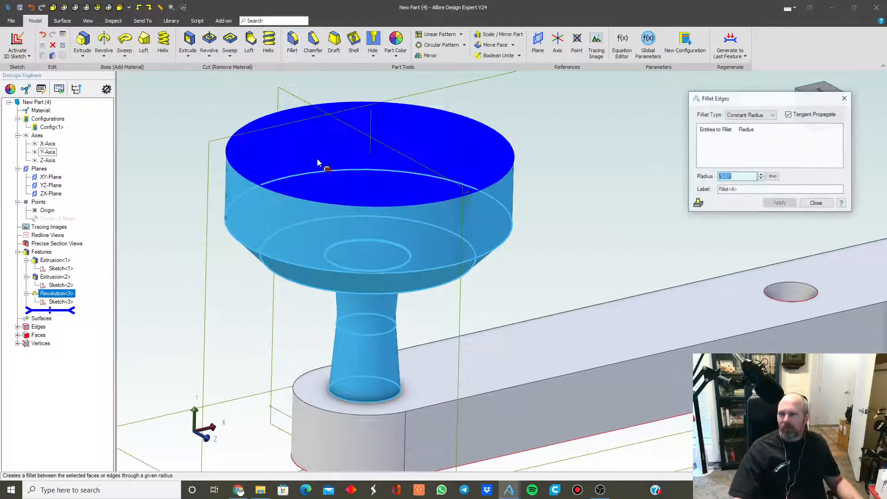
click(307, 199)
double_click(749, 176)
key(BackSpace)
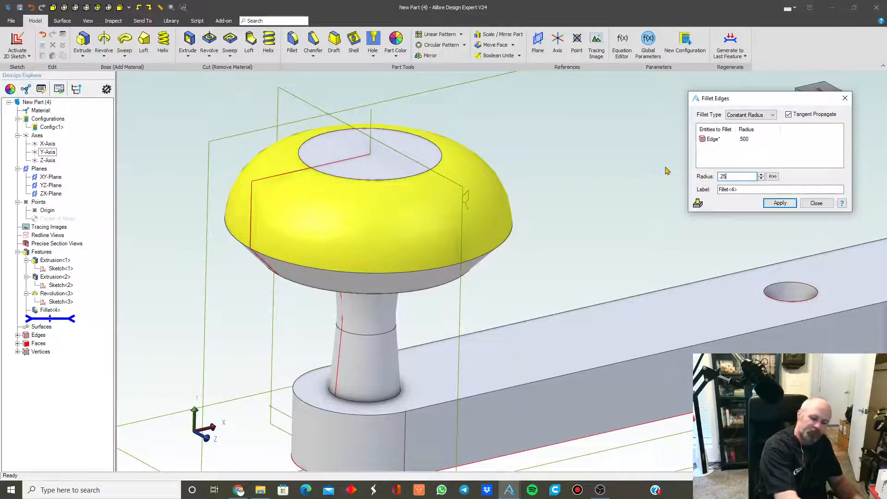
text(.25)
key(Tab)
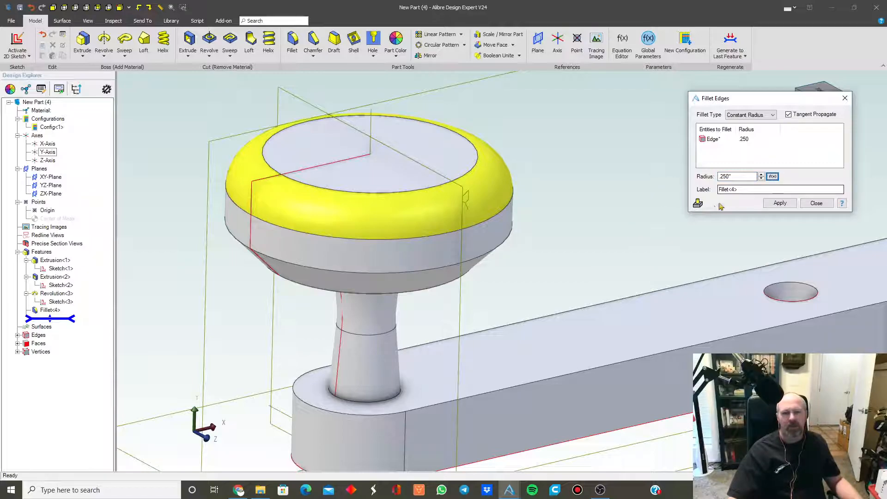
click(780, 203)
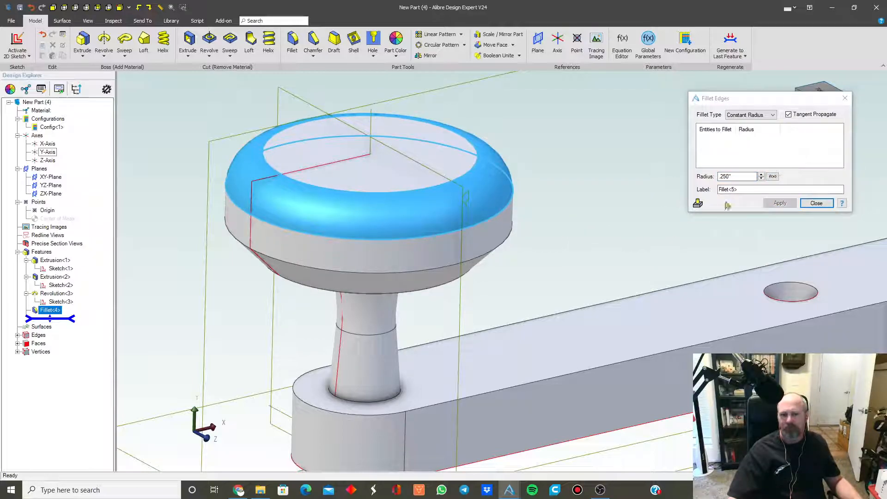
click(815, 203)
- Color the knob head's top, rounded edge, side, chamfer and underside faces the darkest standard gray
middle_drag(624, 217, 604, 225)
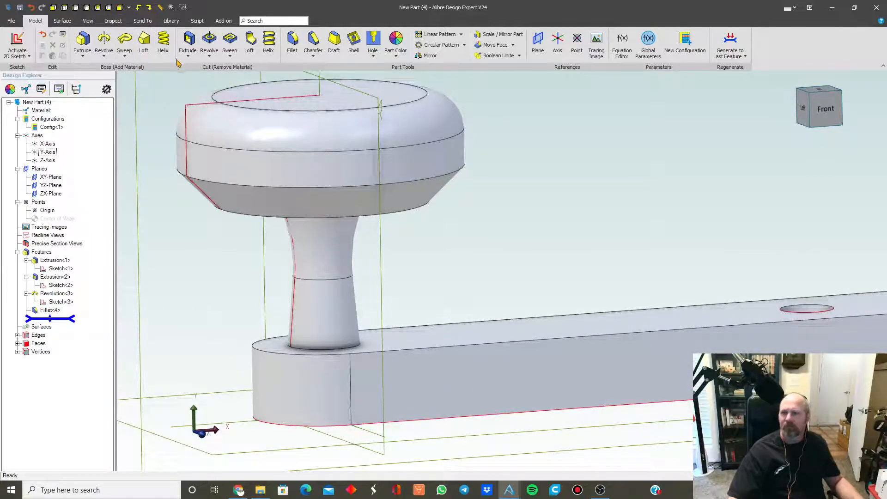
scroll(280, 126, down, 2)
scroll(277, 126, up, 1)
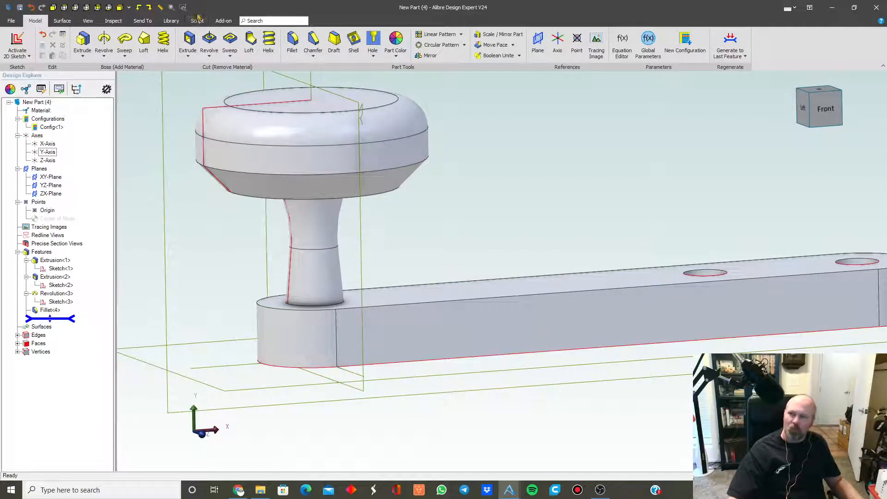
click(117, 9)
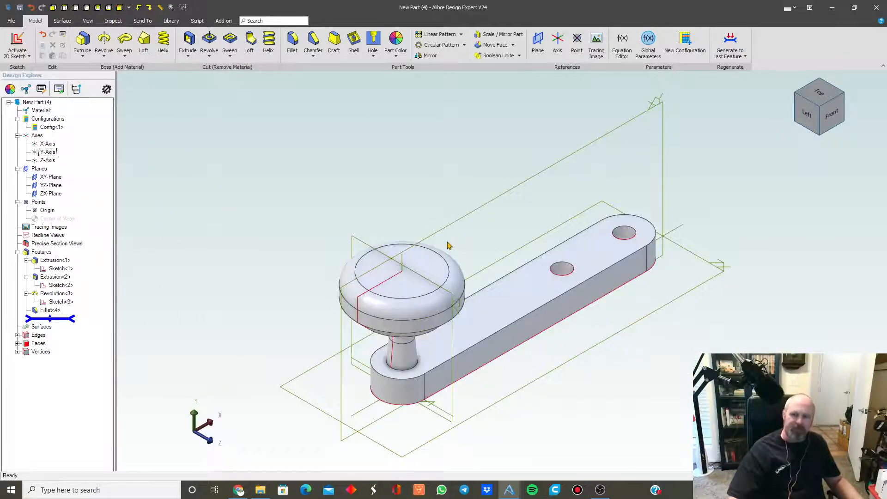
right_click(258, 186)
mouse_move(345, 230)
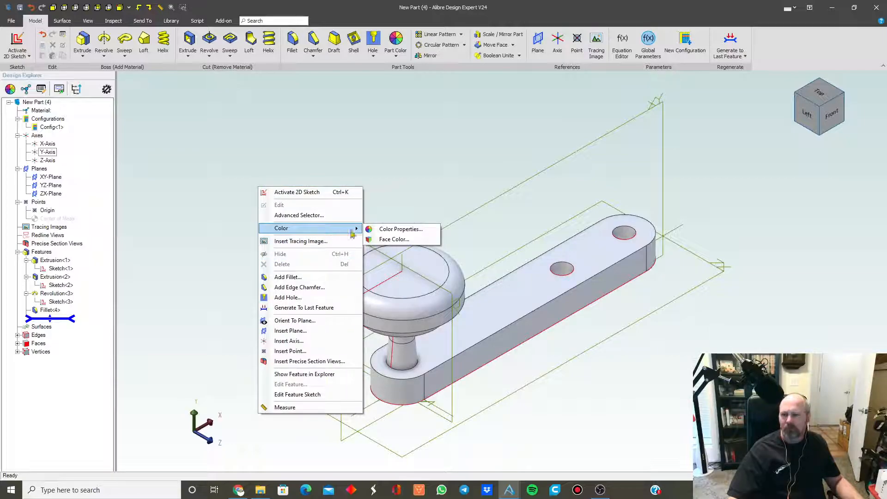
click(390, 241)
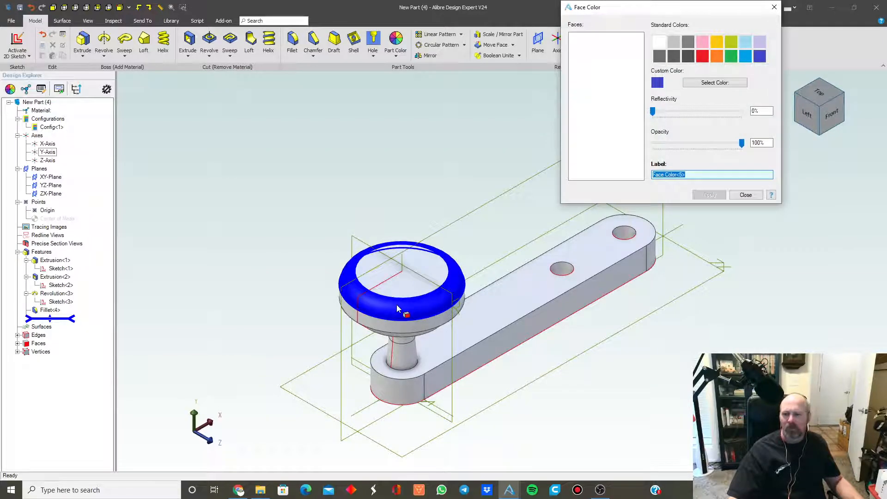
click(419, 303)
click(410, 284)
mouse_move(413, 333)
middle_down()
mouse_move(419, 310)
mouse_move(418, 326)
middle_up()
click(423, 362)
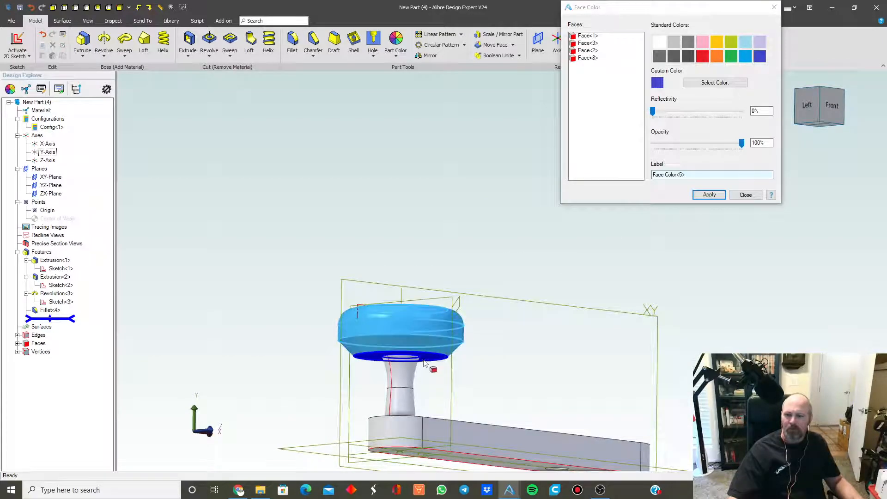
click(426, 360)
click(688, 57)
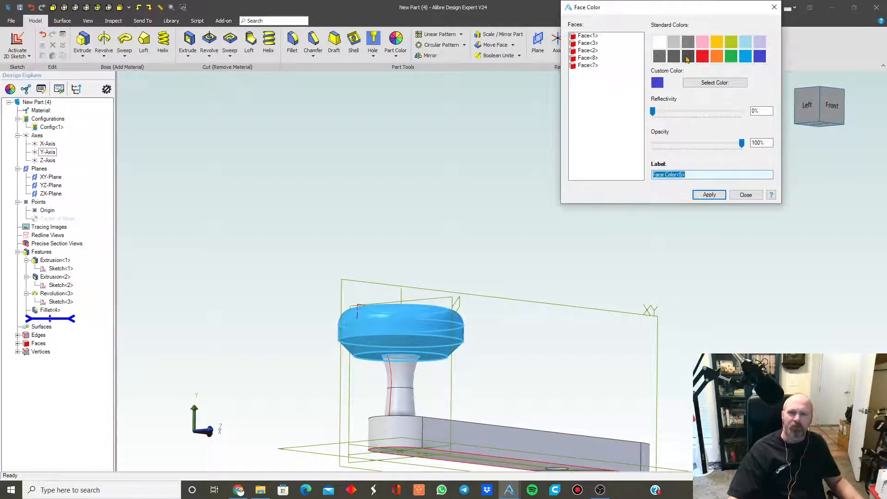
click(709, 195)
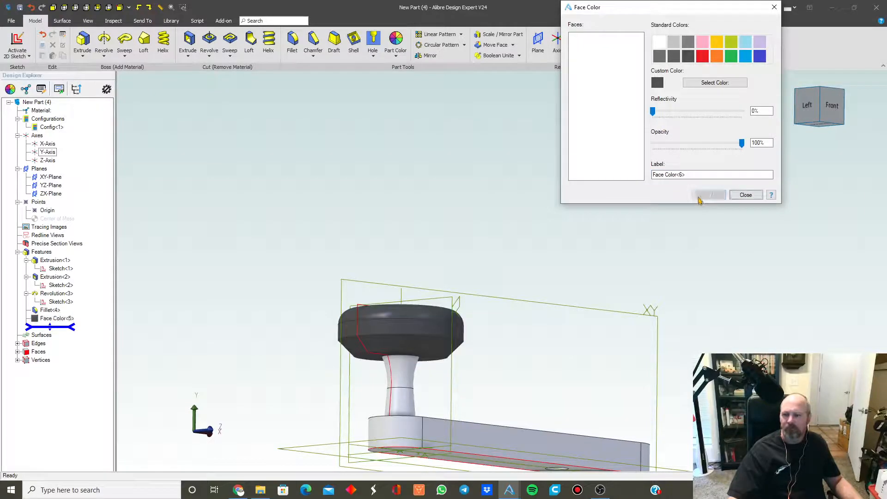
click(745, 194)
- Save the part as Crank Handle in the BS Grinder folder
middle_drag(534, 207, 472, 223)
scroll(481, 213, down, 3)
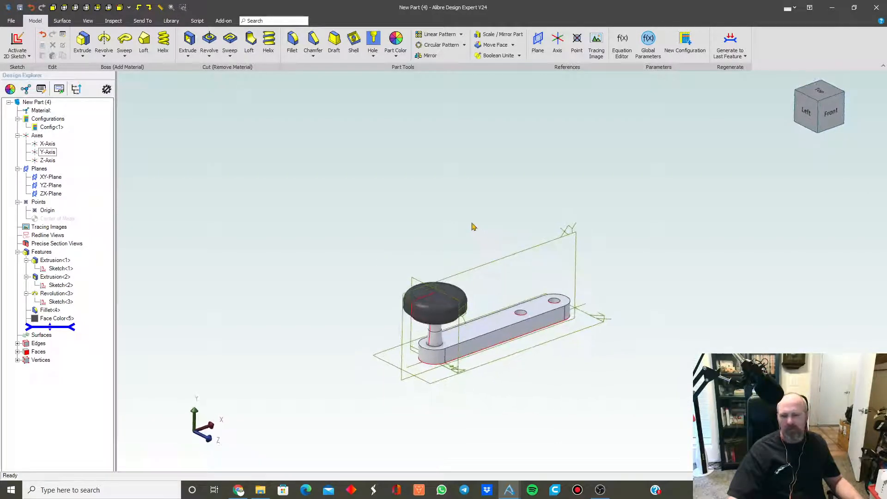
click(120, 8)
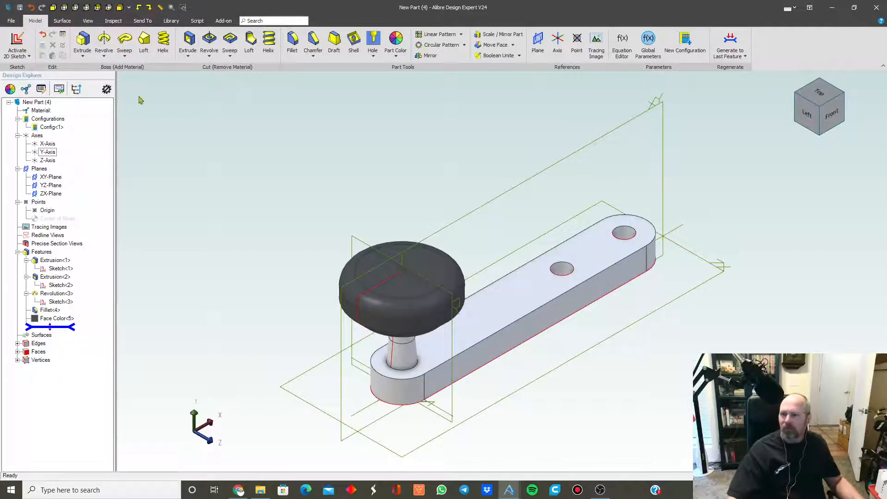
key(ctrl+s)
text(C)
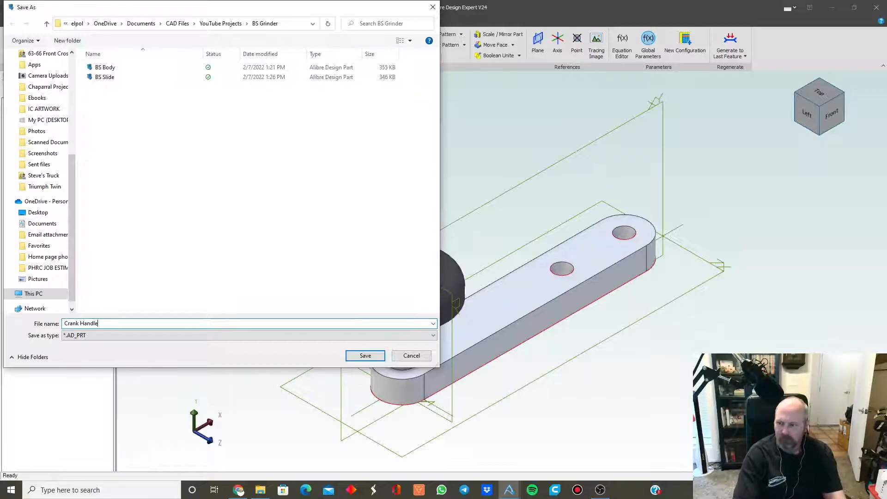
text(rank Handle)
key(Return)
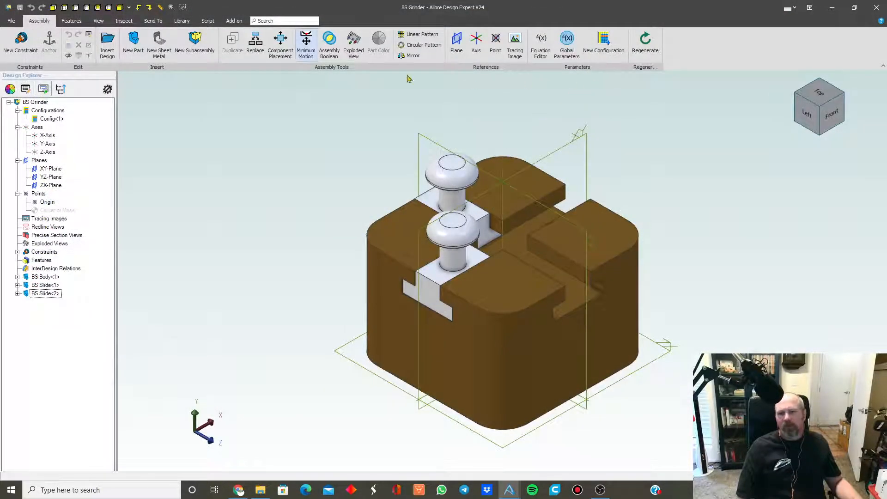
- Insert one copy of the Crank Handle part into the BS Grinder assembly, beside the brown body
click(107, 42)
click(147, 97)
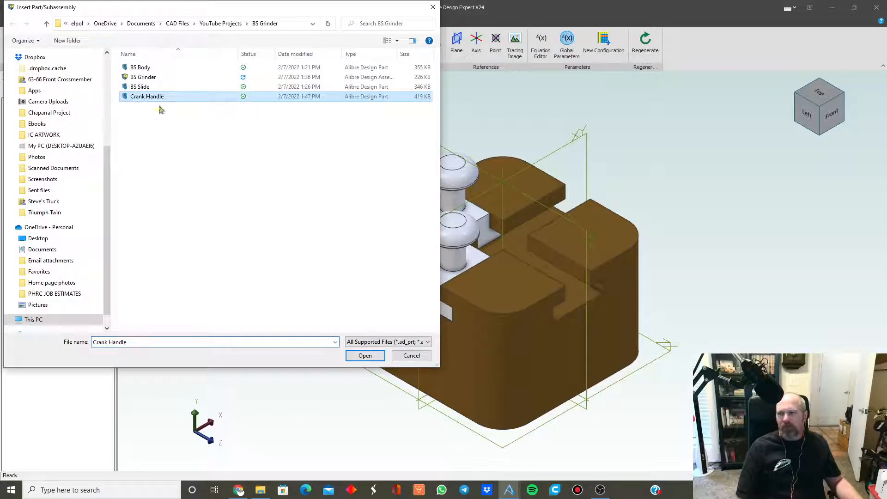
click(365, 355)
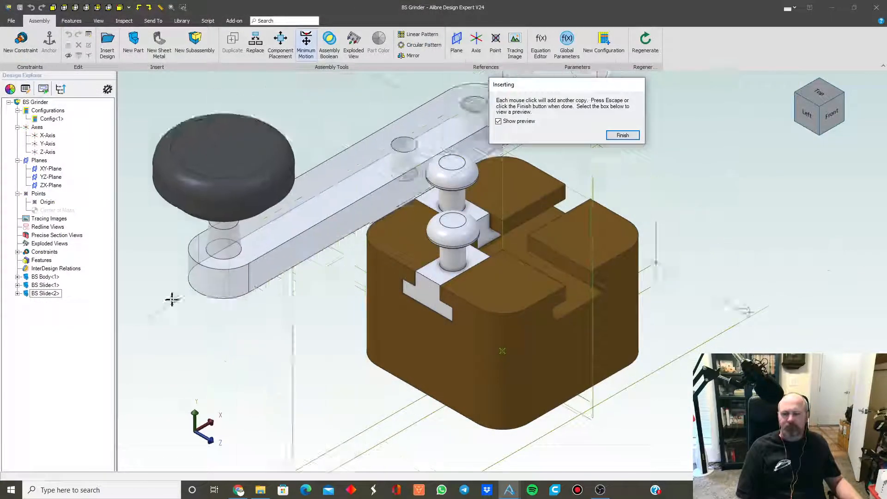
click(122, 314)
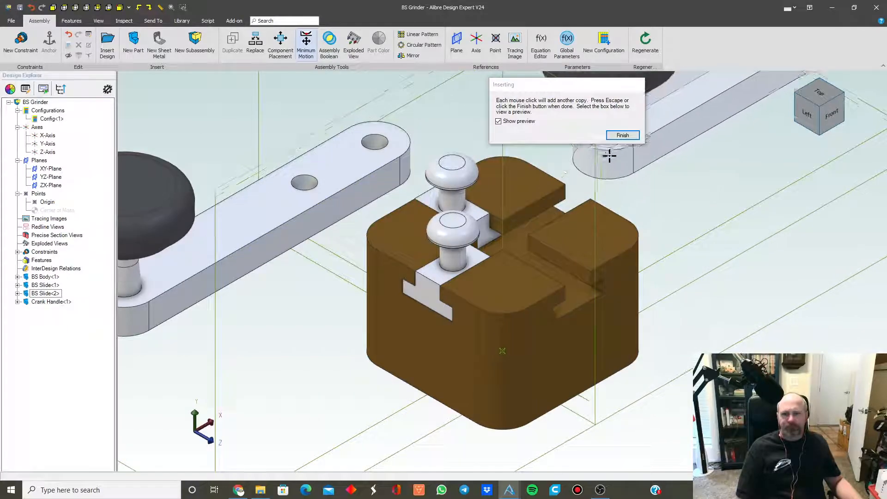
click(620, 135)
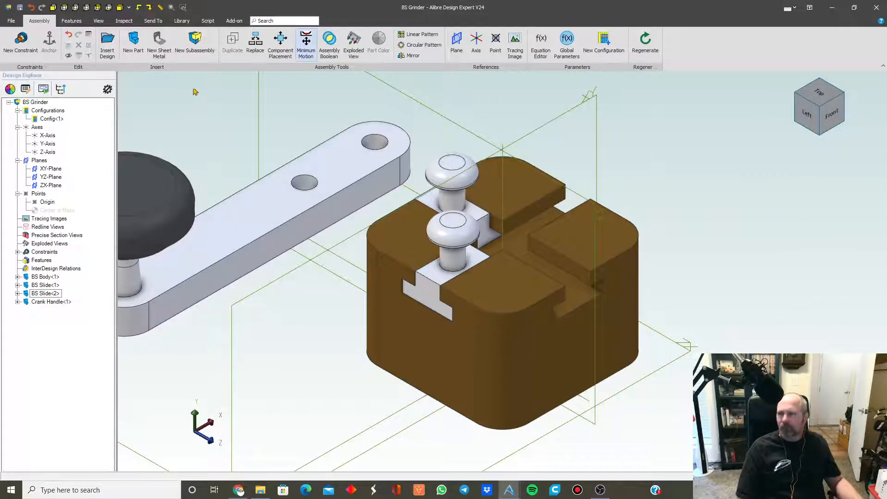
- Constrain the crank handle's underside coincident with the top face of the rear slide's block
click(21, 39)
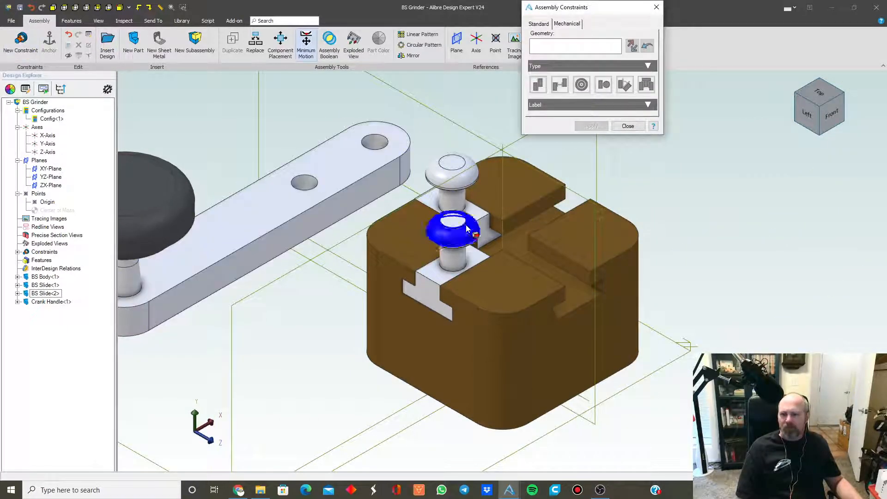
click(474, 212)
middle_drag(330, 226, 281, 231)
click(283, 246)
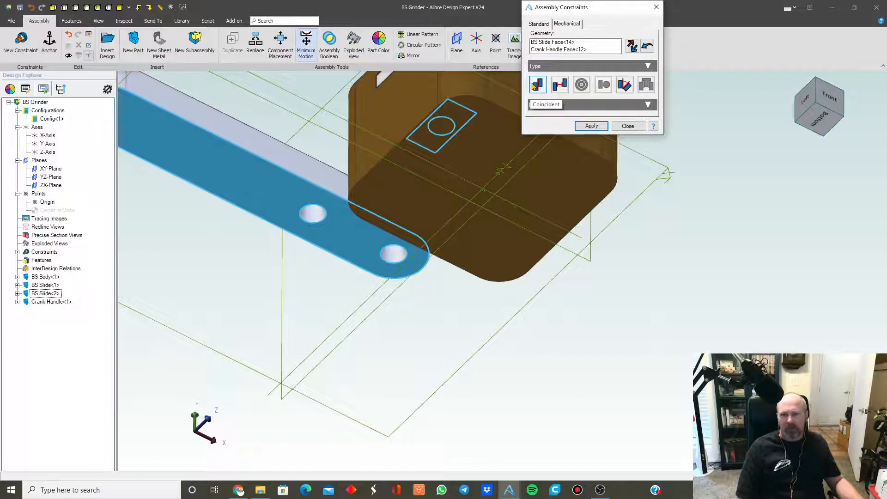
click(591, 126)
- Constrain the crank handle's end hole concentric with the rear slide's post, with a .000 in offset
middle_drag(481, 168, 459, 300)
click(442, 244)
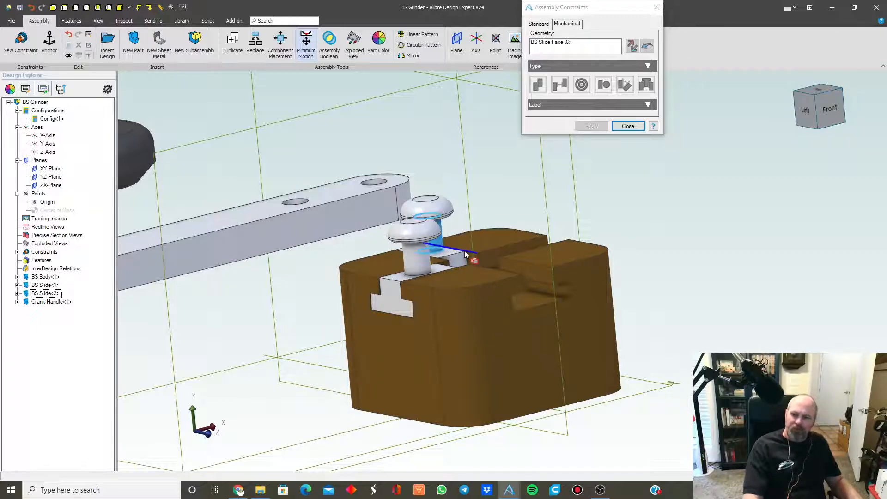
click(378, 185)
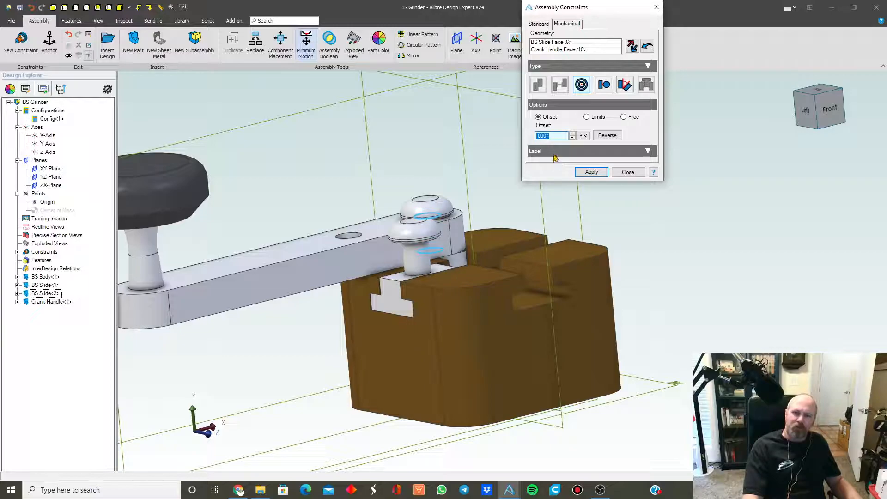
click(590, 171)
- Constrain the crank handle's middle hole concentric with the front slide's post at a .000 in offset, and finish adding constraints
click(413, 254)
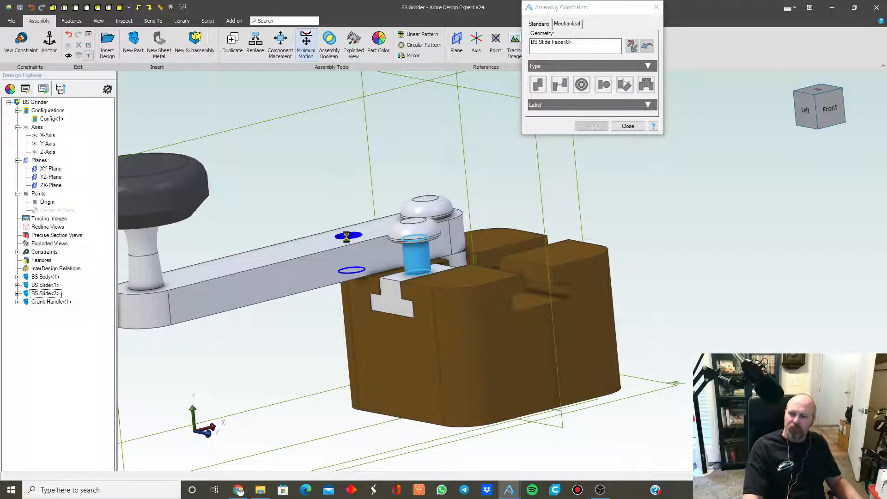
click(347, 240)
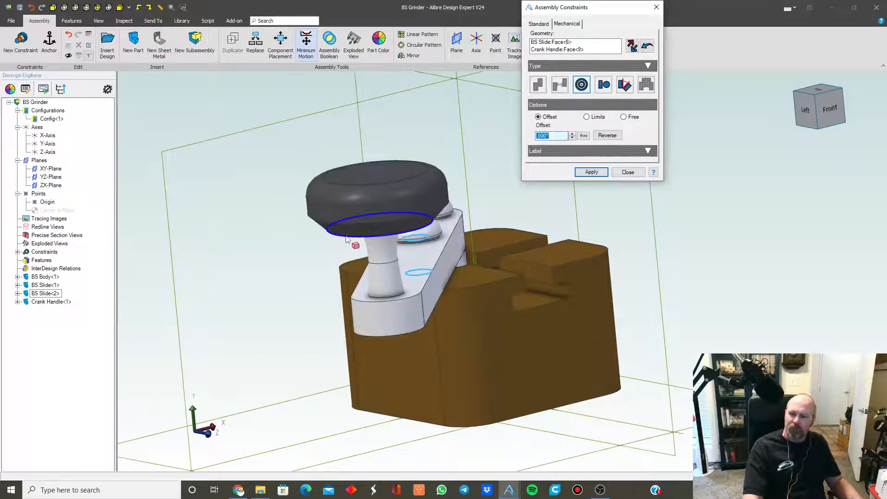
click(594, 173)
click(627, 127)
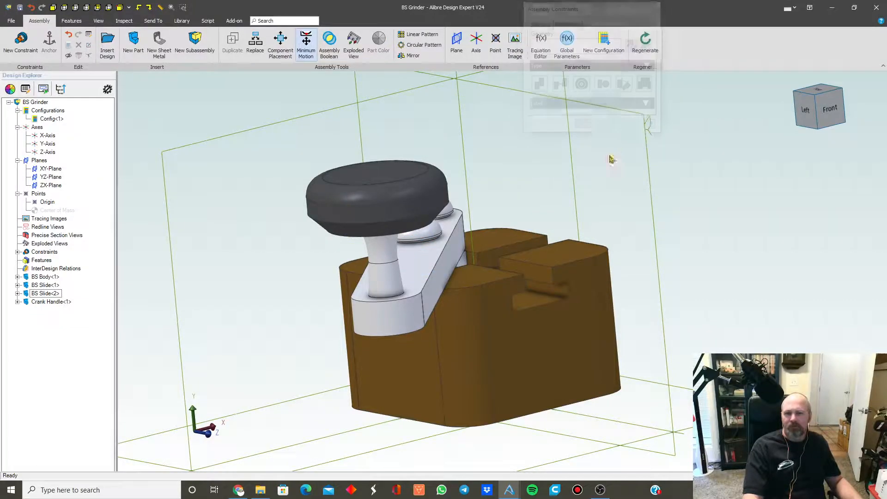
- Swing the crank handle around the body to test how the two slides travel in their slots
click(121, 7)
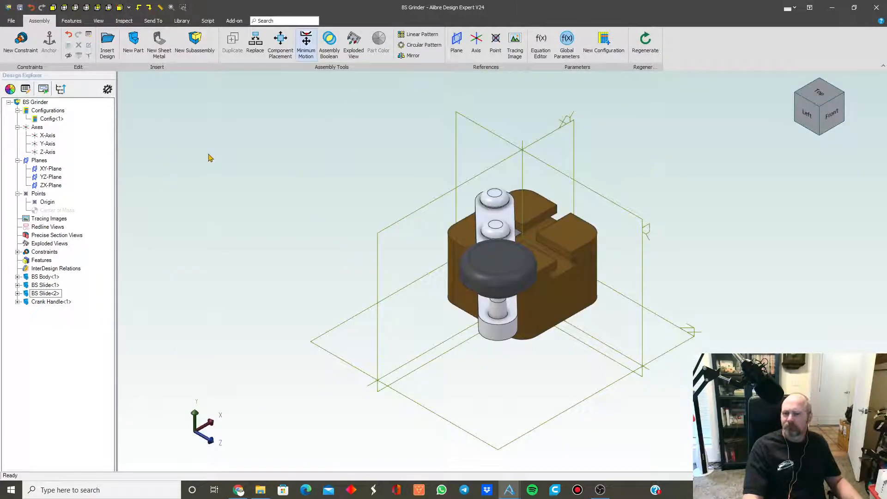
click(815, 94)
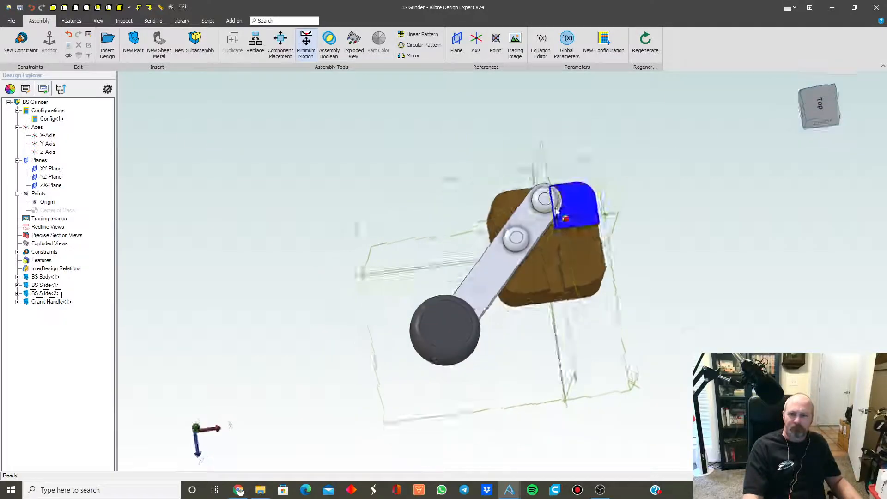
drag(616, 363, 407, 168)
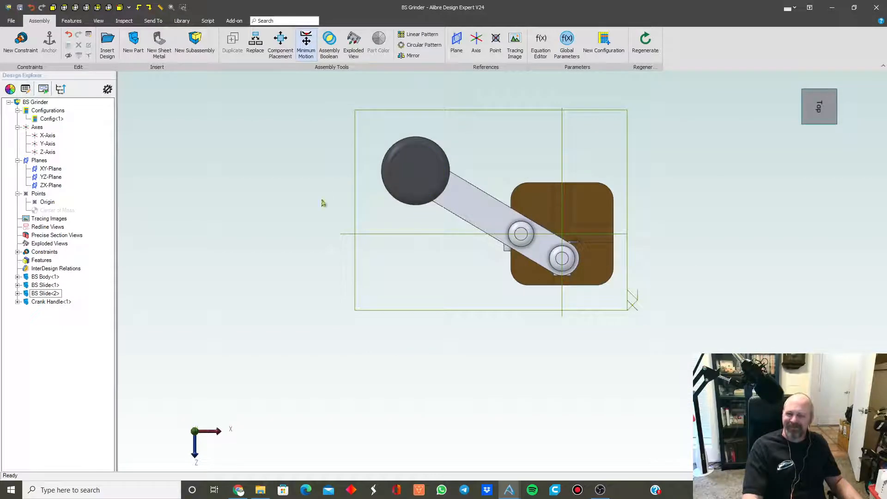
middle_drag(266, 168, 208, 206)
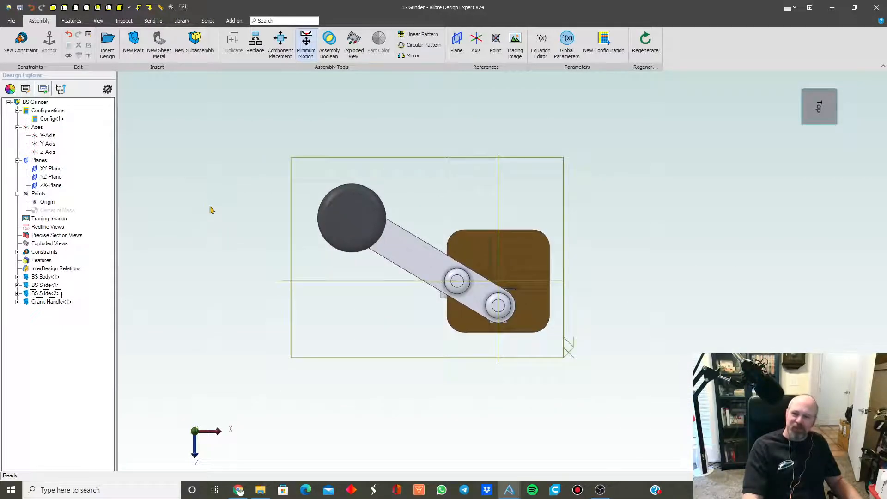
click(806, 123)
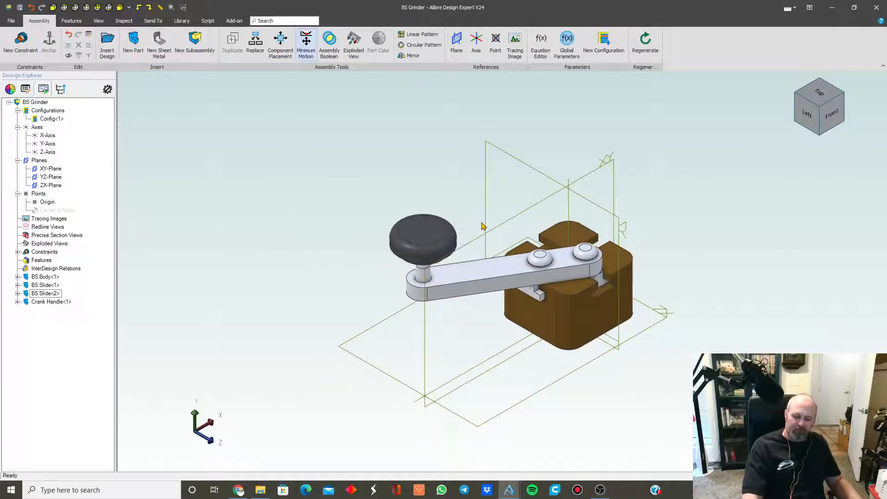
middle_drag(649, 152, 517, 206)
mouse_move(325, 256)
mouse_down()
mouse_move(508, 307)
mouse_move(601, 249)
mouse_move(564, 153)
mouse_move(406, 190)
mouse_move(342, 249)
mouse_up()
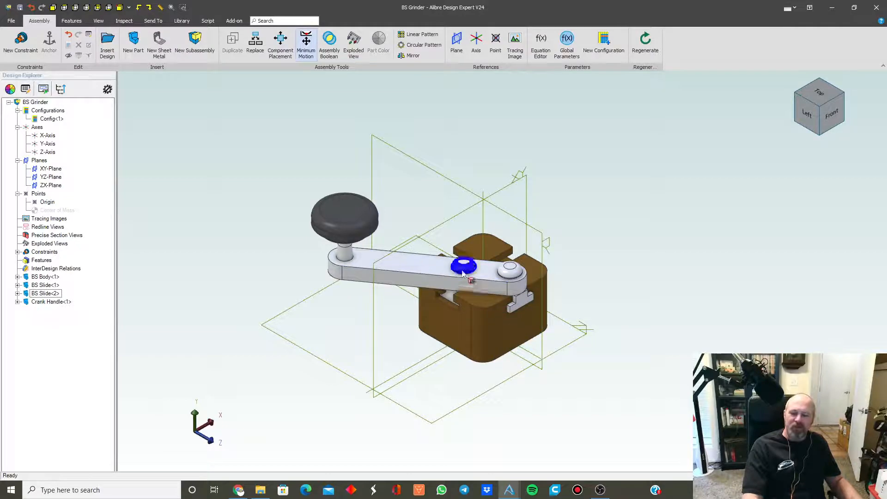
- Rotate the crank to expose the slides where the slots cross, and set the brown body's render mode to Wireframe
middle_drag(475, 272, 464, 305)
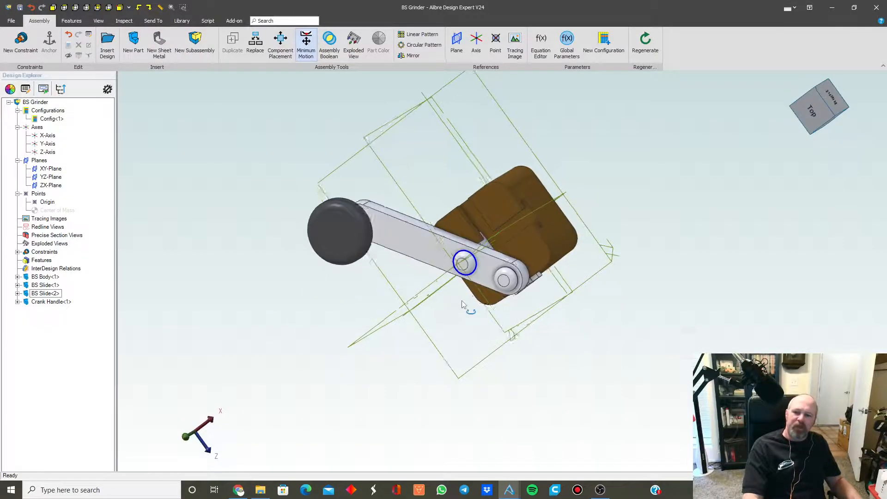
scroll(494, 239, up, 6)
middle_drag(492, 255, 480, 274)
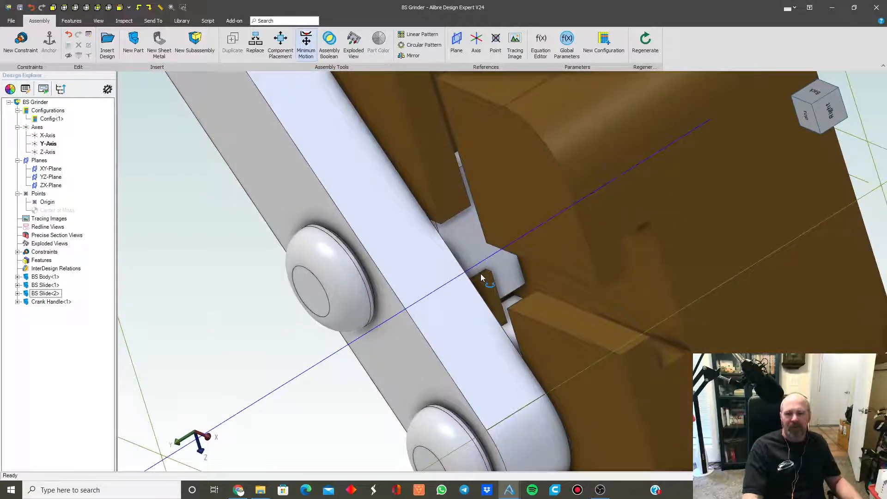
drag(283, 161, 432, 241)
scroll(462, 259, up, 6)
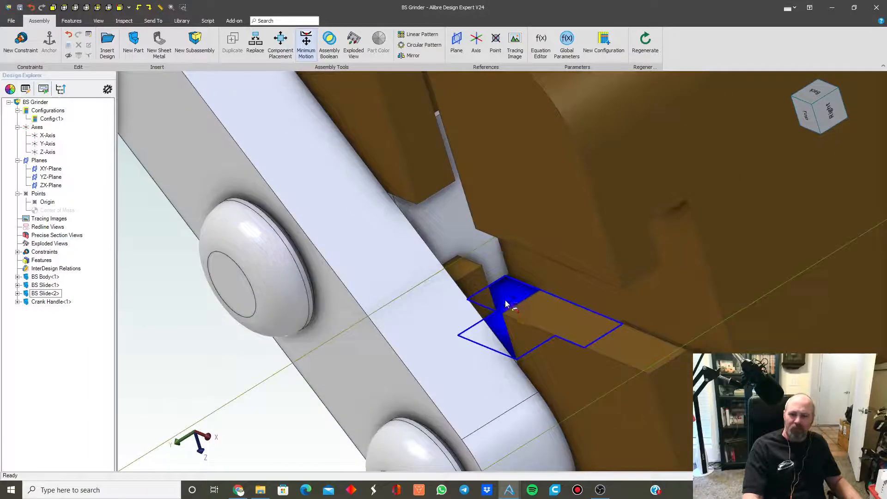
scroll(468, 264, up, 4)
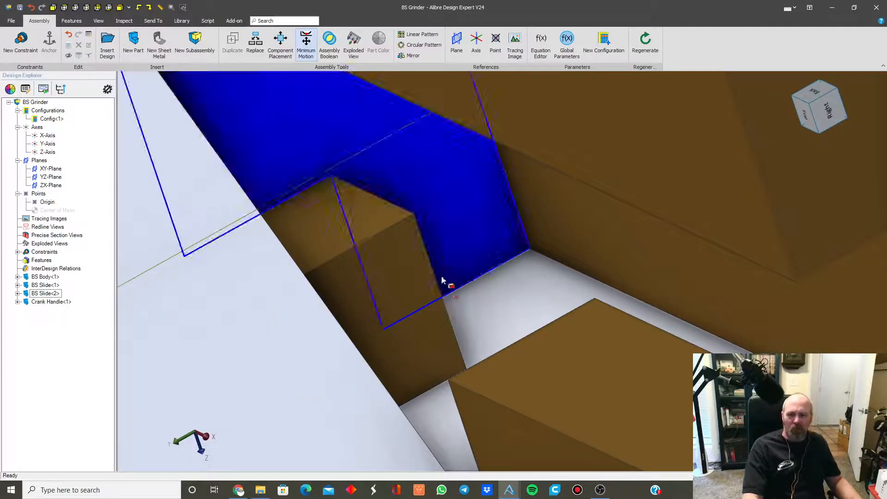
right_click(608, 143)
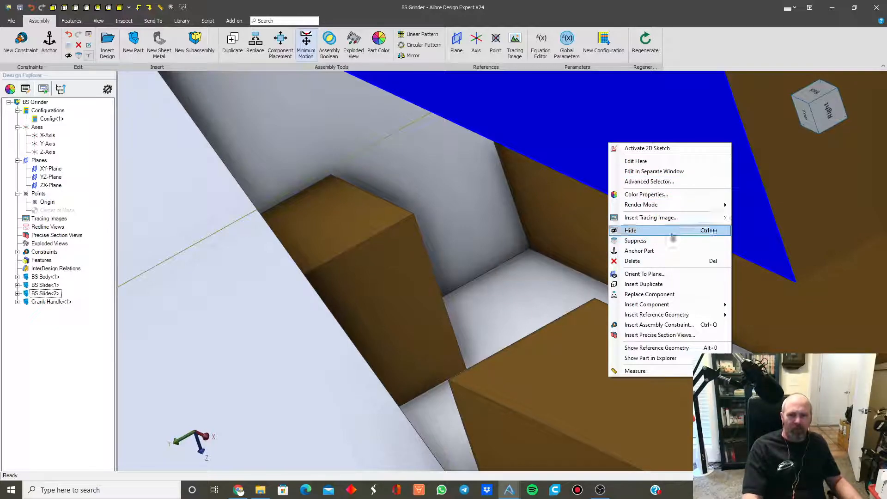
mouse_move(684, 204)
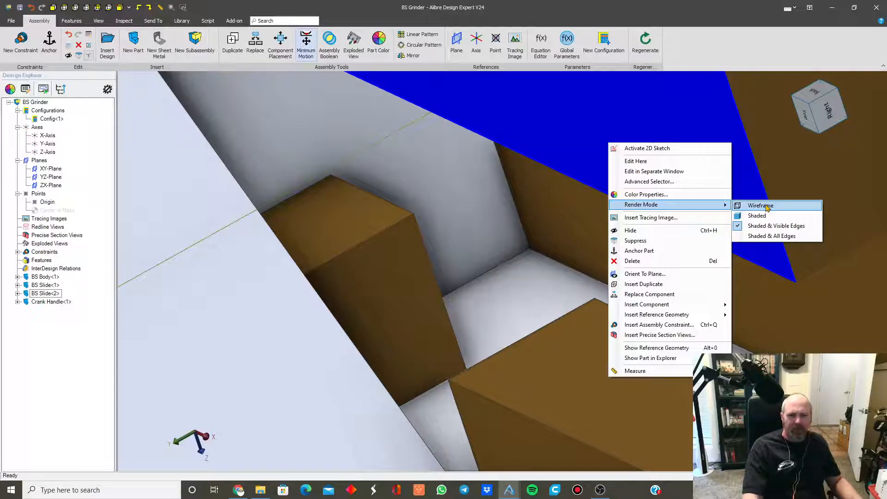
click(766, 206)
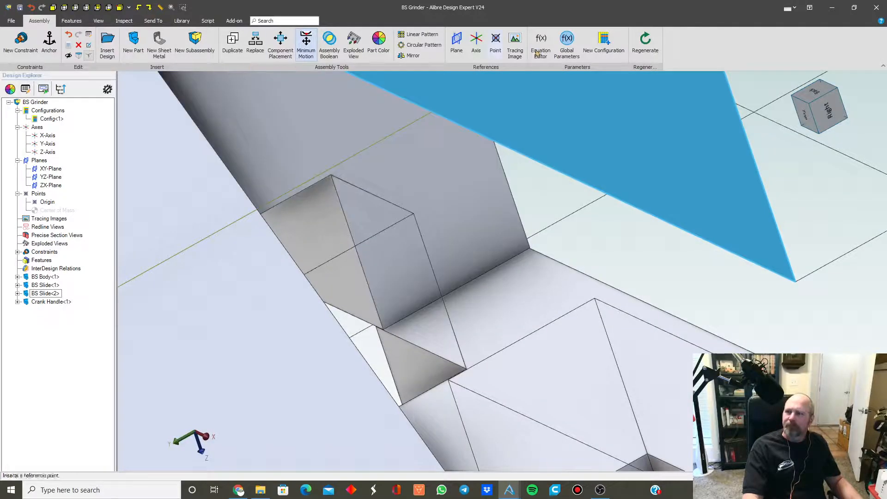
- Turn the crank in the bottom view and examine the clearance between the two slides at the slot crossing
click(809, 90)
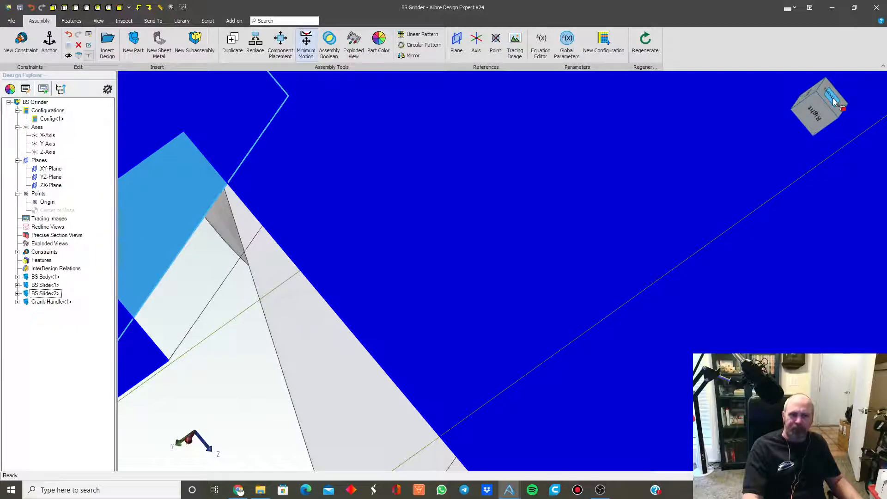
scroll(429, 312, up, 3)
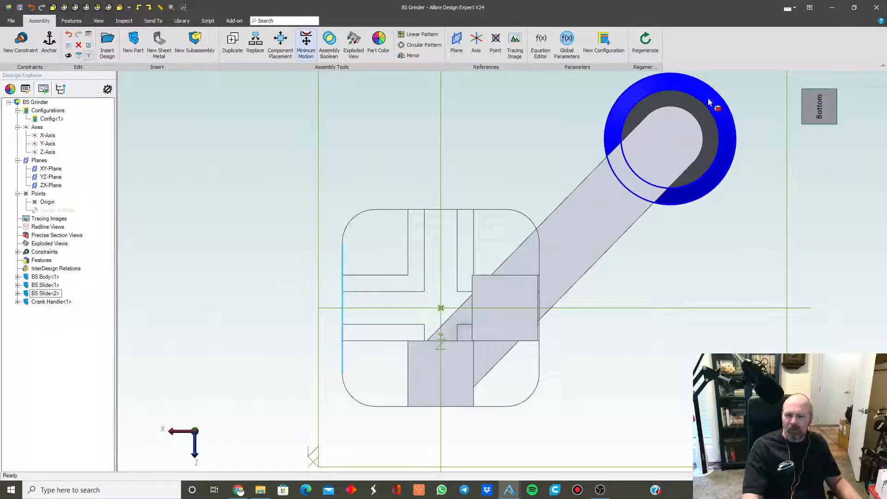
mouse_move(687, 132)
mouse_down()
mouse_move(681, 121)
mouse_move(700, 130)
mouse_move(695, 121)
mouse_up()
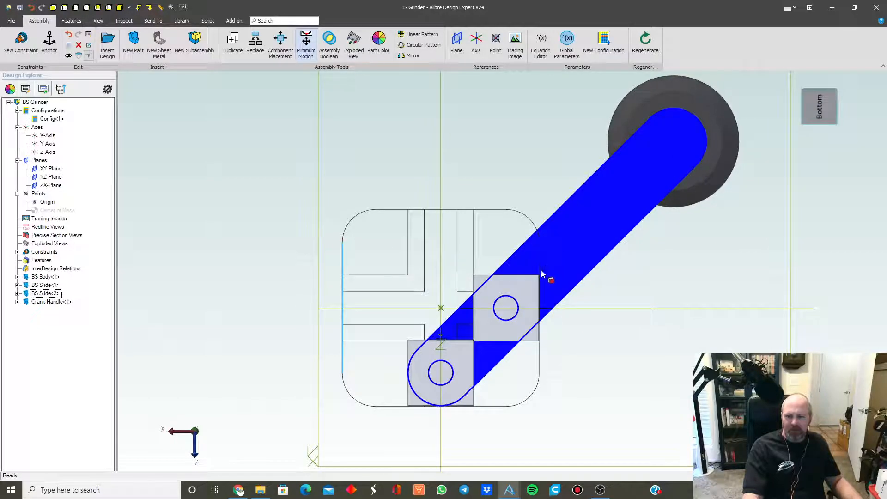
scroll(468, 387, up, 5)
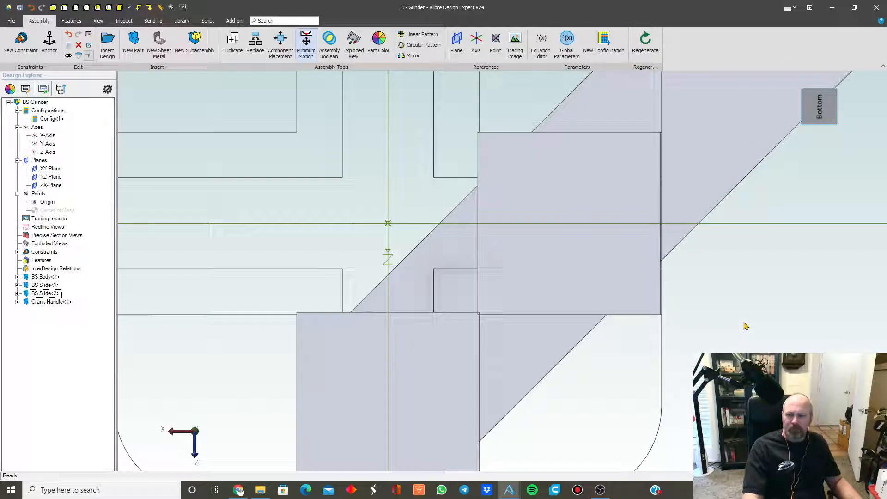
scroll(746, 325, up, 3)
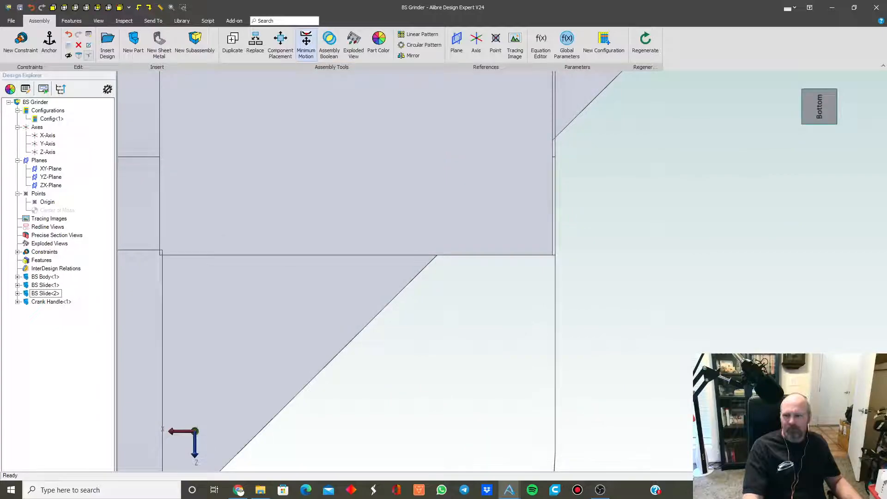
middle_drag(737, 352, 871, 293)
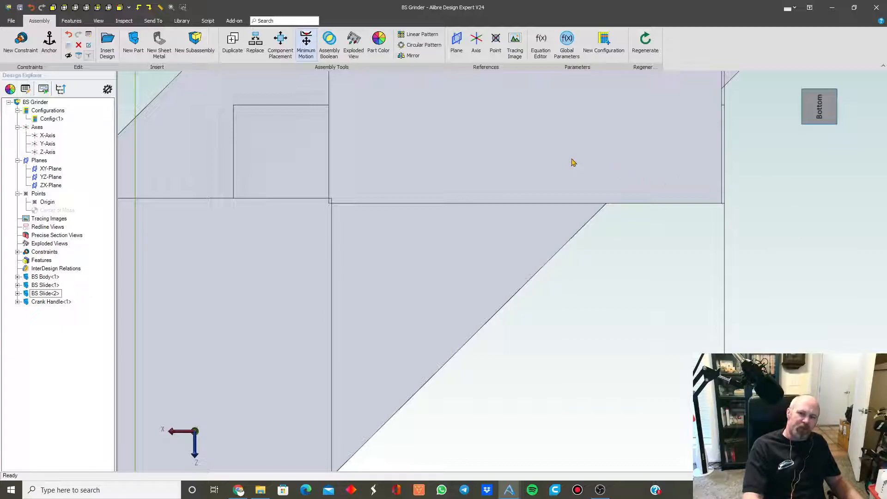
middle_drag(667, 345, 668, 343)
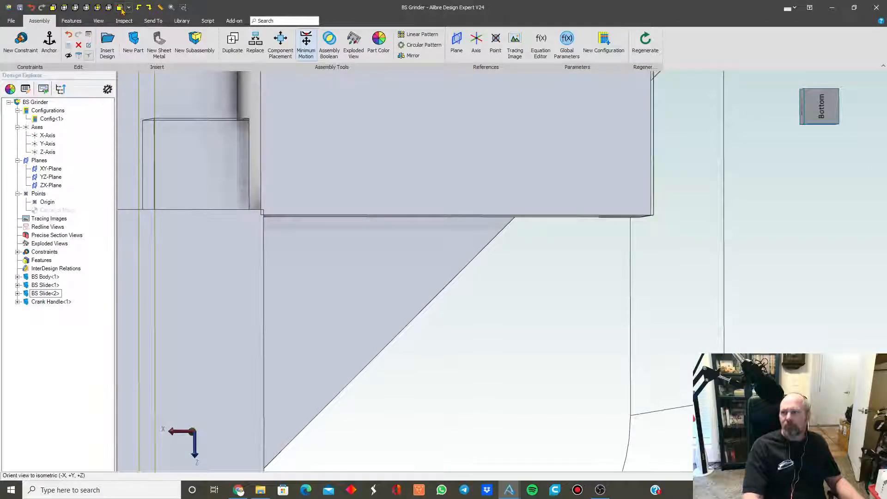
- Edit the Crank Handle in place within the assembly and open its two-hole sketch, Sketch<2>
click(120, 8)
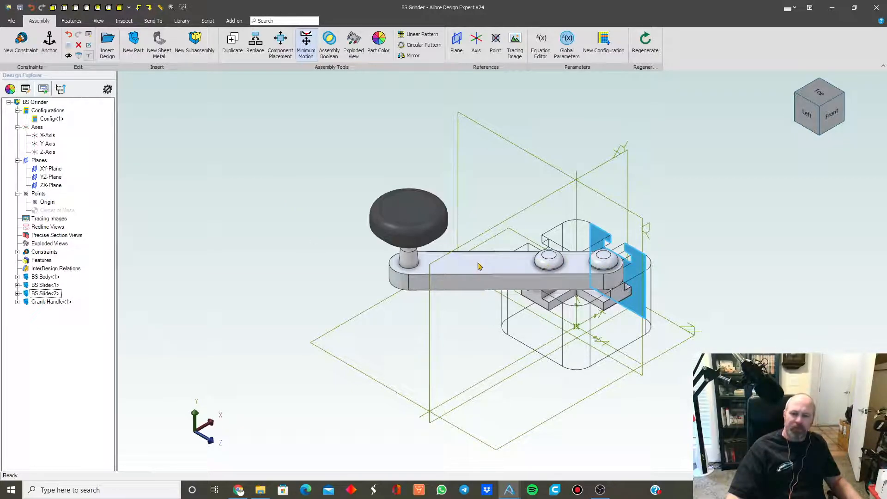
right_click(498, 270)
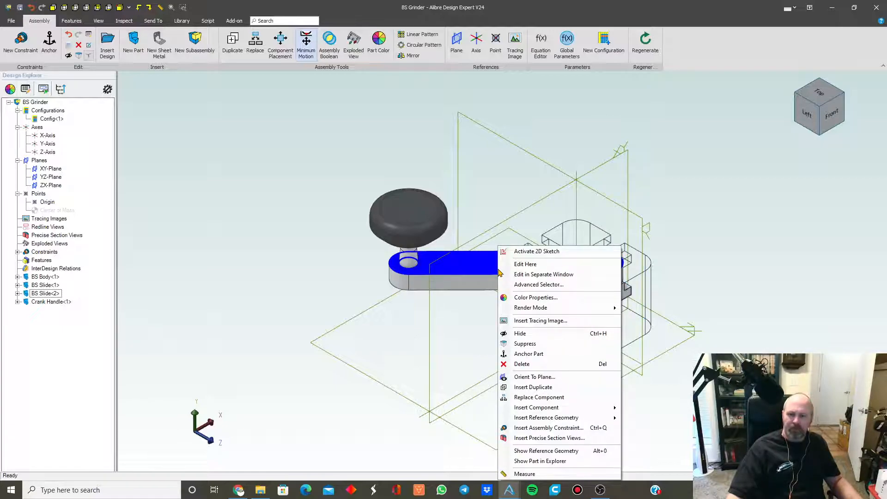
click(539, 267)
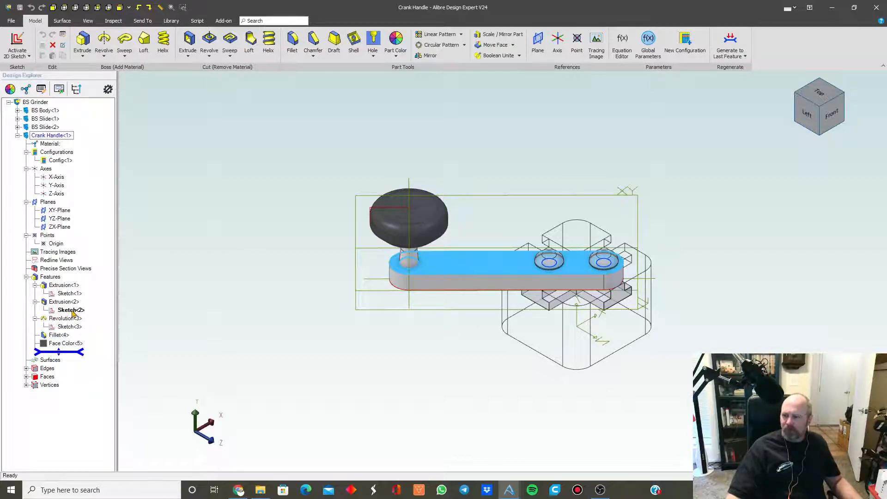
right_click(71, 311)
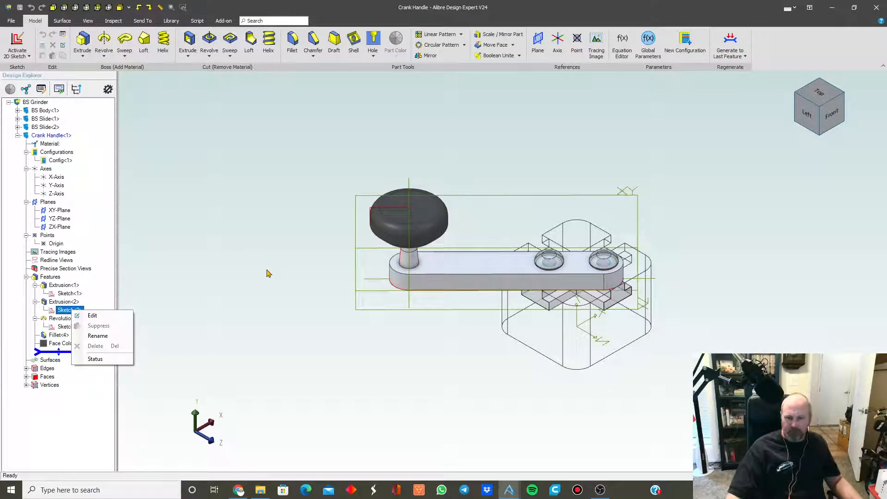
click(109, 319)
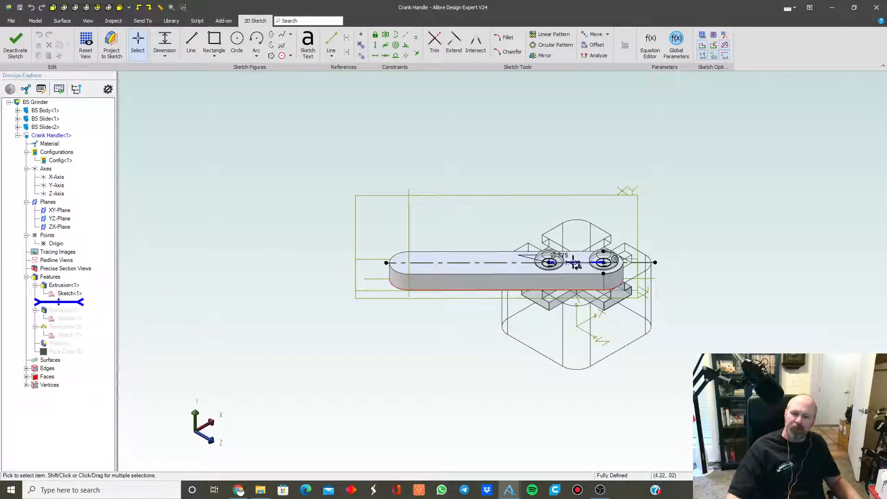
- Set the centre distance between the crank handle's two .375 in holes to 1.4375 in and exit the sketch
scroll(575, 265, up, 8)
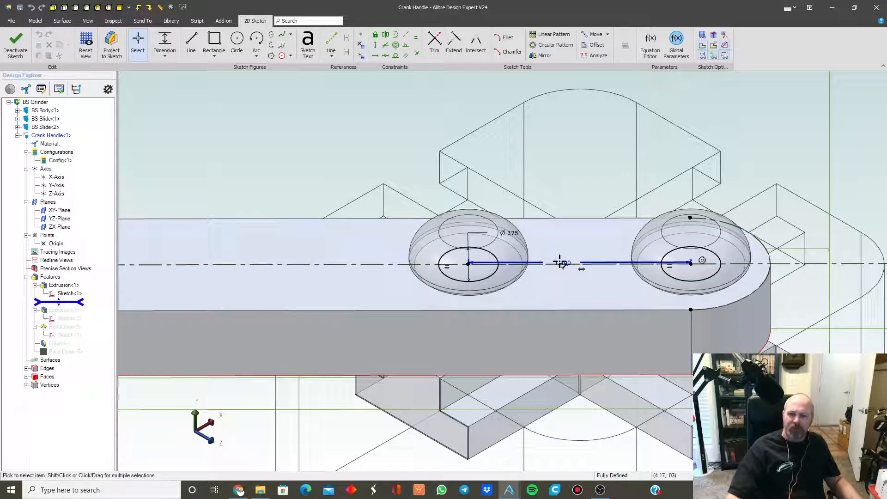
right_click(562, 263)
click(594, 246)
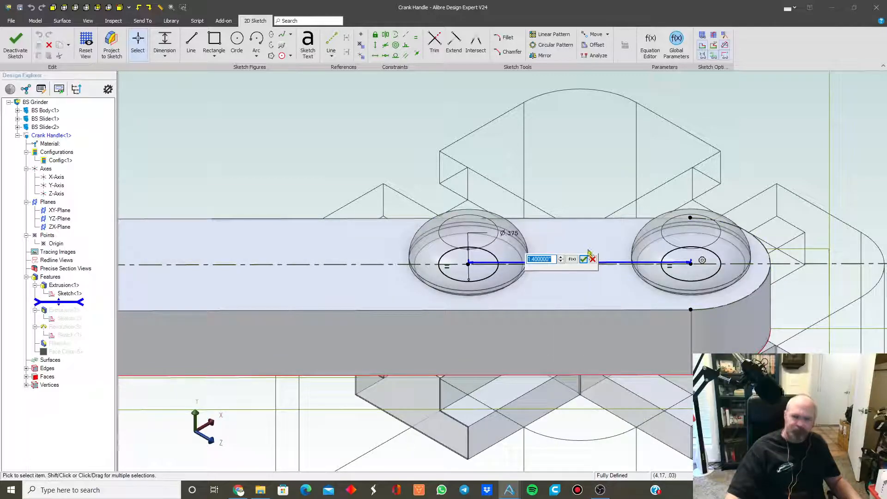
text(1.)
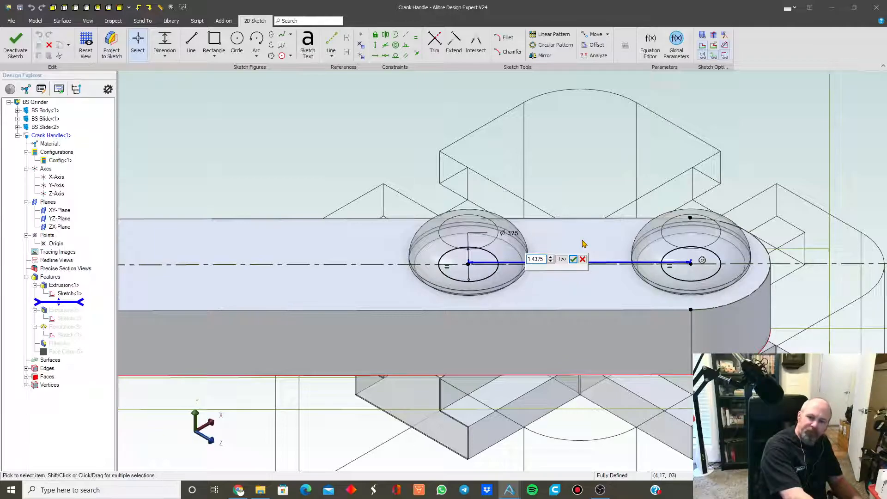
text(4375)
key(Return)
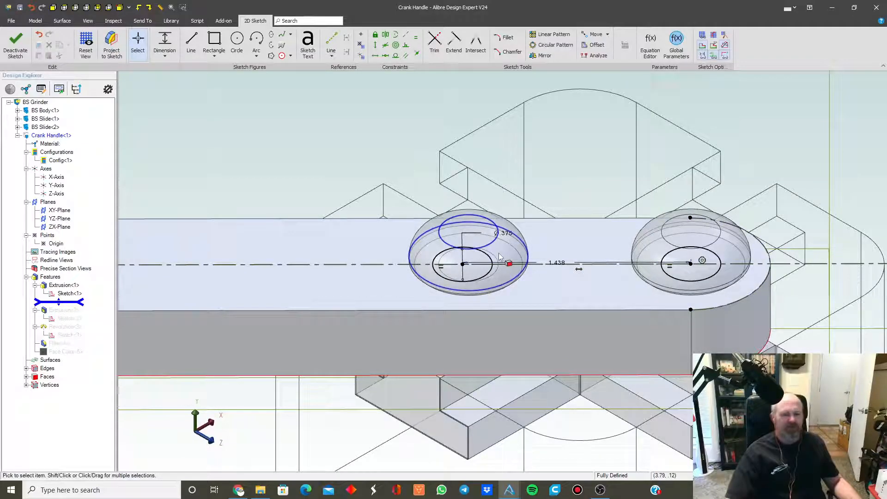
click(15, 41)
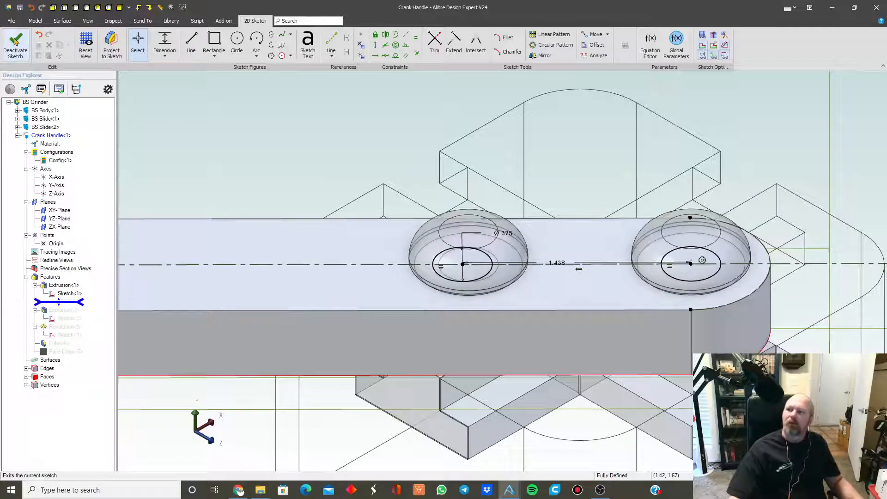
click(318, 132)
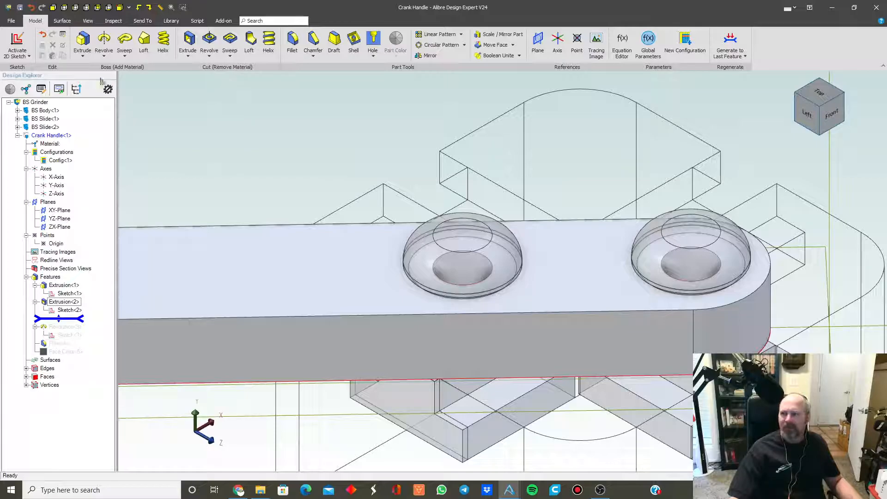
- Orient the model to the bottom view, return to the assembly and save the BS Grinder and Crank Handle files
click(809, 121)
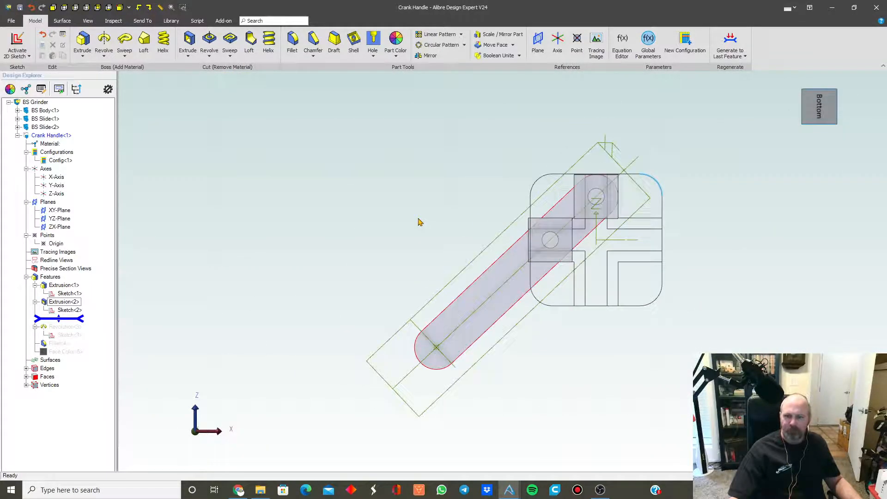
middle_drag(425, 214, 261, 253)
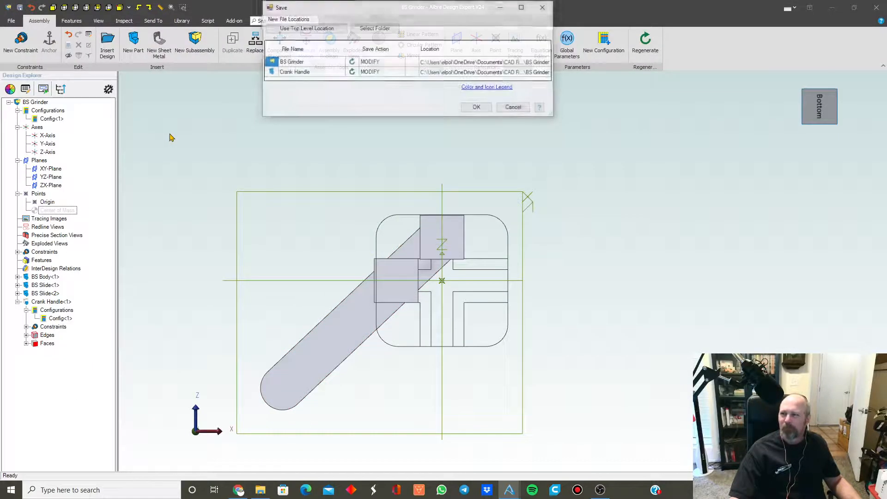
click(477, 108)
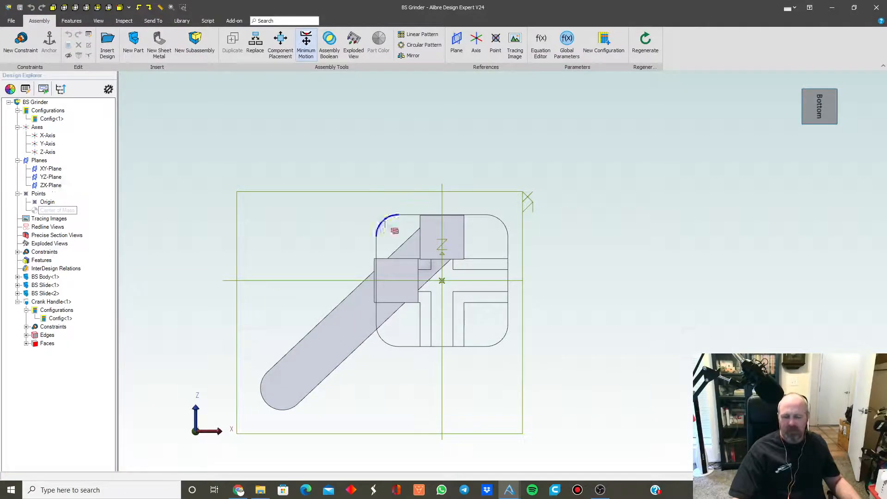
- Turn the crank in the bottom view and examine closely the gap between the two slides' adjacent corners
drag(291, 392, 280, 414)
scroll(406, 261, up, 5)
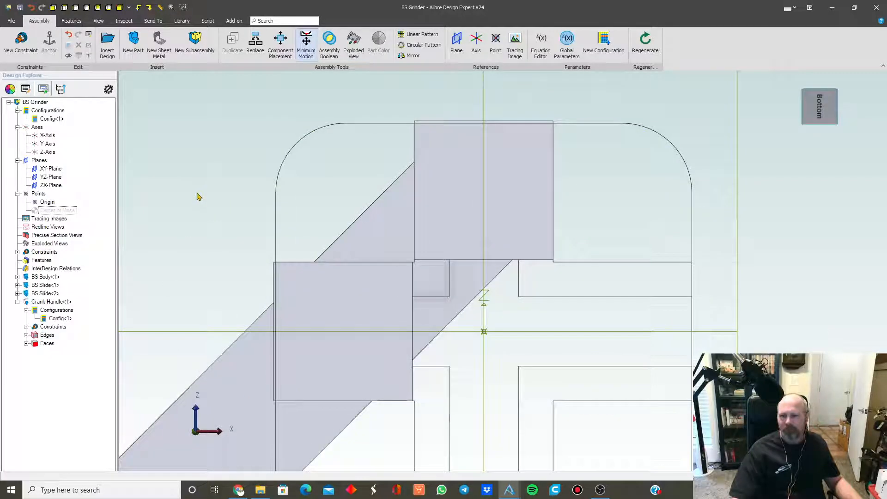
scroll(206, 214, up, 3)
drag(248, 440, 293, 475)
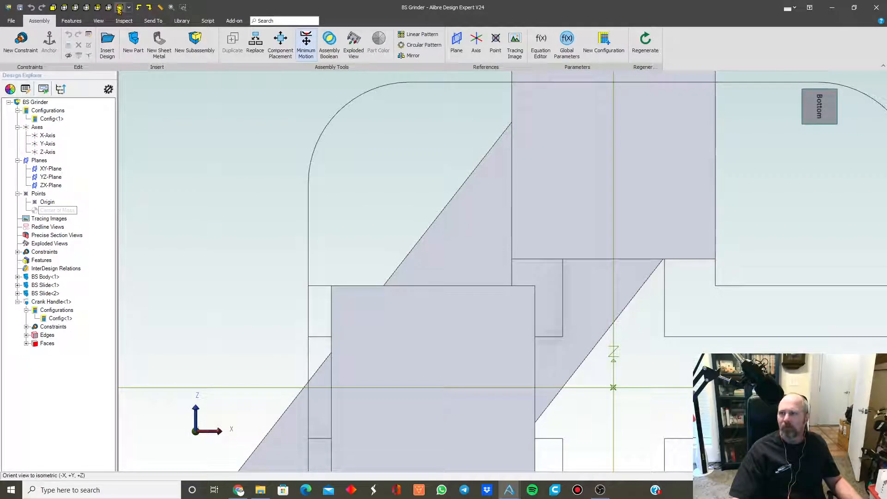
- Orient the assembly to isometric, edit the Crank Handle in place and regenerate it to its last feature to restore the knob
click(119, 7)
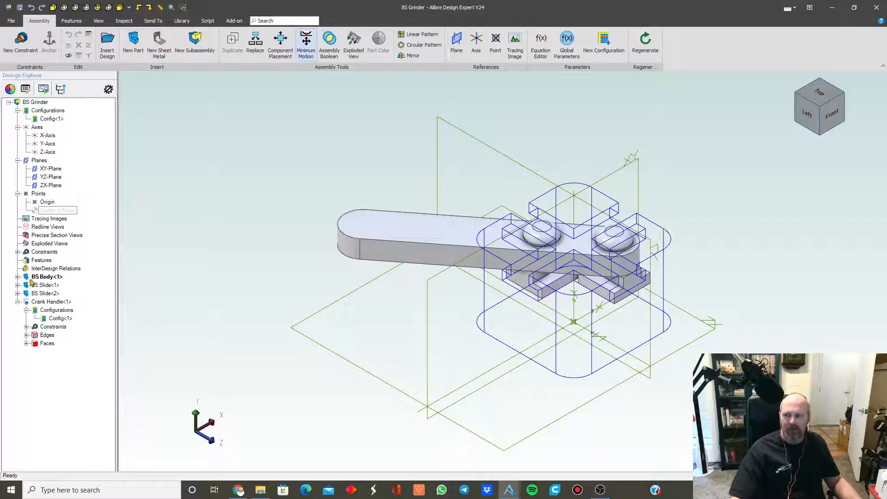
click(61, 303)
right_click(61, 305)
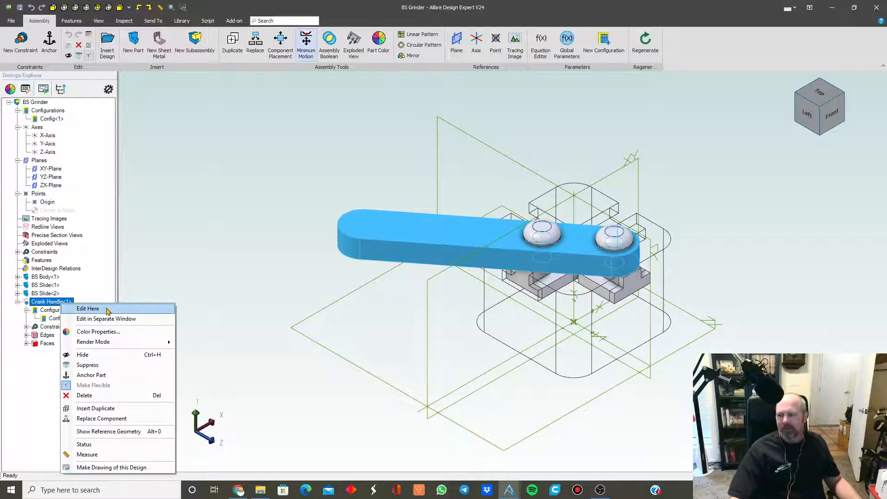
key(Escape)
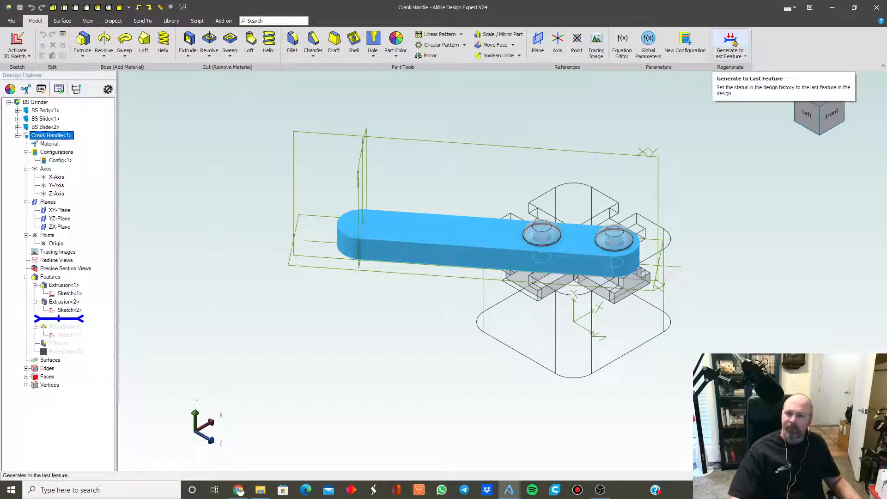
click(734, 42)
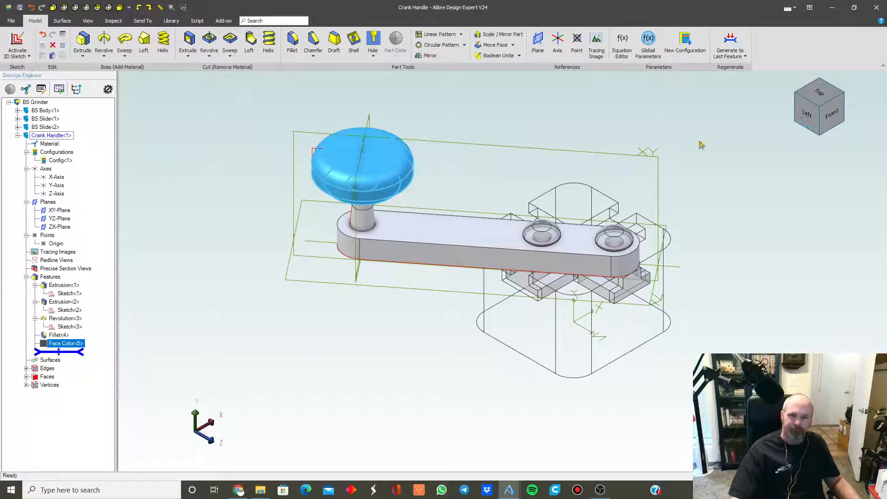
click(670, 106)
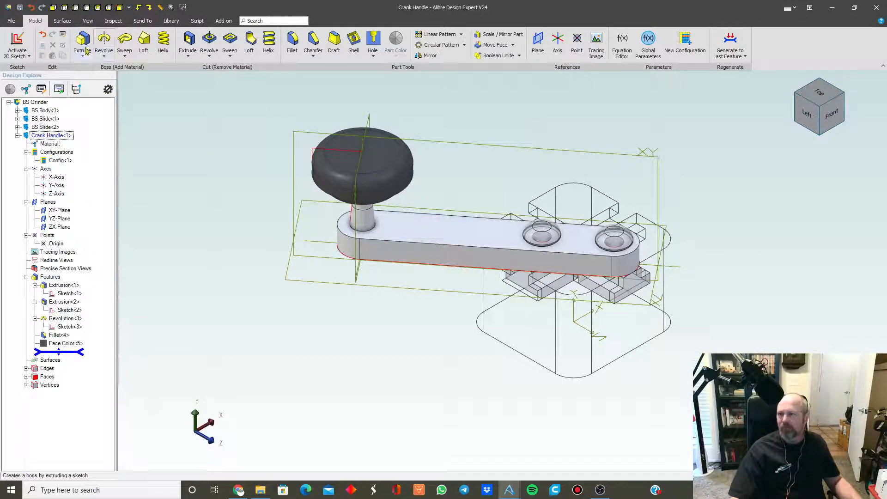
- Return to the assembly in isometric view and save the modified BS Grinder and Crank Handle files
click(121, 11)
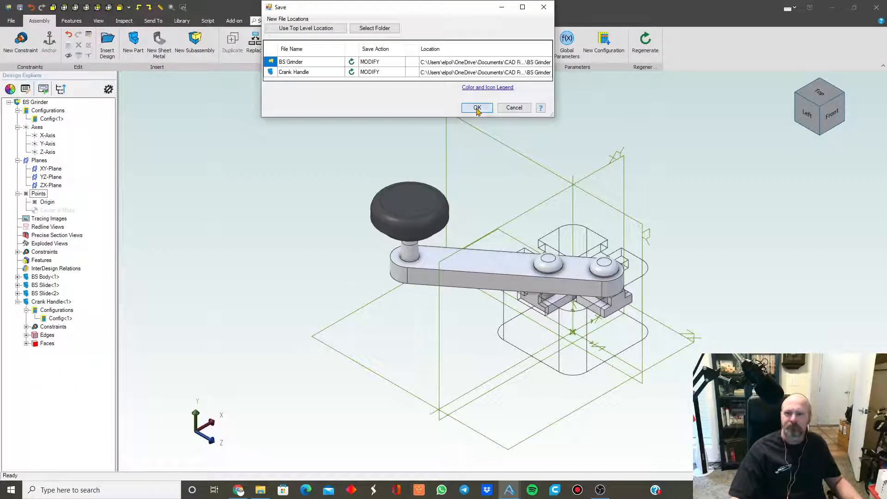
click(478, 108)
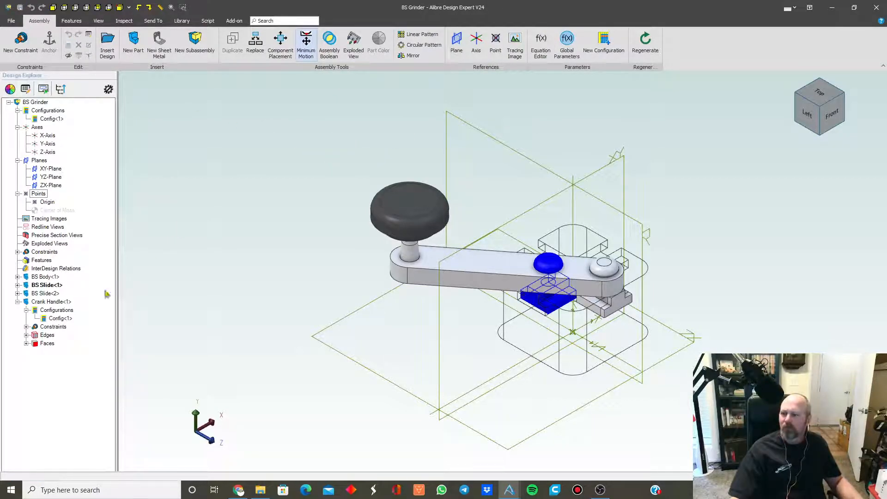
right_click(54, 277)
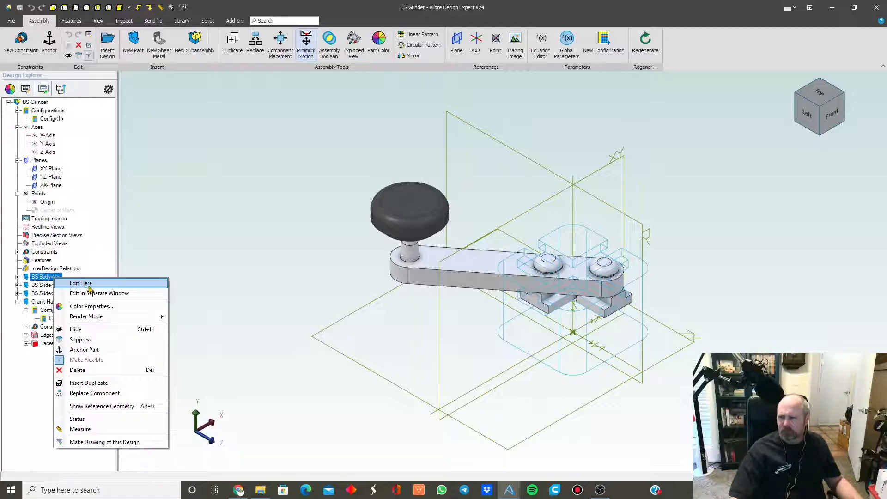
click(104, 309)
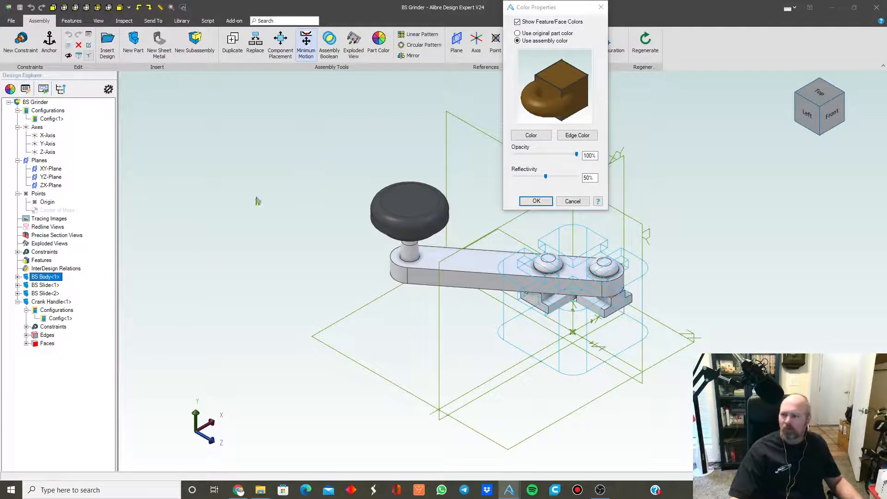
click(573, 201)
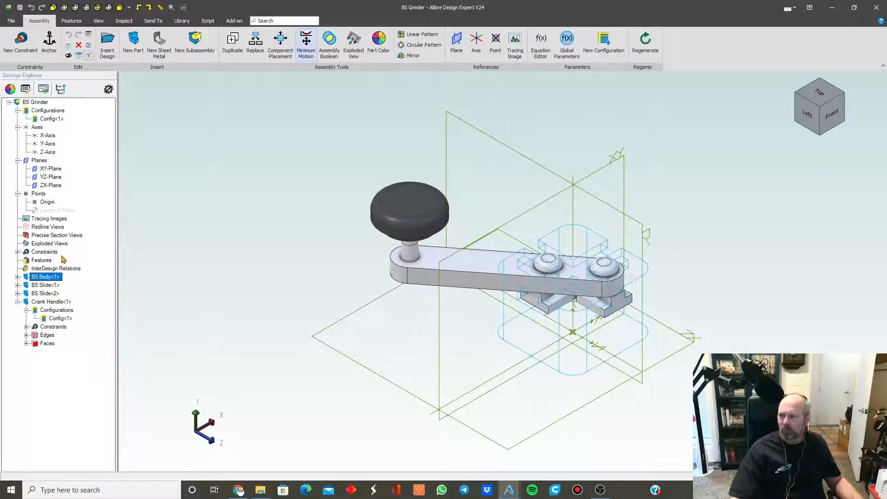
- Set the render mode of BS Body to Shaded and turn the crank by its knob to test the motion
right_click(54, 276)
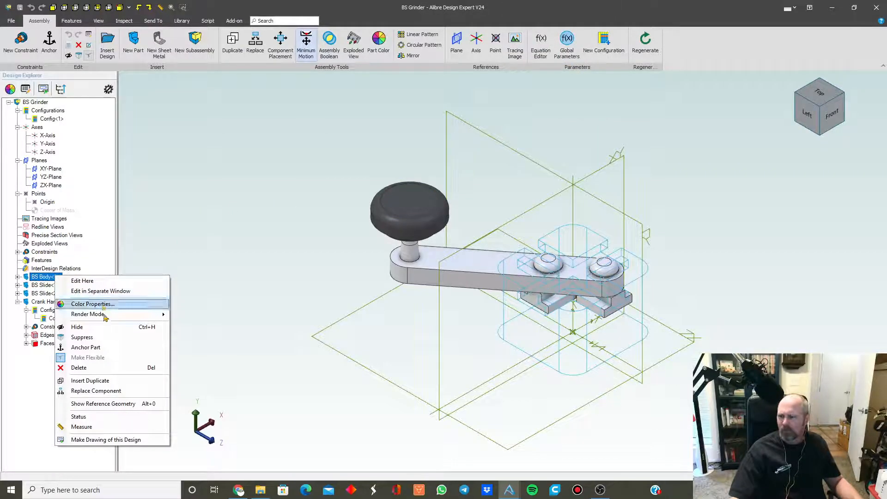
mouse_move(141, 318)
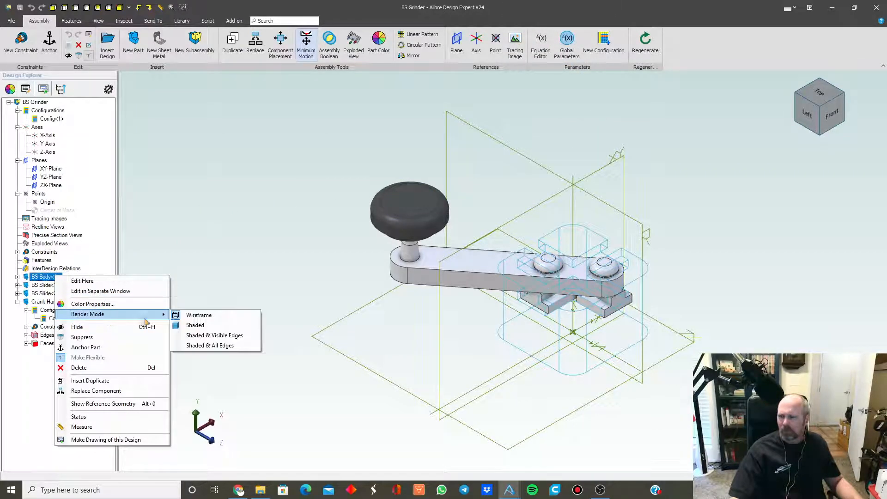
click(196, 324)
click(196, 220)
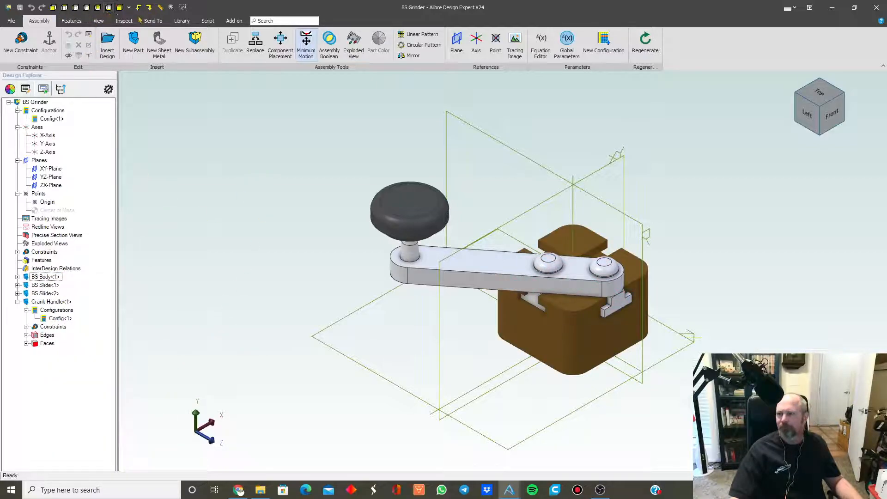
drag(387, 208, 391, 240)
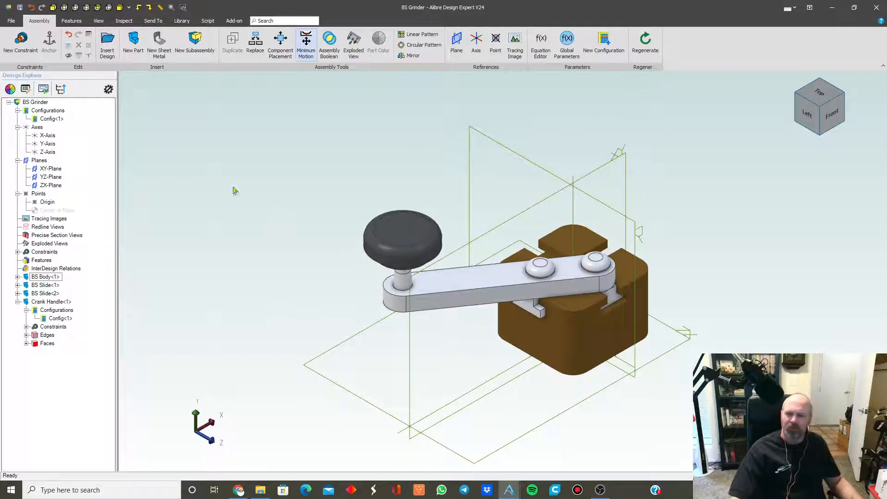